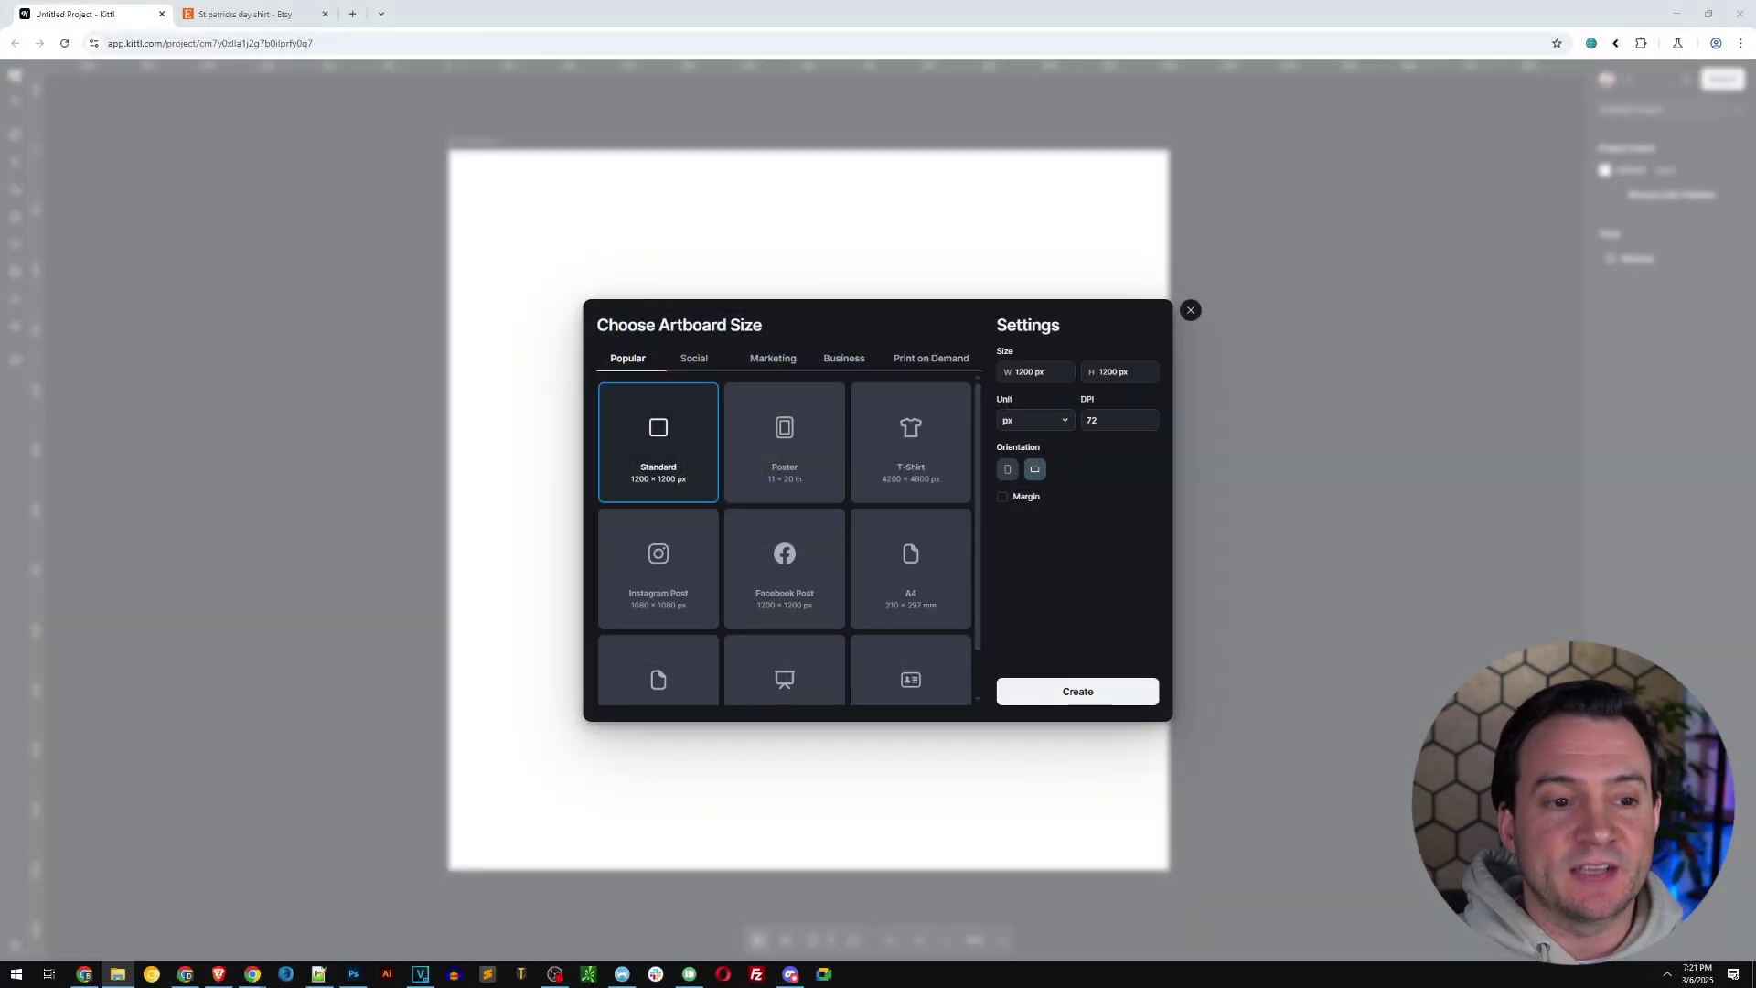
Show the Print on Demand artboard size presets for the new project.
left_click(940, 368)
Create a 4500×5400 Merch by Amazon T-Shirt artboard and fill it with green 01AC01.
left_click(661, 445)
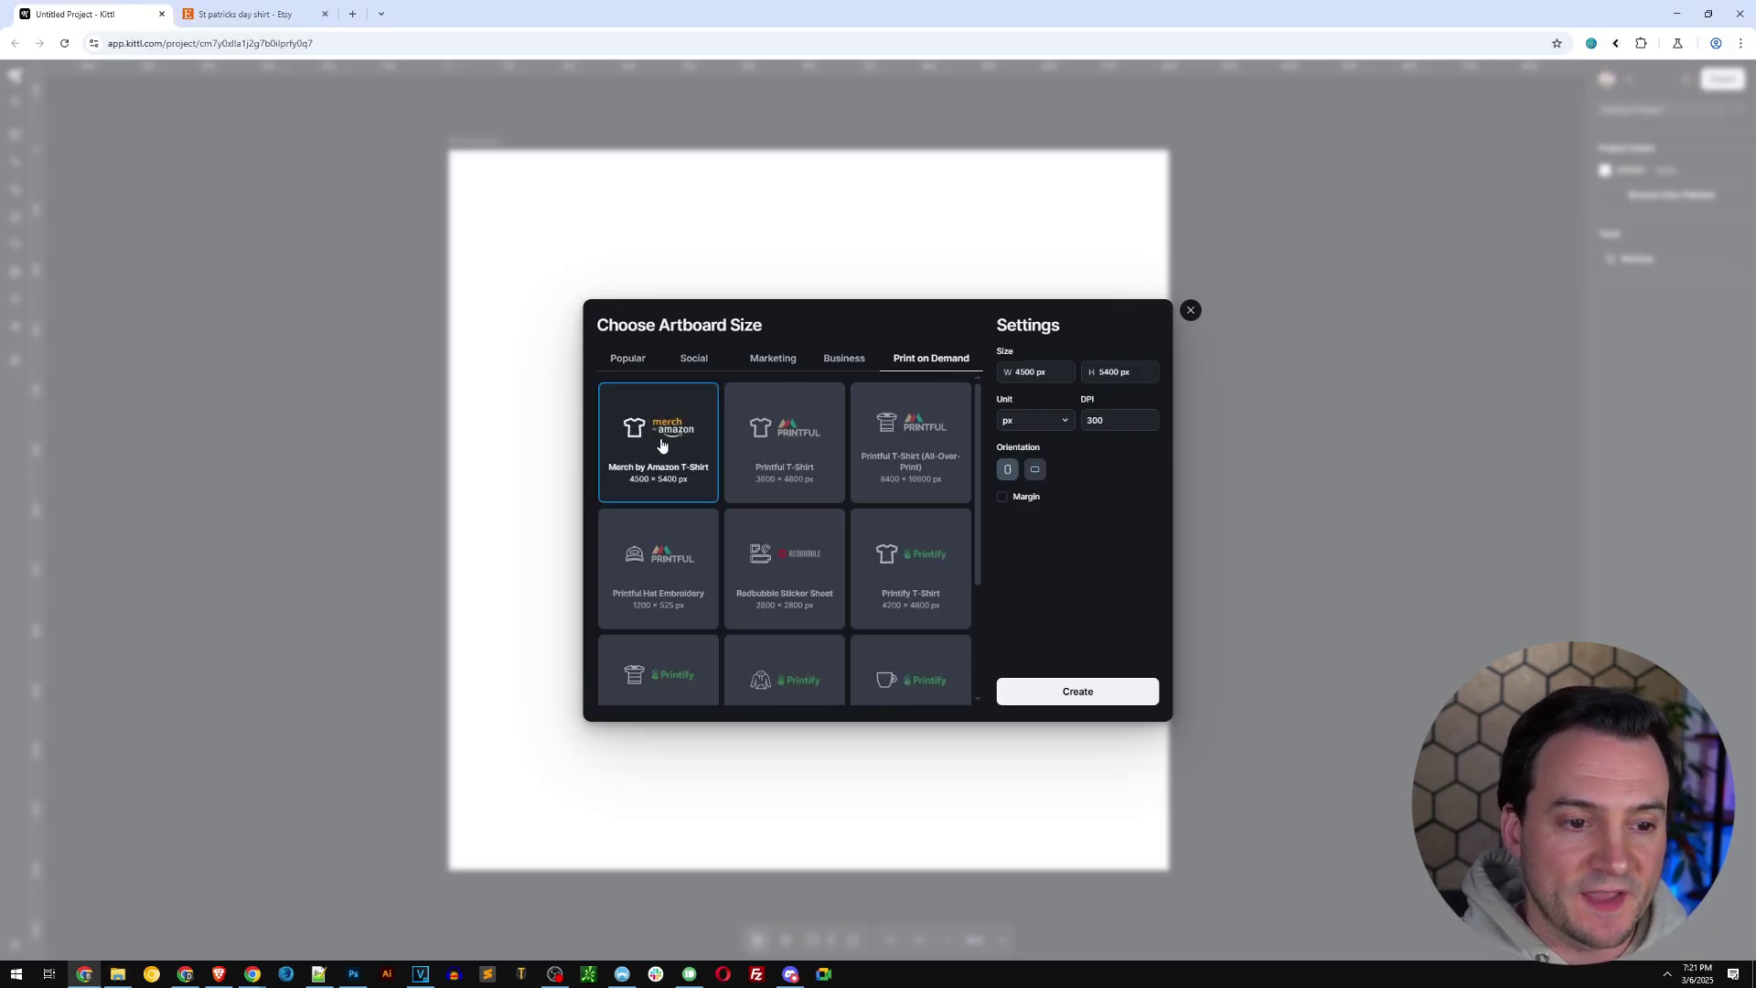
left_click(1106, 697)
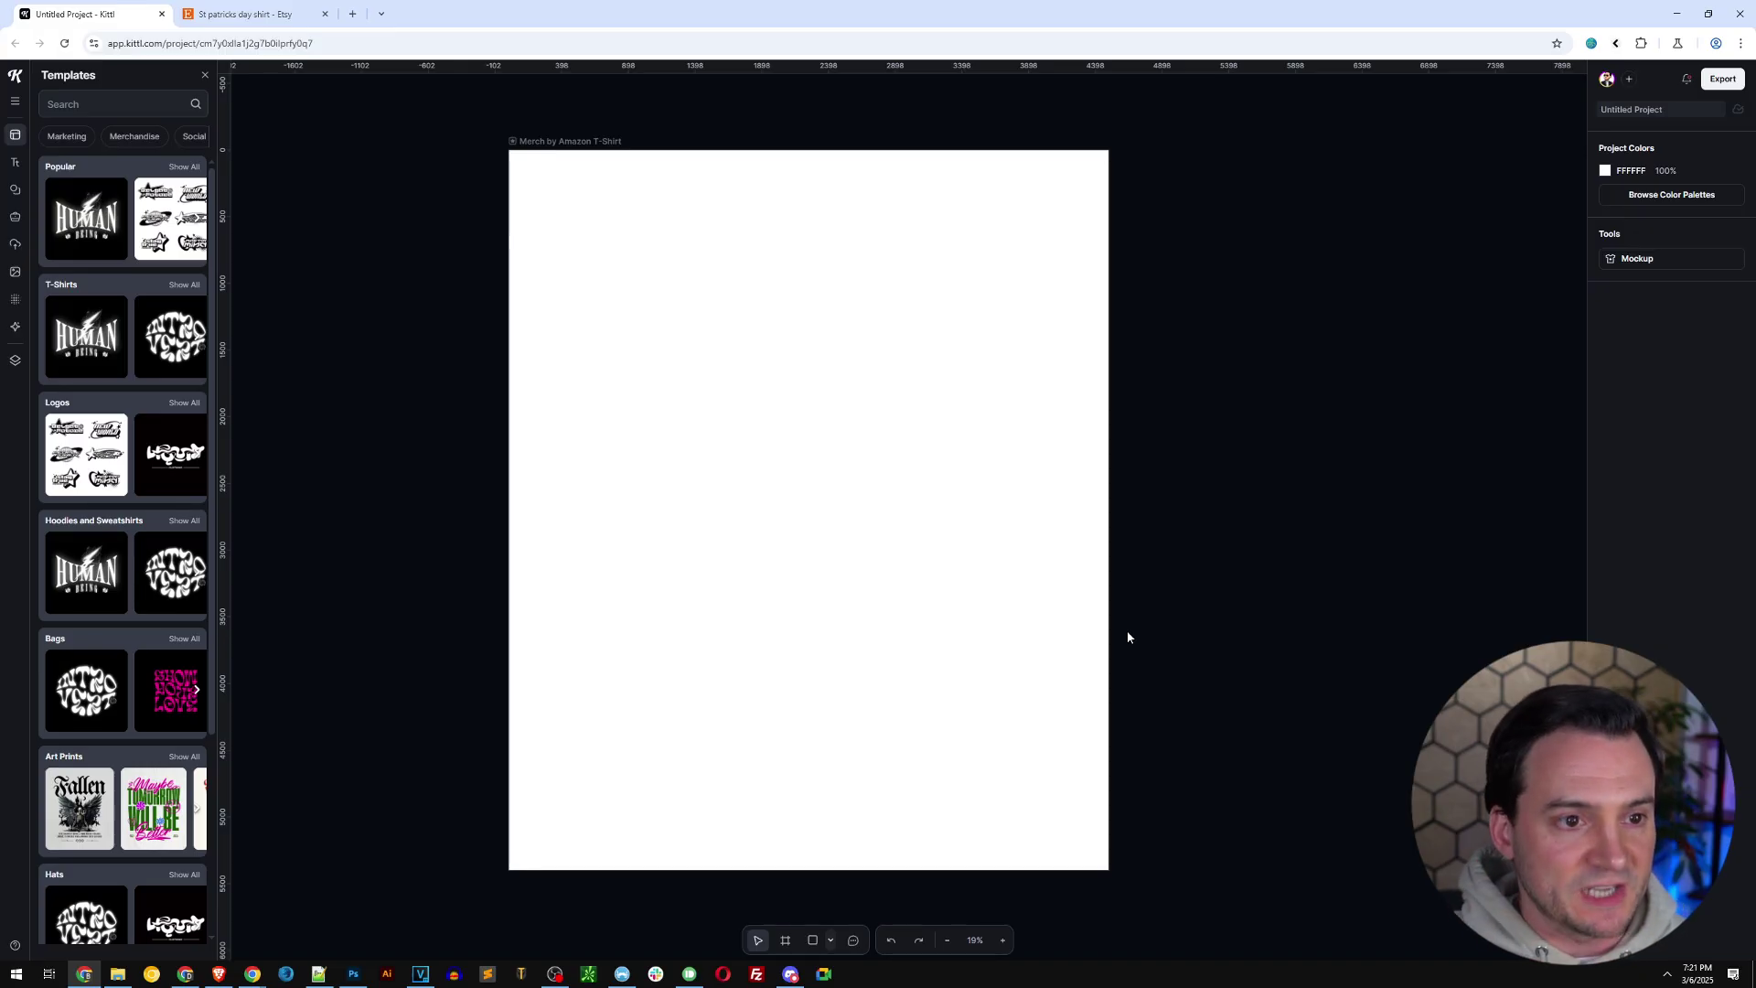
left_click(1001, 436)
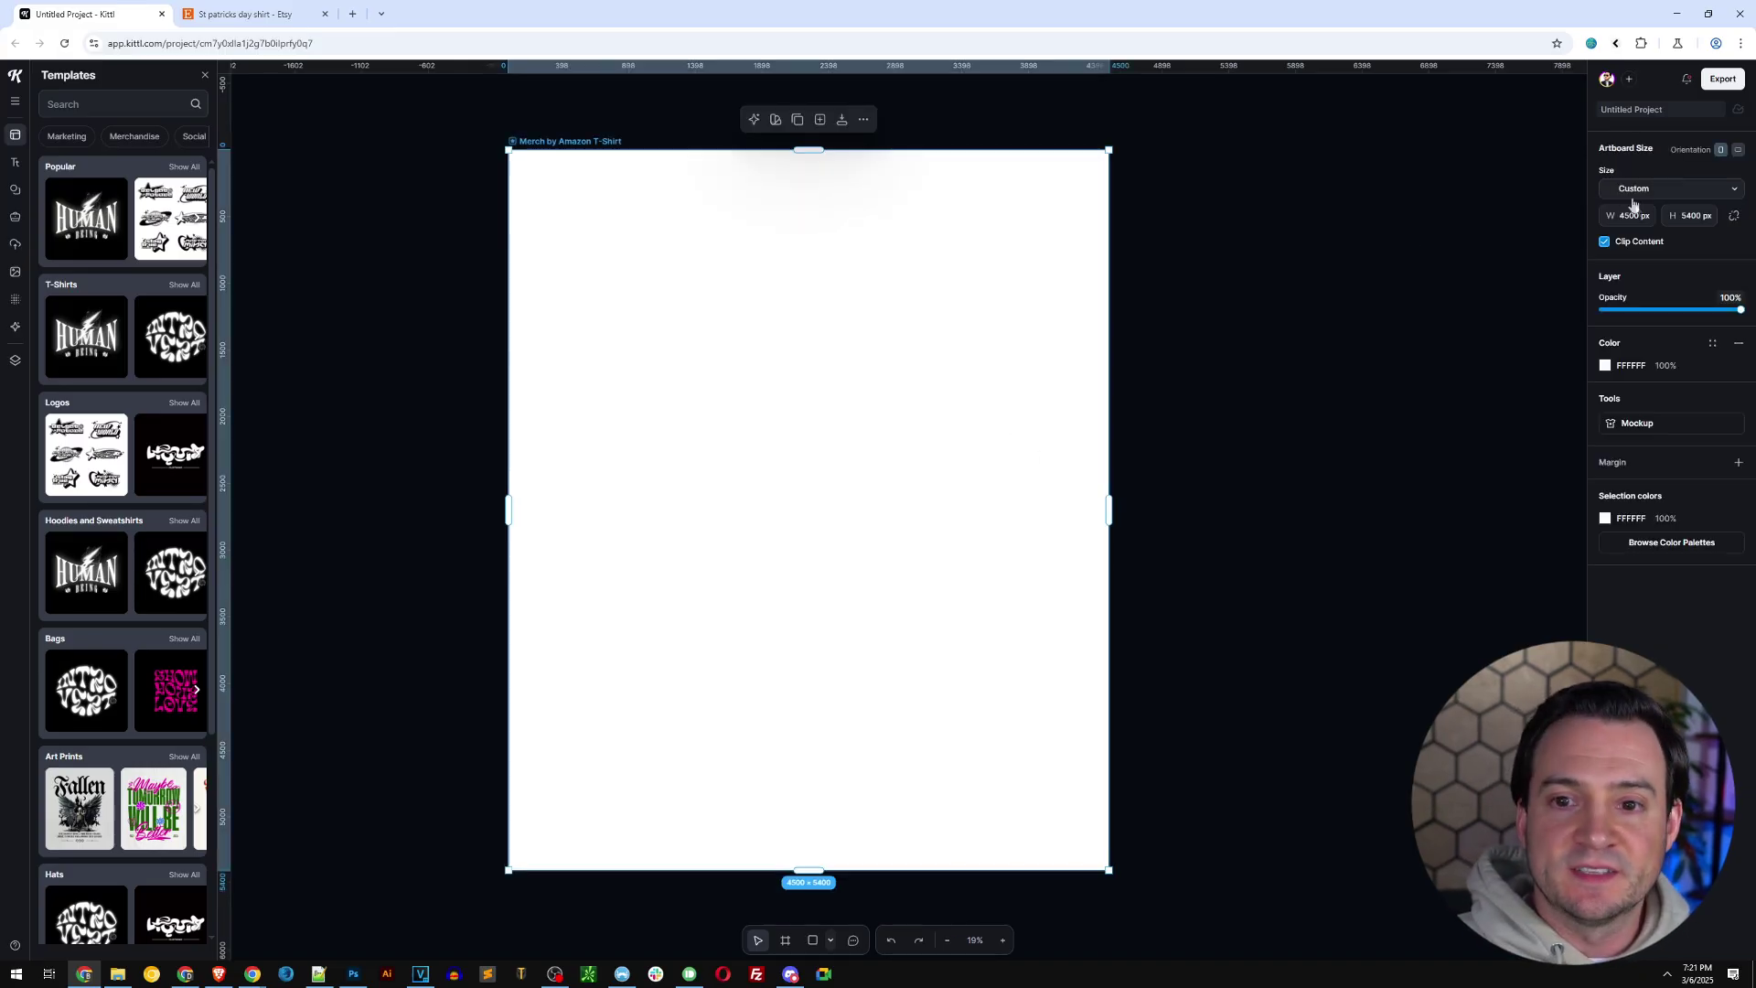
left_click(1605, 364)
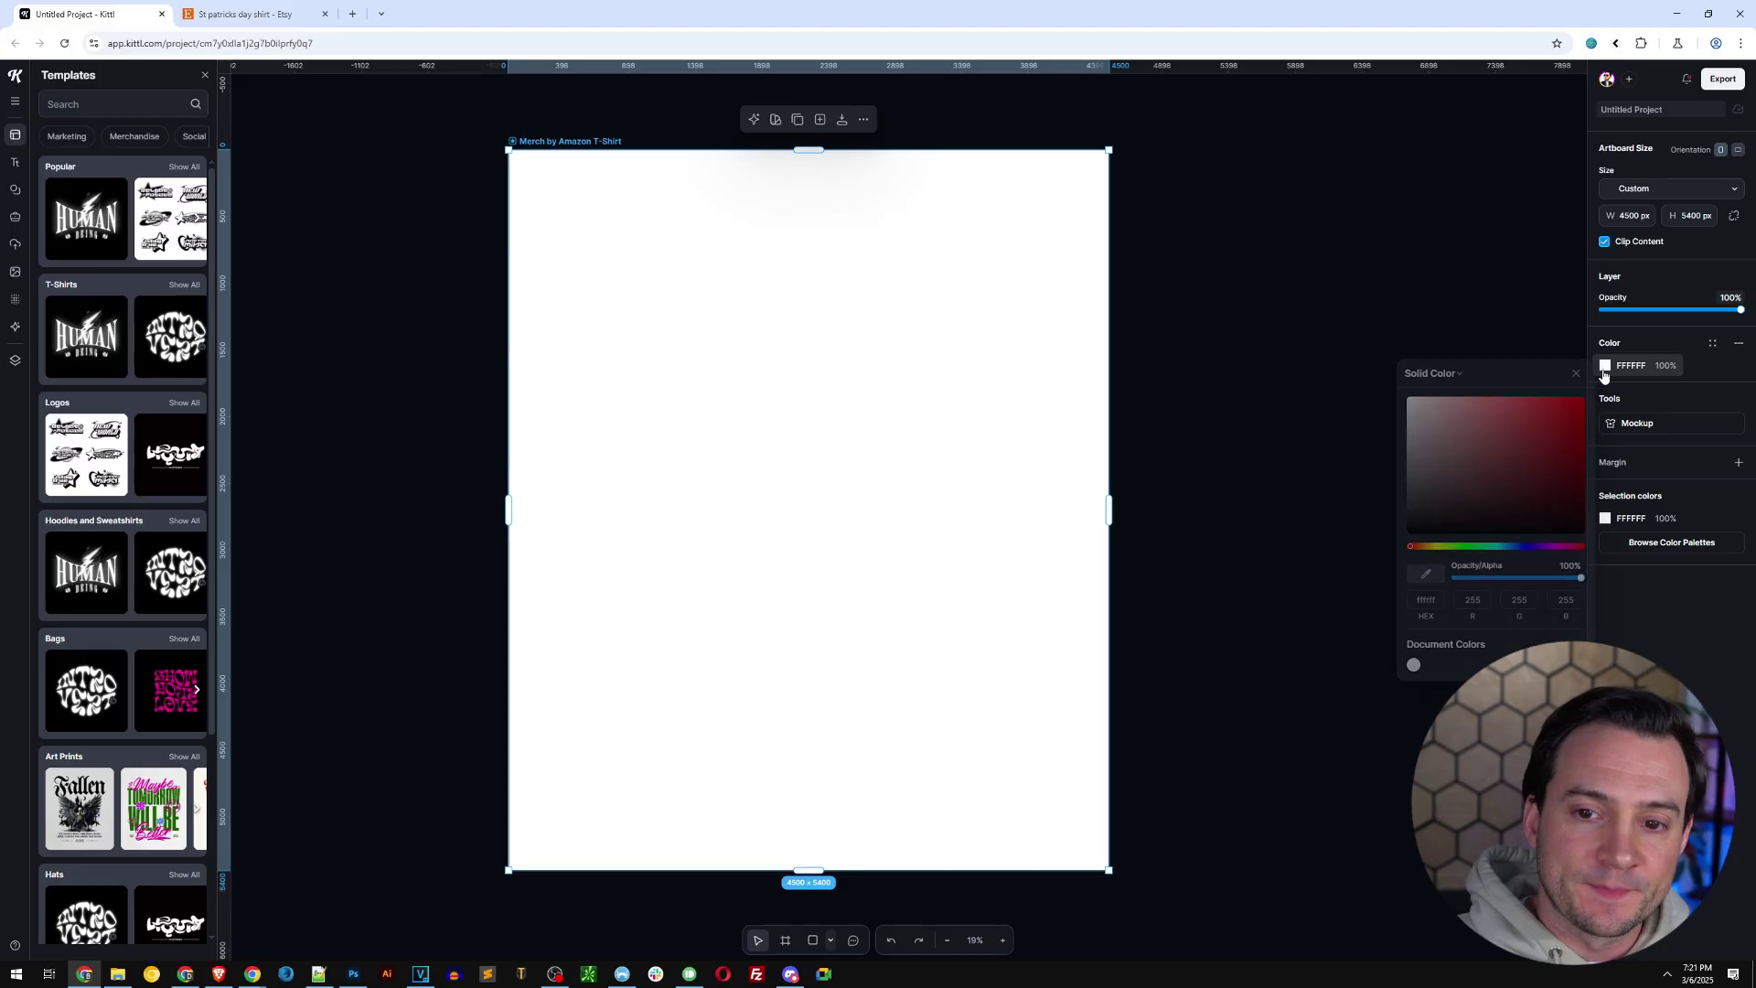
left_click(1469, 547)
left_click_drag(1531, 469, 1598, 406)
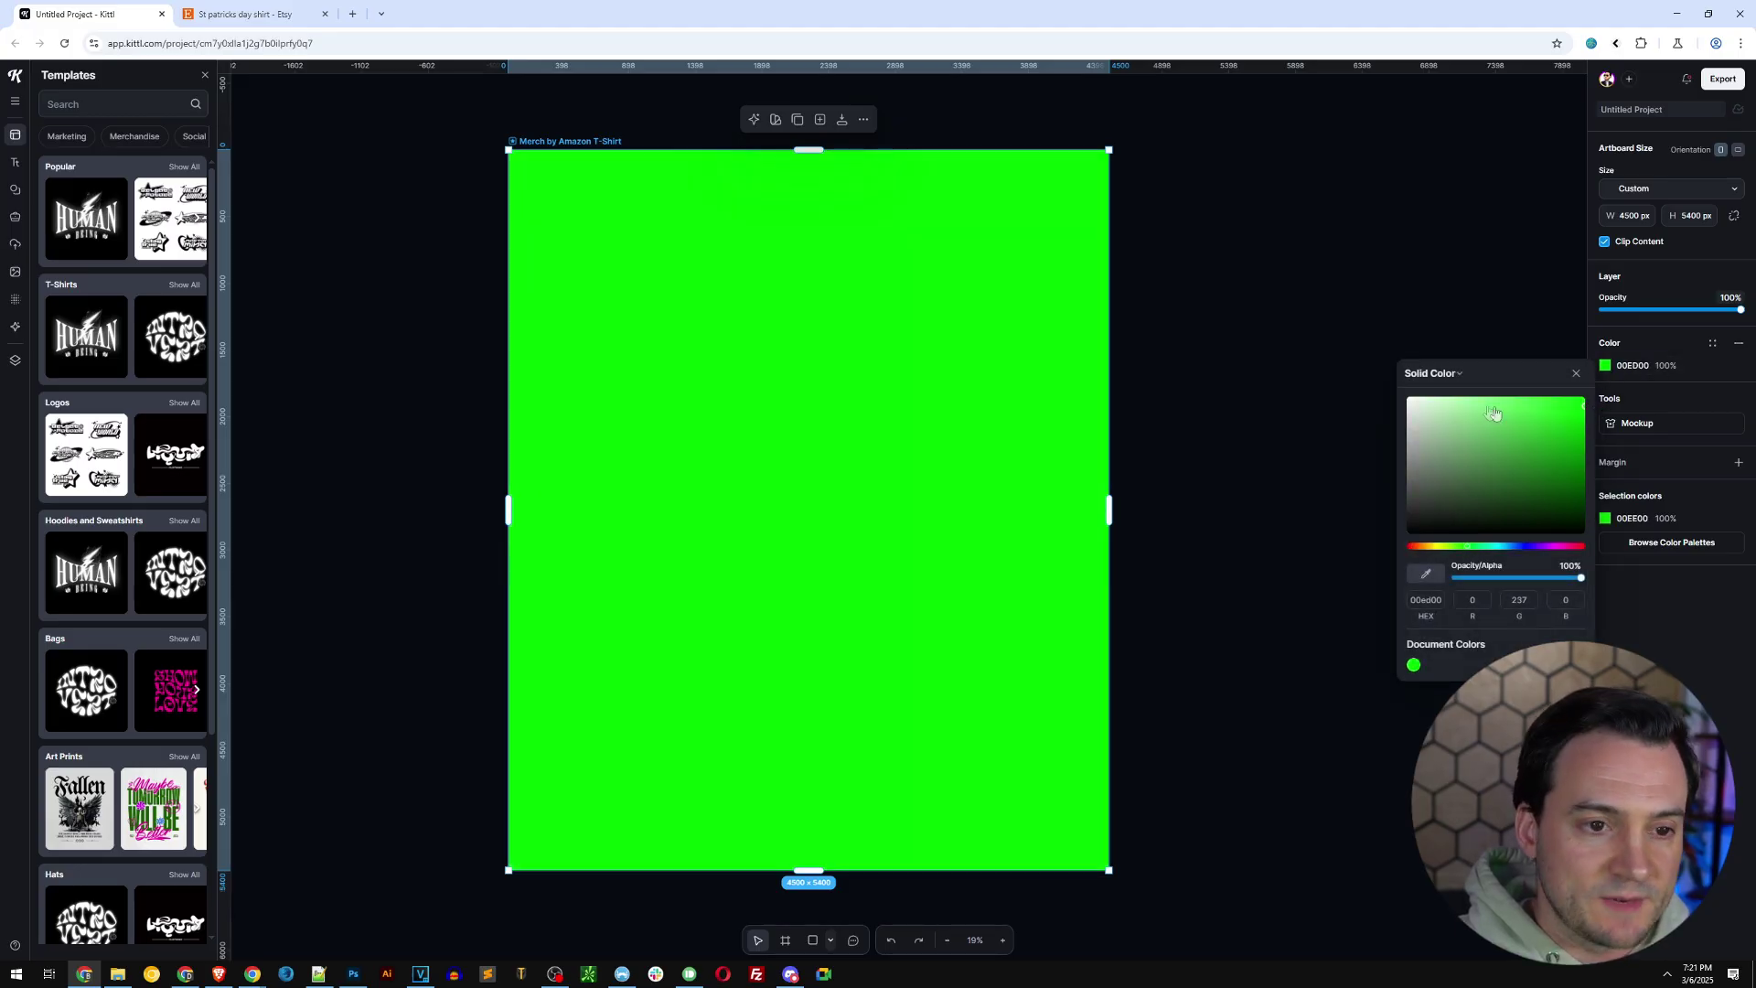
left_click(1585, 445)
left_click(1286, 313)
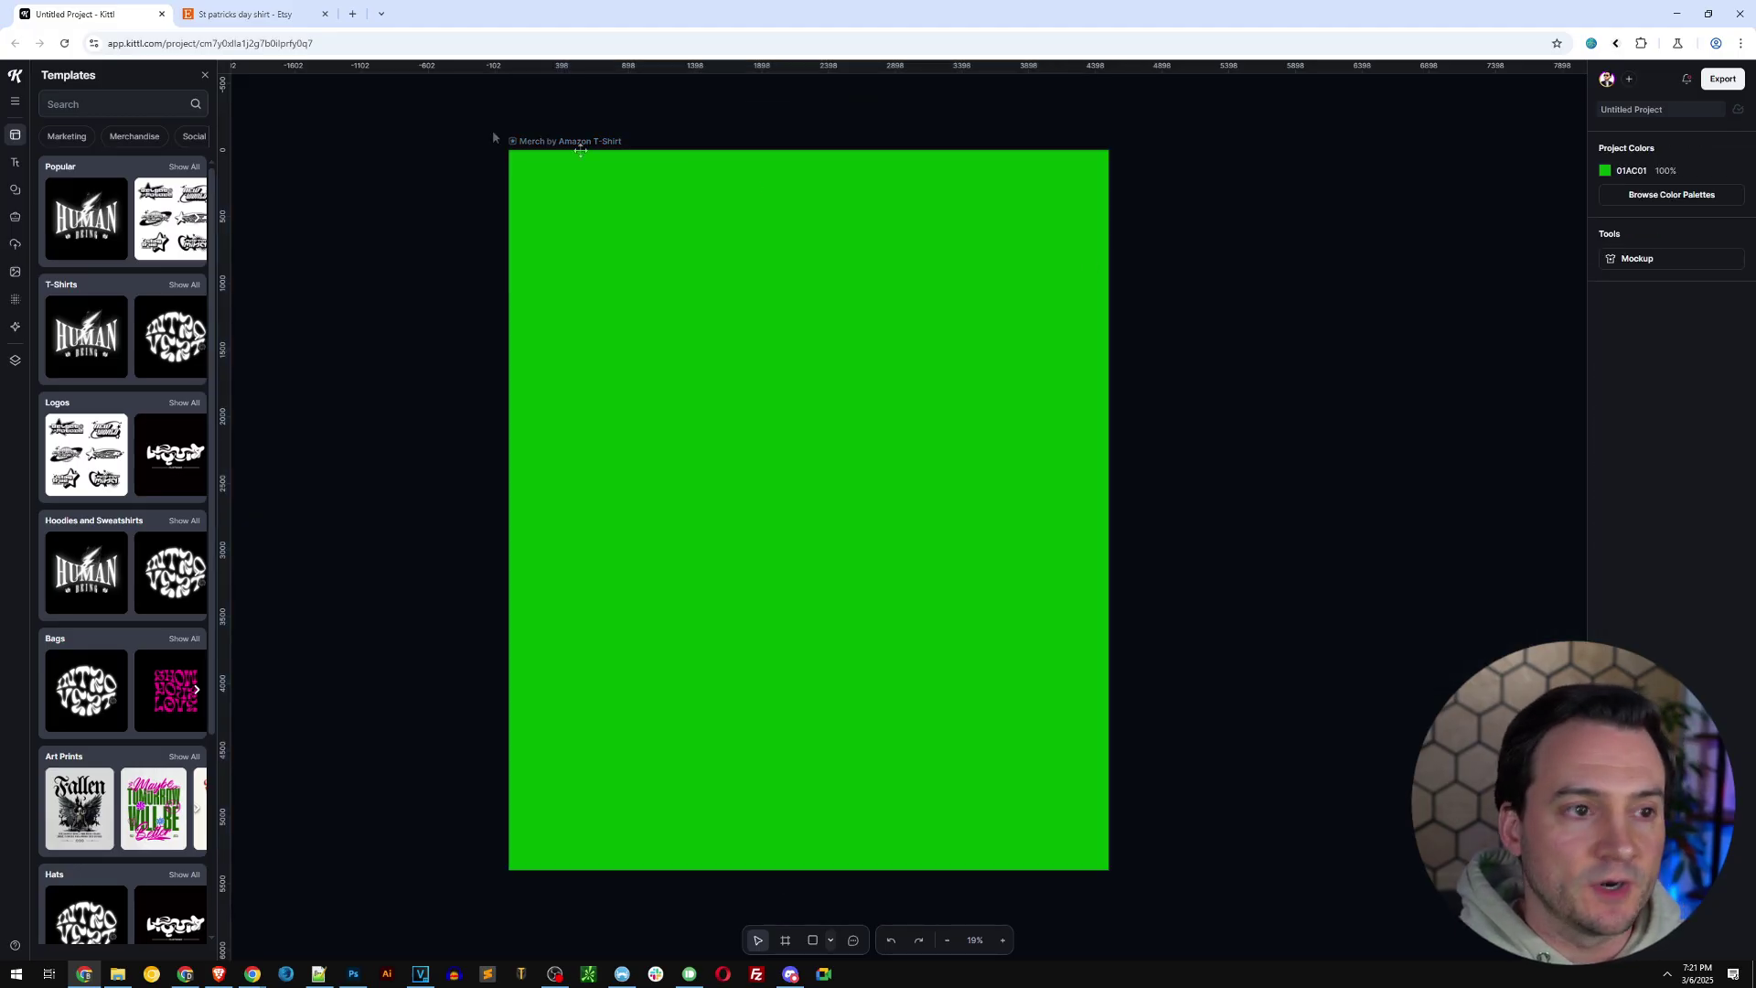
Open EverBee Product Analytics on the St Patrick's shirt results, using the whole database, sorted by total sales.
left_click(276, 20)
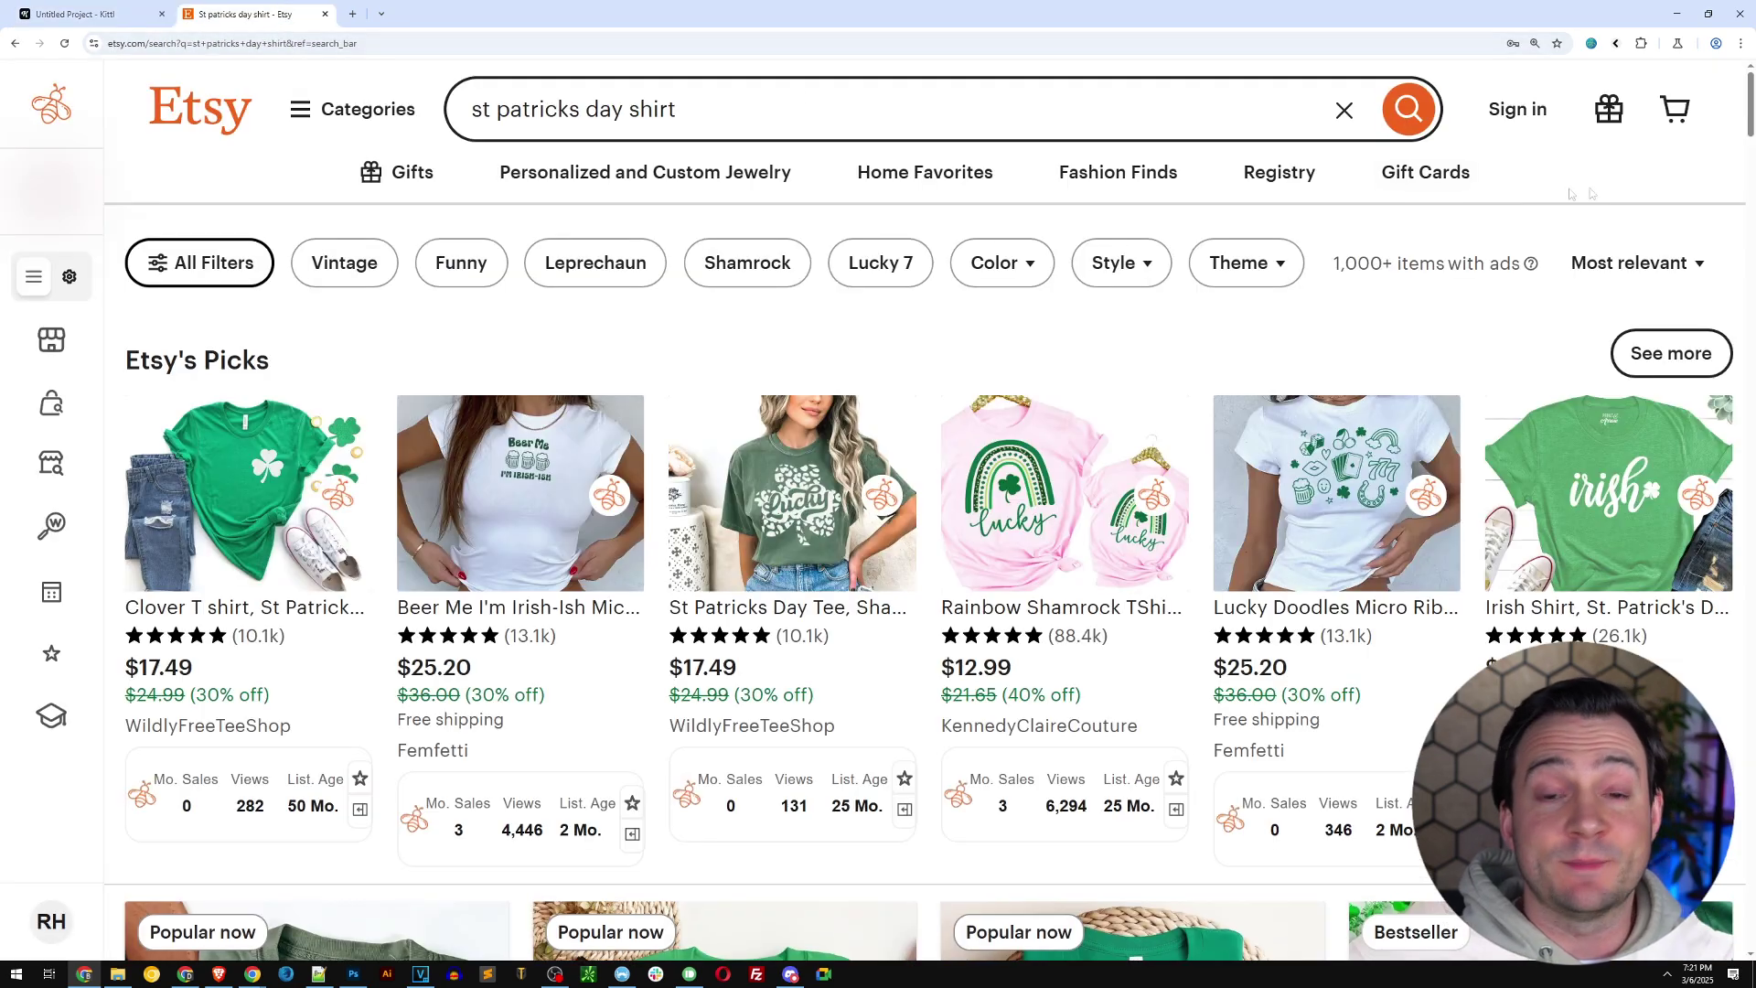
left_click_drag(1750, 128, 1748, 179)
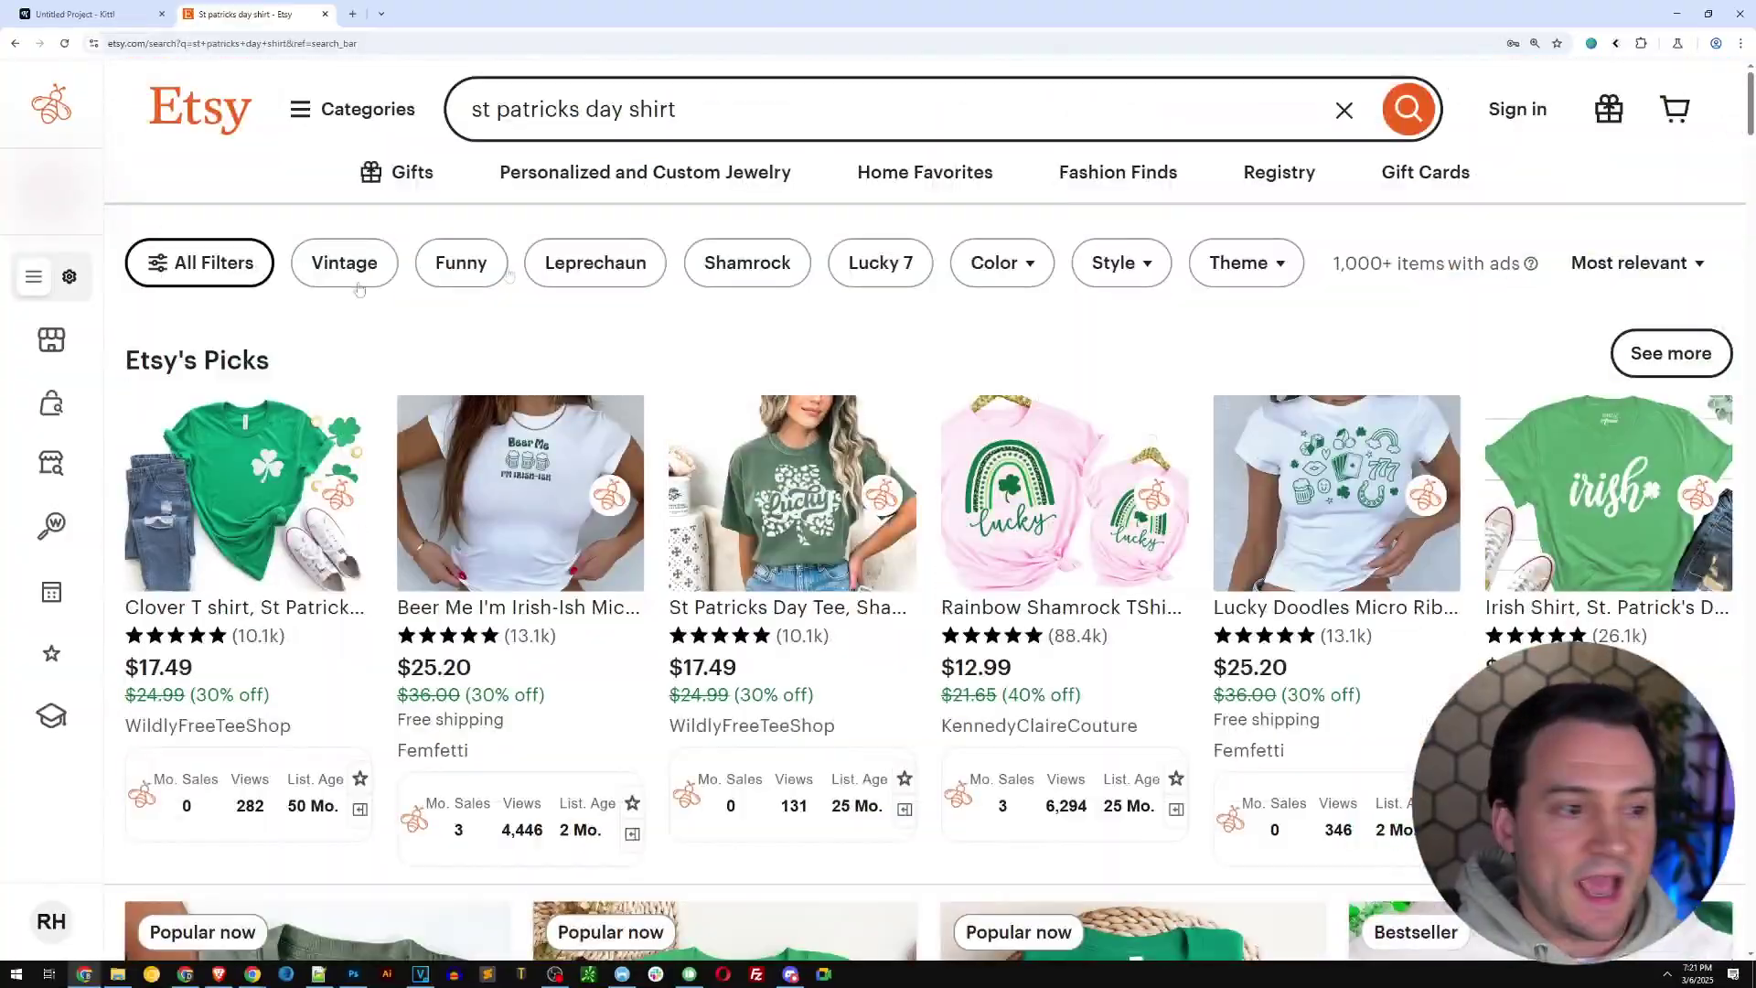
mouse_move(51, 407)
left_click(176, 408)
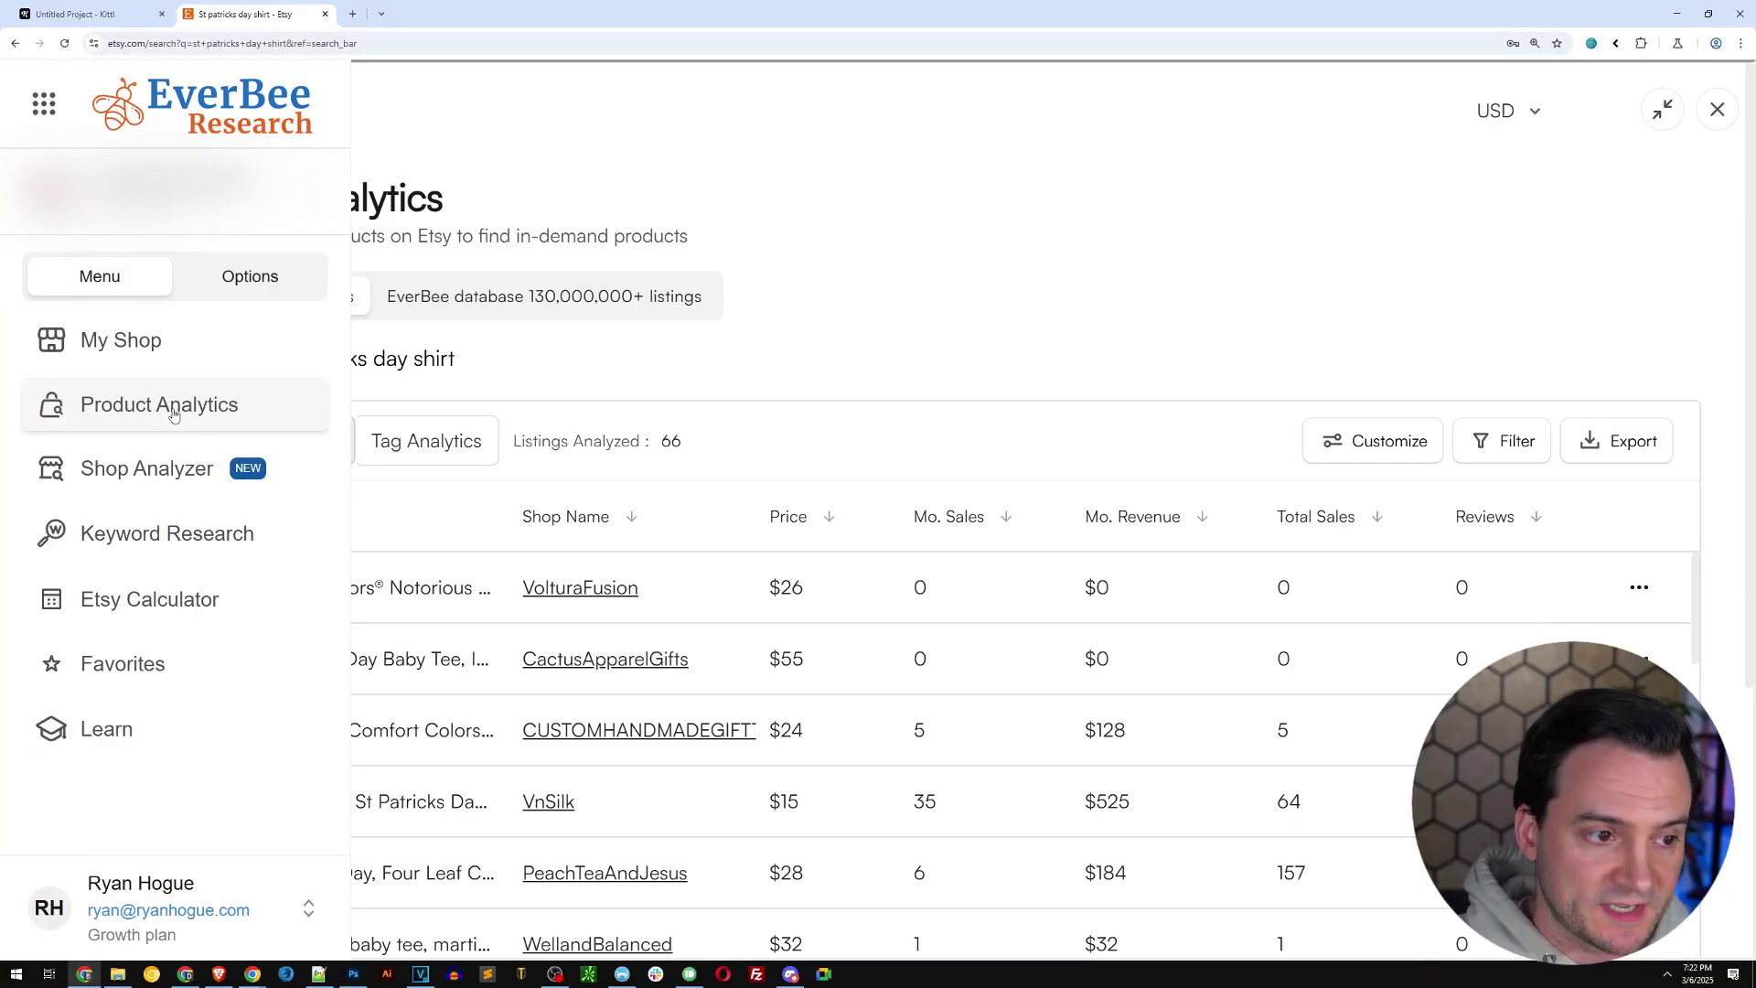
left_click(526, 301)
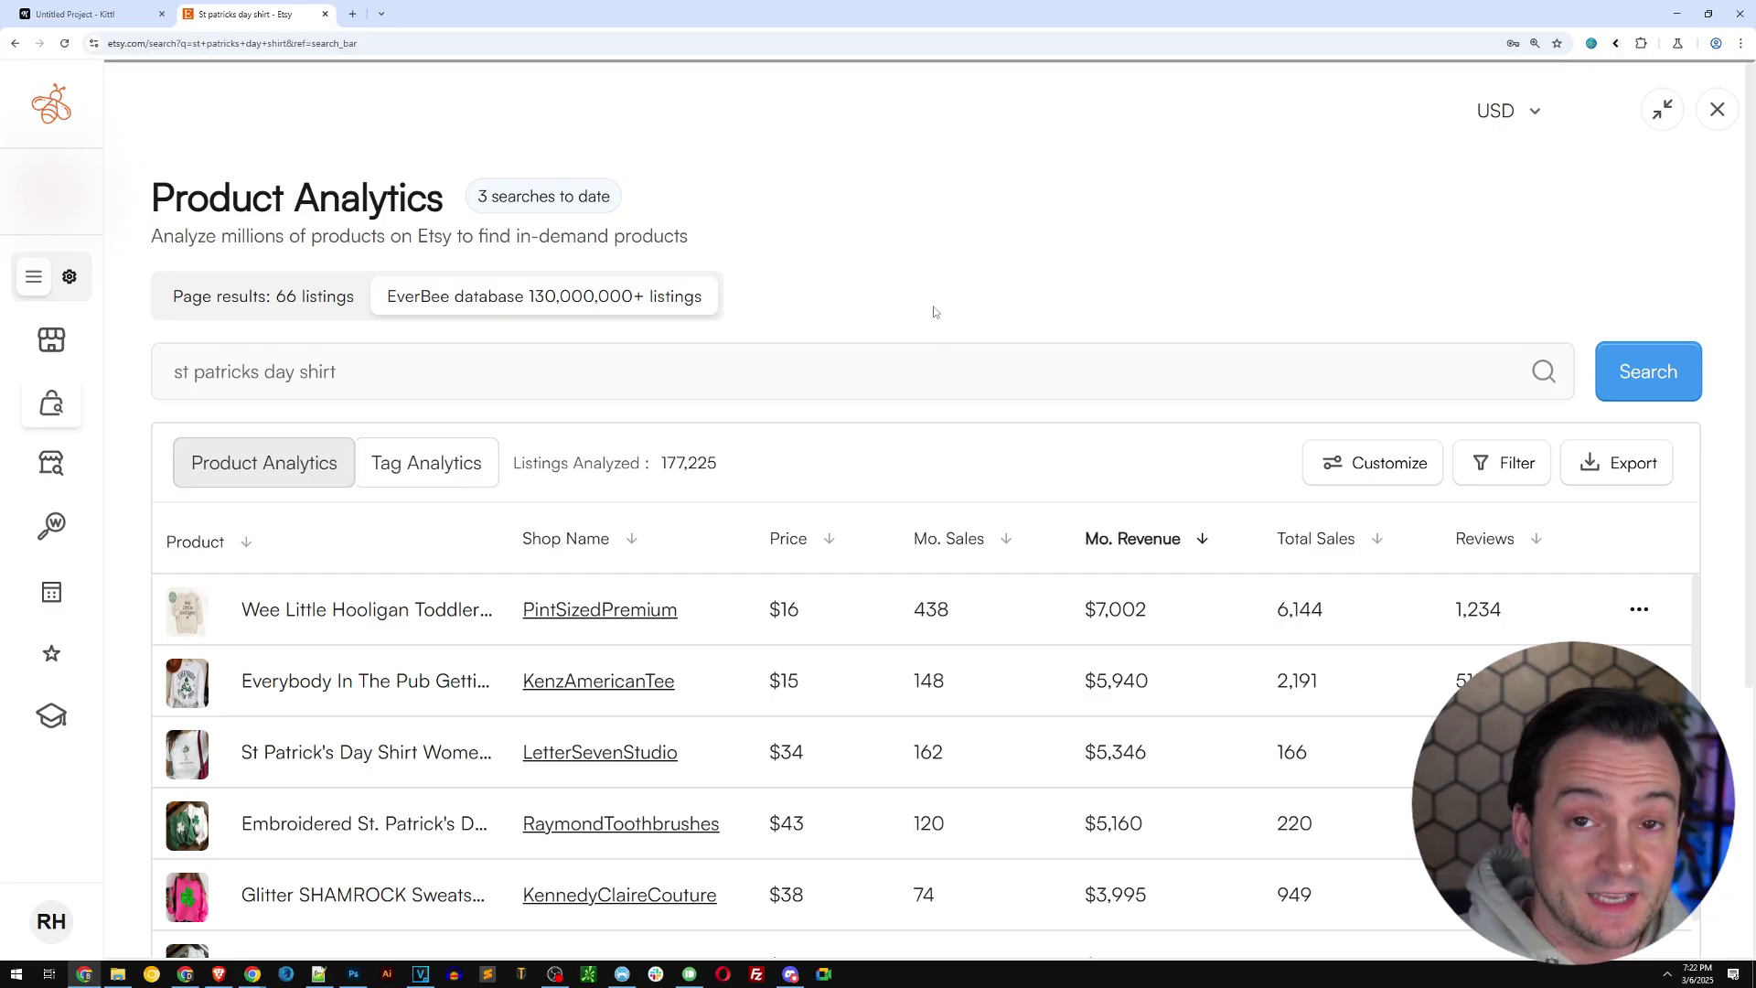
scroll(1091, 315, "down", 1)
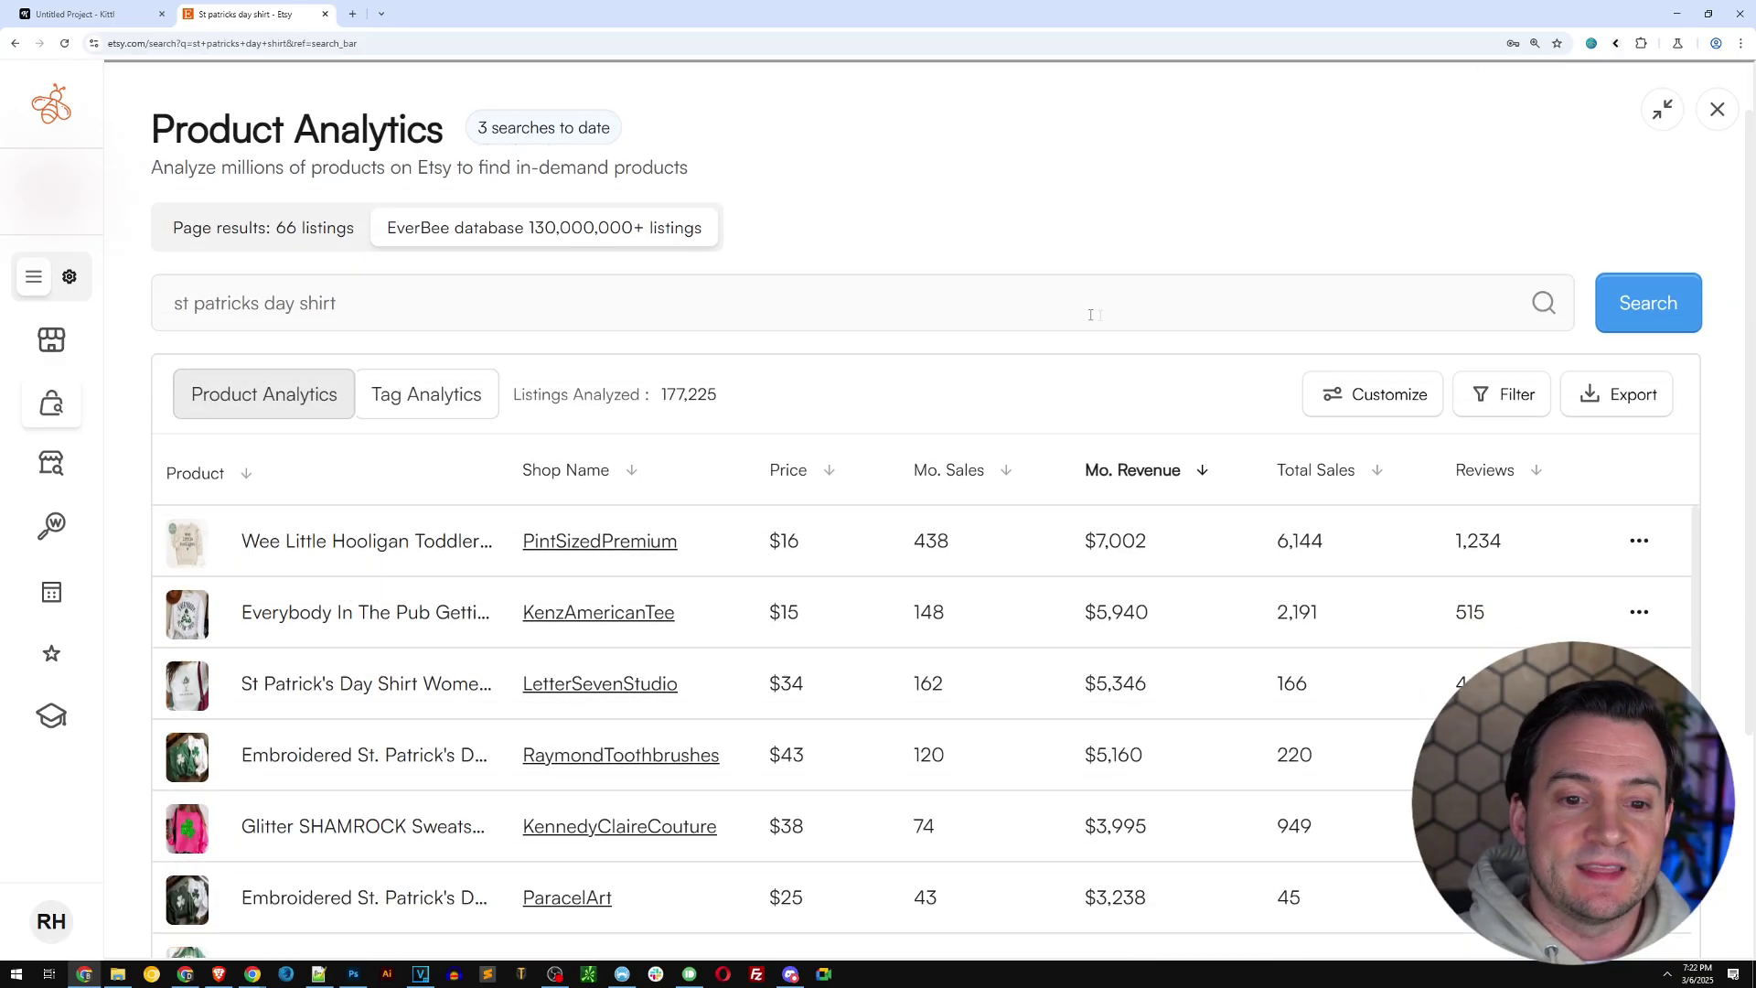
left_click(1382, 473)
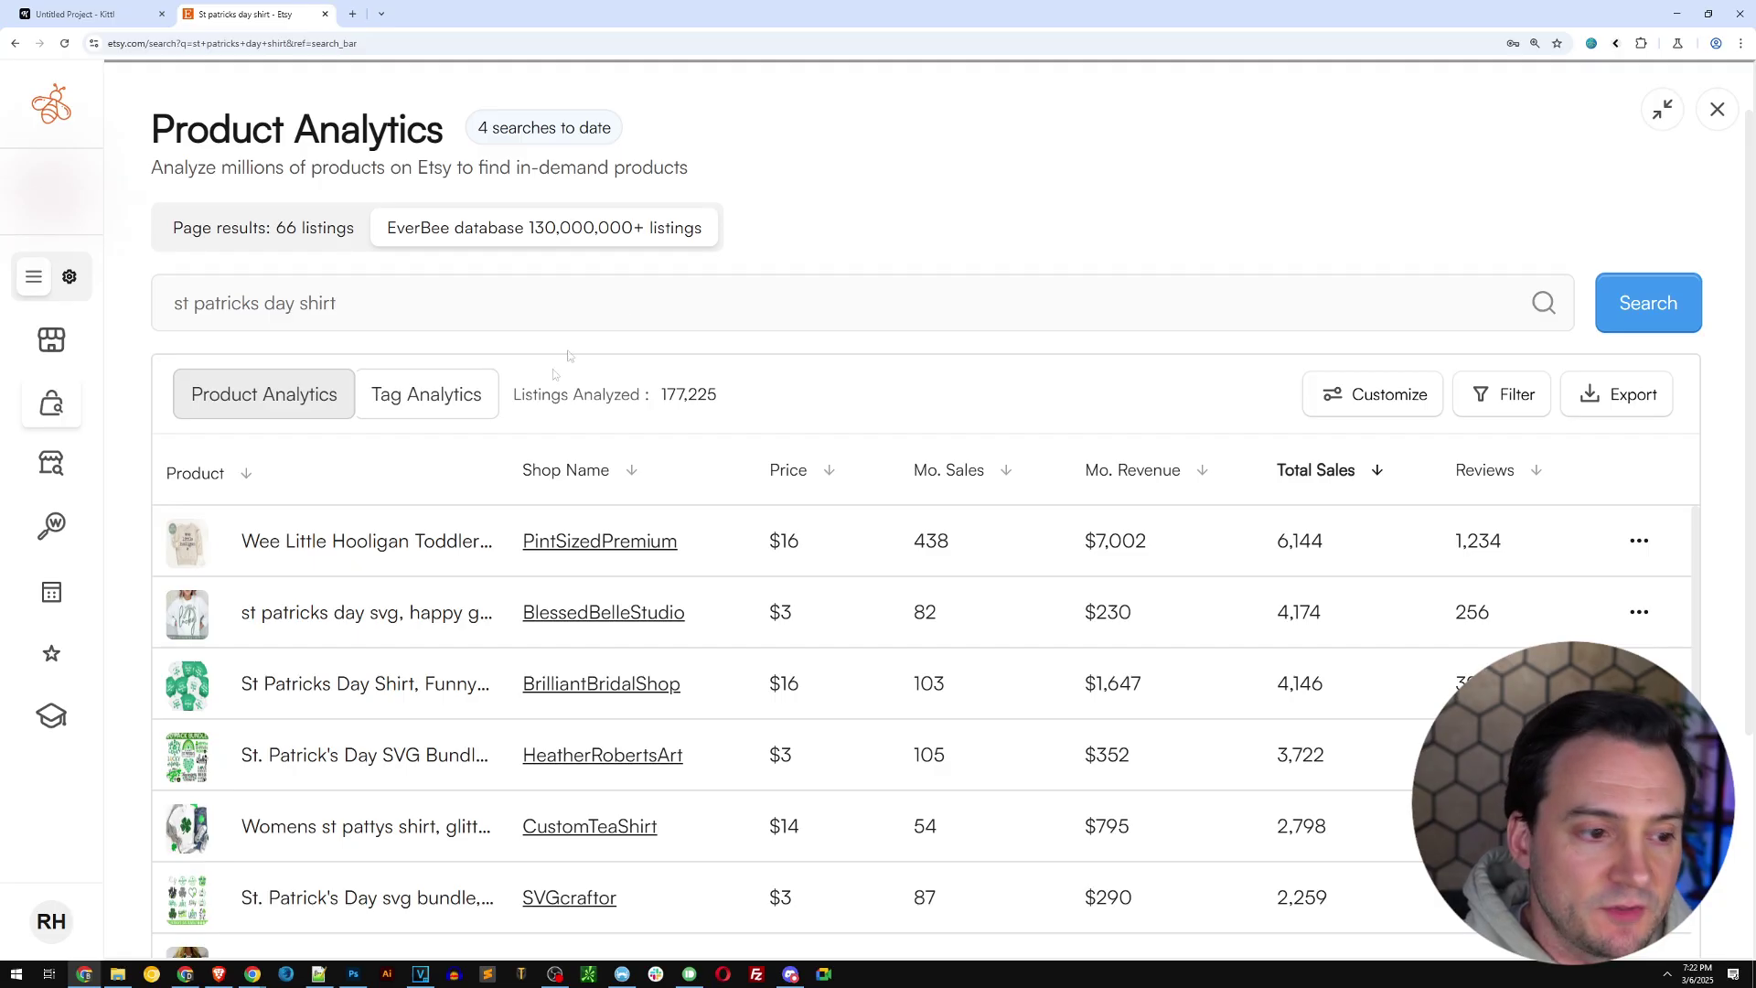
Open the top seller, Wee Little Hooligan, on Etsy, then return to the Kittl project.
left_click(301, 540)
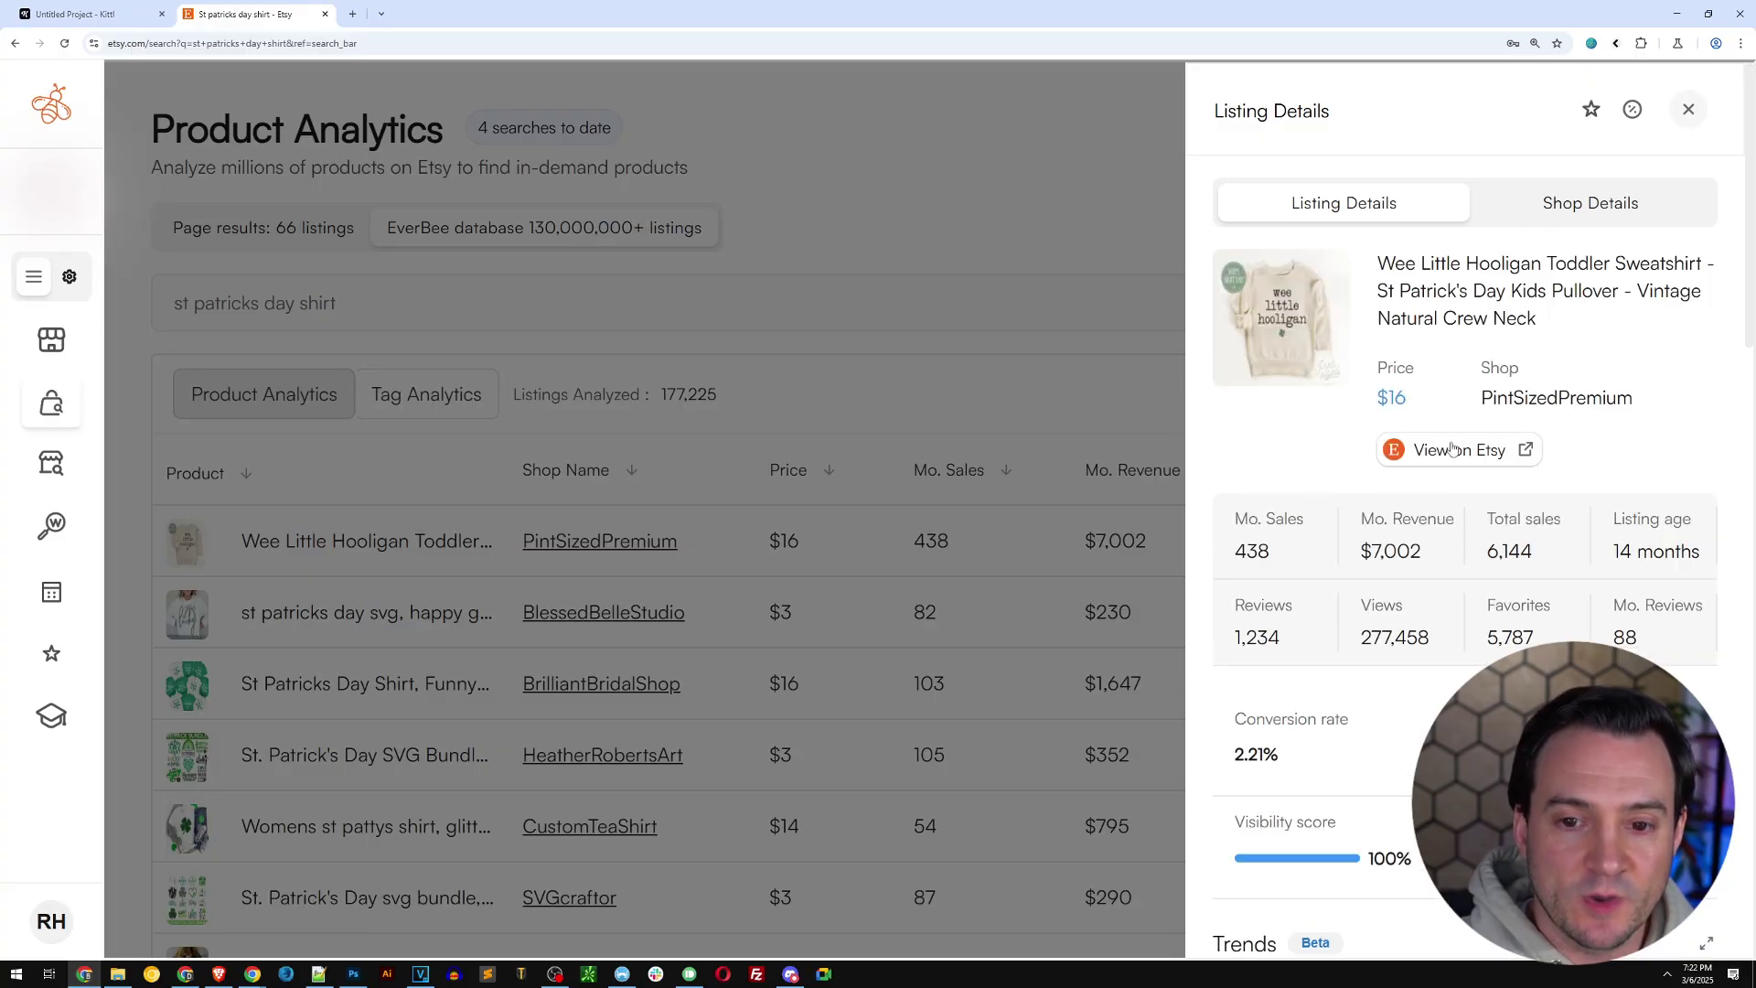
left_click(1452, 448)
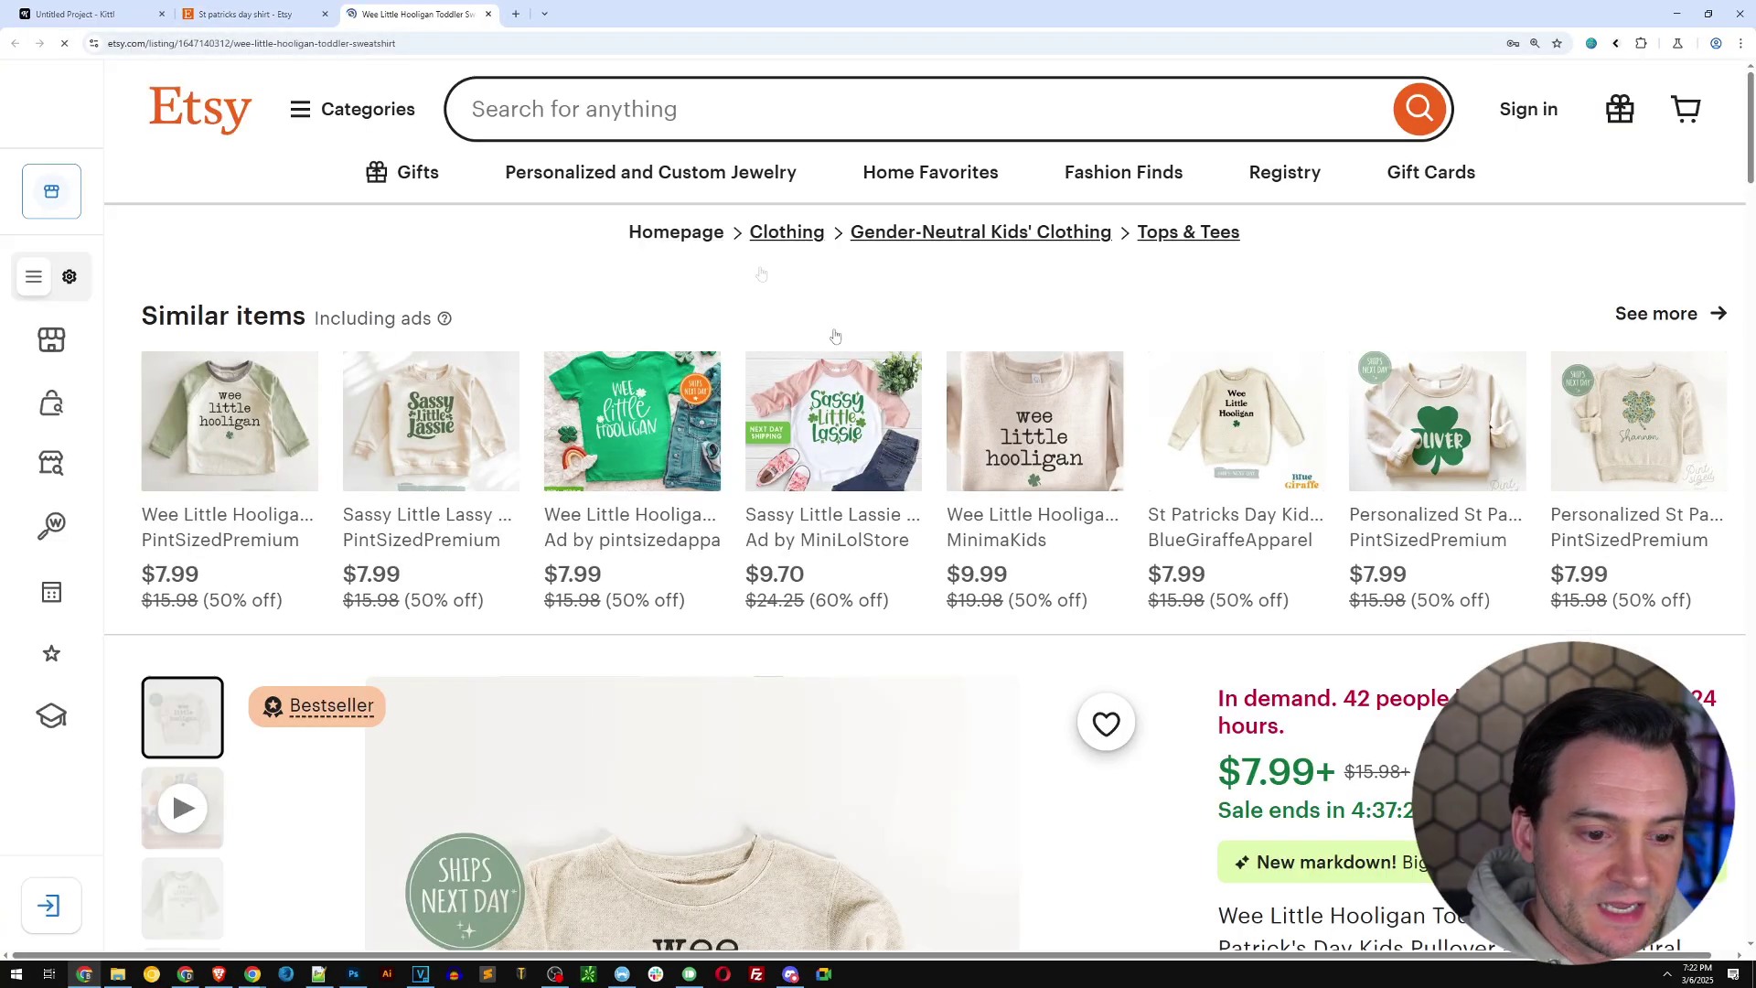
scroll(835, 336, "down", 4)
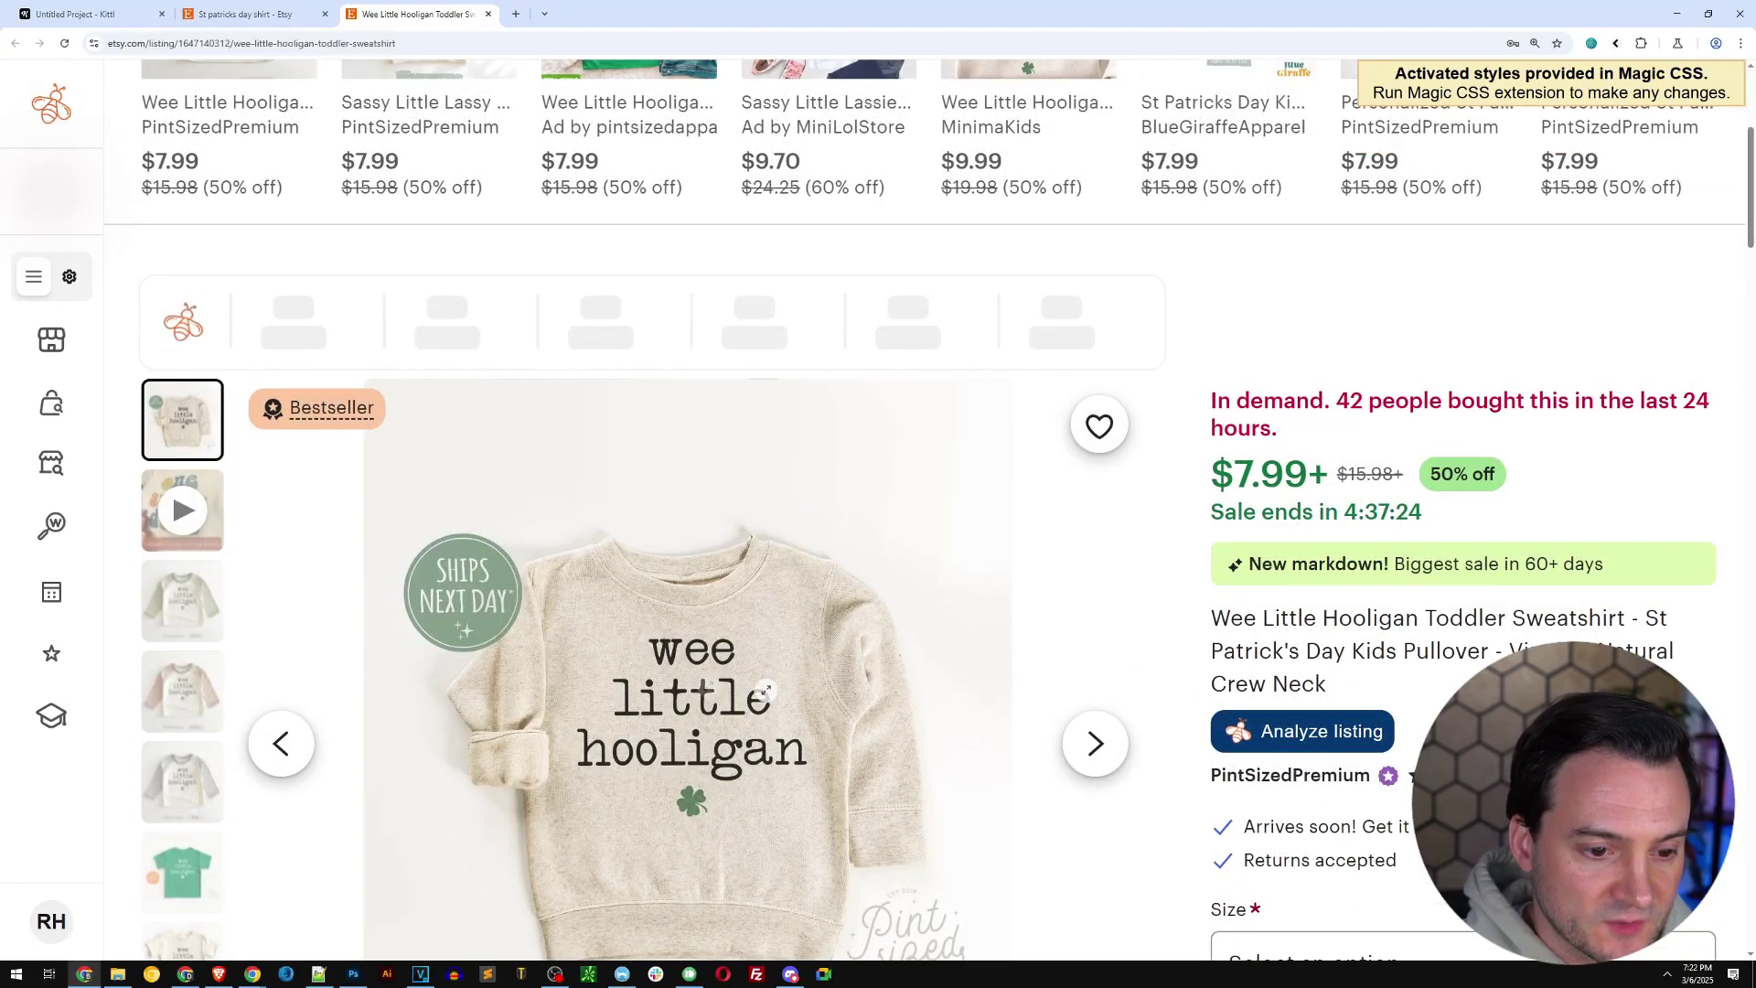
left_click(83, 14)
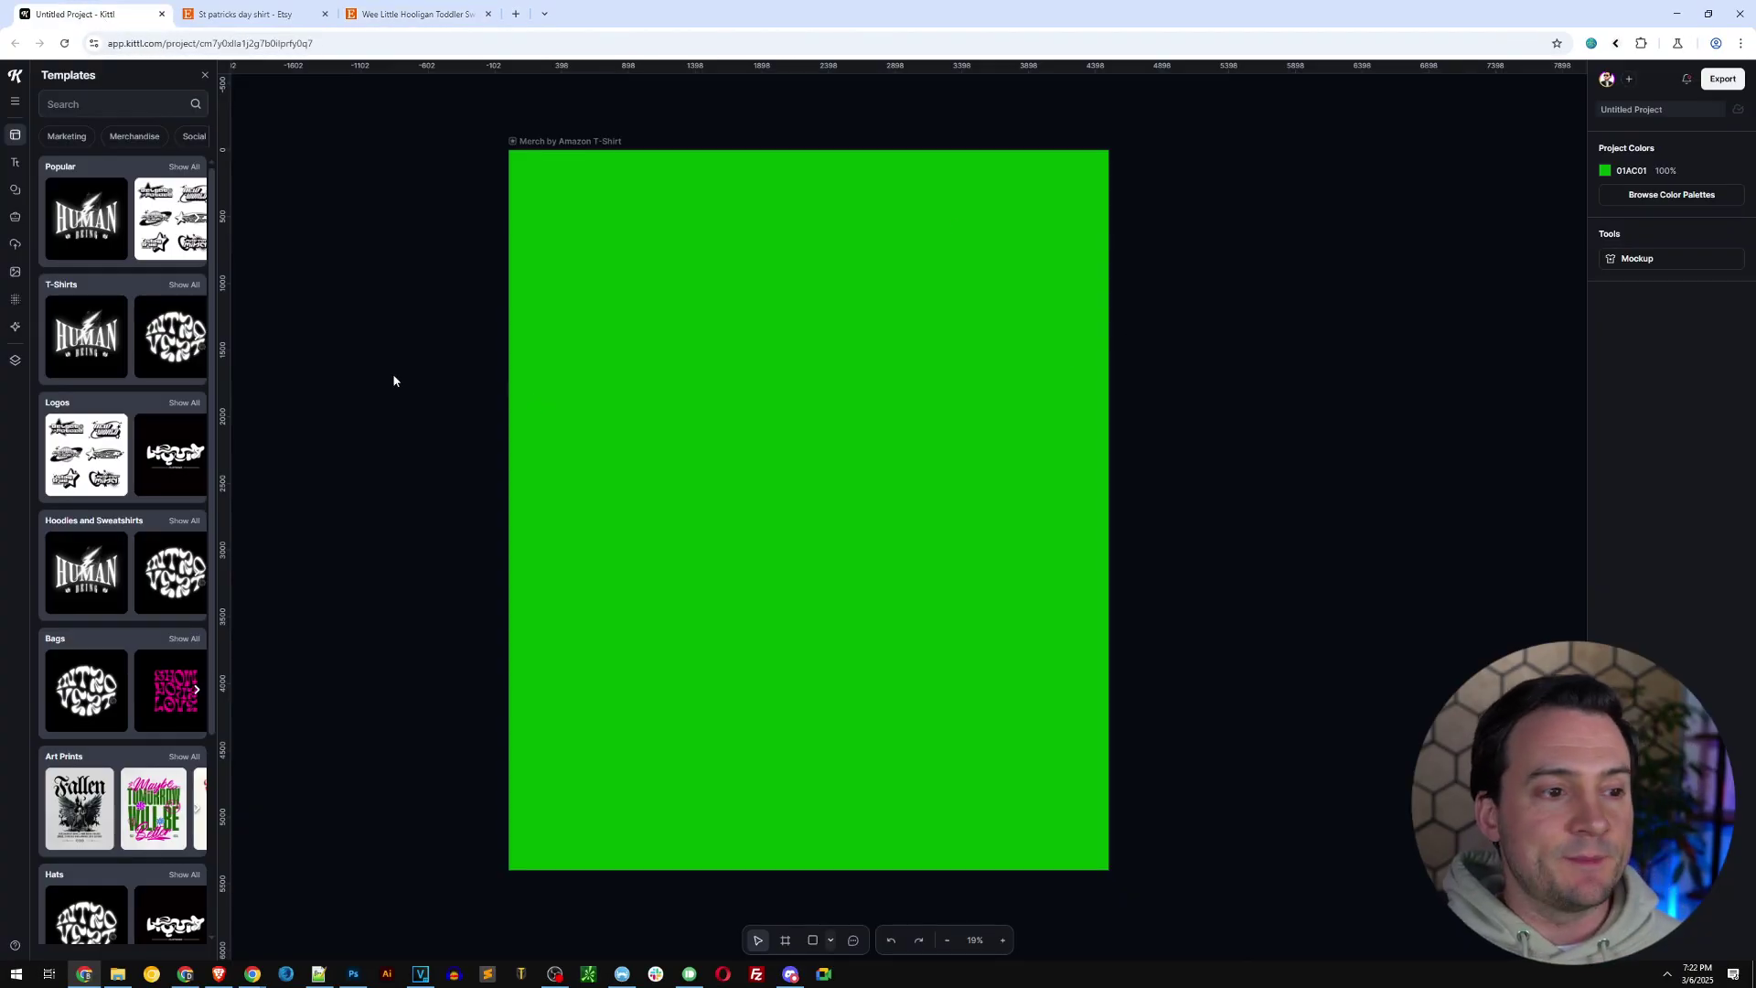
Open the Kittl AI Image Generator in Advanced mode with the Ideogram model.
left_click(15, 328)
left_click(94, 210)
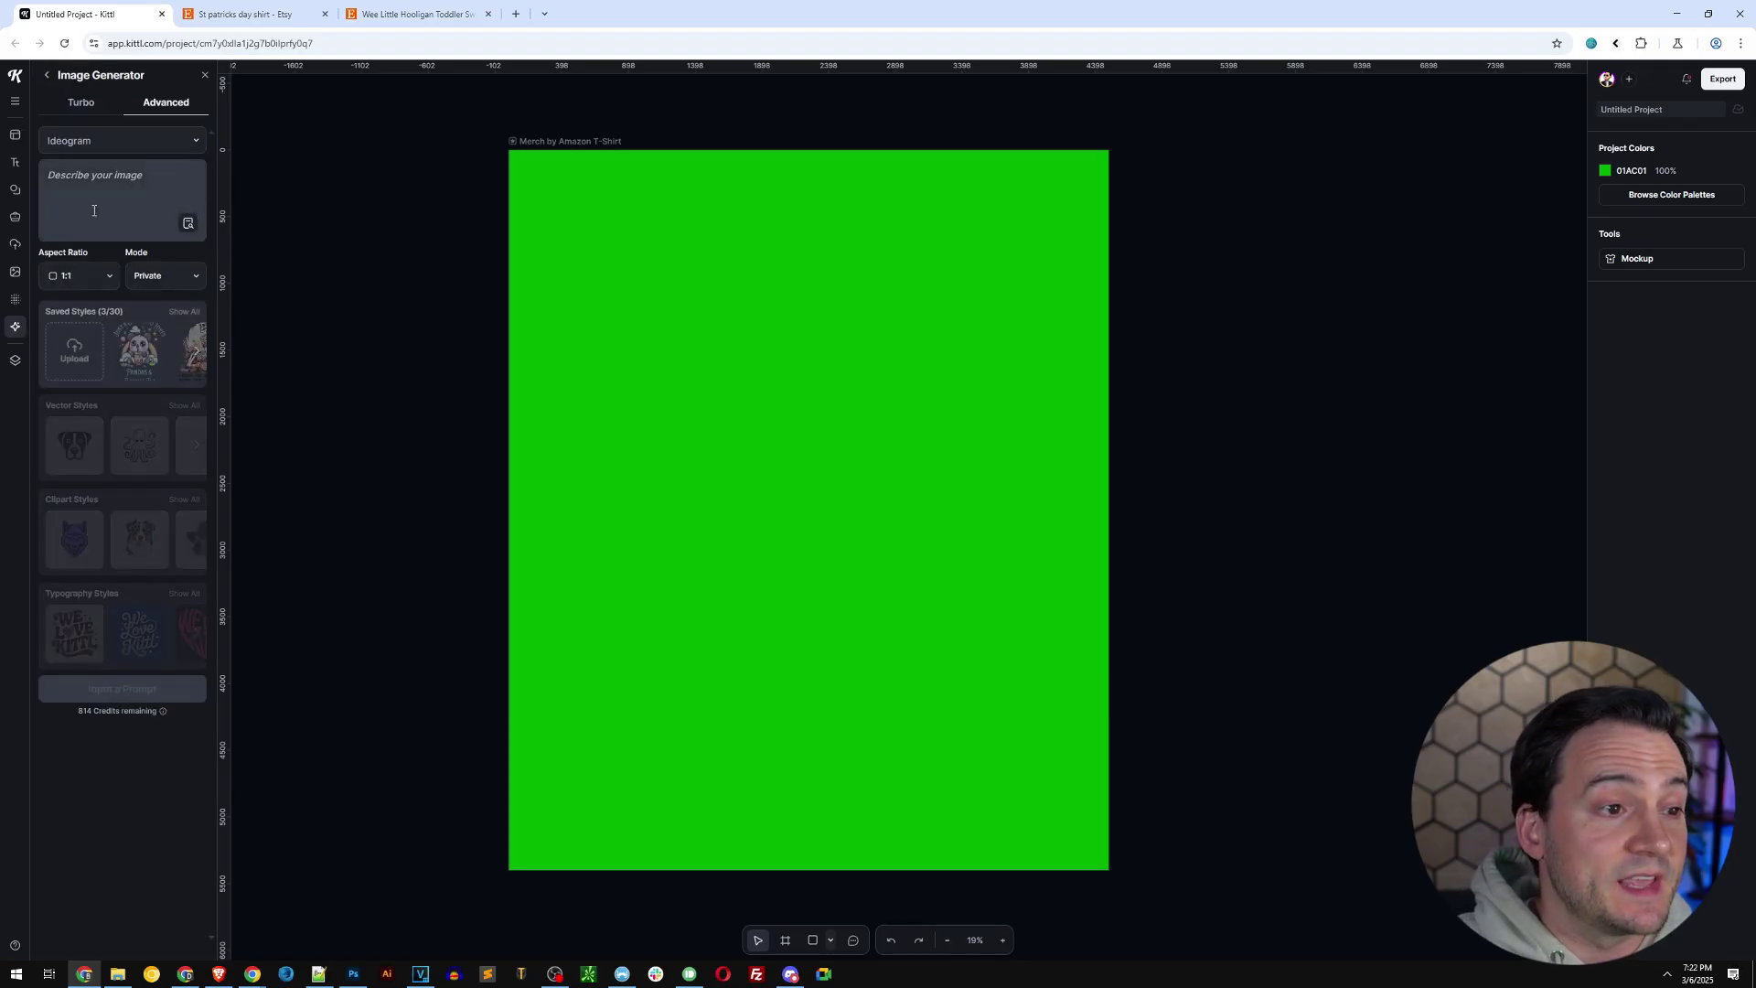
left_click(95, 108)
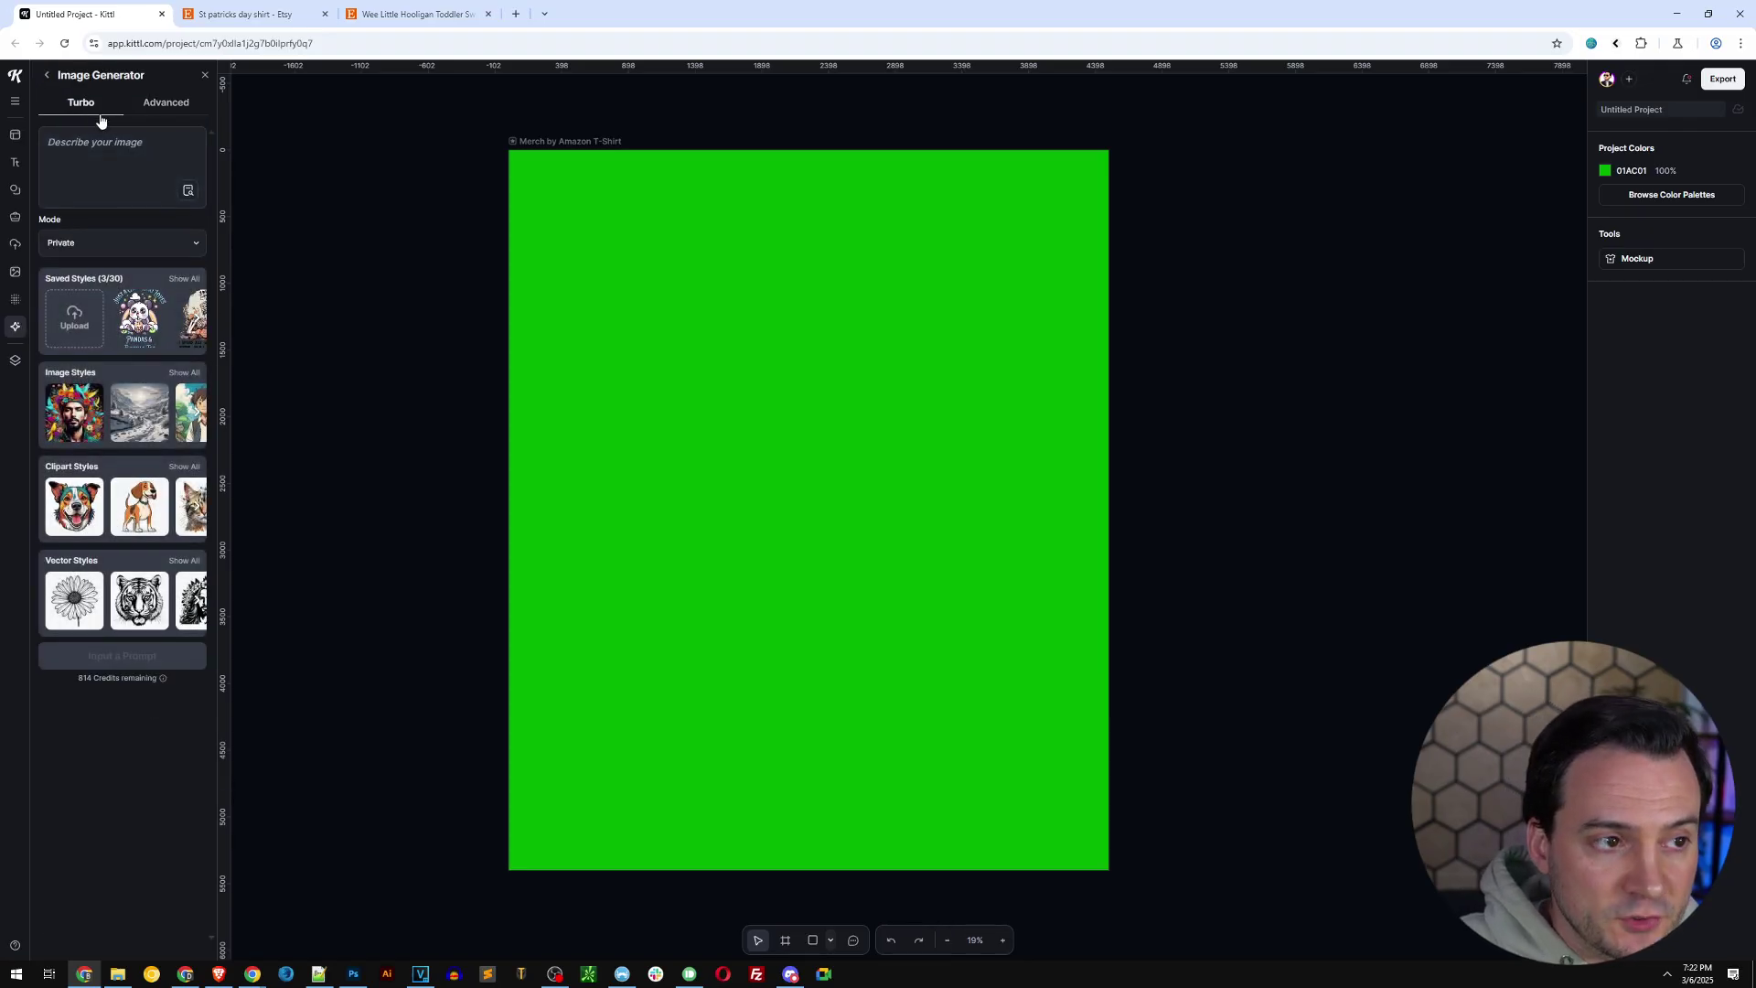
left_click(146, 105)
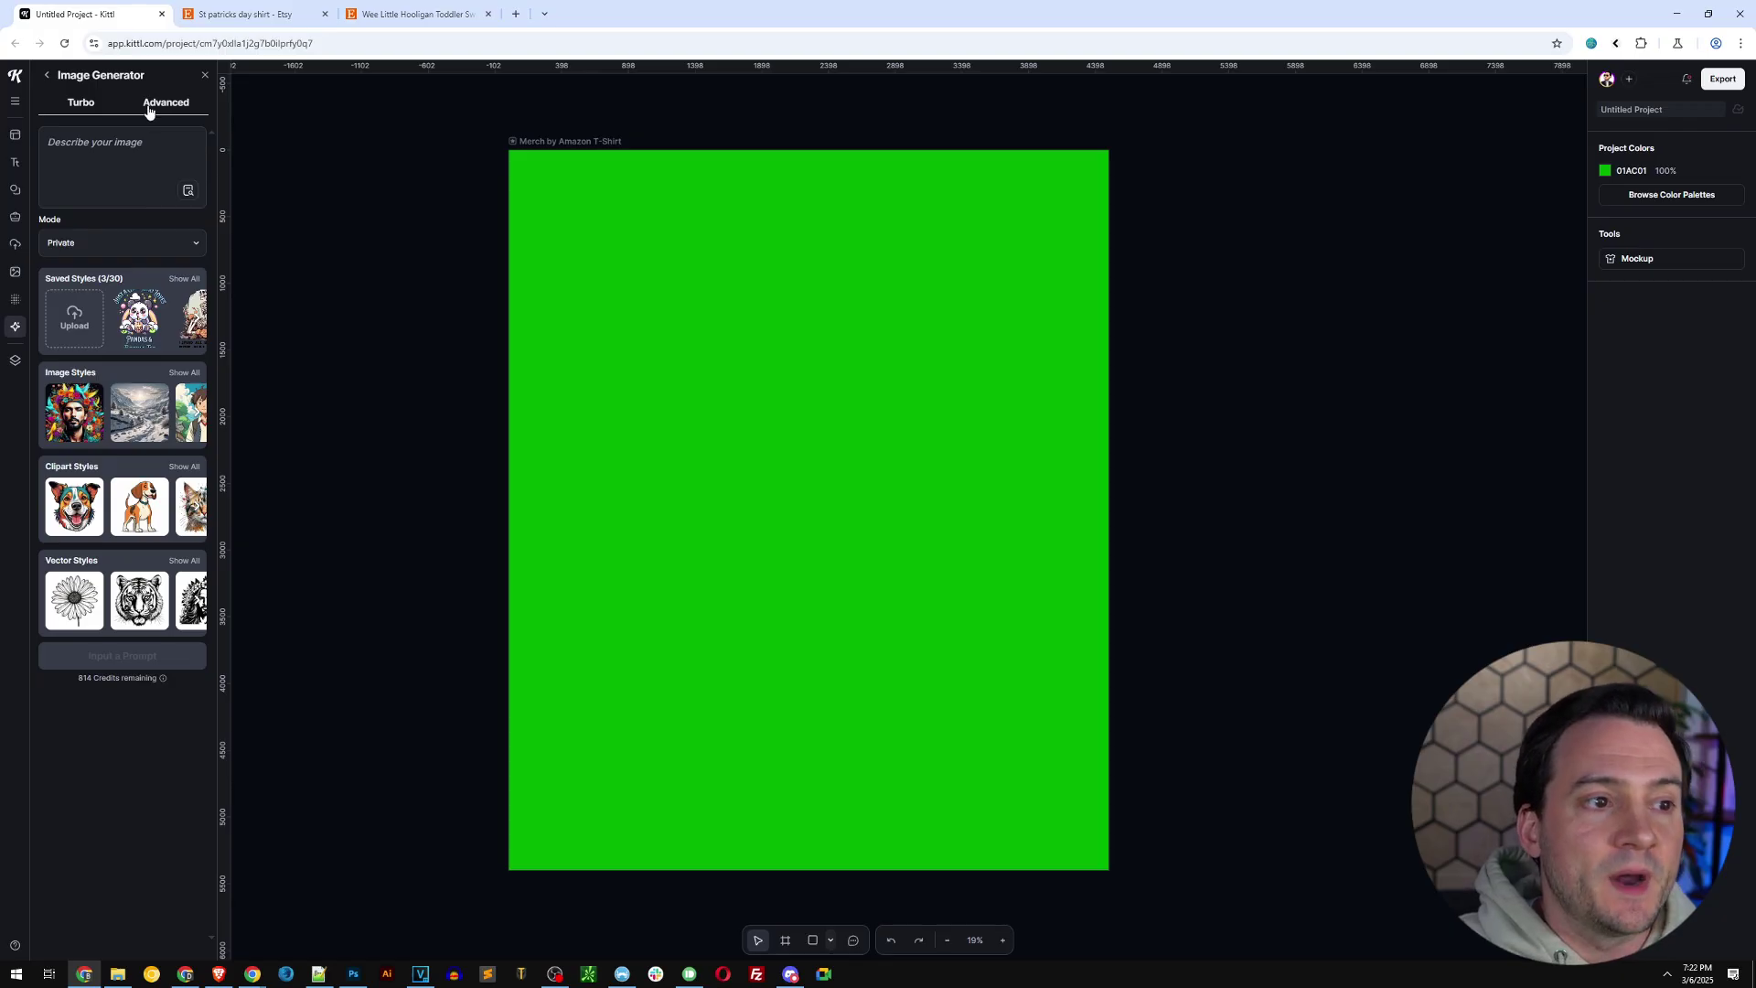
left_click(144, 142)
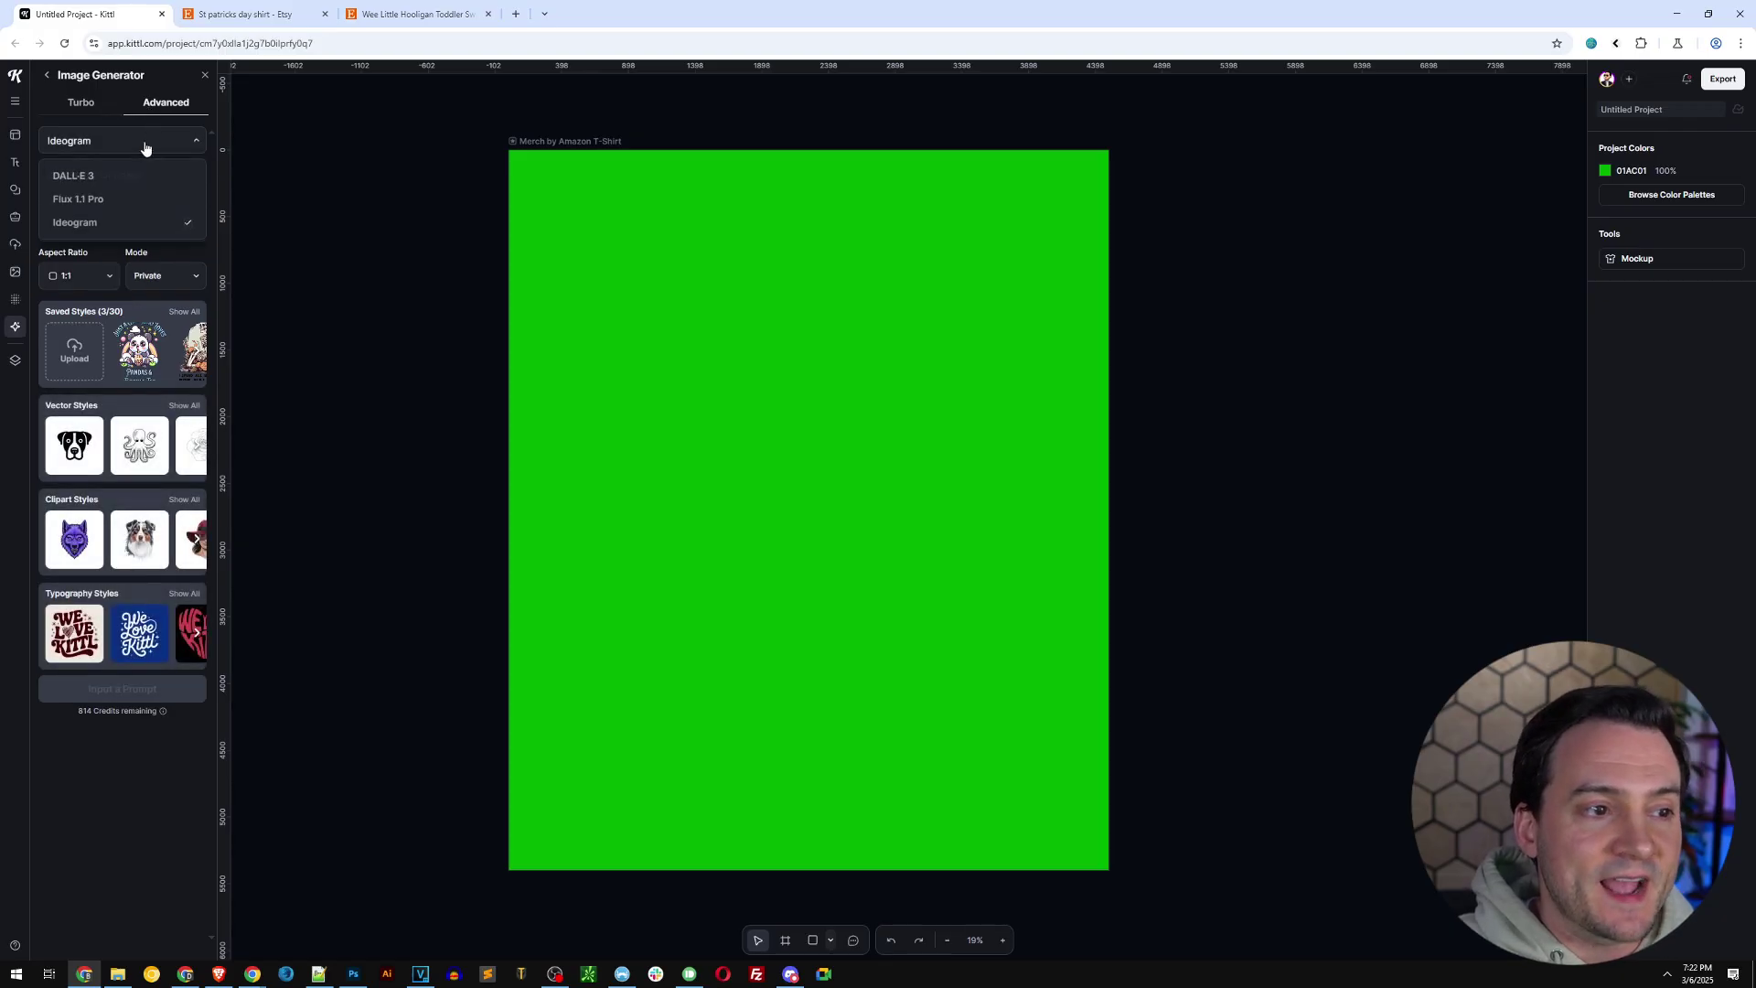
left_click(100, 227)
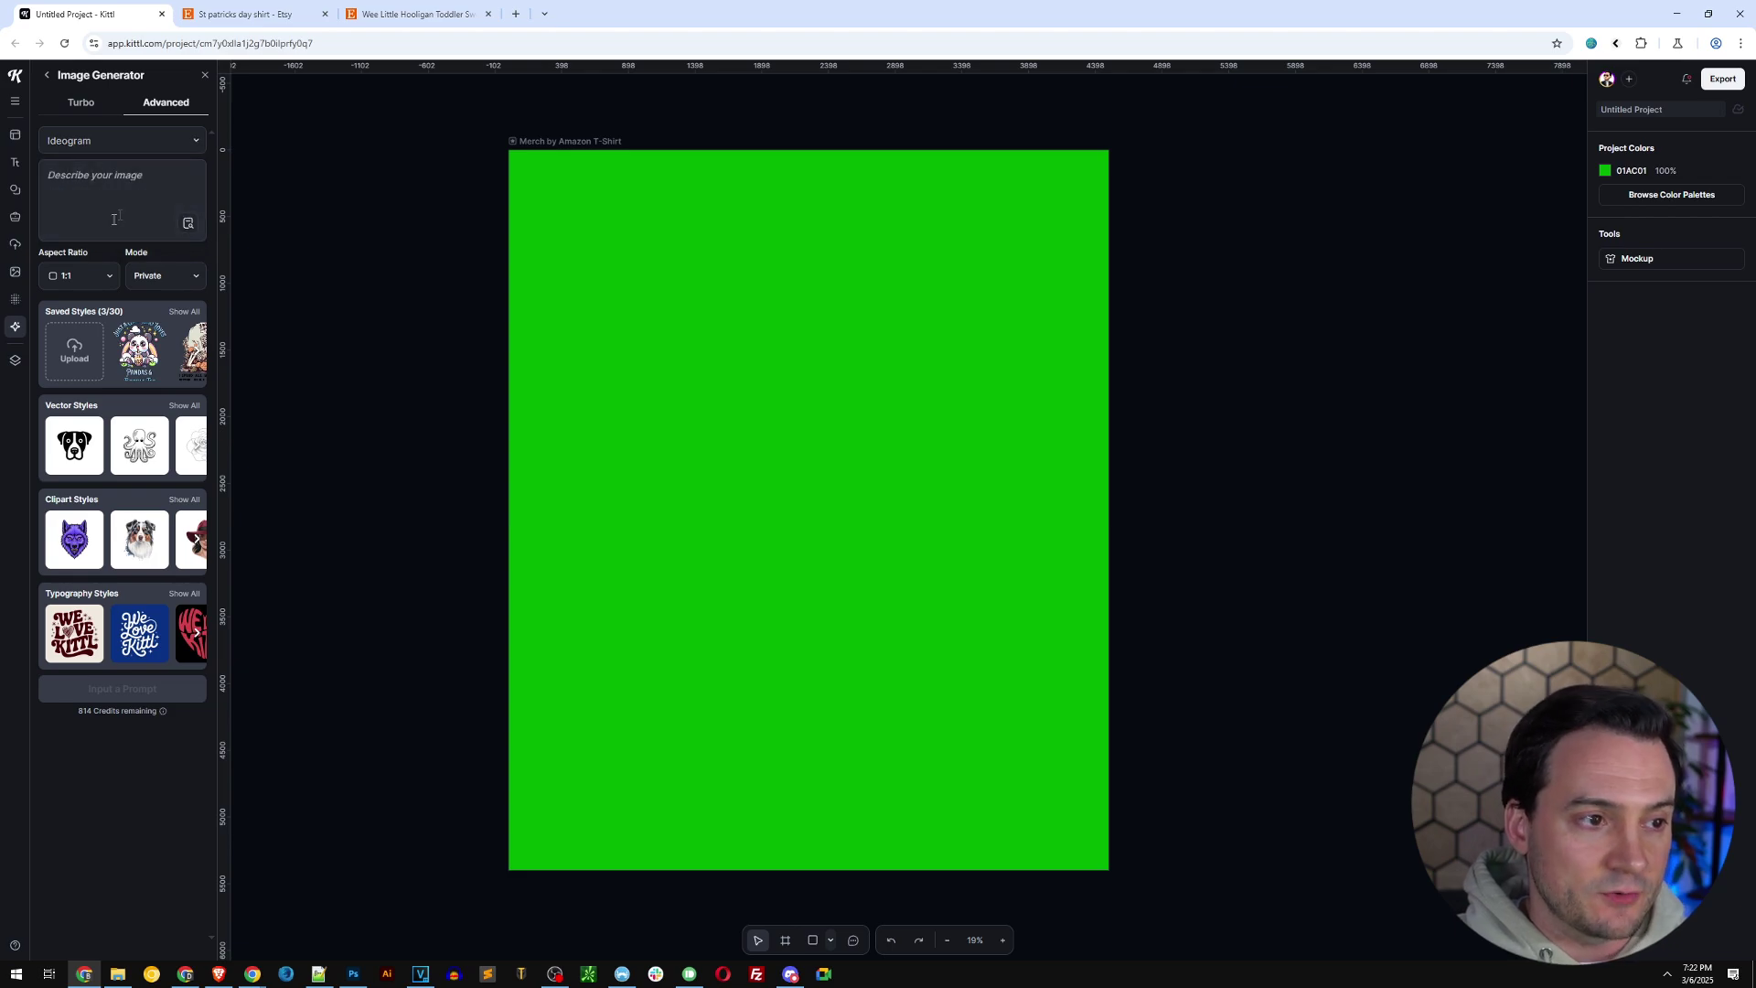
Generate 'Wee Little Hooligan' in the Playful typography style.
left_click(151, 186)
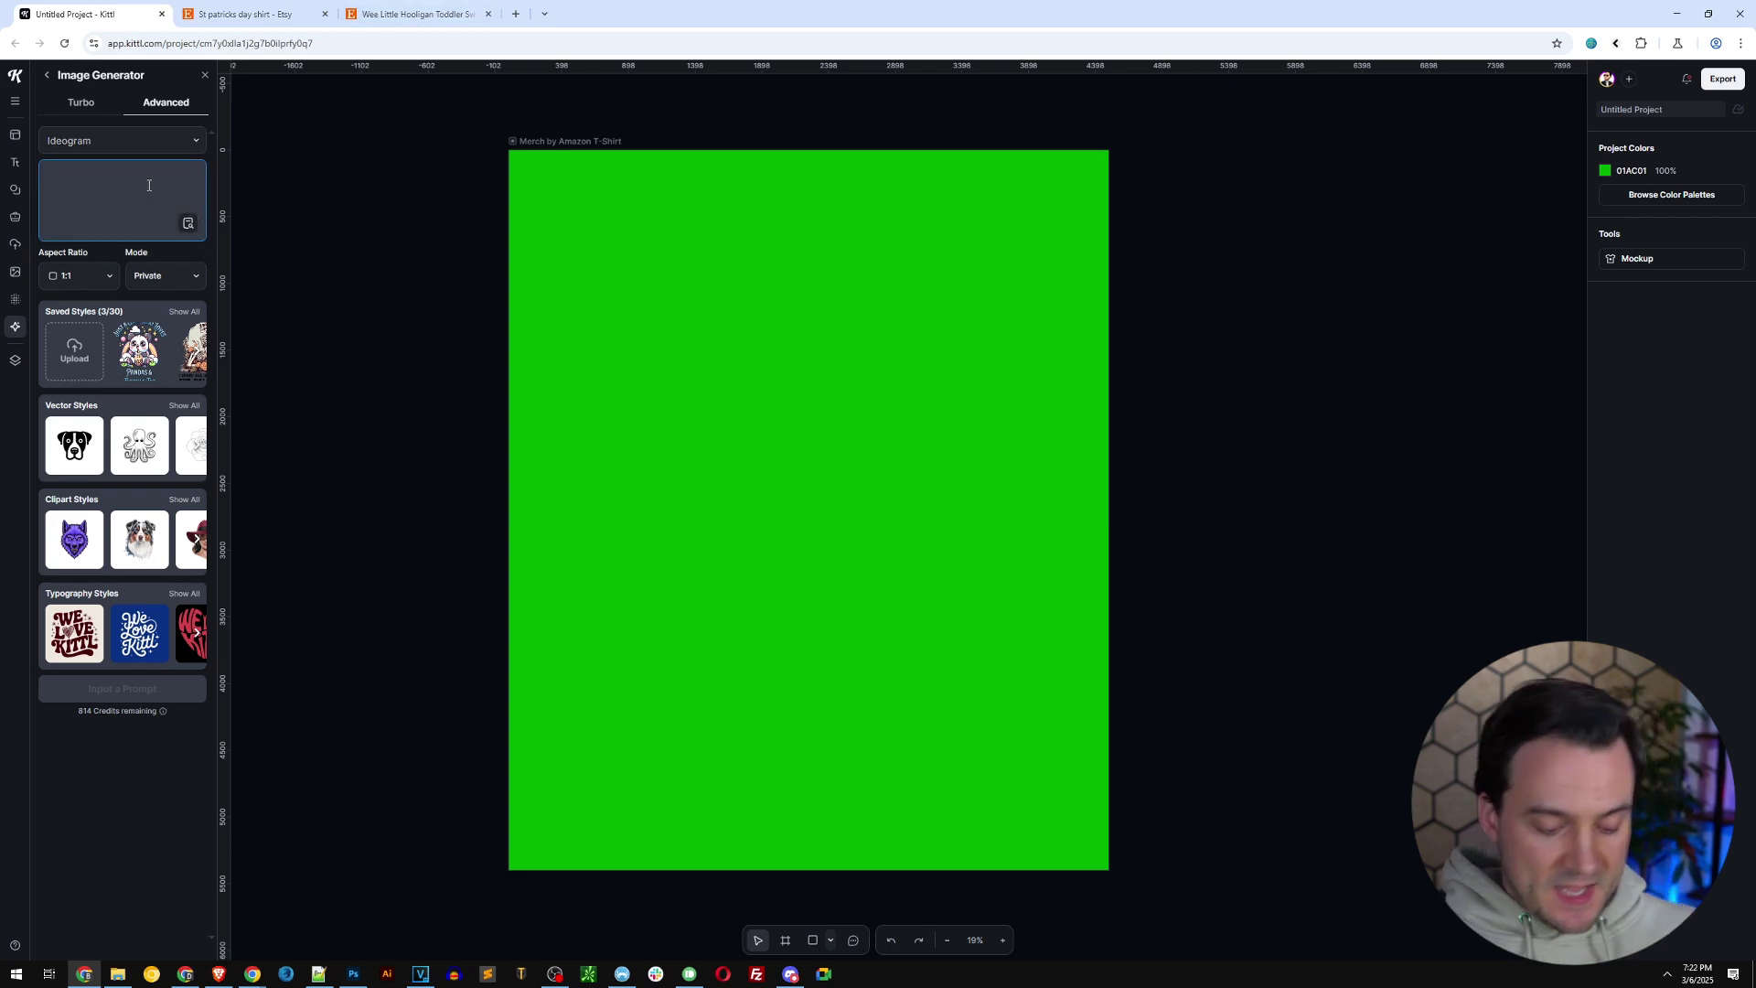
type("Wee Little Hooligan")
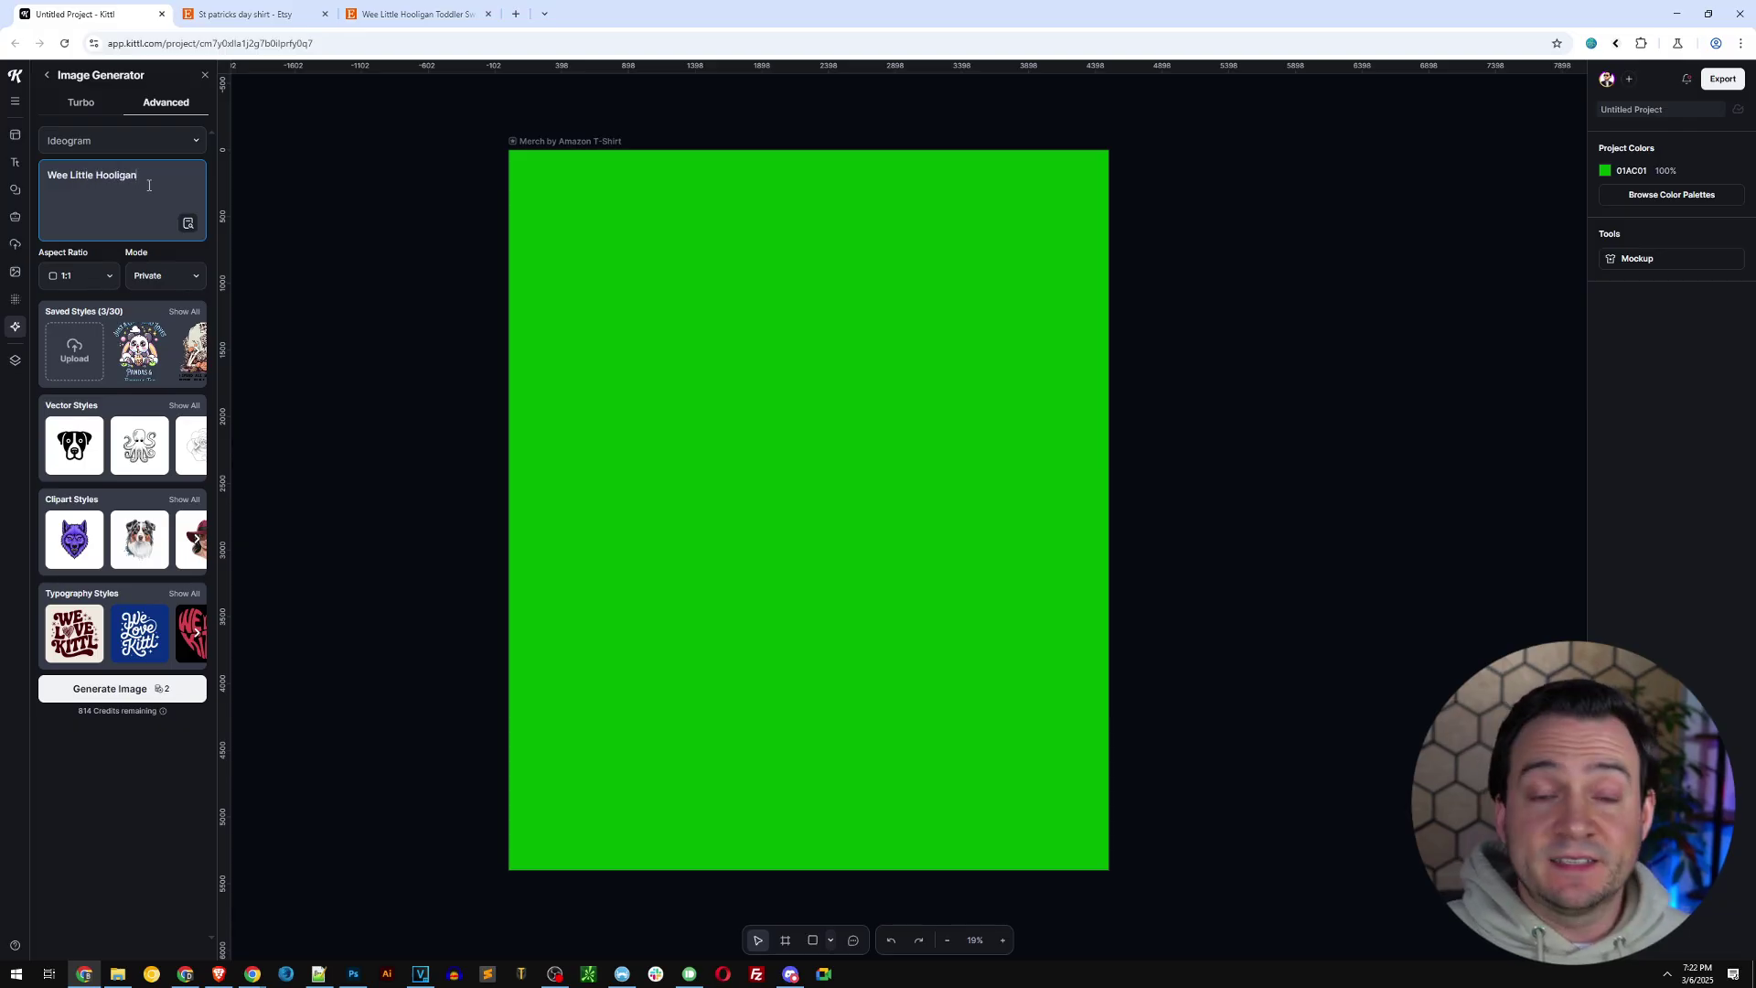
left_click(185, 594)
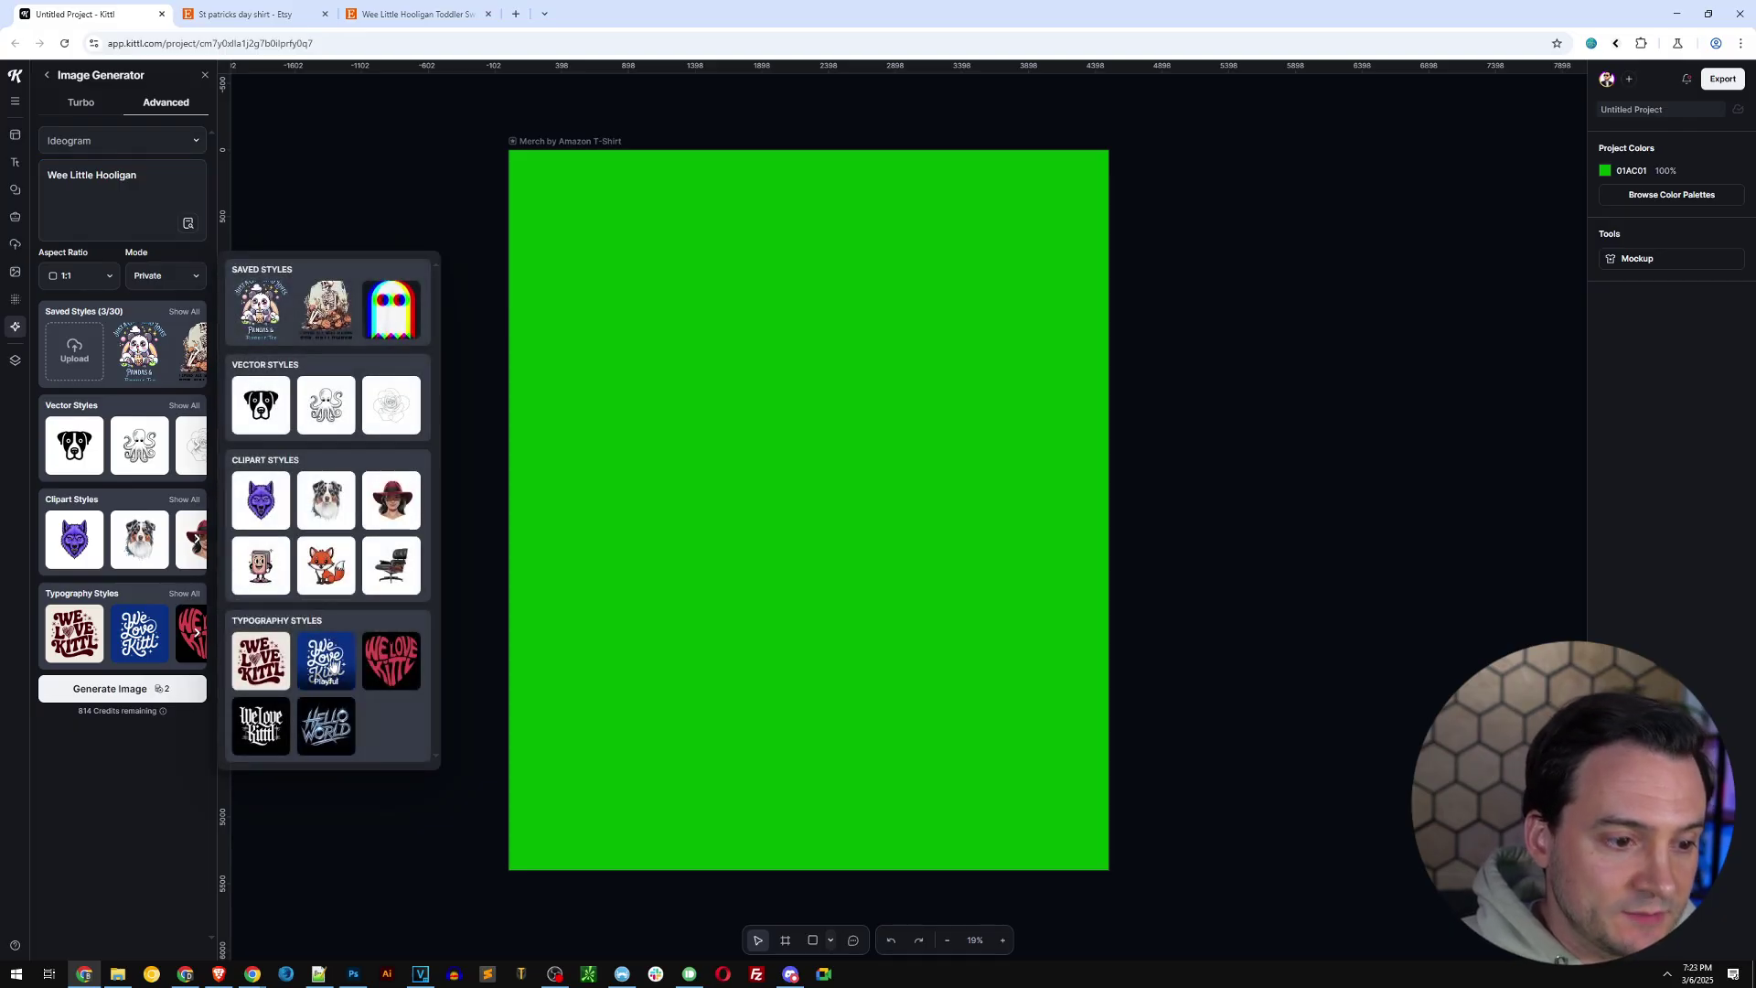
left_click(333, 659)
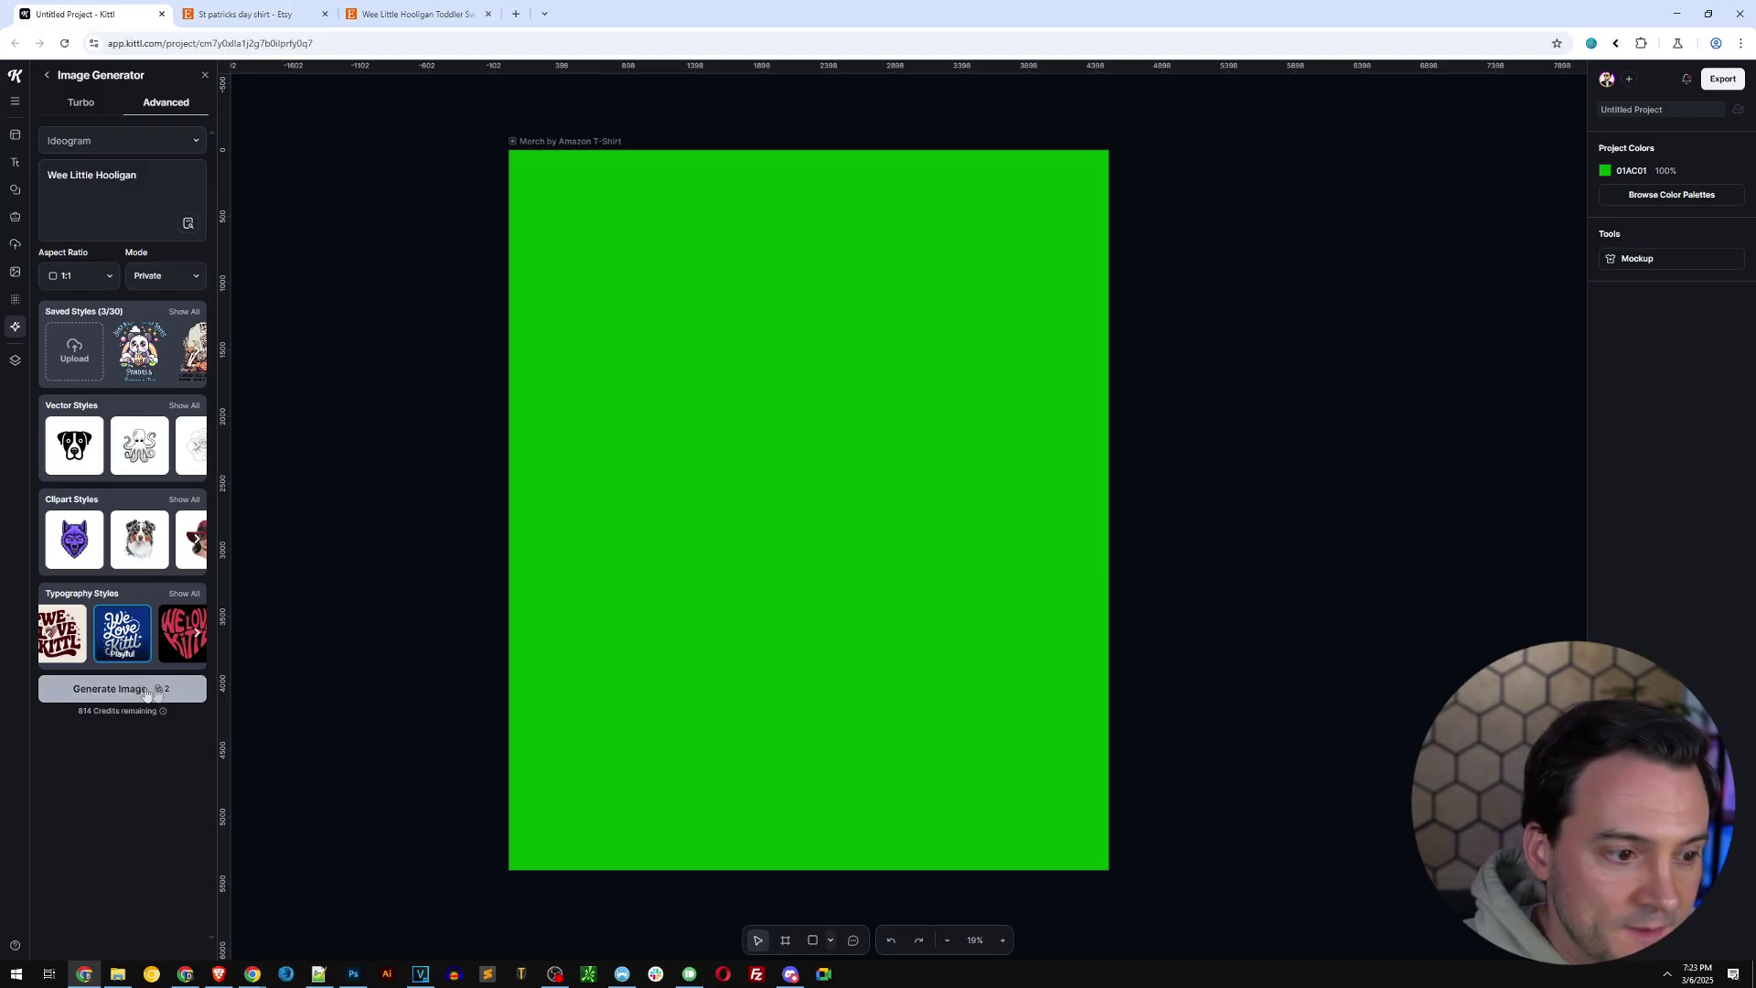
left_click(183, 688)
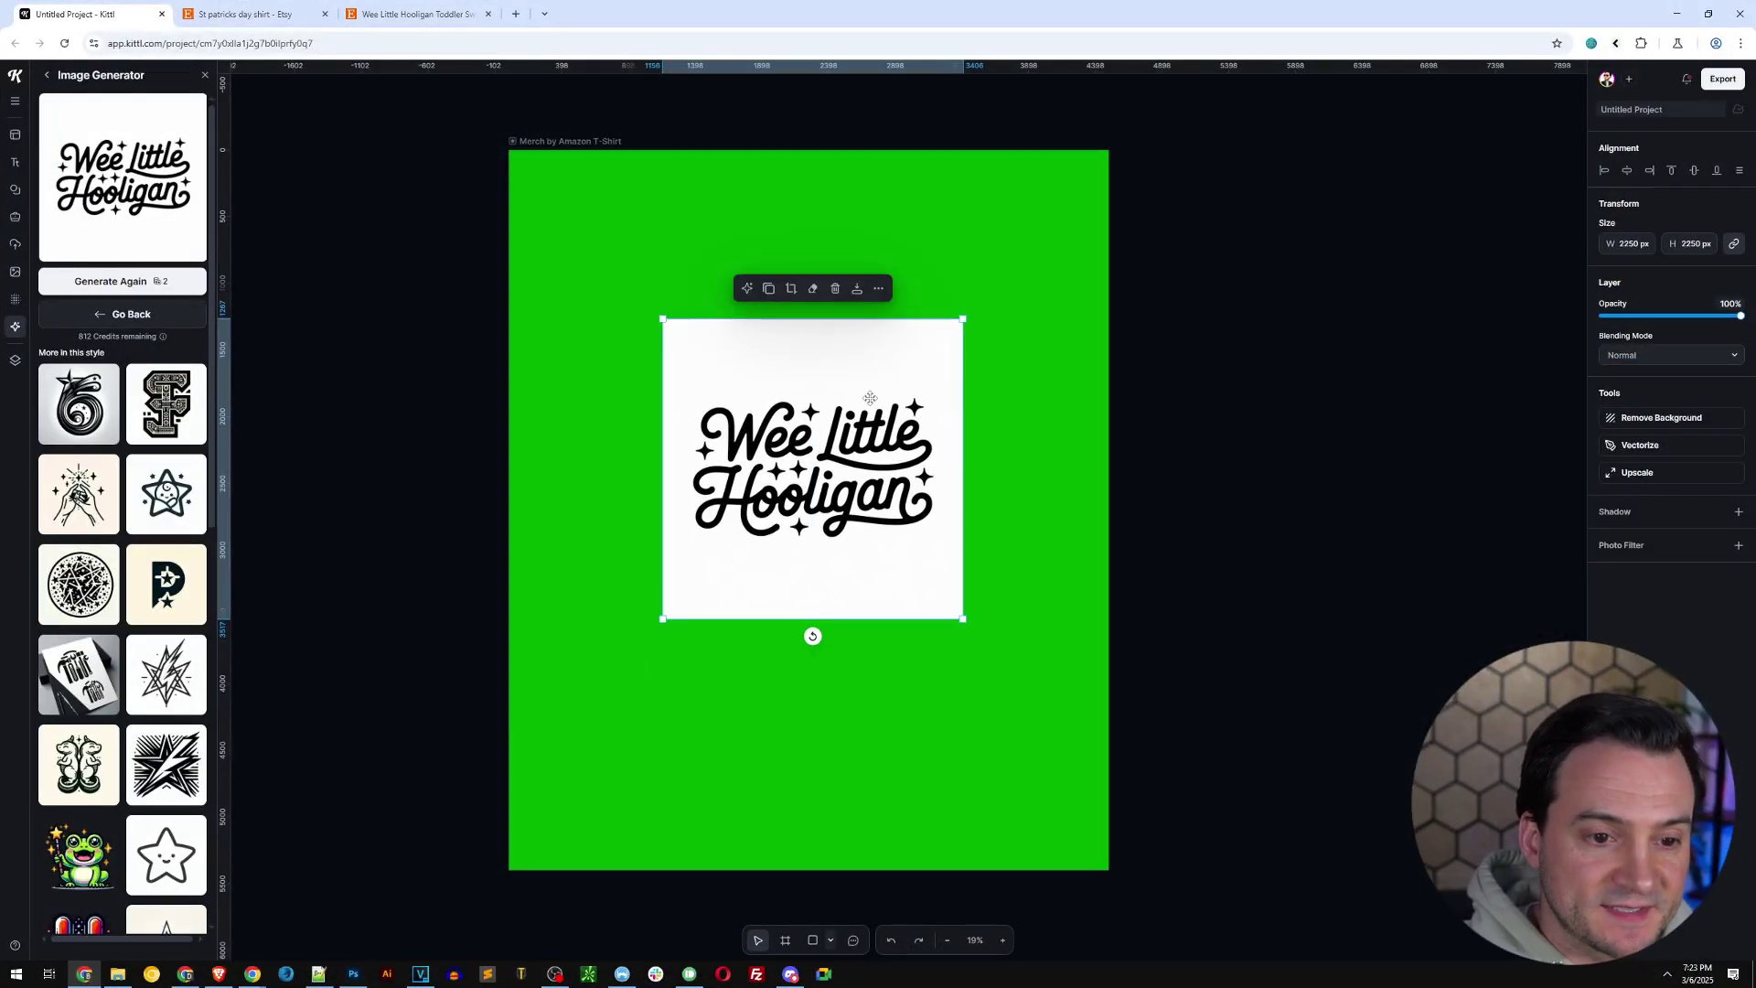
Remove the lettering's white background, enlarge it and move it near the artboard top.
left_click(426, 25)
scroll(859, 313, "down", 1)
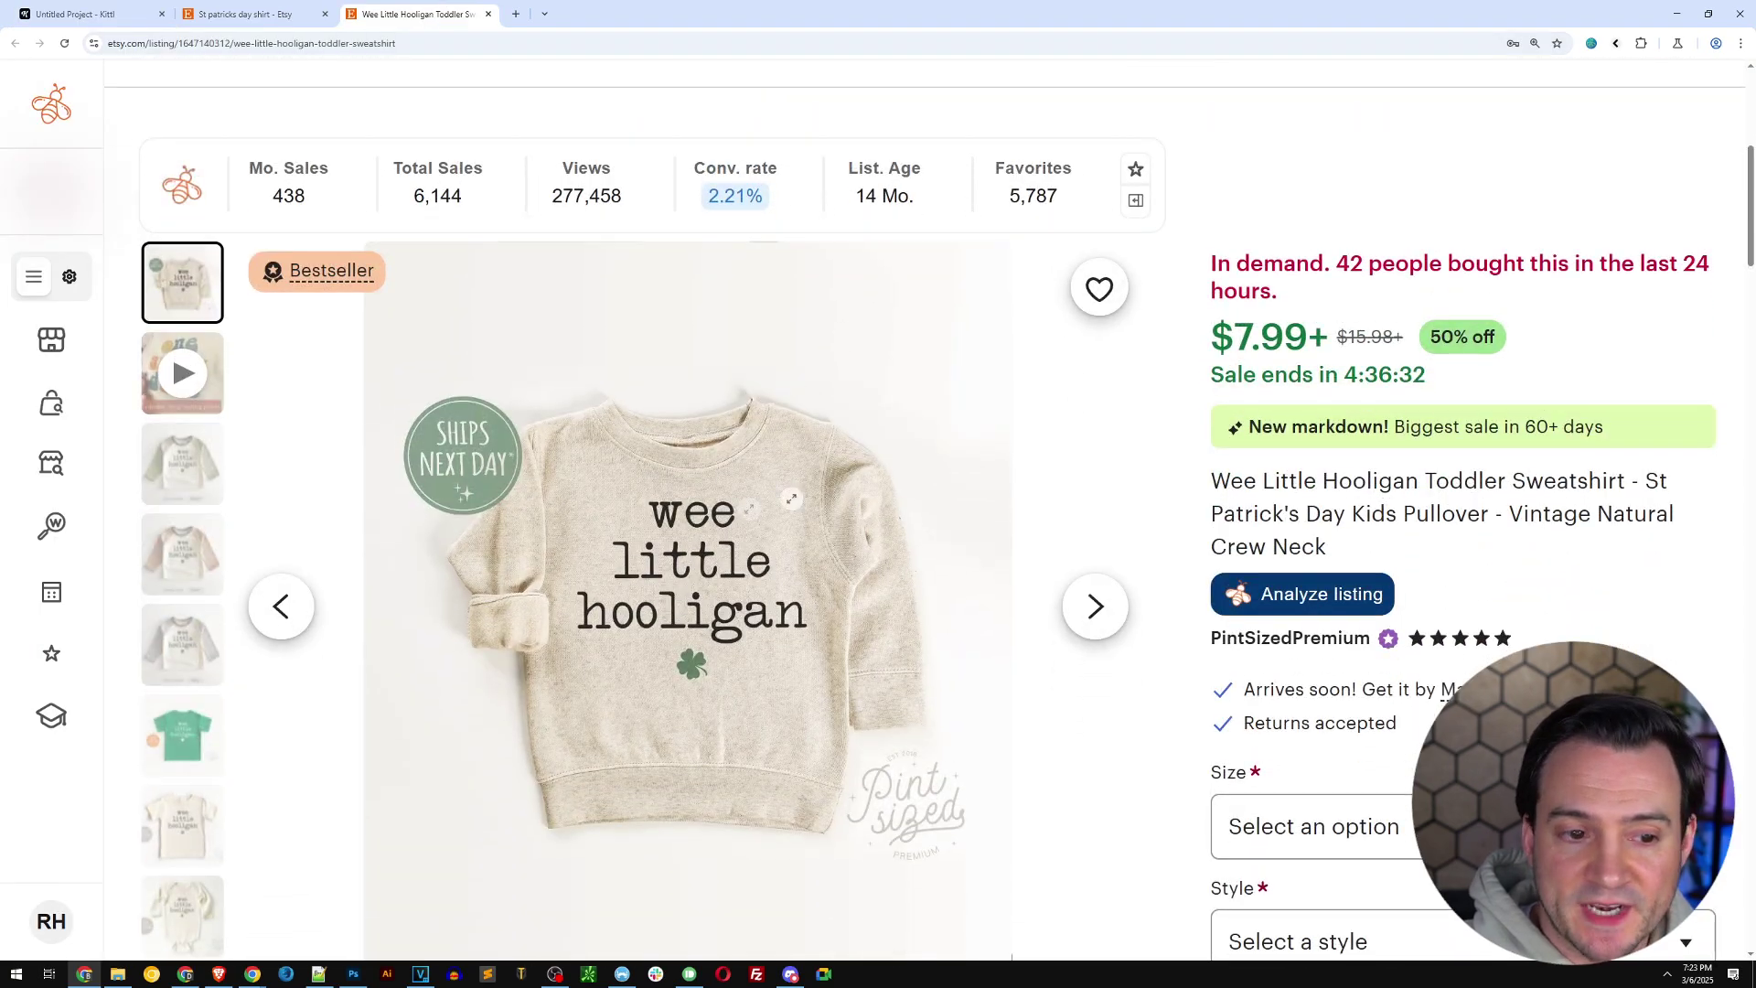
left_click(106, 16)
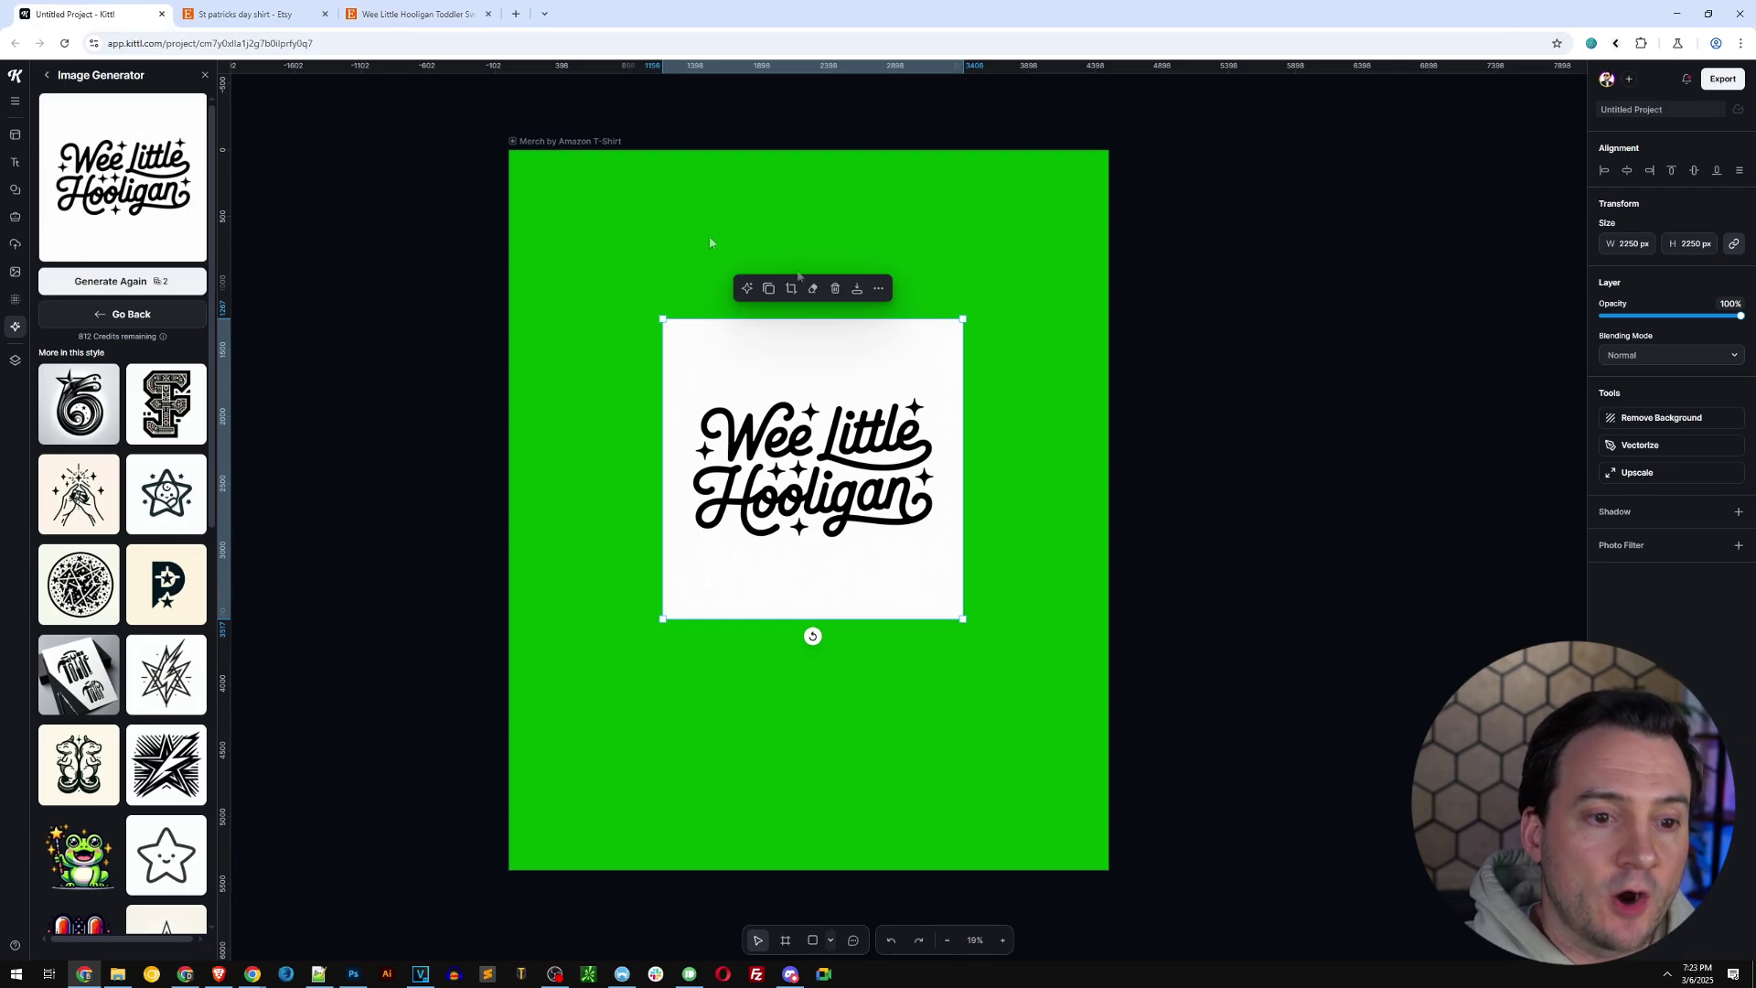
left_click(1665, 419)
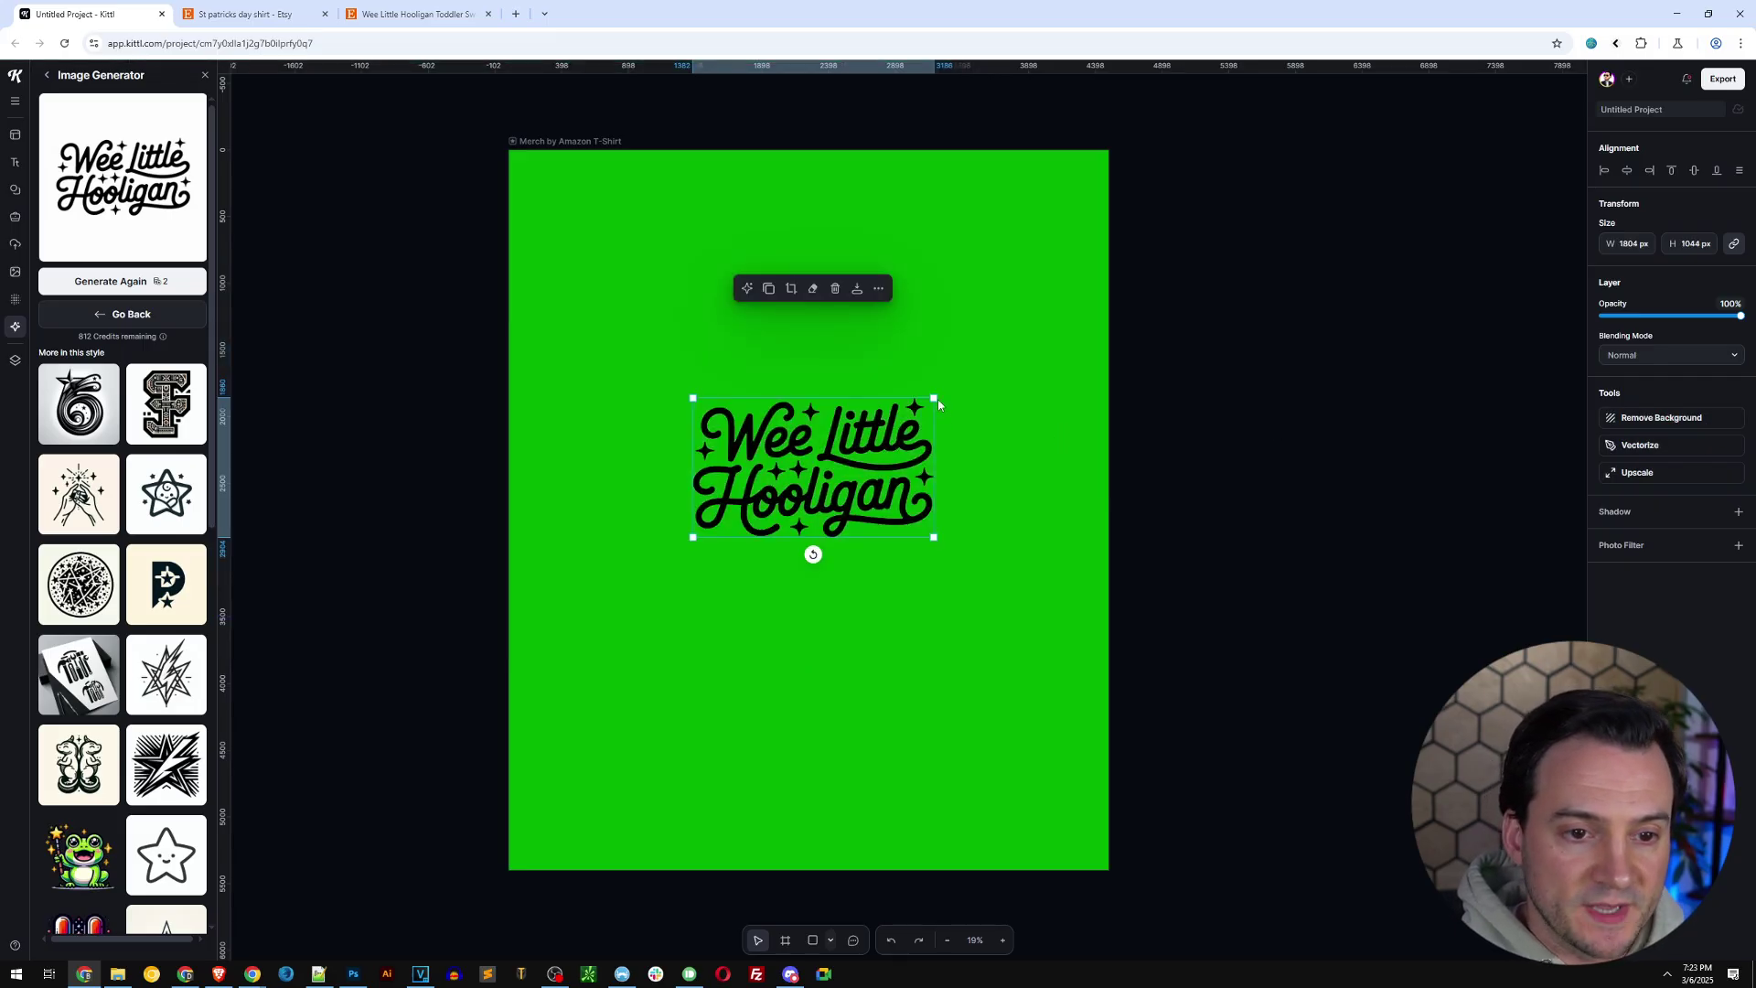
left_click_drag(933, 399, 1143, 277)
left_click_drag(988, 371, 897, 318)
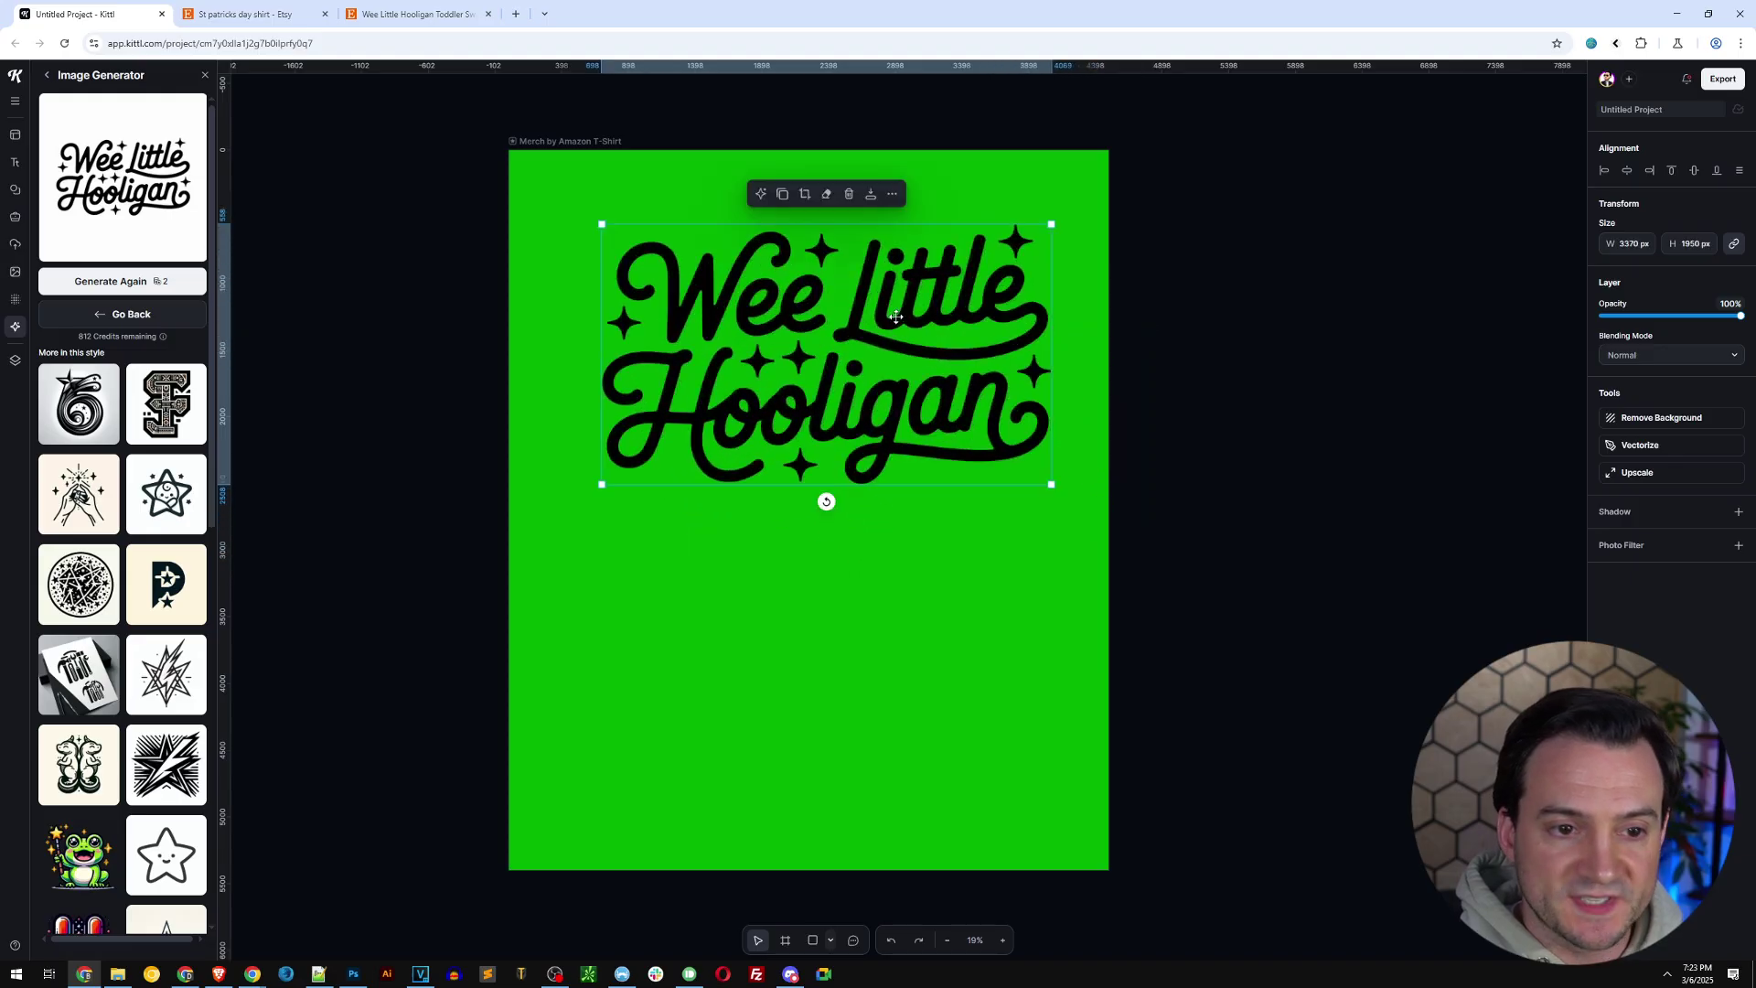
Vectorize the Wee Little Hooligan lettering and recolour it white FFFFFF.
left_click(1638, 446)
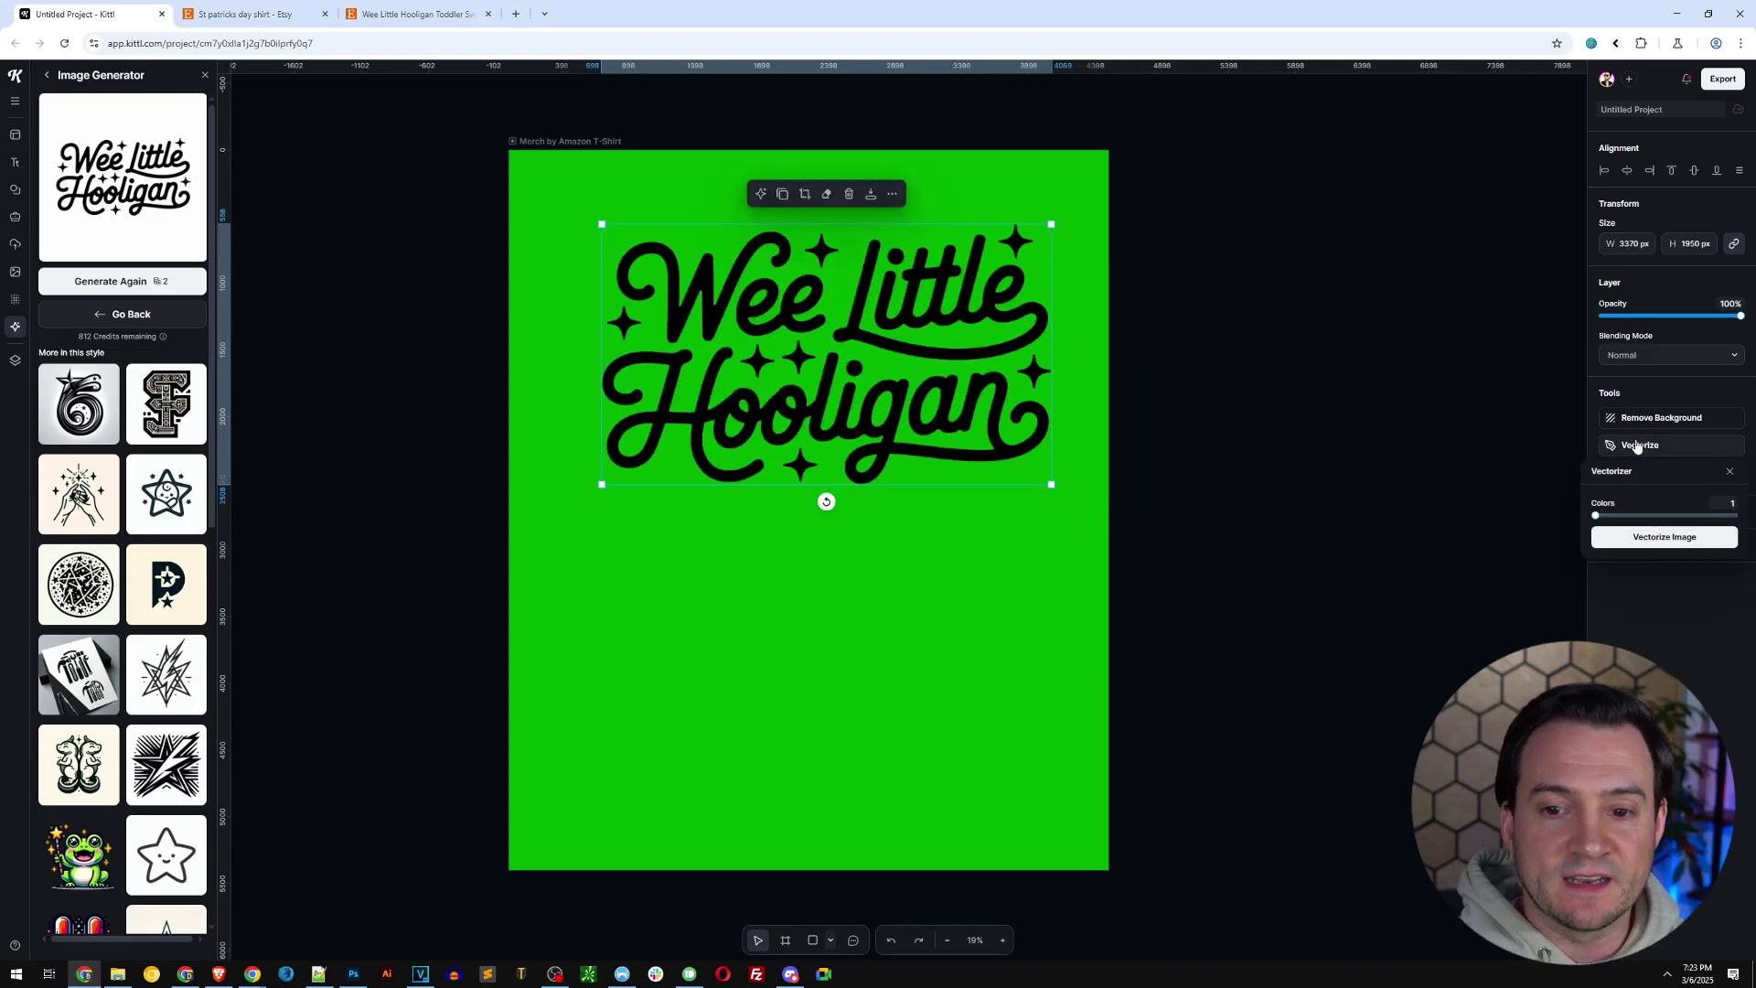
left_click(1647, 540)
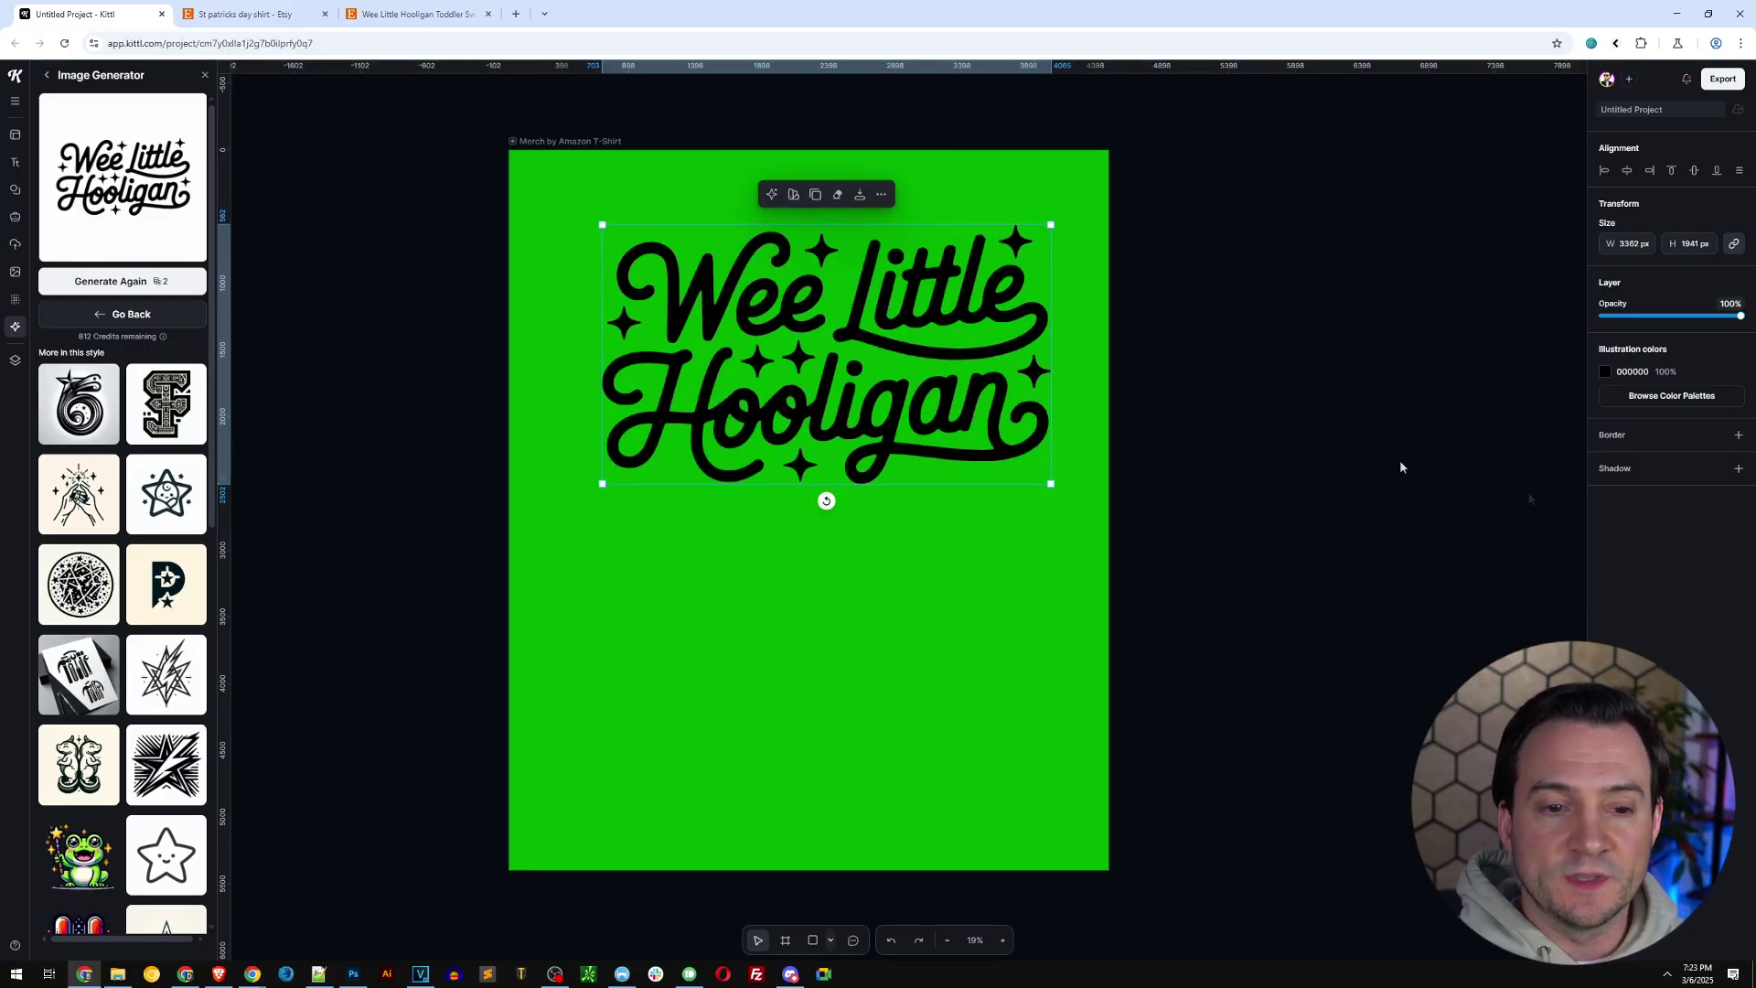
left_click(1607, 372)
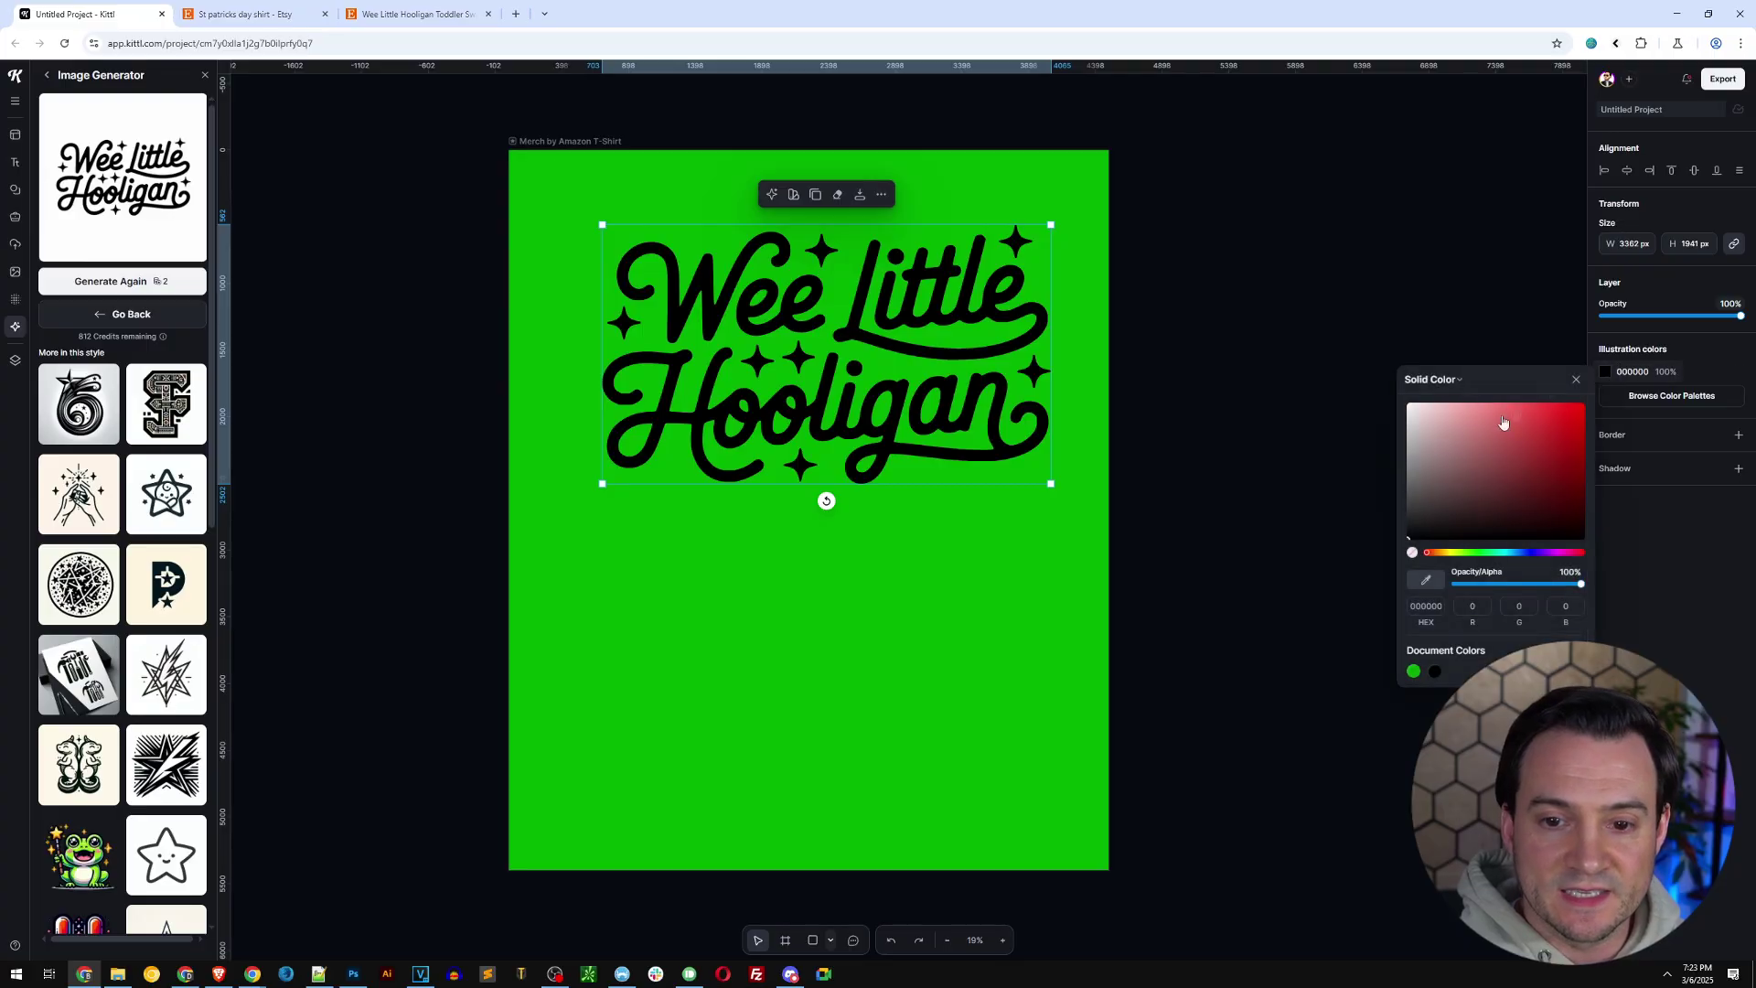
left_click_drag(1445, 428, 1322, 391)
left_click_drag(846, 364, 836, 357)
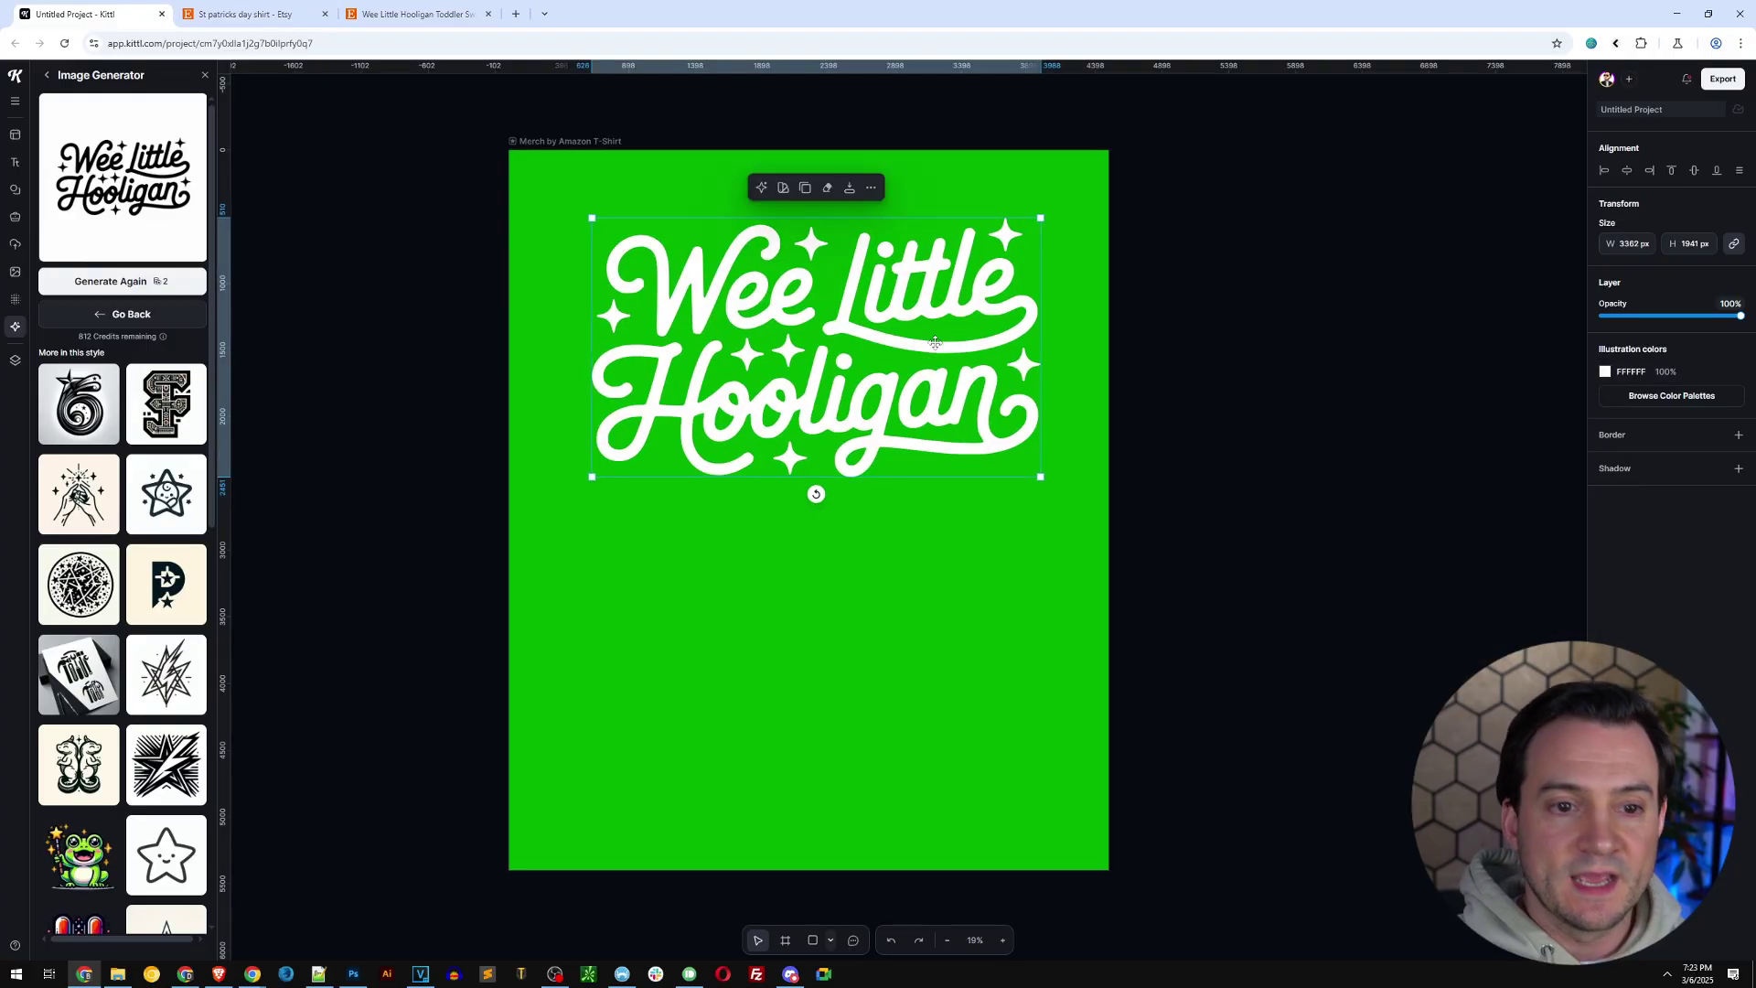
left_click(417, 24)
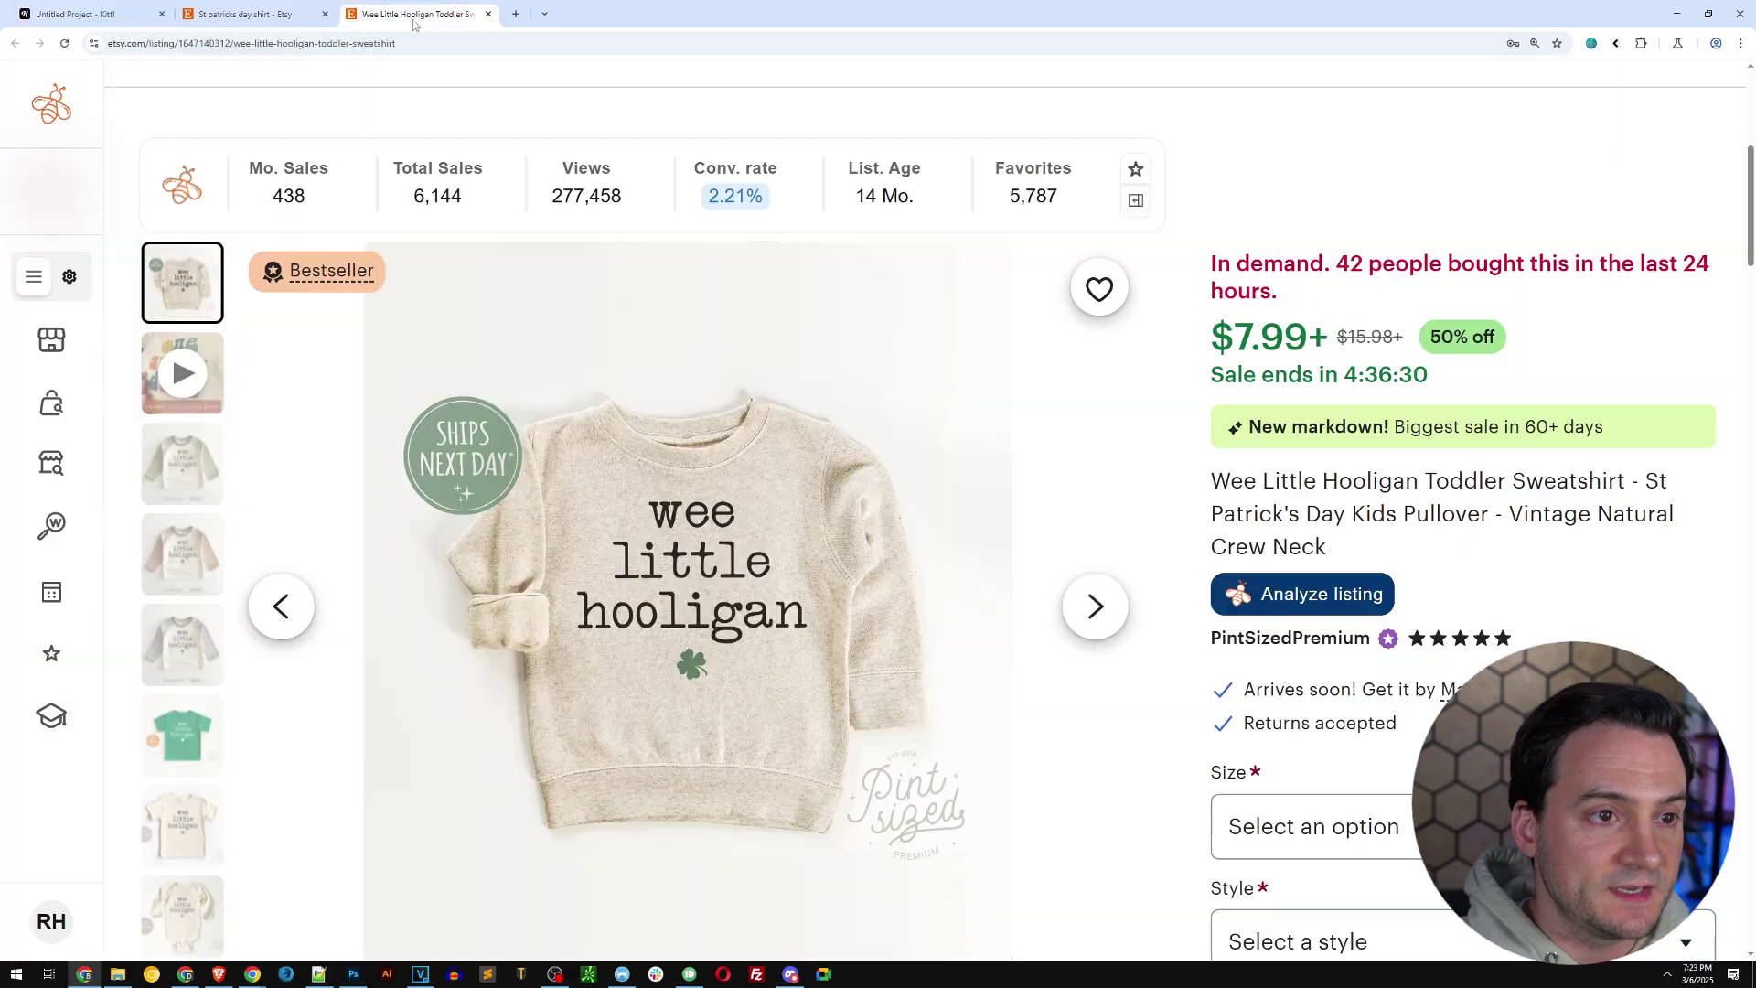
Close the Wee Little Hooligan tab, view the happy go lucky svg listing details, then return to Kittl.
key("ctrl+w")
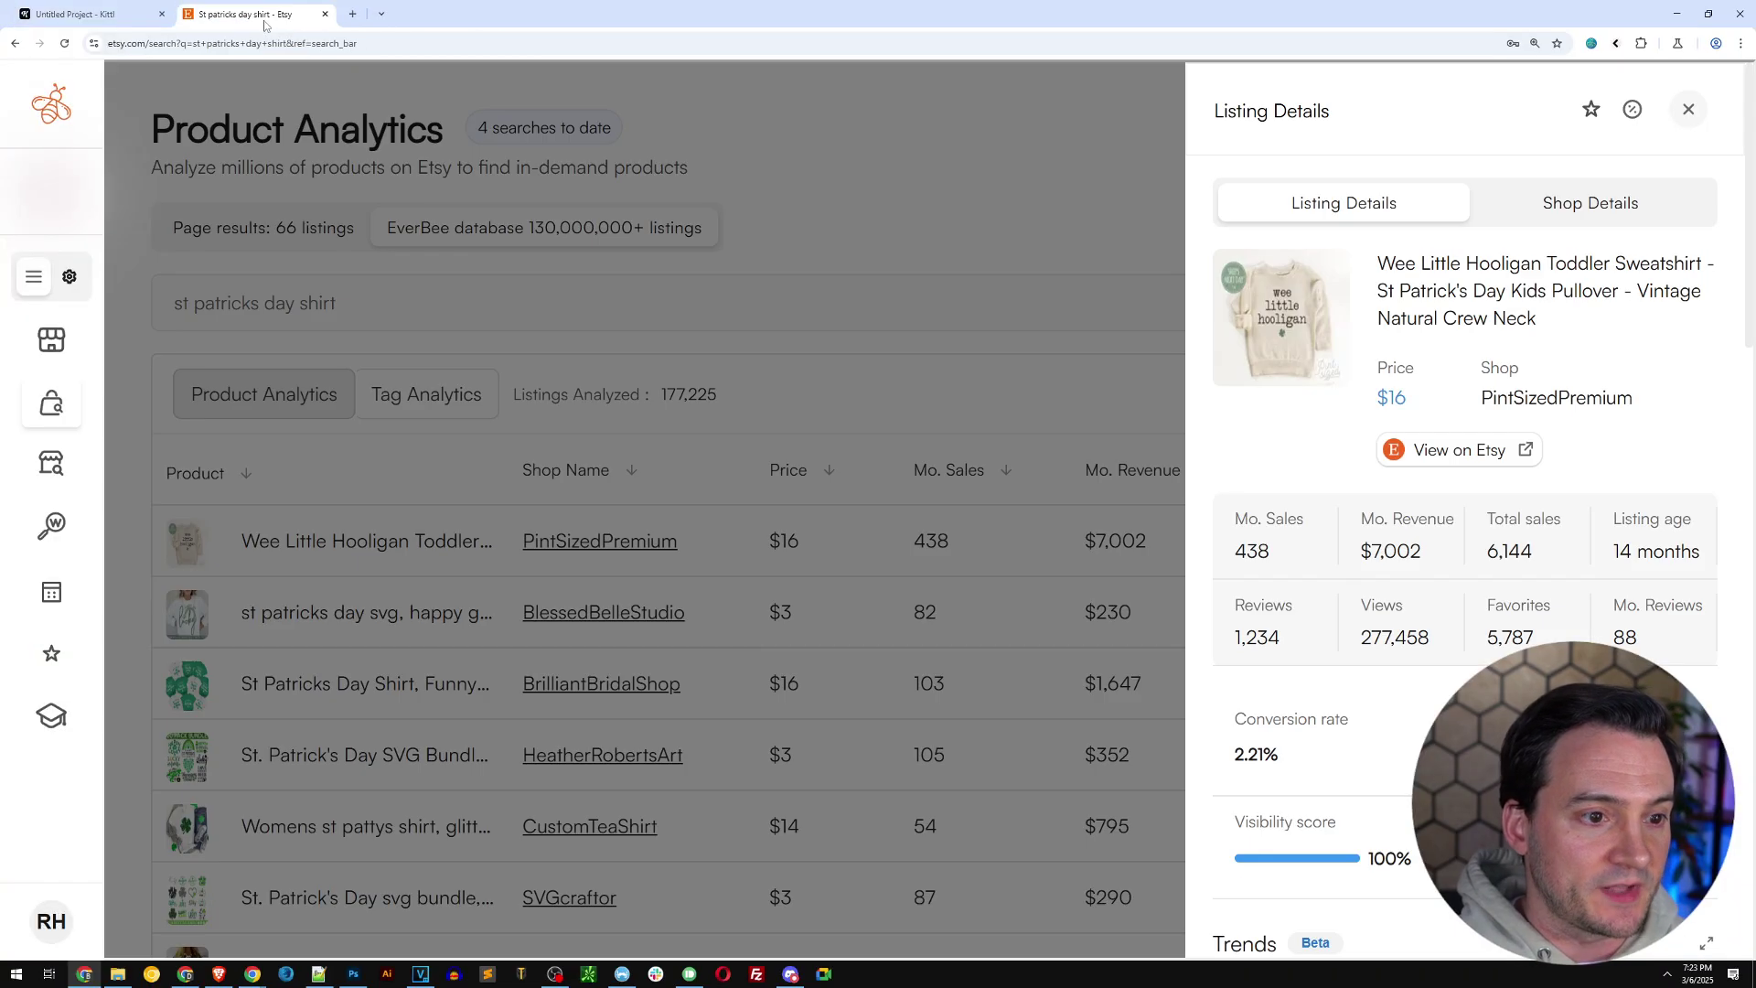
left_click(801, 274)
left_click(365, 612)
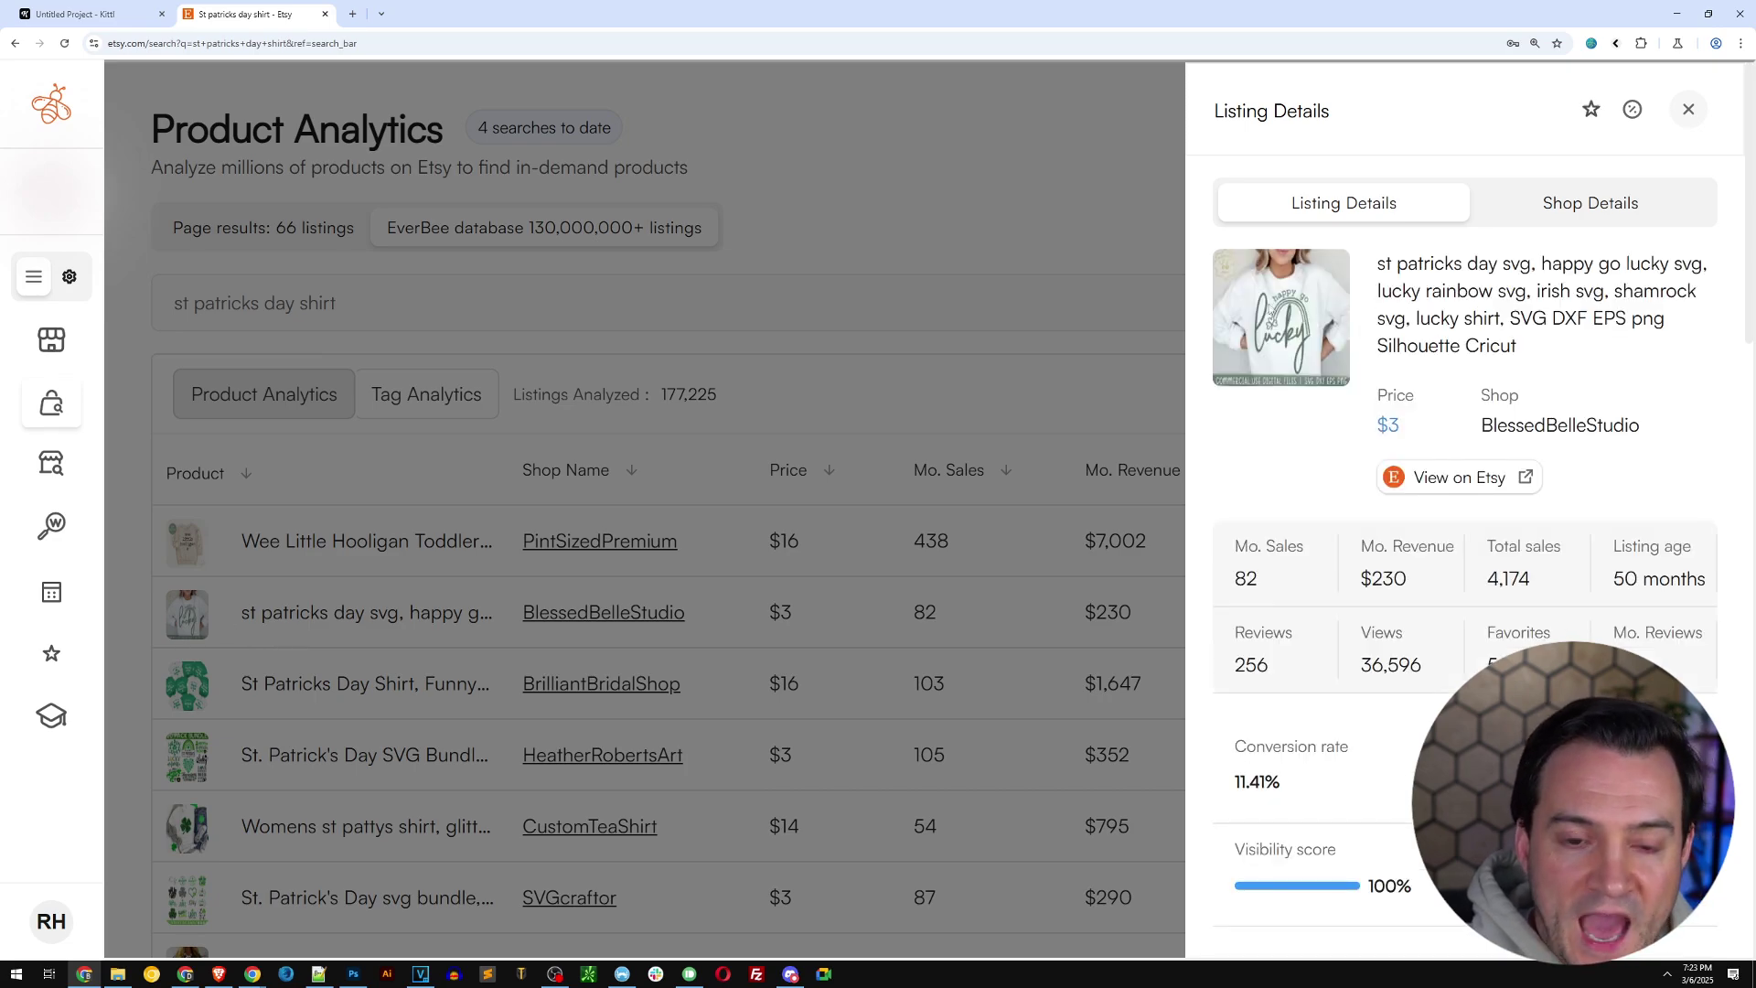
left_click(100, 16)
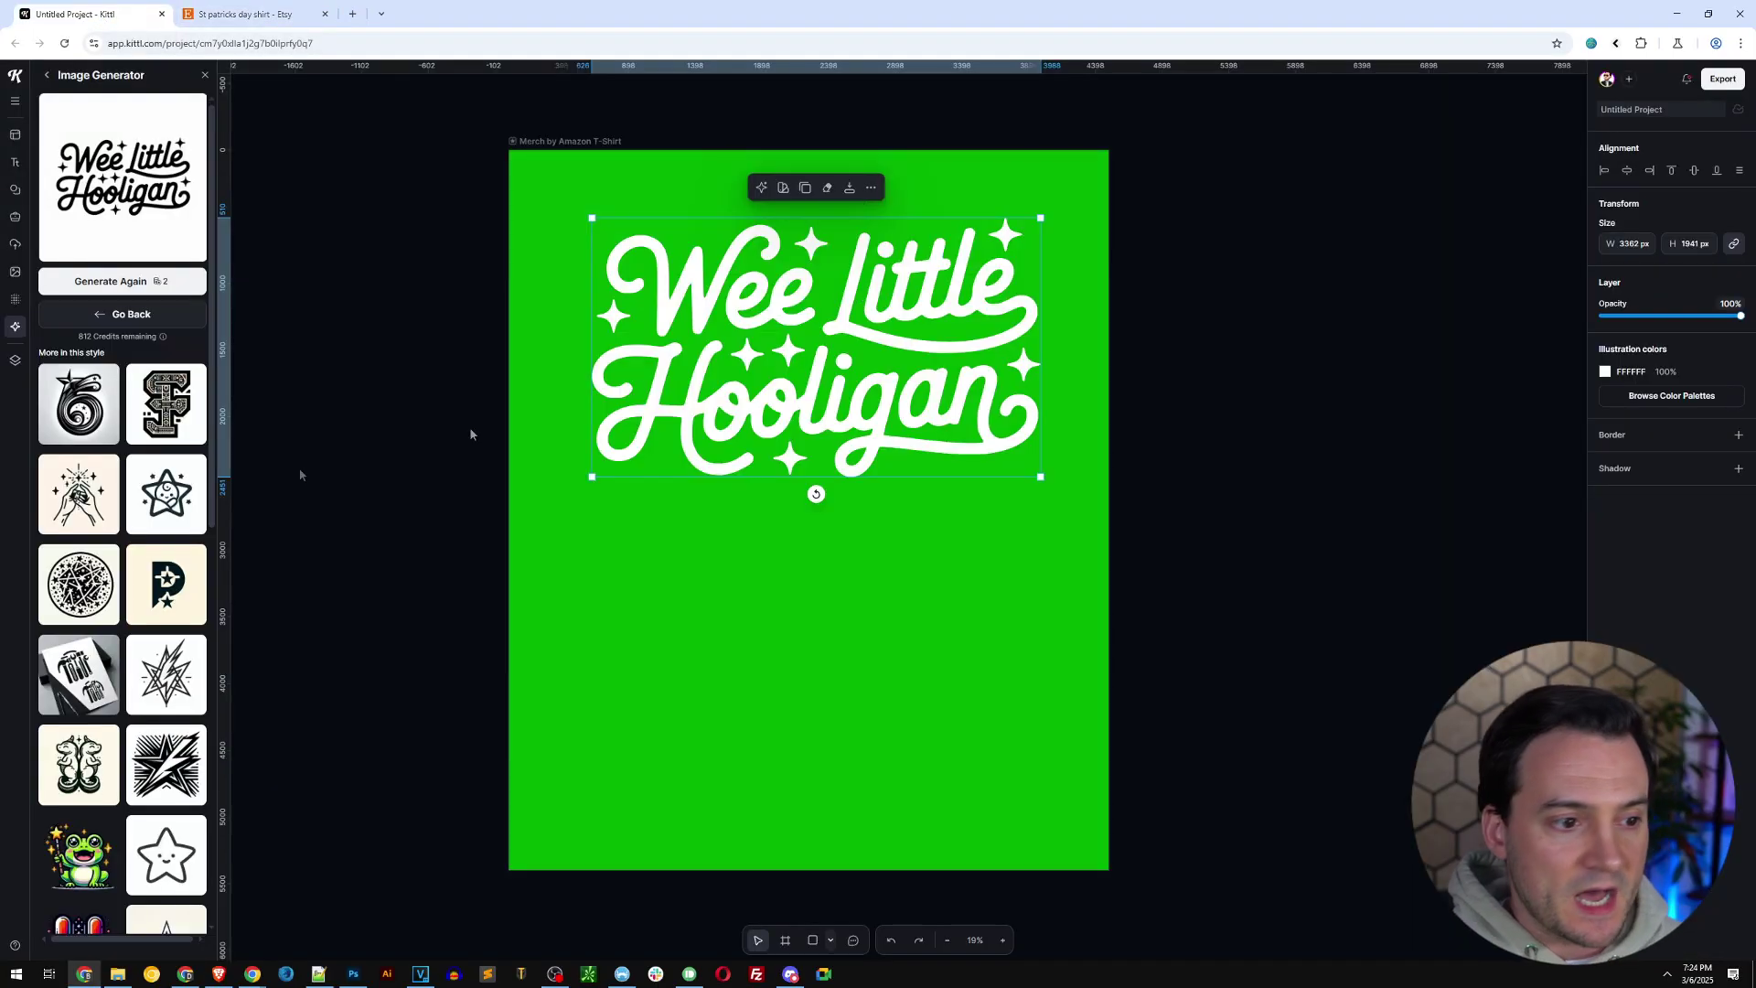
Generate 'Happy Go Lucky' in the Groovy typography style, then select the Wee Little Hooligan lettering.
left_click(133, 329)
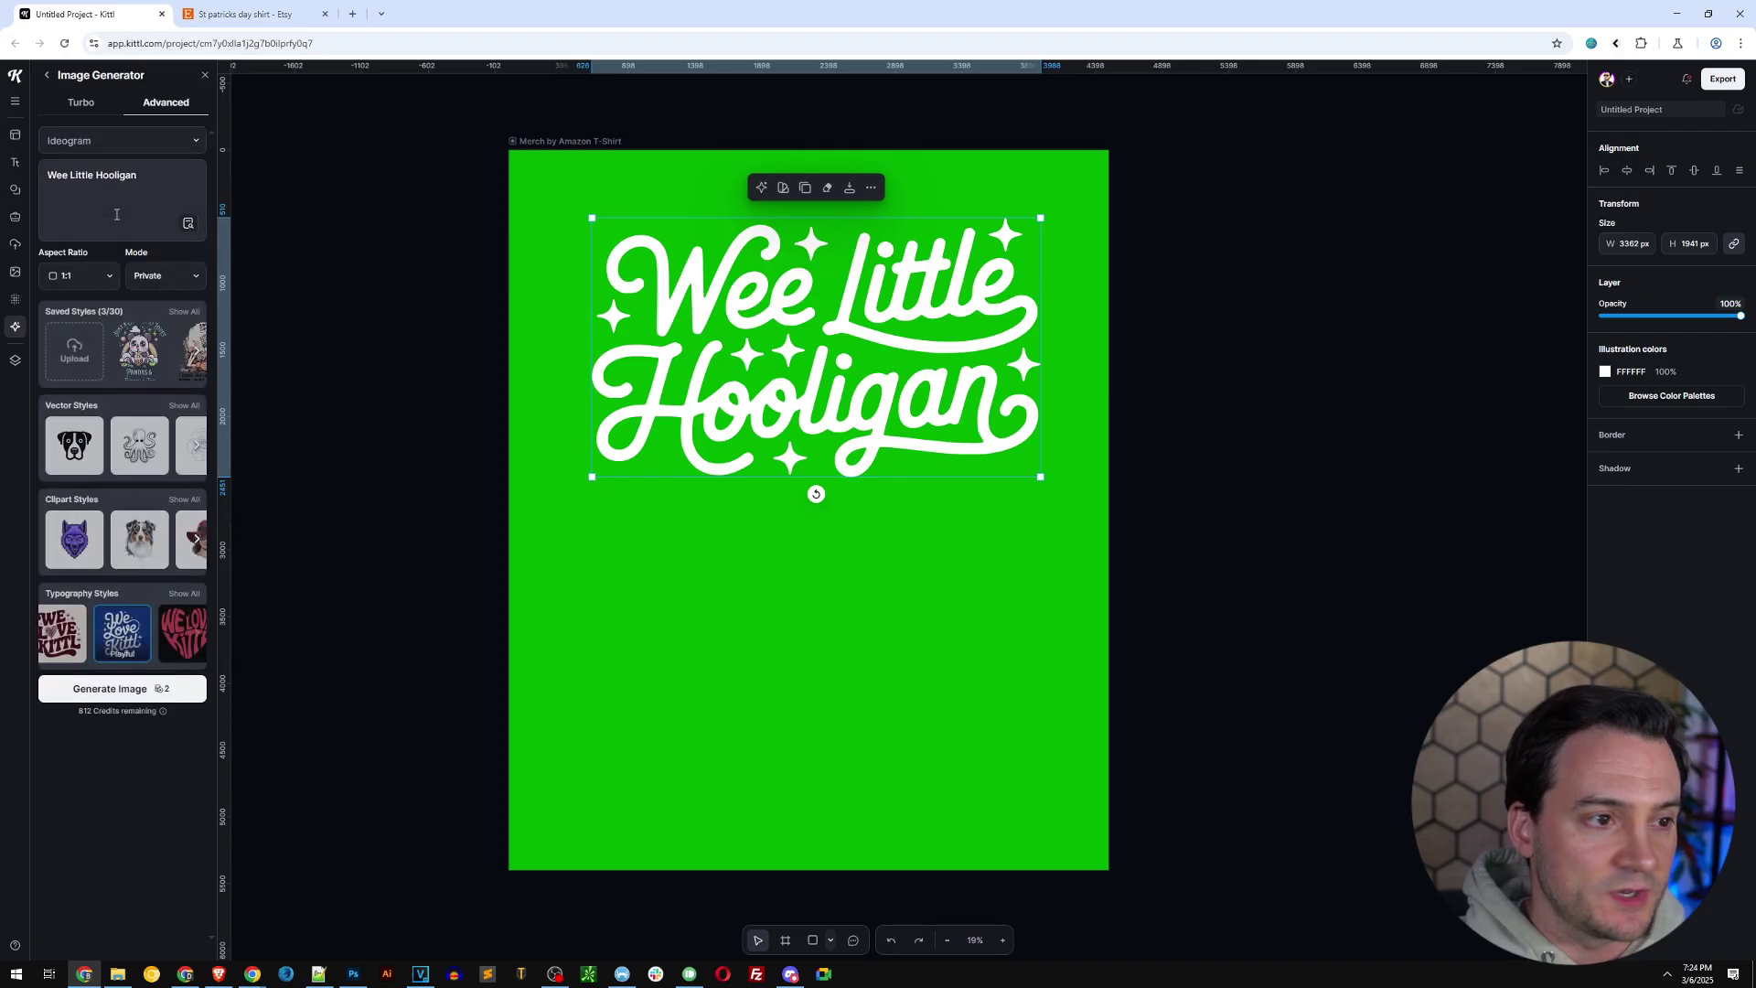
type("Happy")
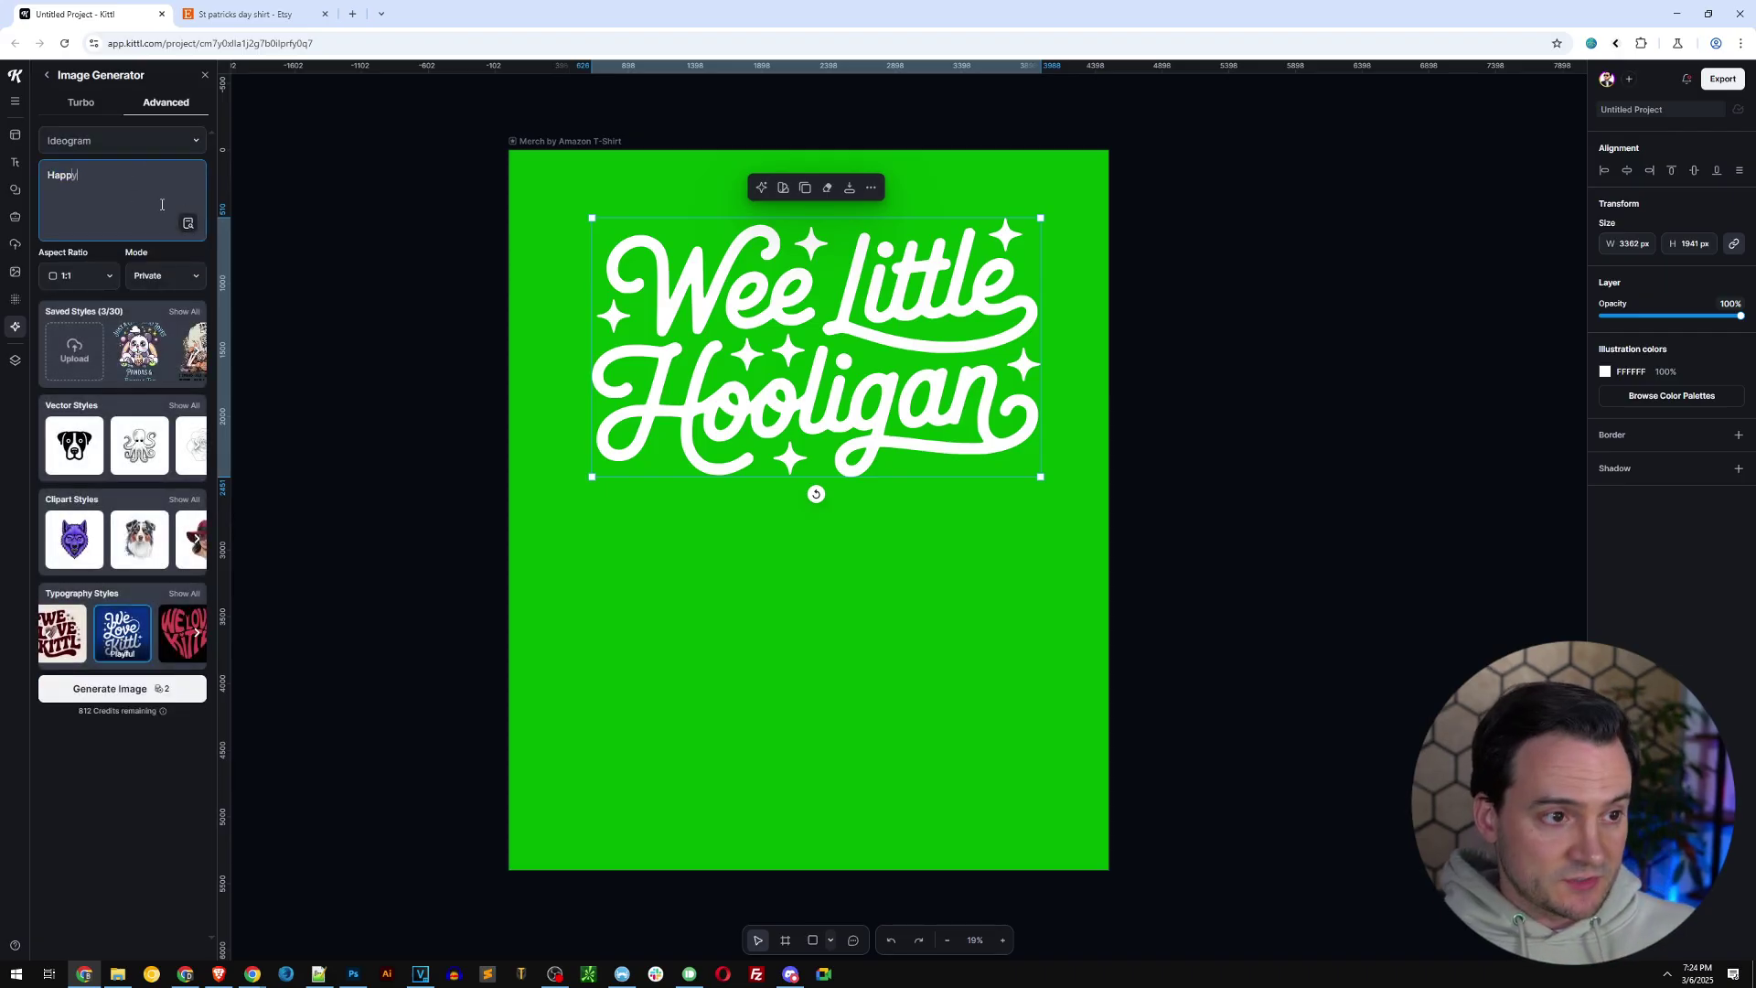
type(" Go Lucky")
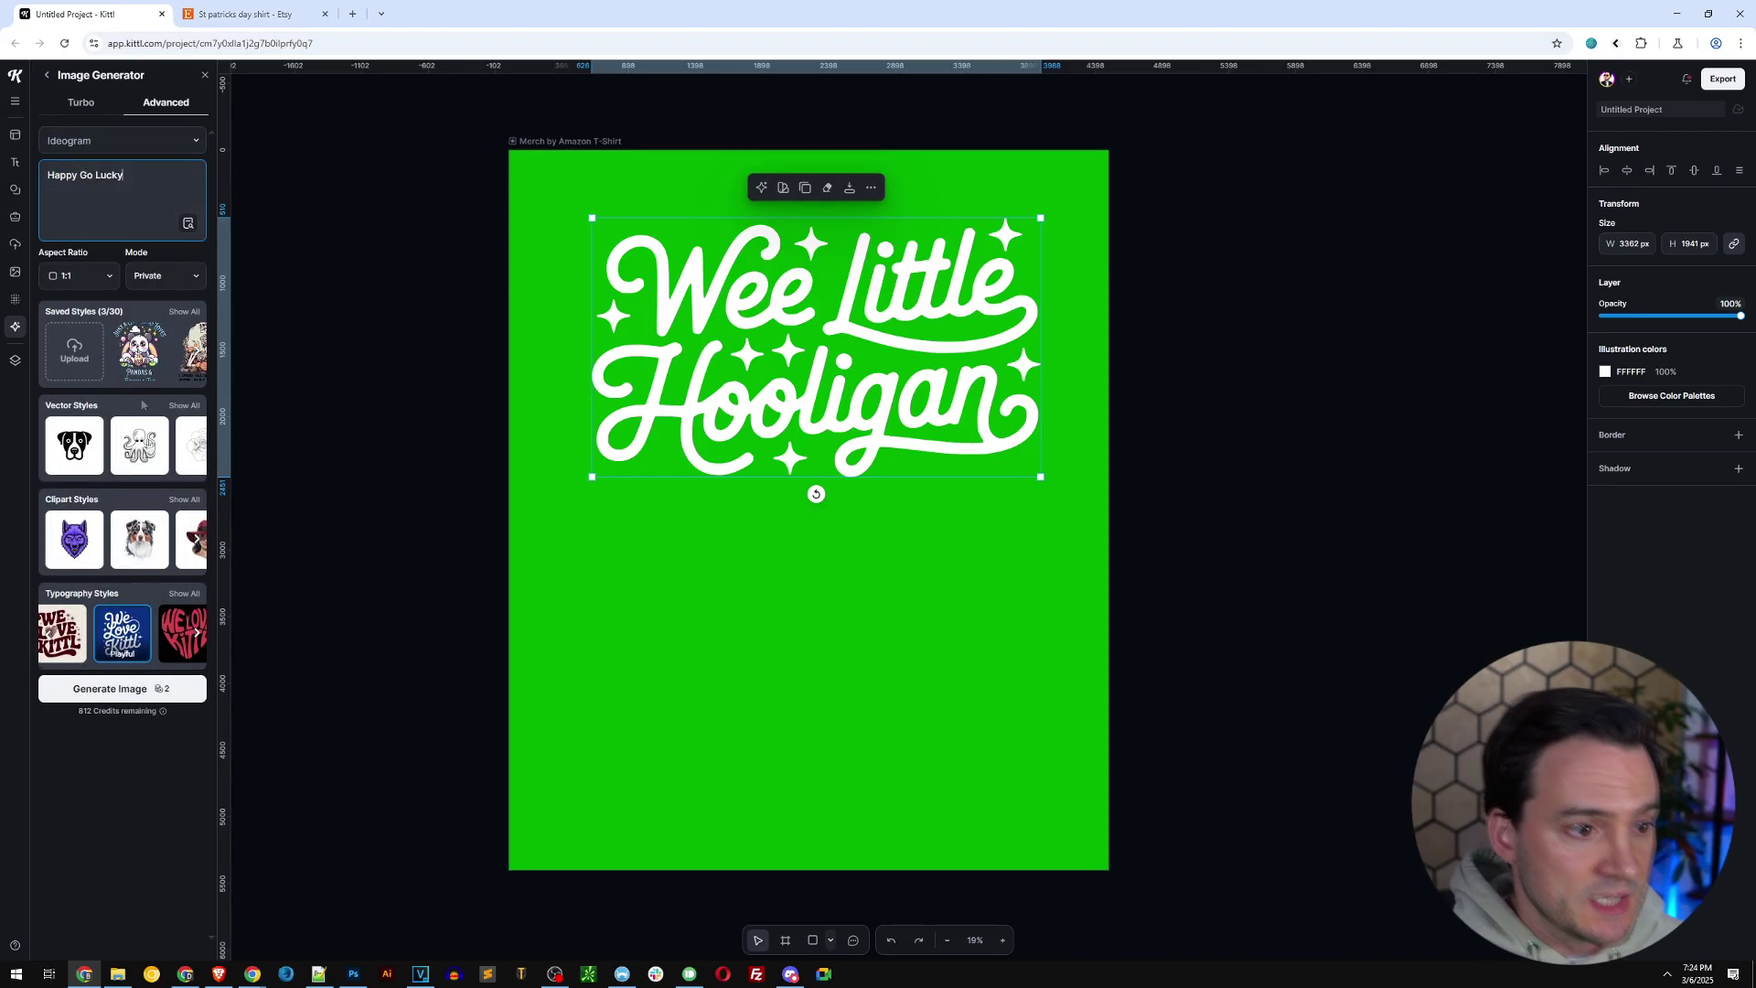
left_click(185, 594)
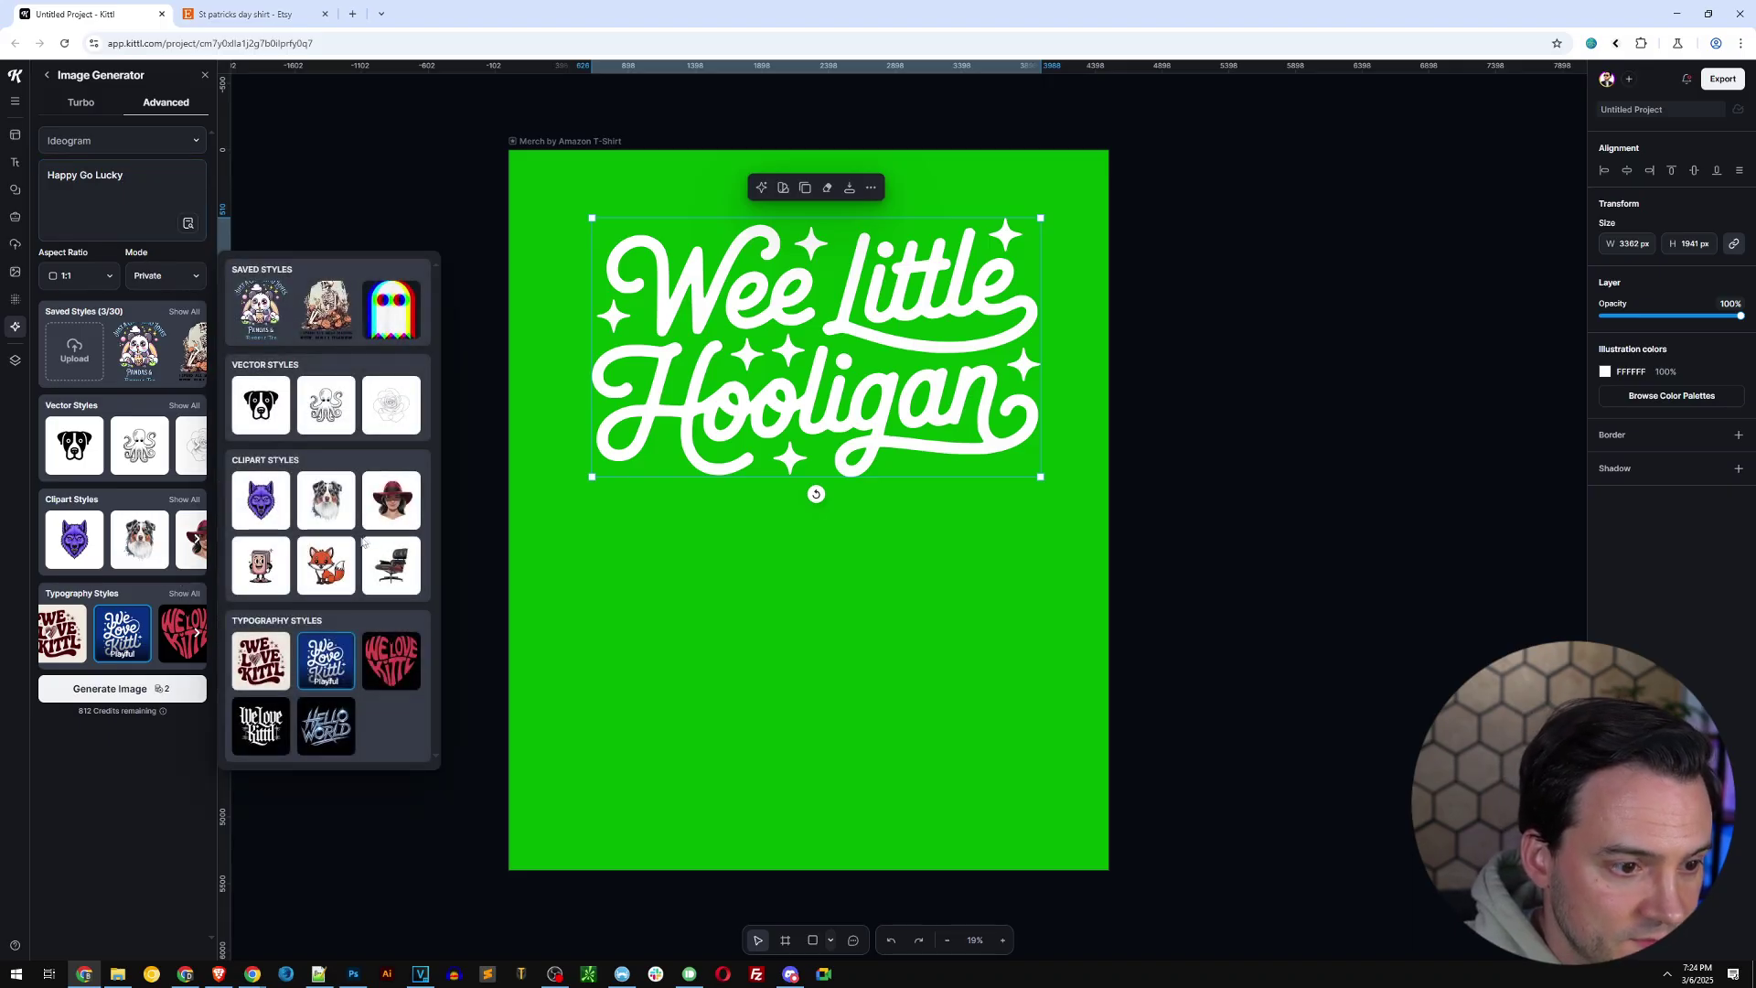
left_click(261, 660)
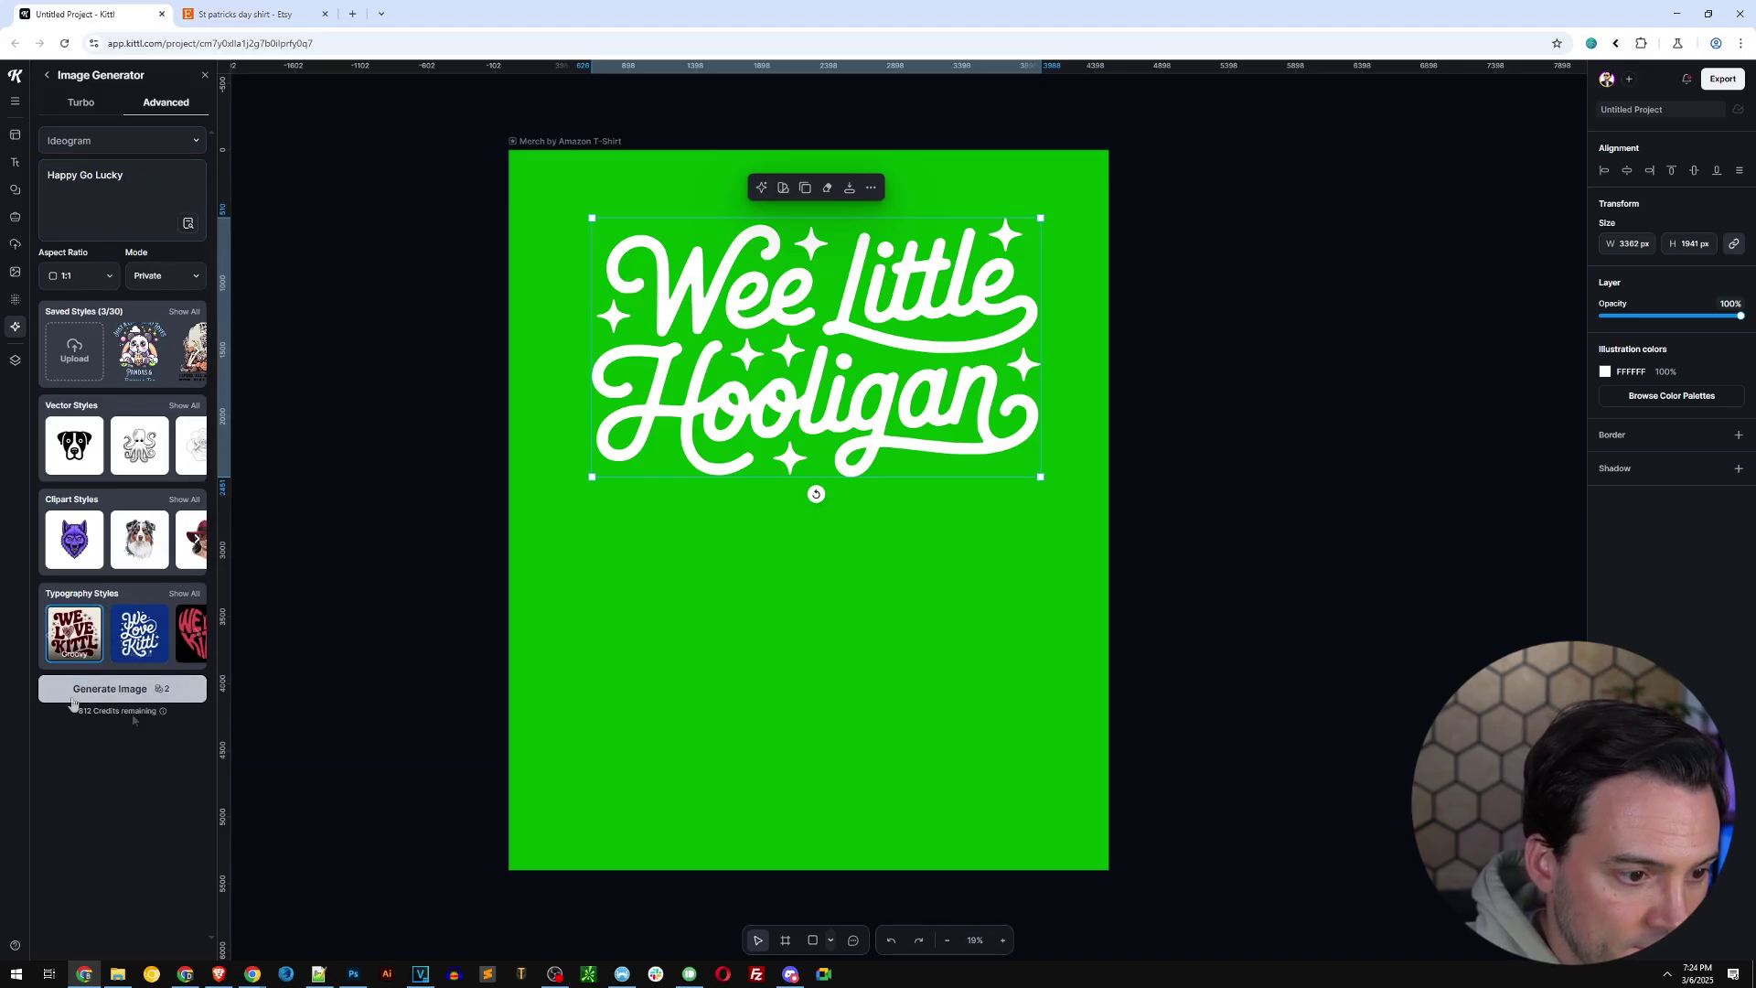
left_click(144, 691)
left_click(827, 569)
left_click(890, 414)
Move Wee Little Hooligan to the bottom, delete the left Happy go Lucky image, and cut out the other.
left_click_drag(890, 414, 889, 756)
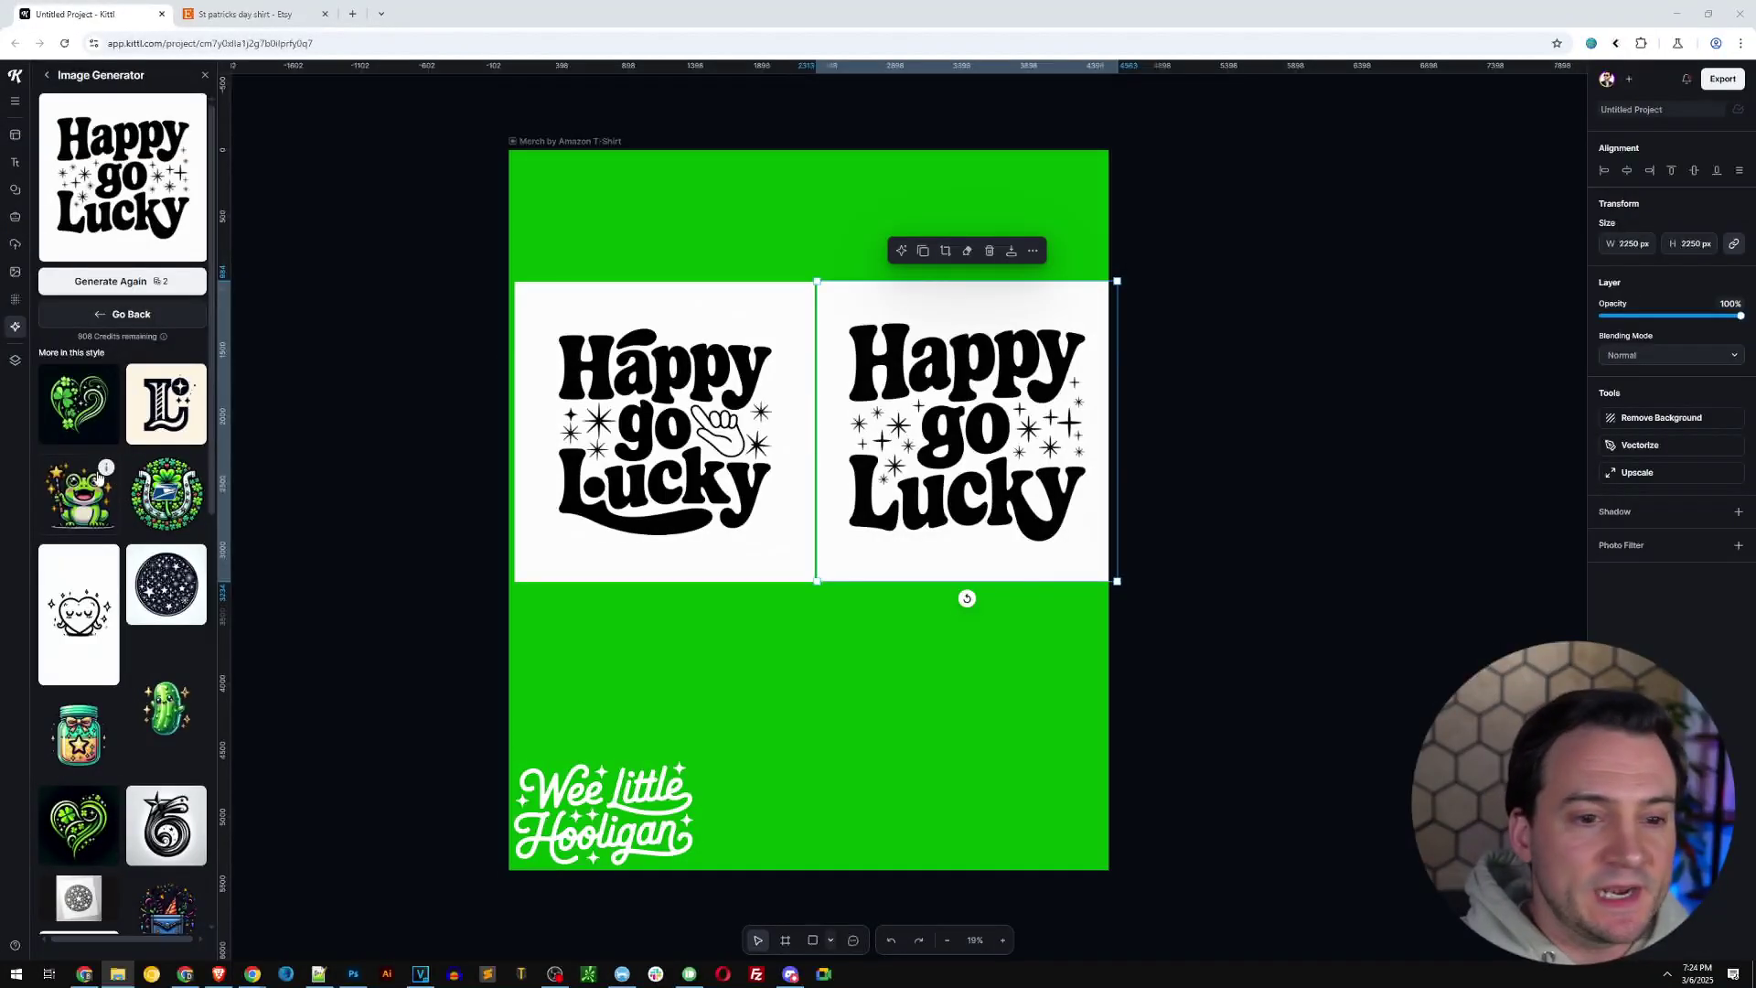
left_click(714, 420)
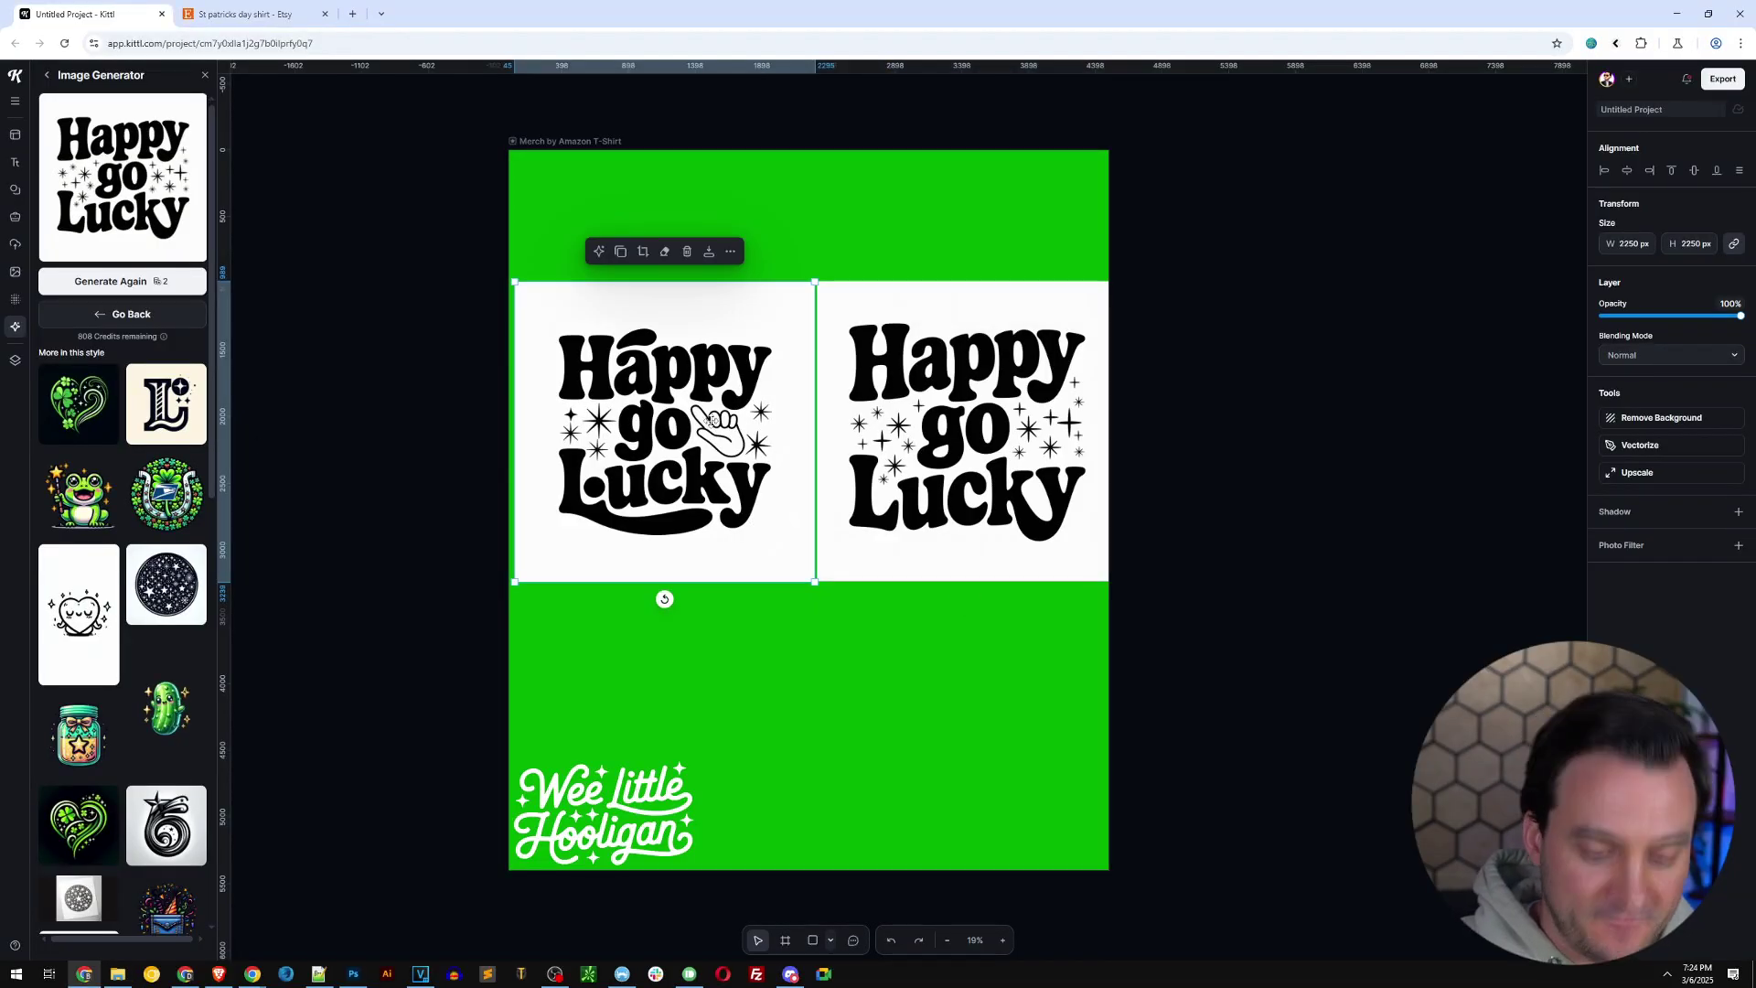
key("Delete")
left_click_drag(836, 420, 732, 402)
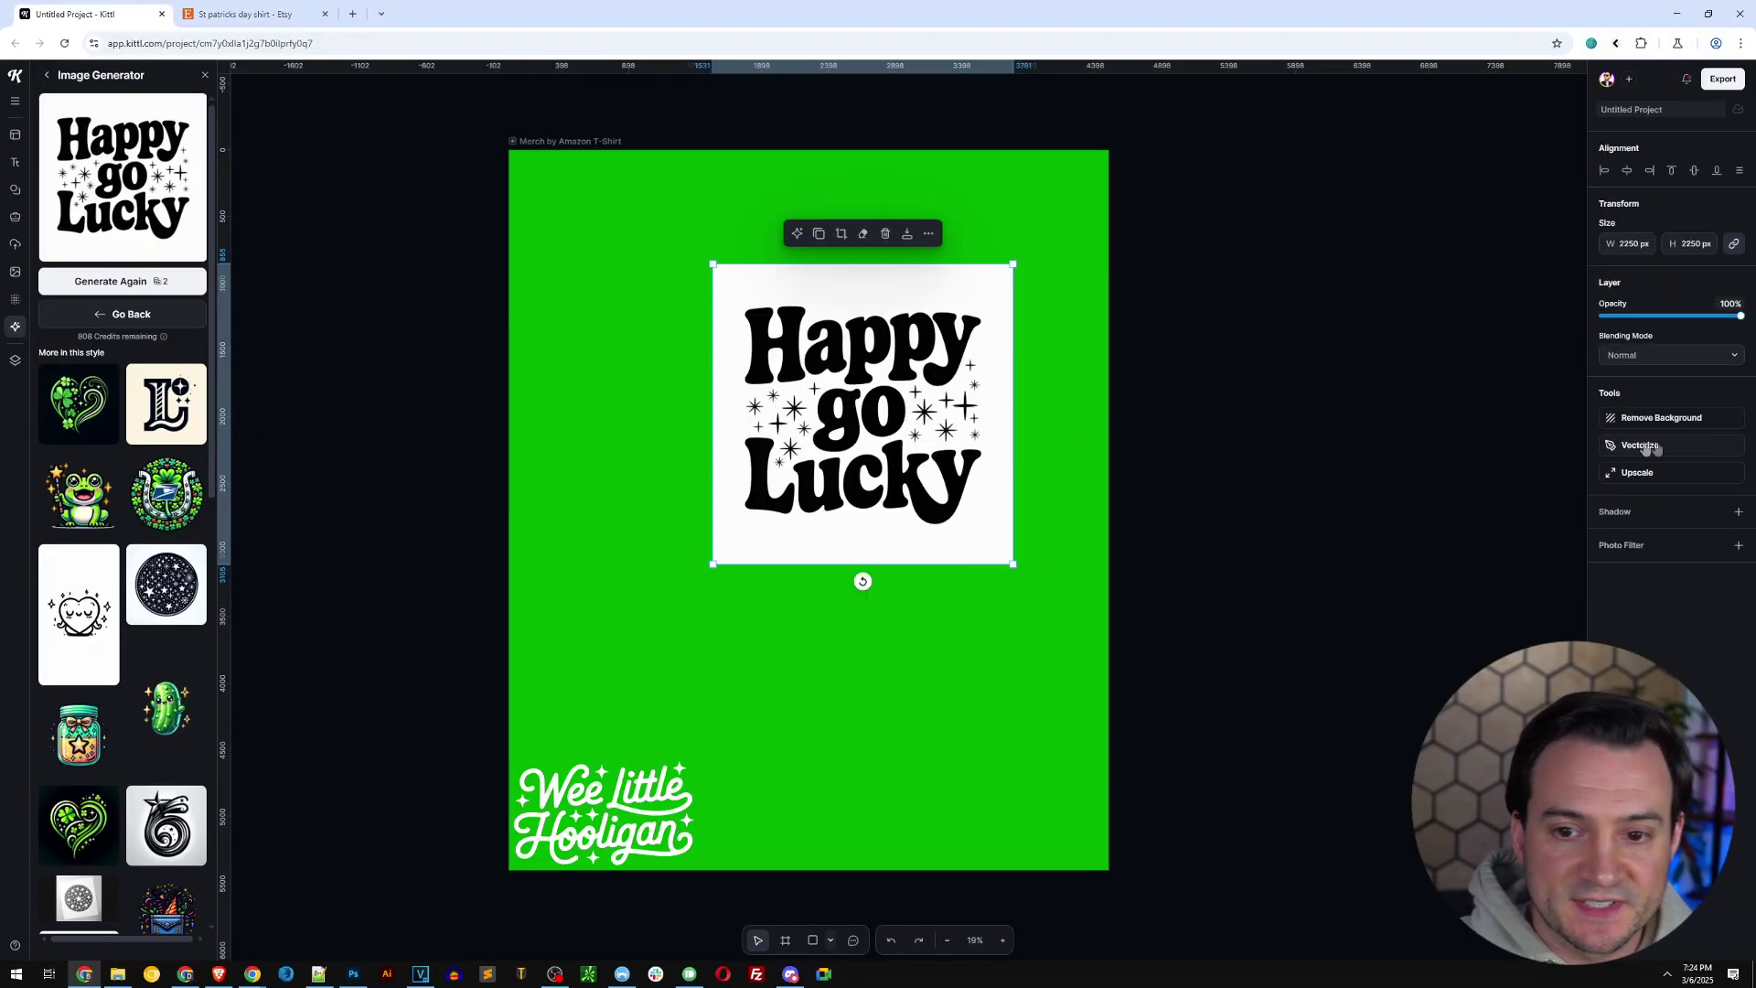
left_click(1634, 414)
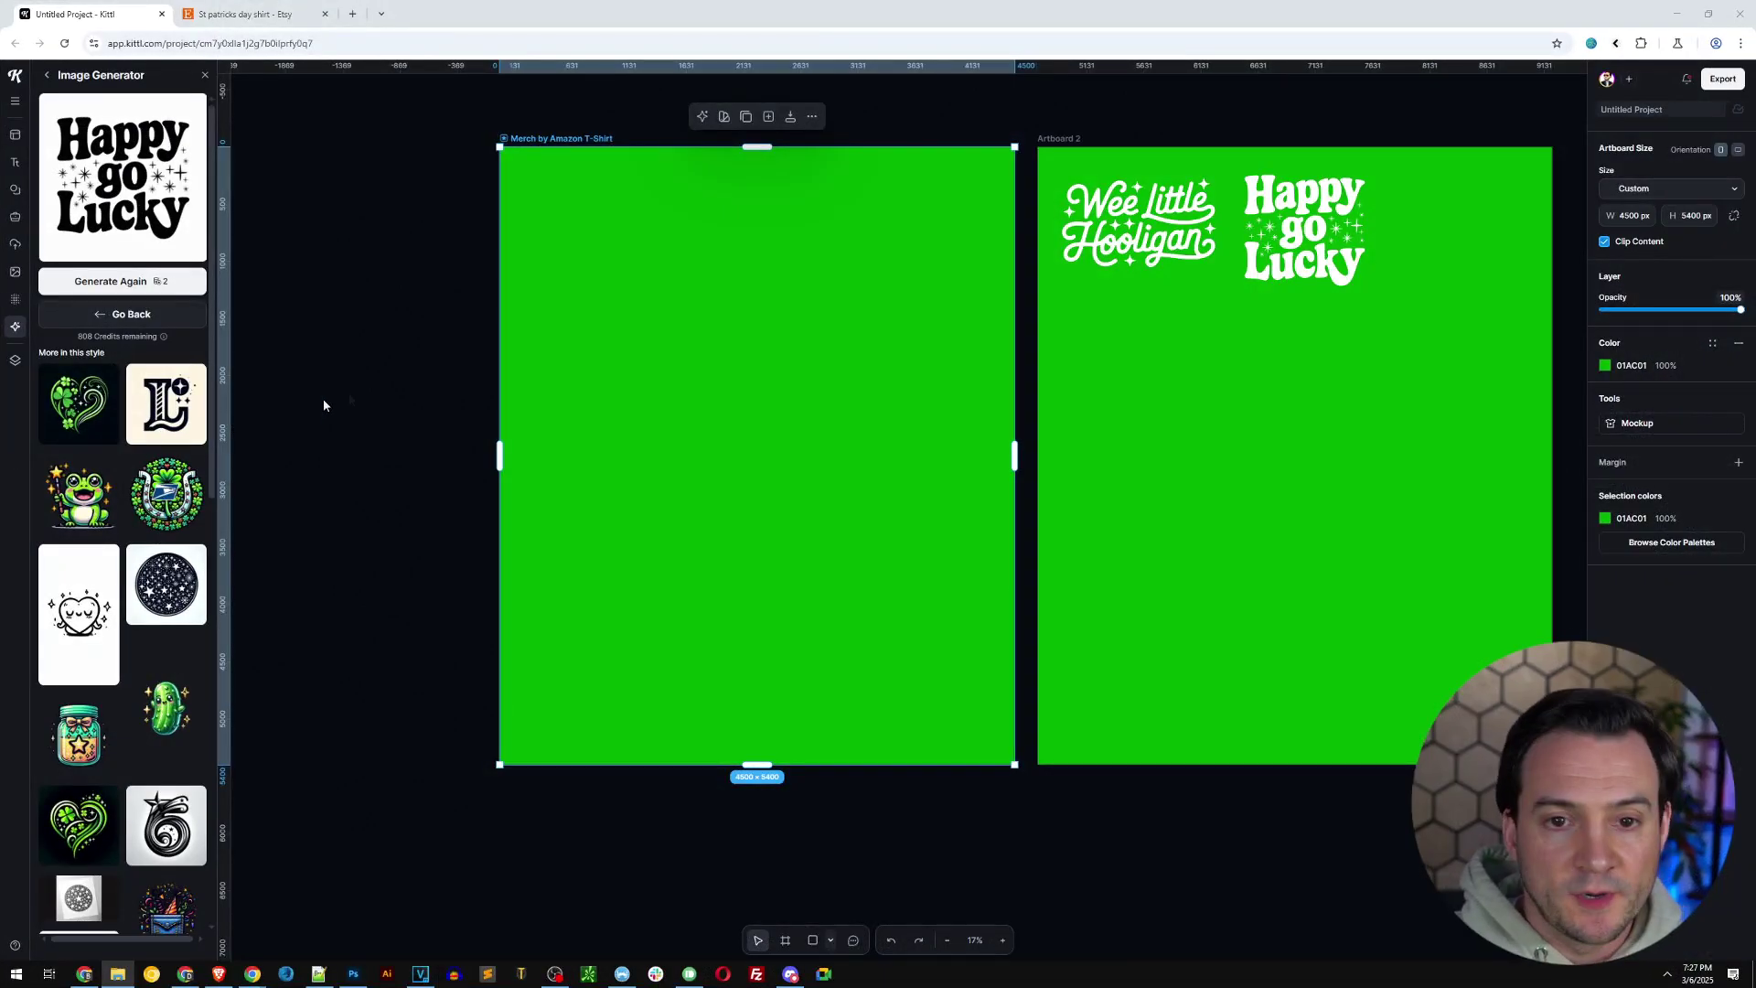
Close EverBee's listing details, scroll the St Patrick's shirt results table, and return to Kittl.
left_click(245, 13)
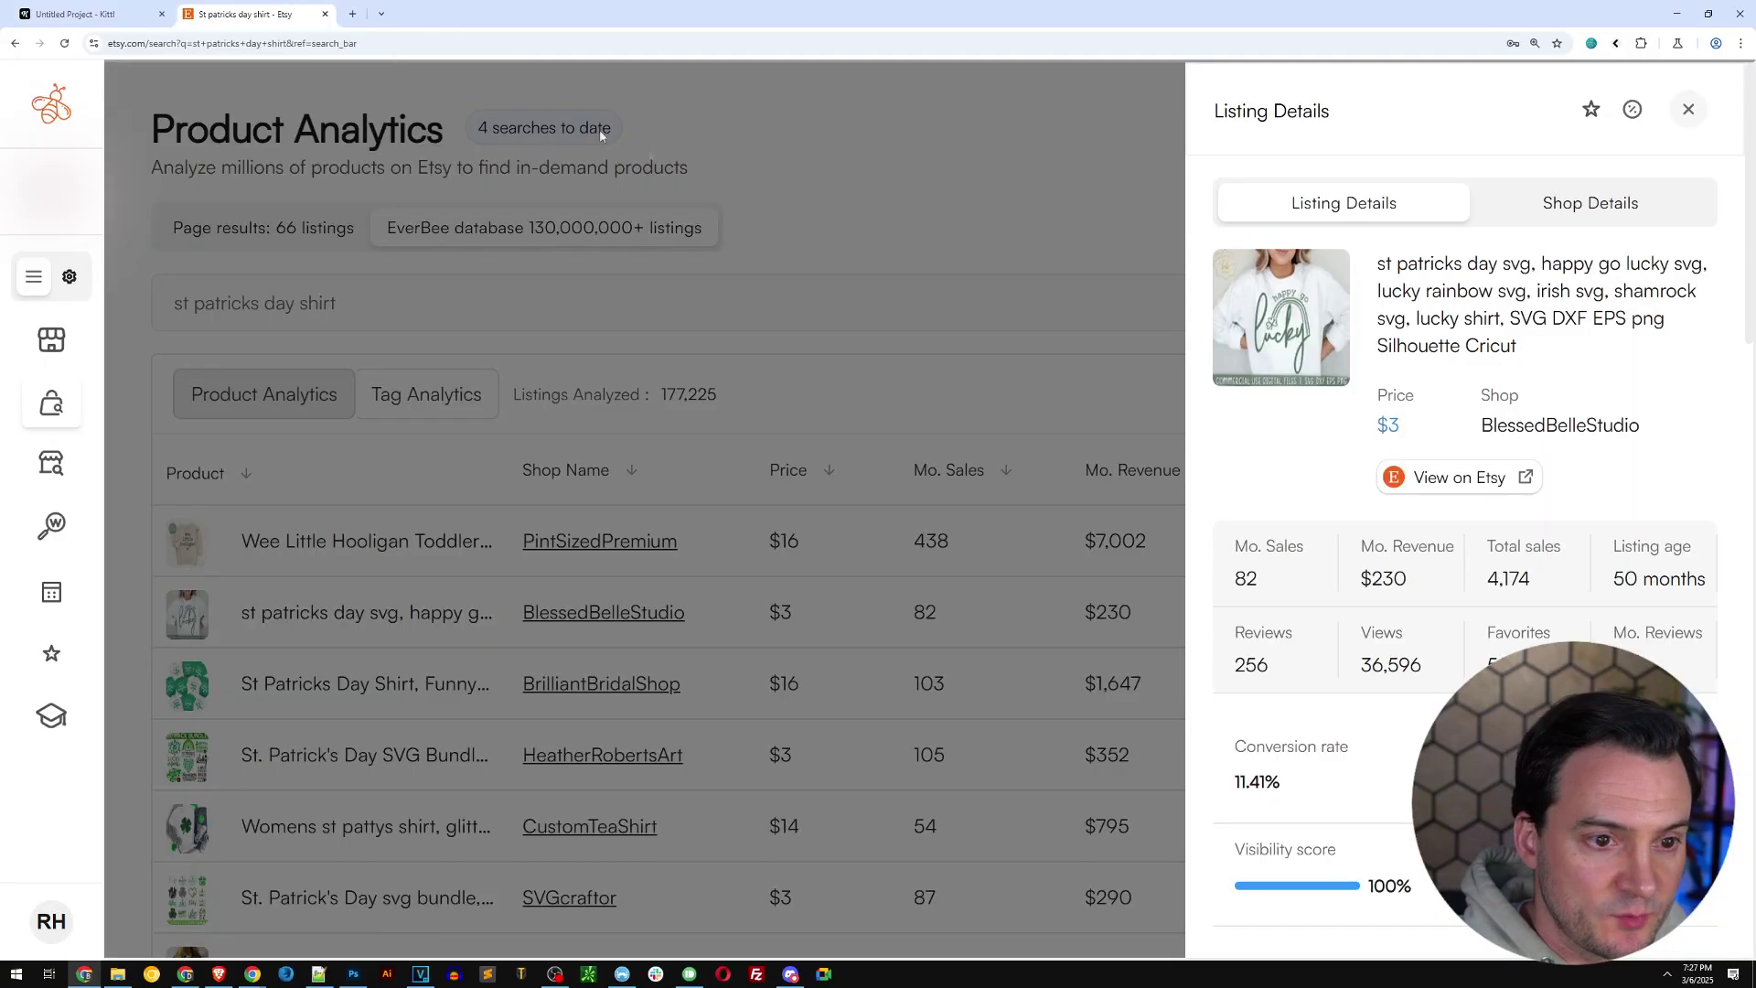
left_click(945, 295)
mouse_move(194, 695)
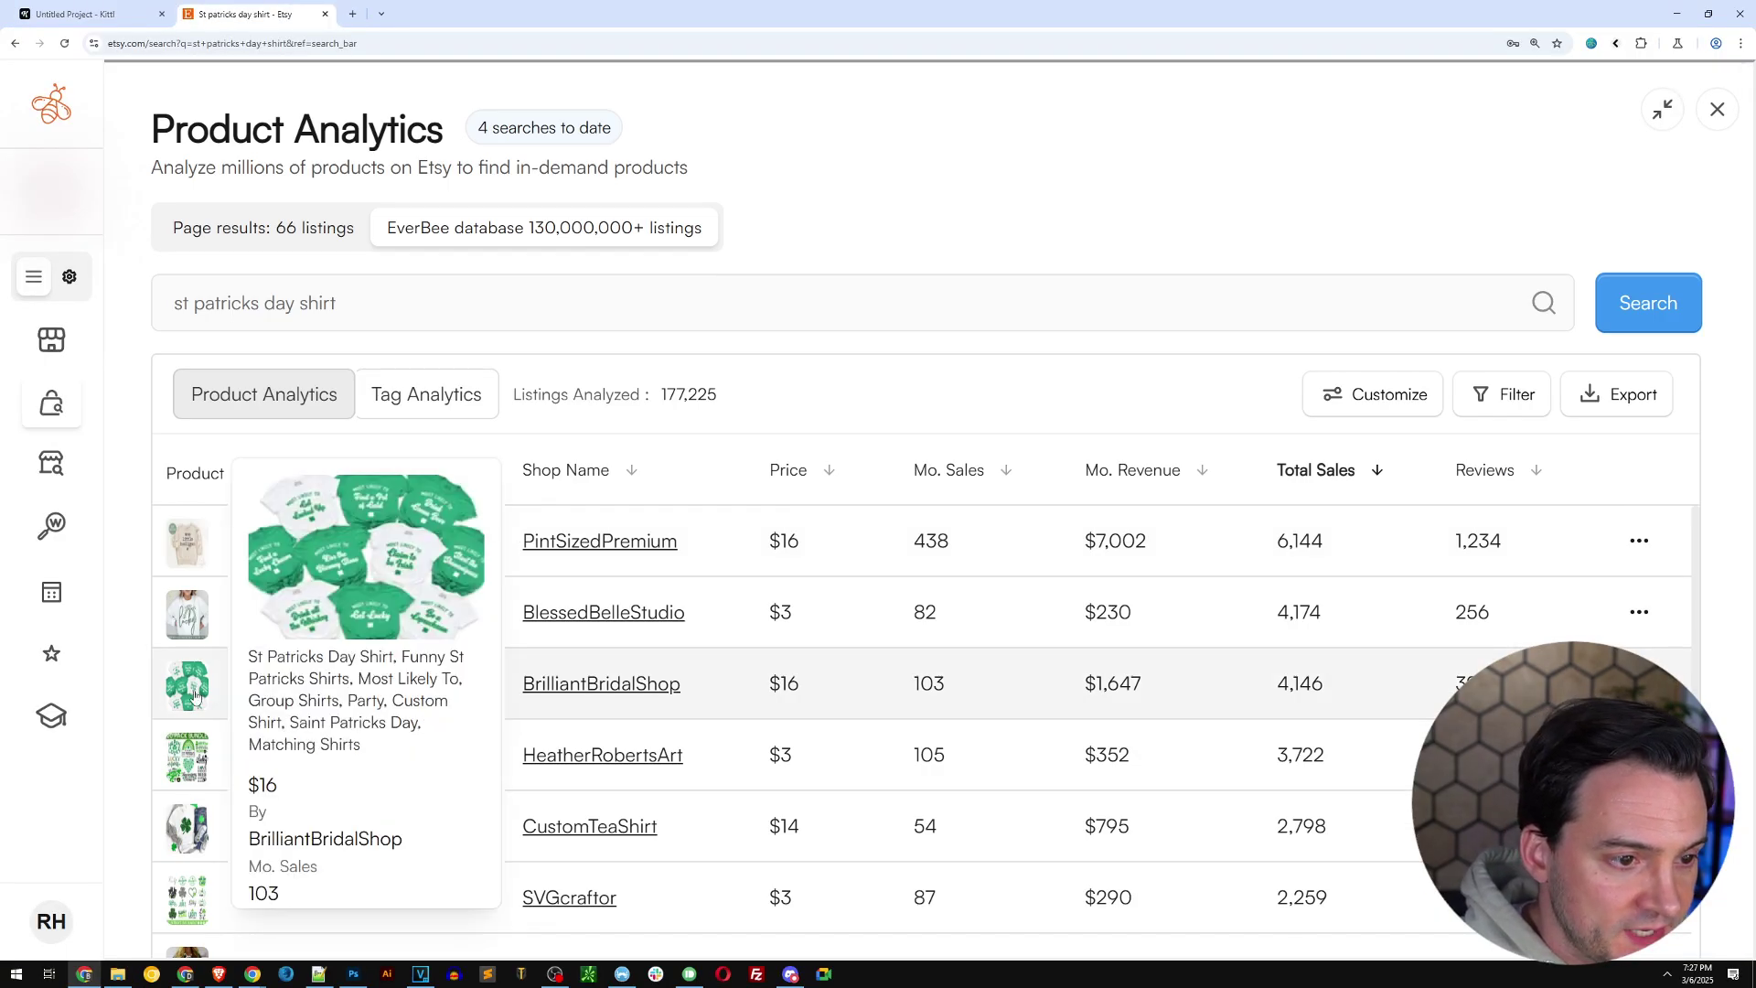
scroll(197, 723, "down", 1)
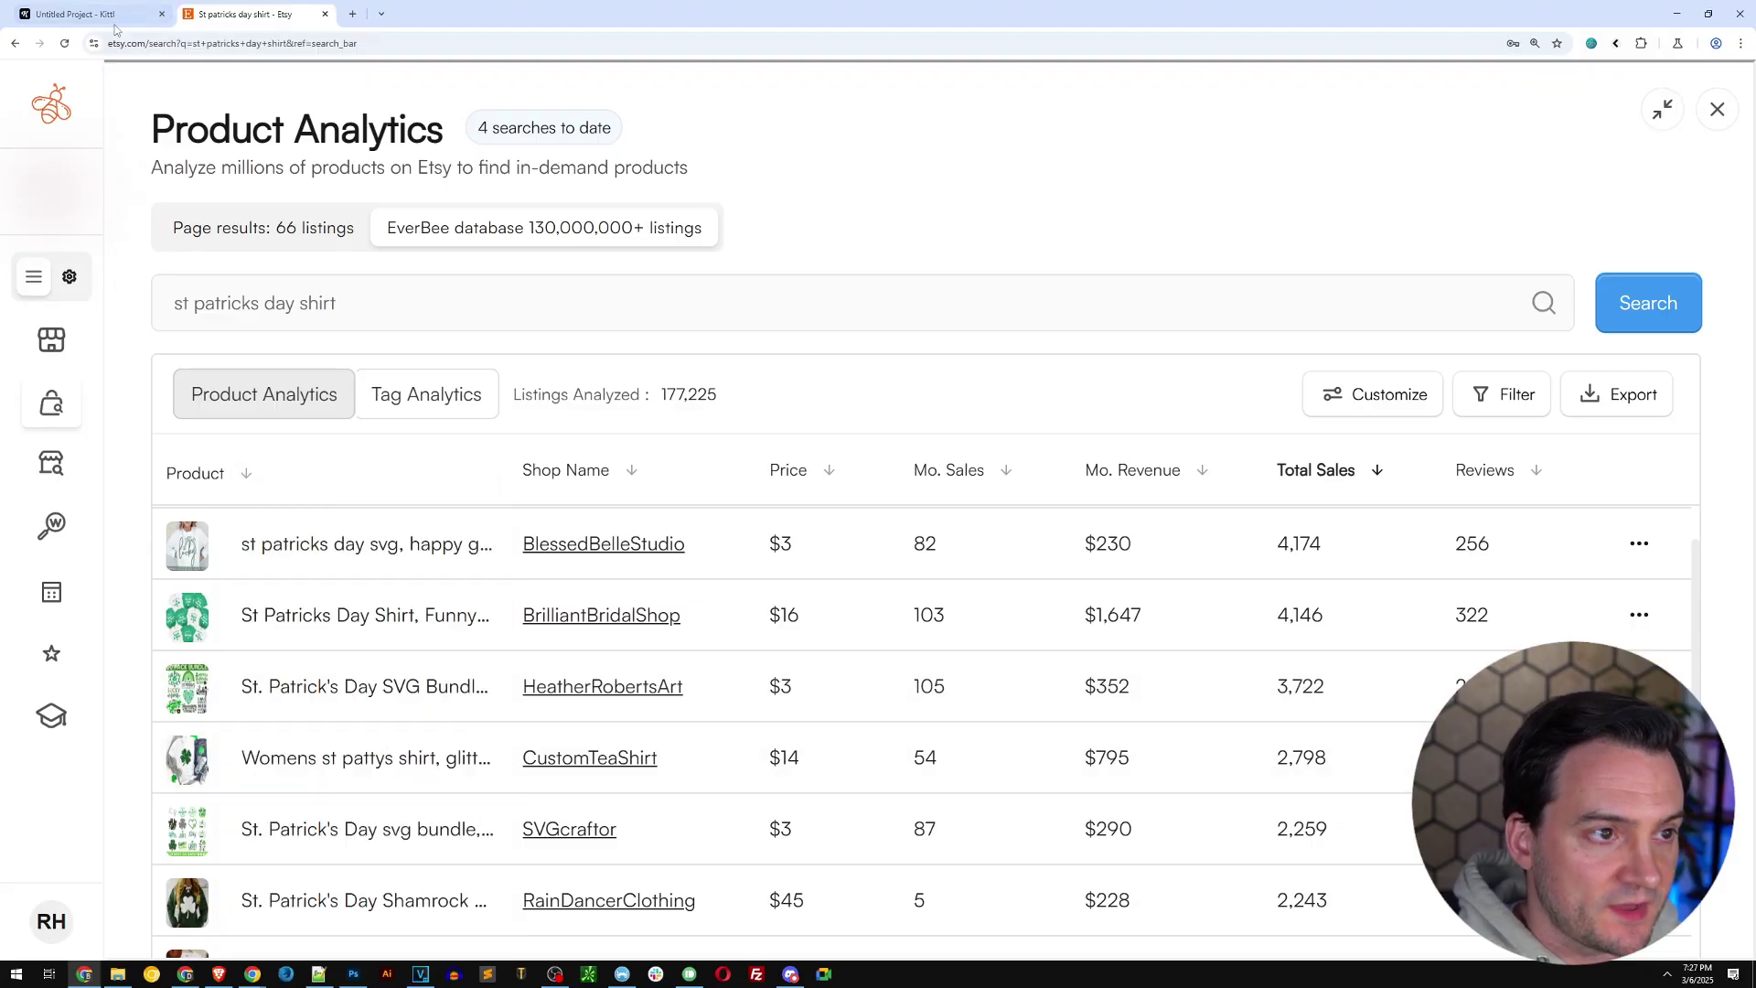
left_click(74, 14)
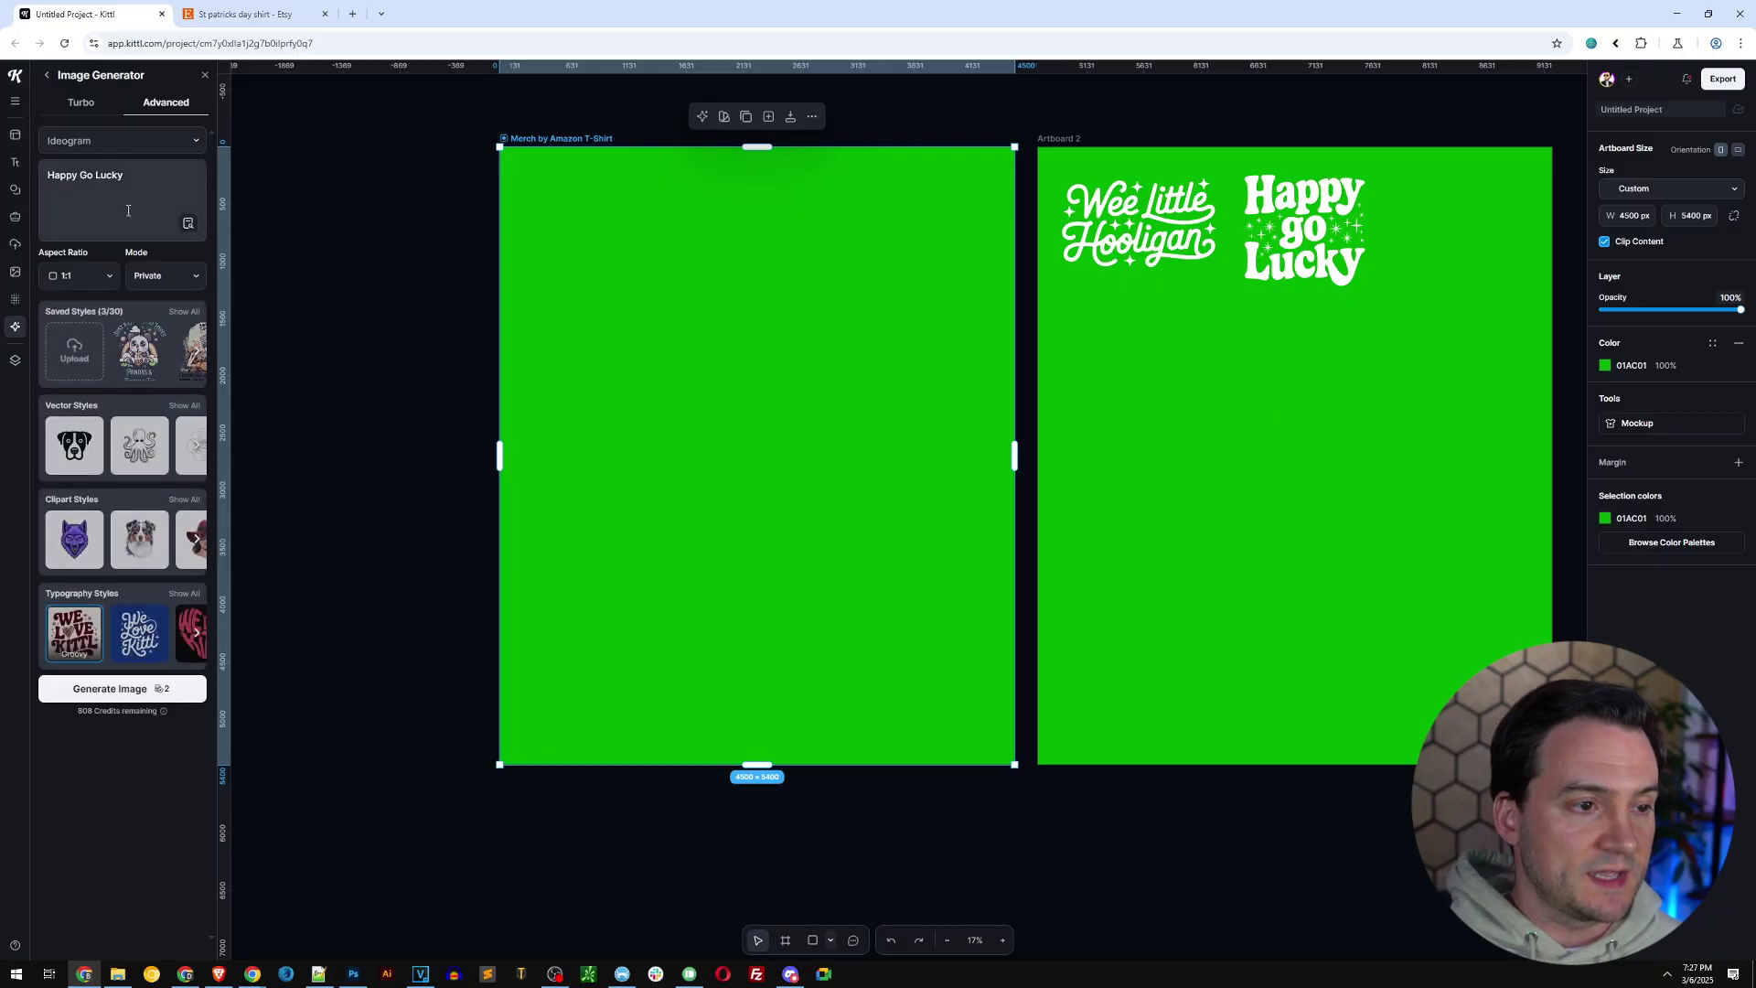
Generate a glittery green shamrock image in the Mascot clipart style.
left_click(128, 199)
type("a")
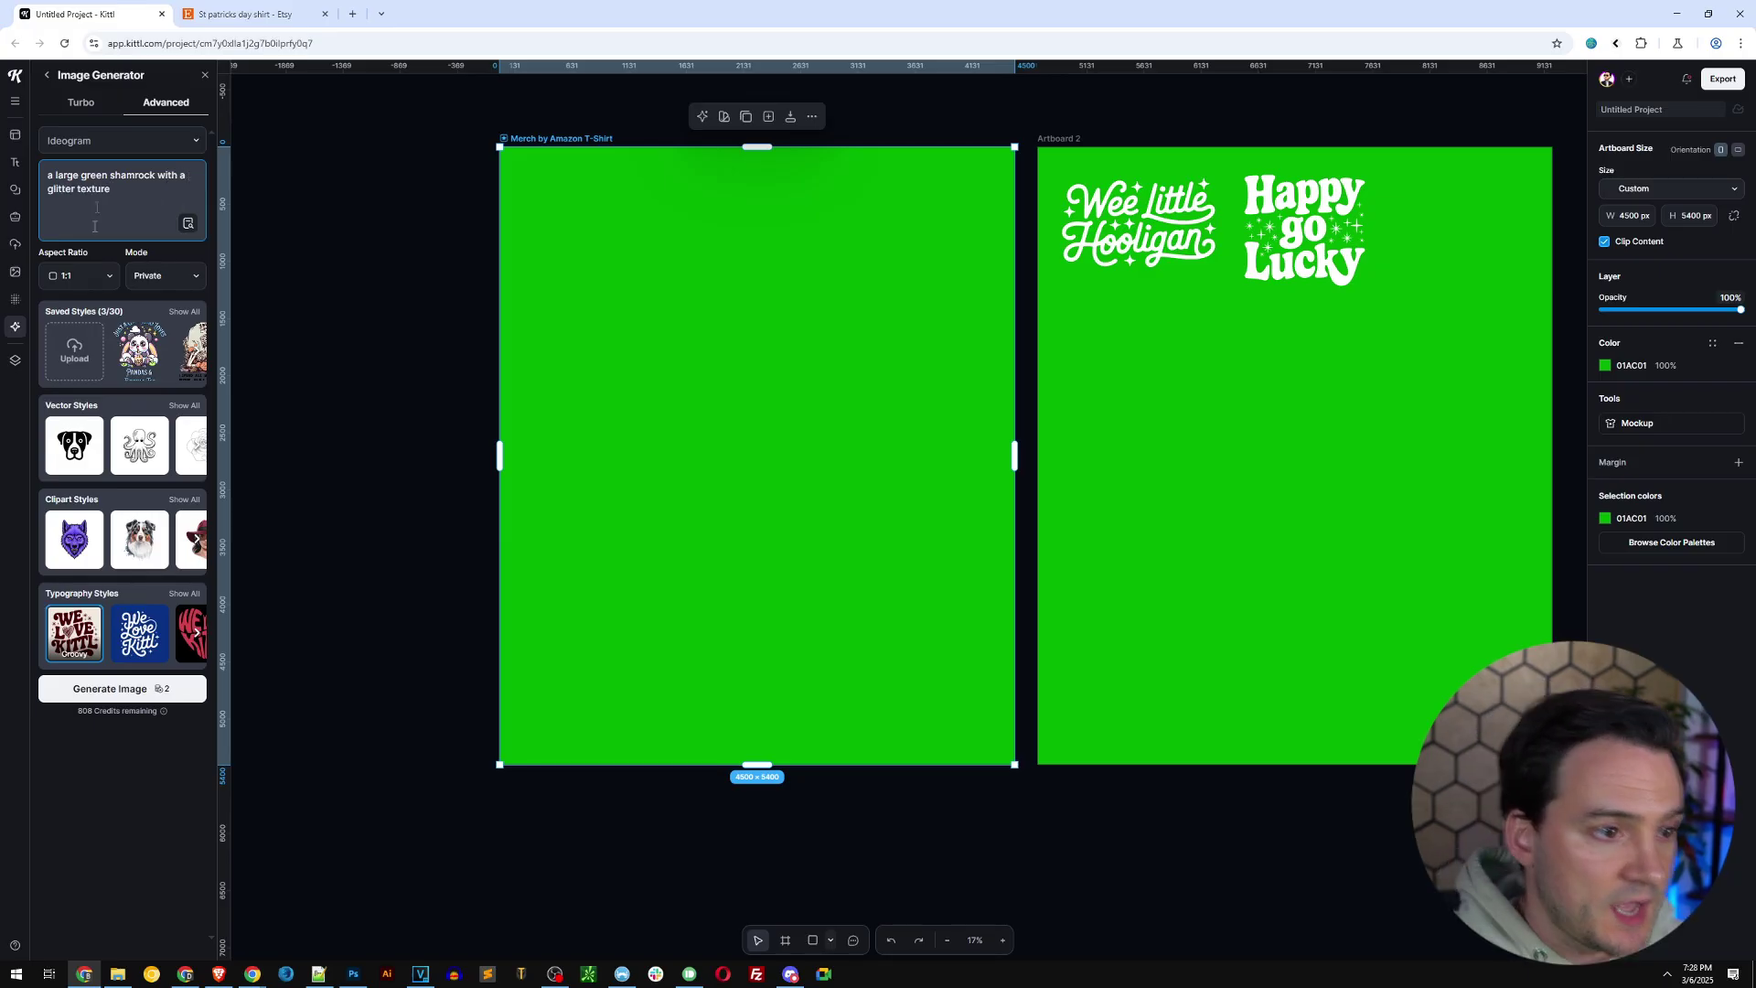
left_click(185, 500)
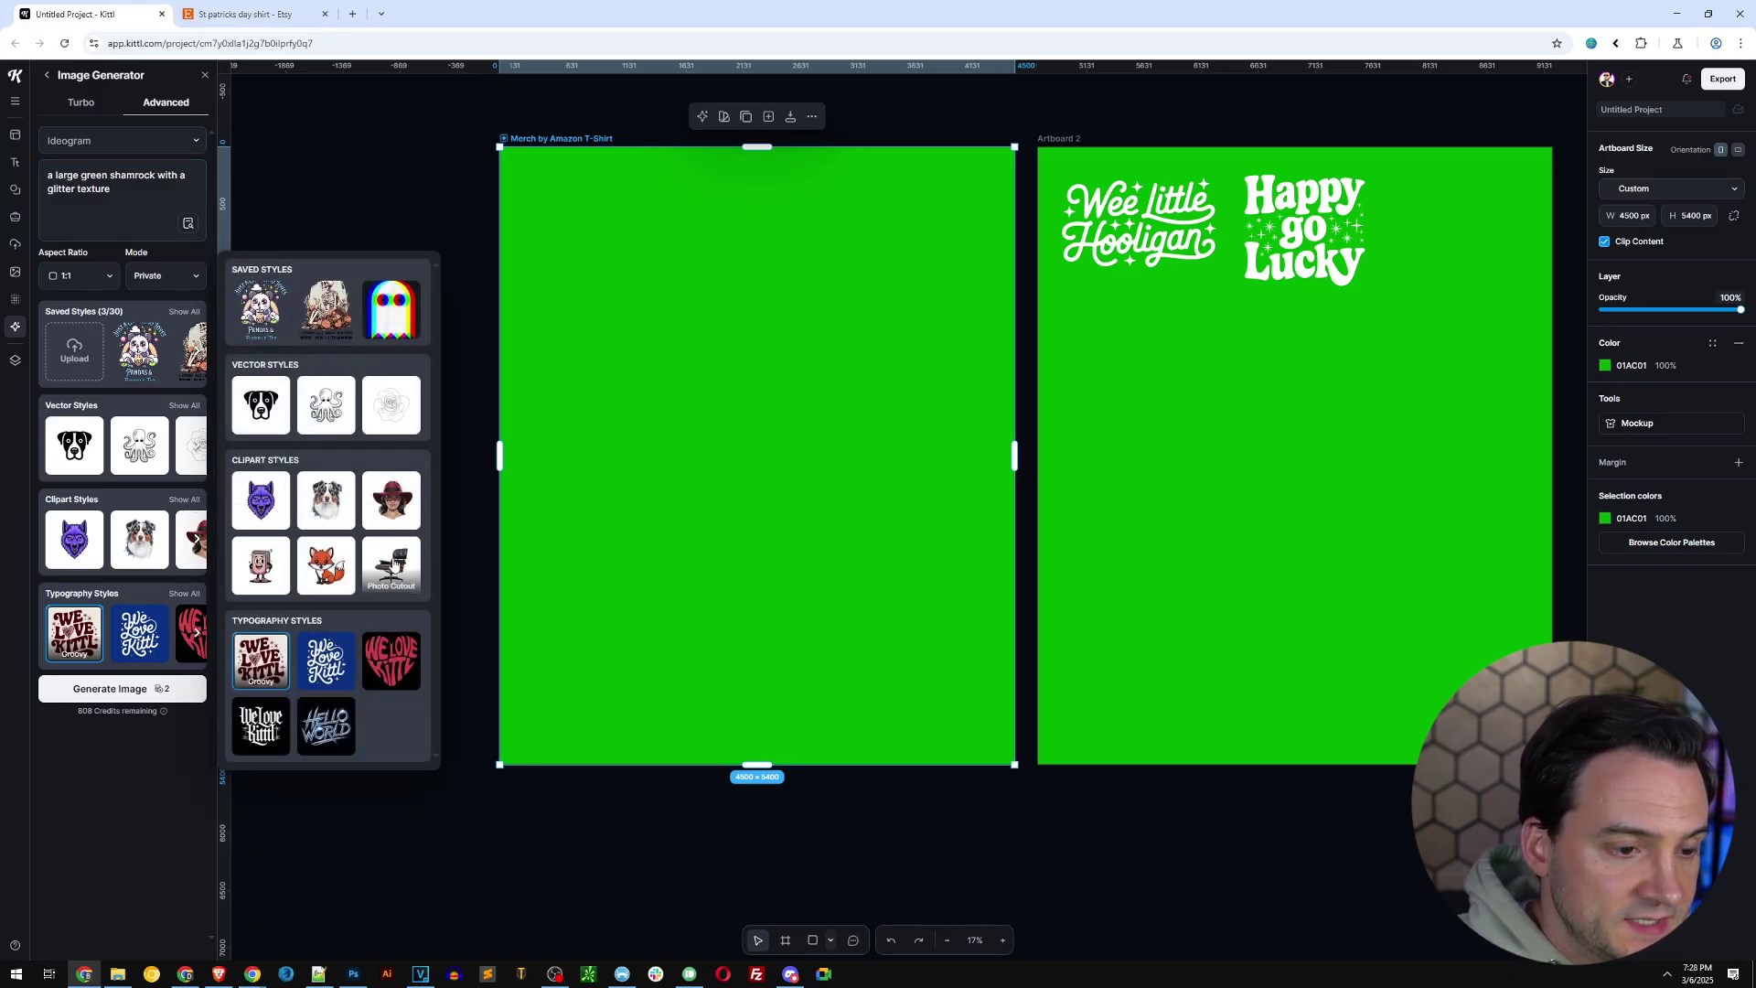
left_click(262, 549)
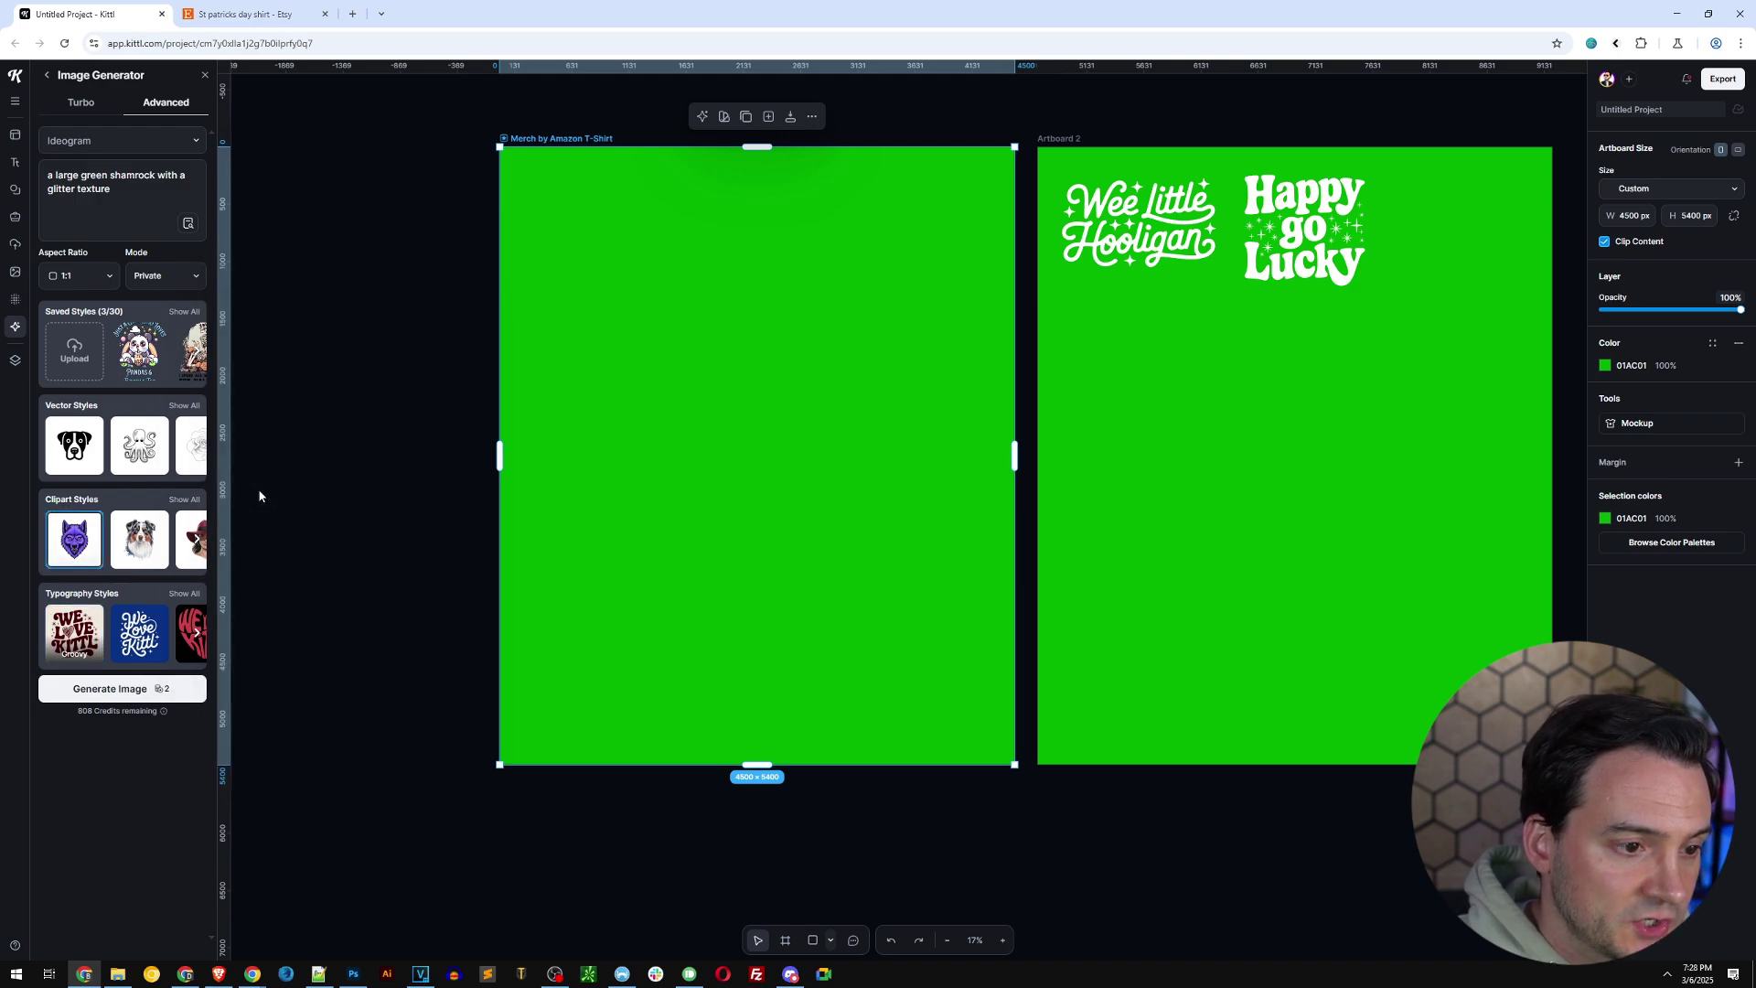
left_click(126, 690)
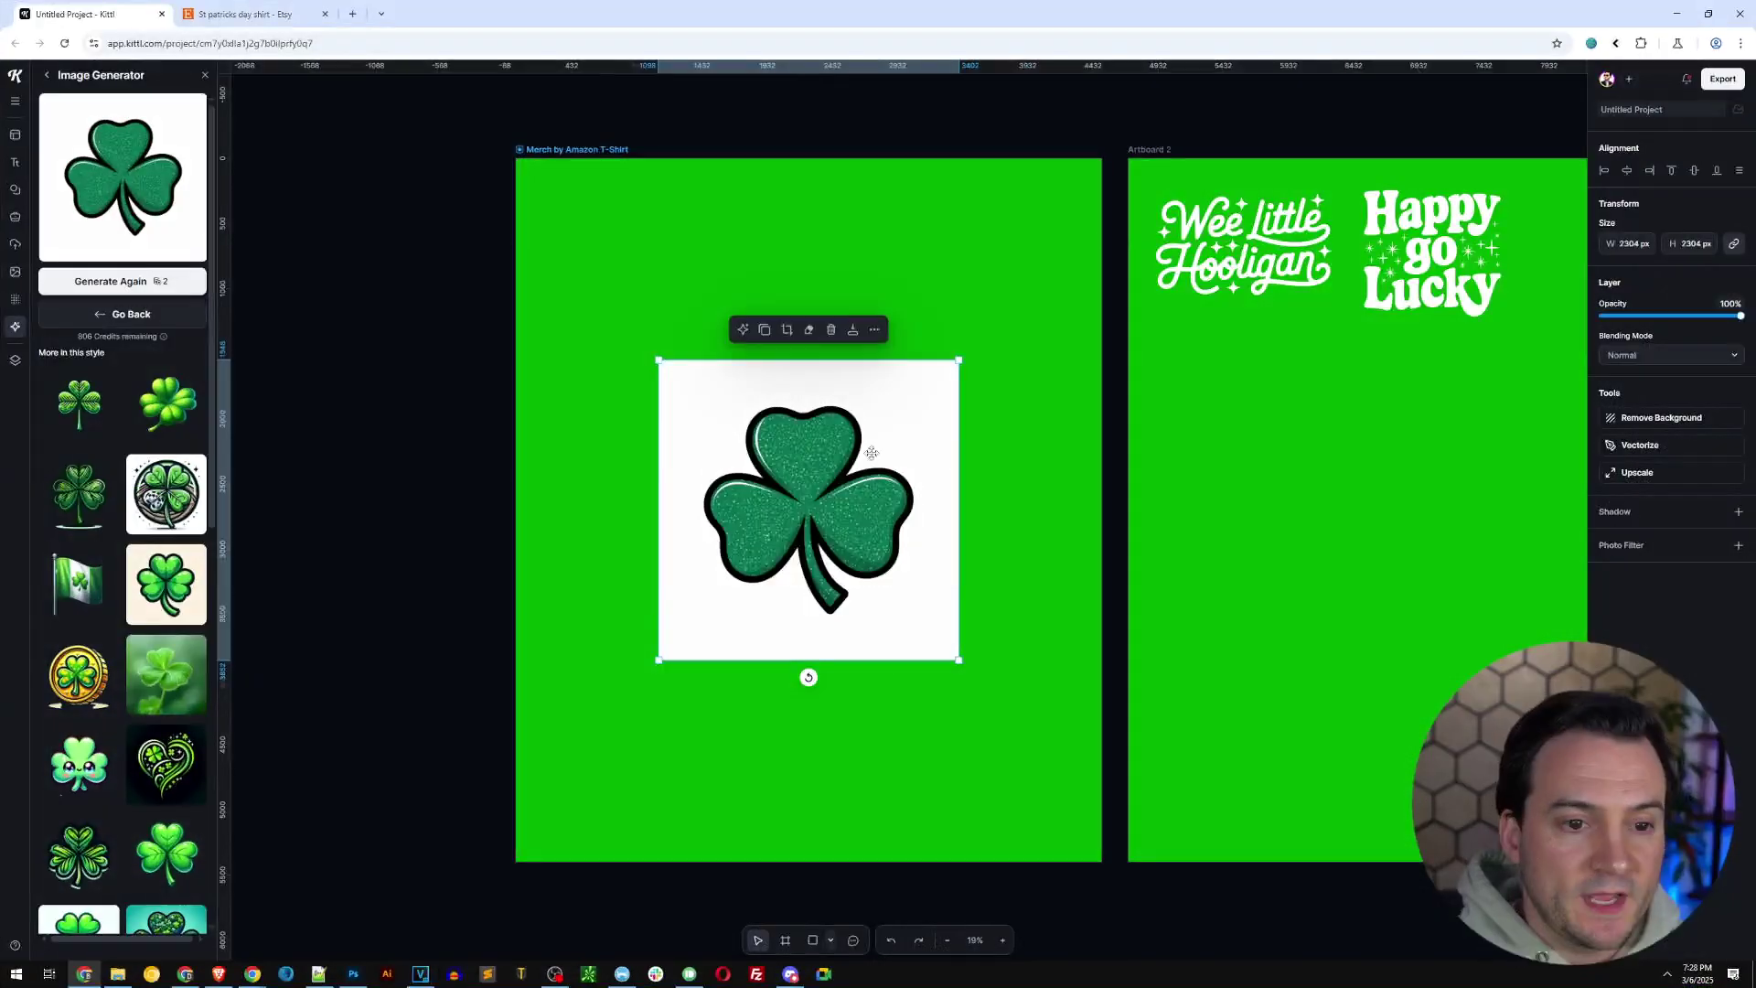
Remove the shamrock's background and place it on Artboard 2 below the lettering.
left_click(1664, 418)
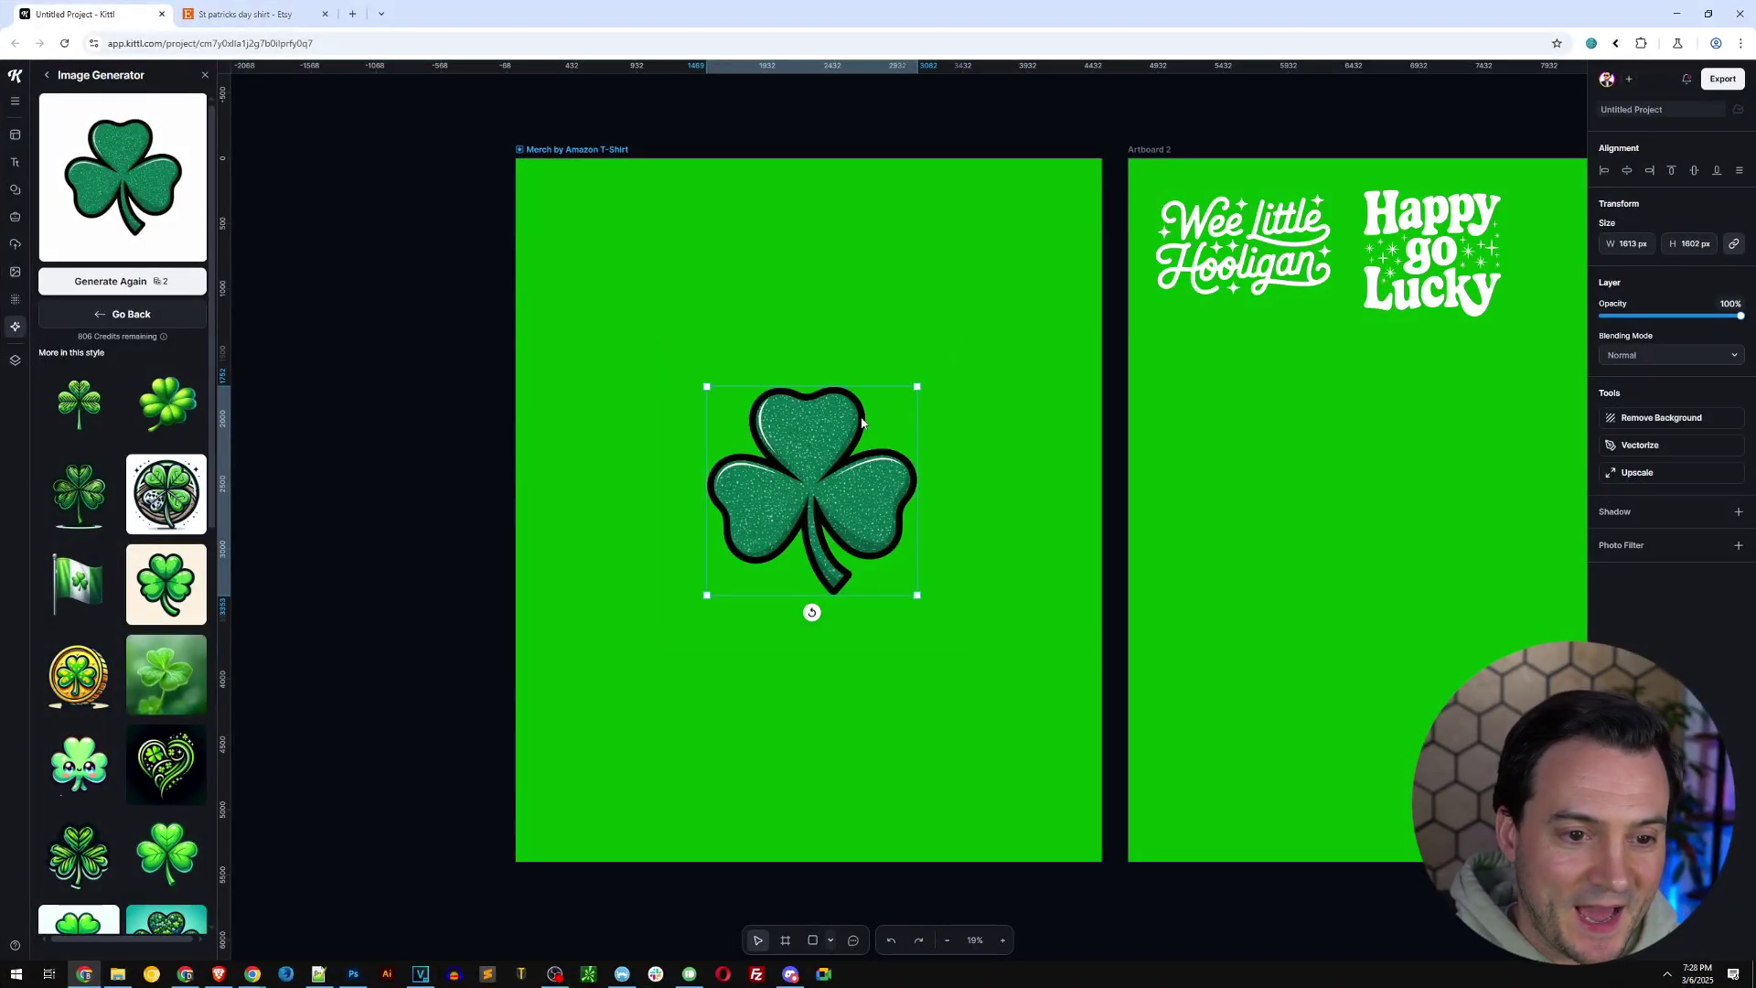
left_click_drag(840, 437, 1276, 412)
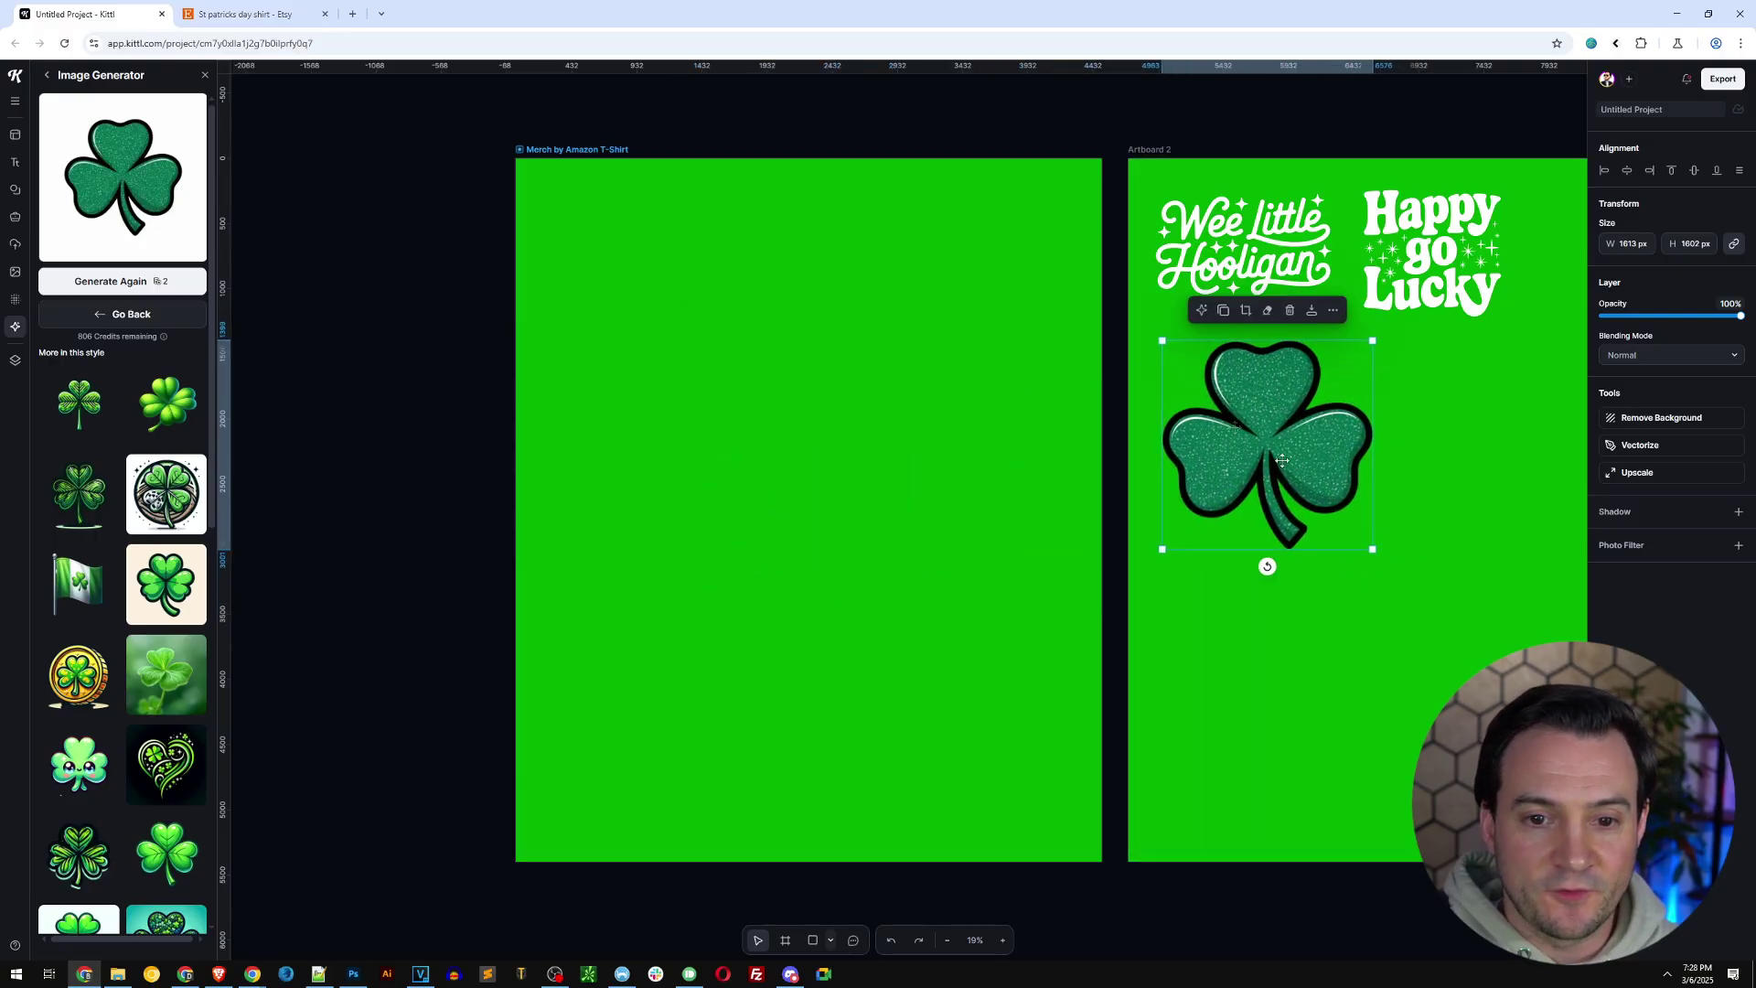
left_click(272, 21)
mouse_move(182, 759)
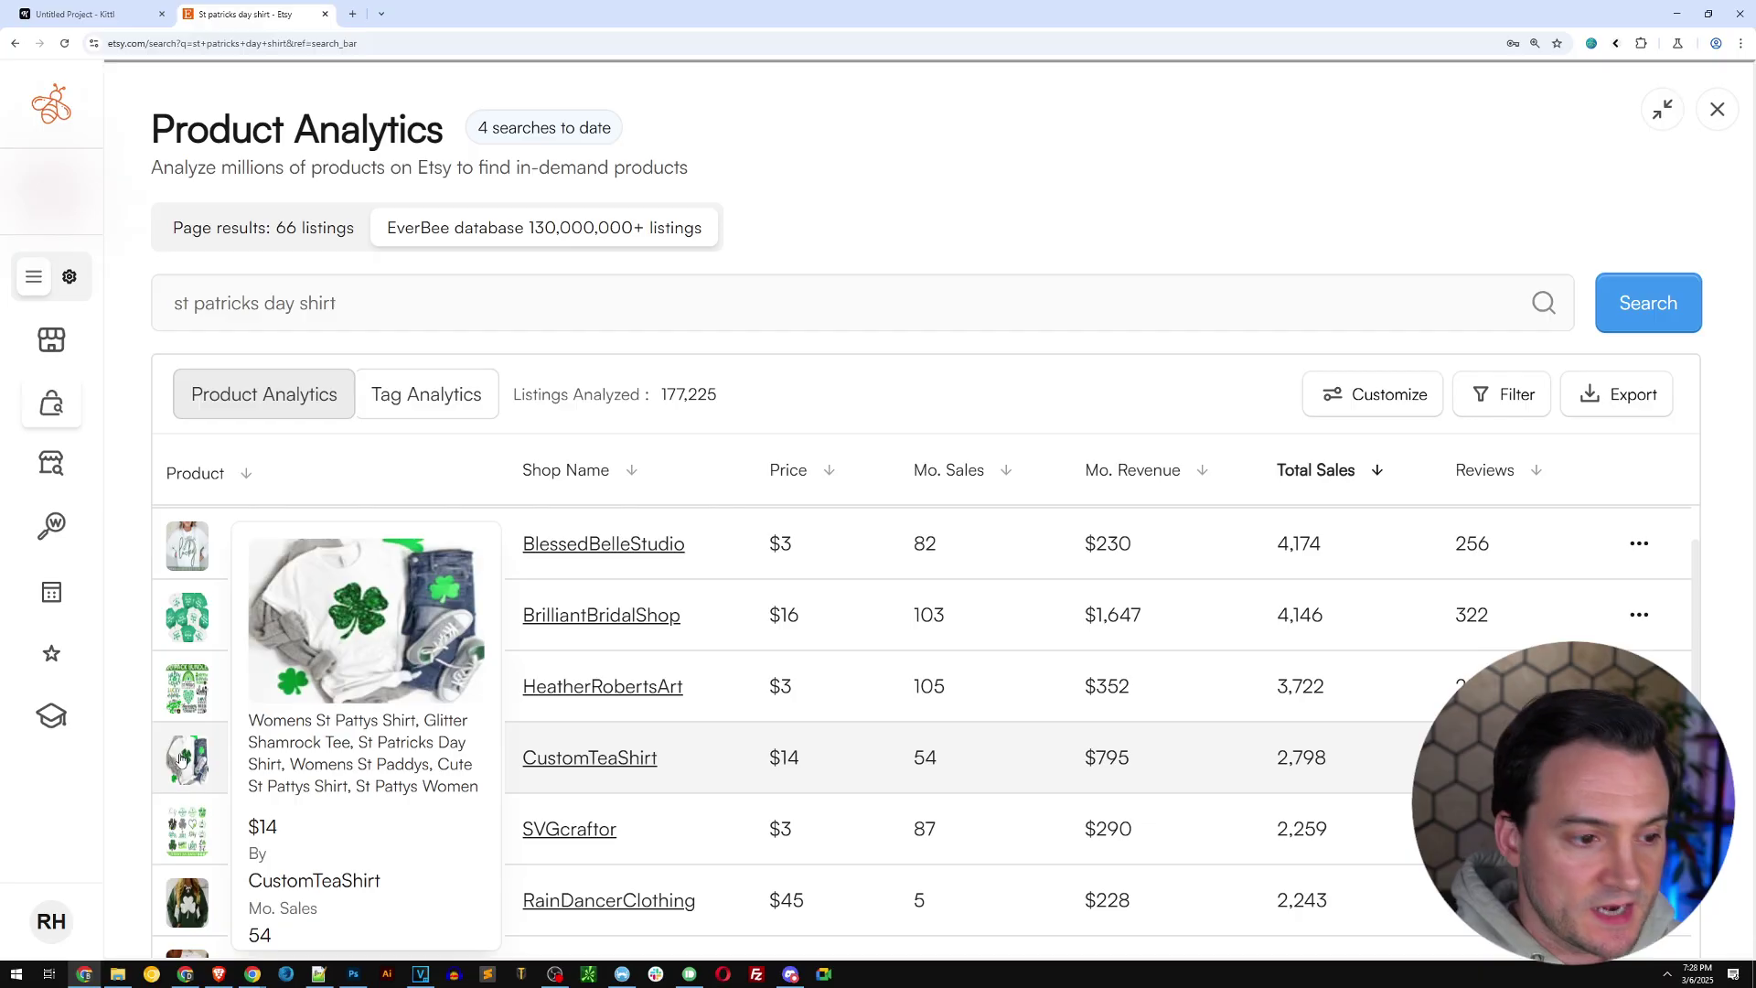
scroll(183, 758, "down", 3)
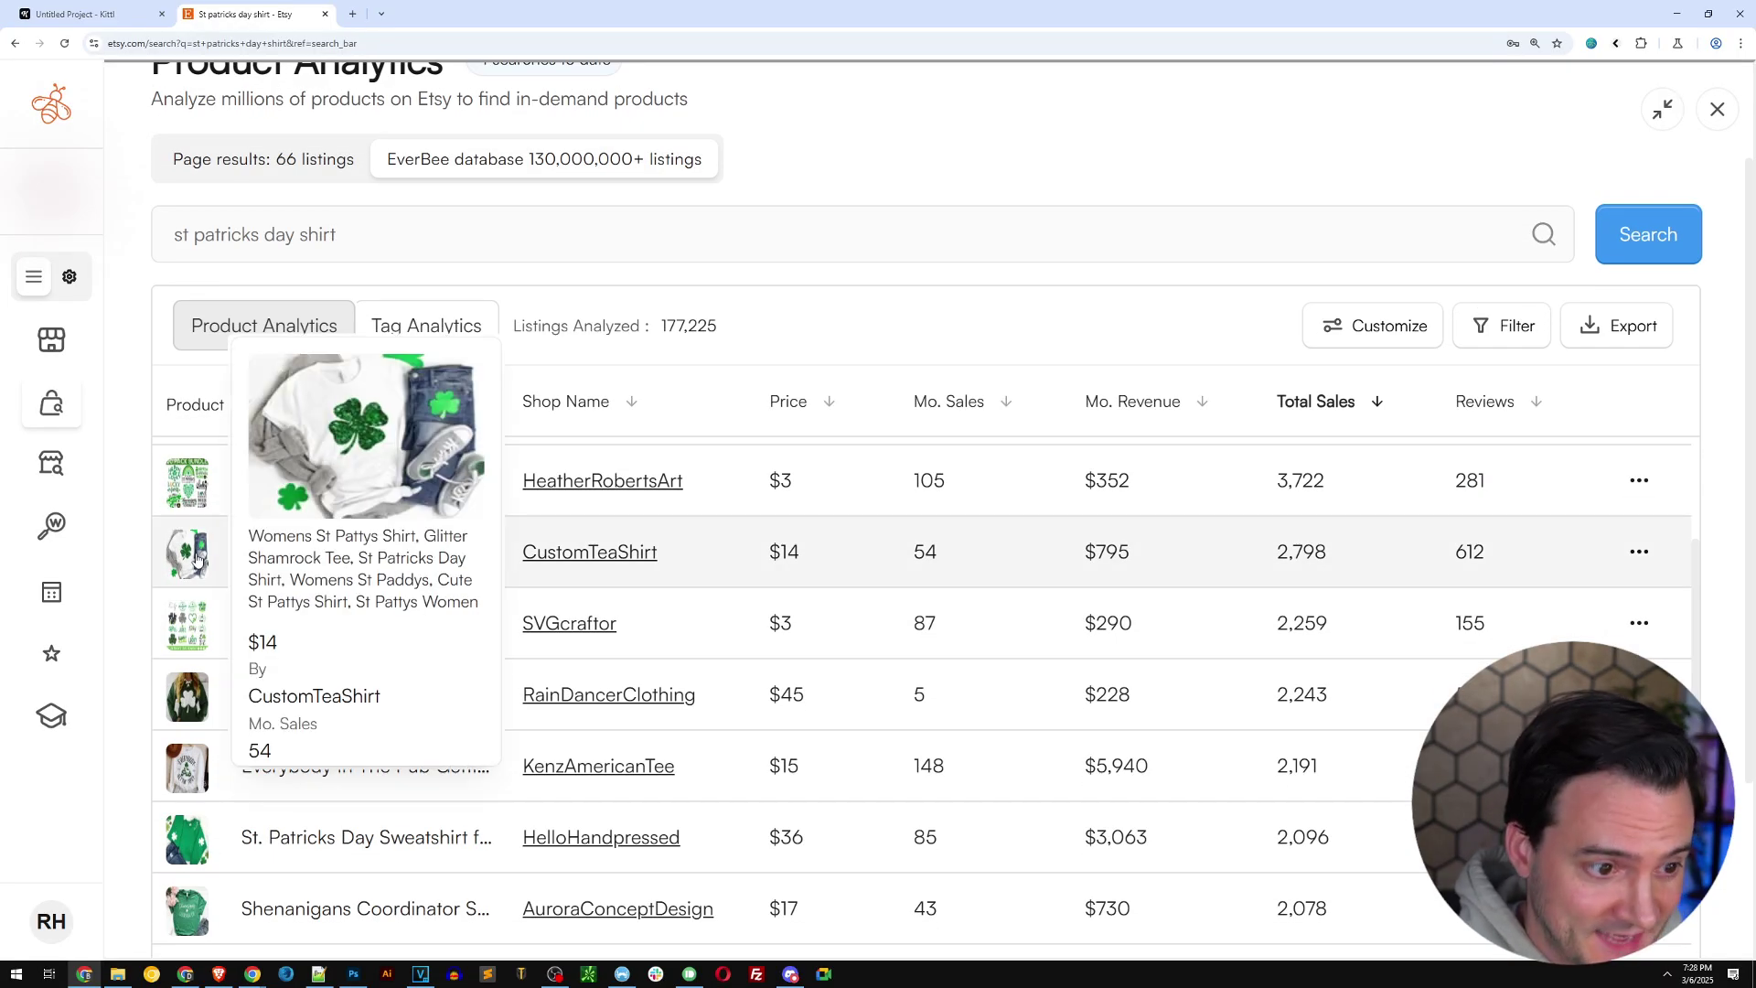
key("ctrl+shift+Tab")
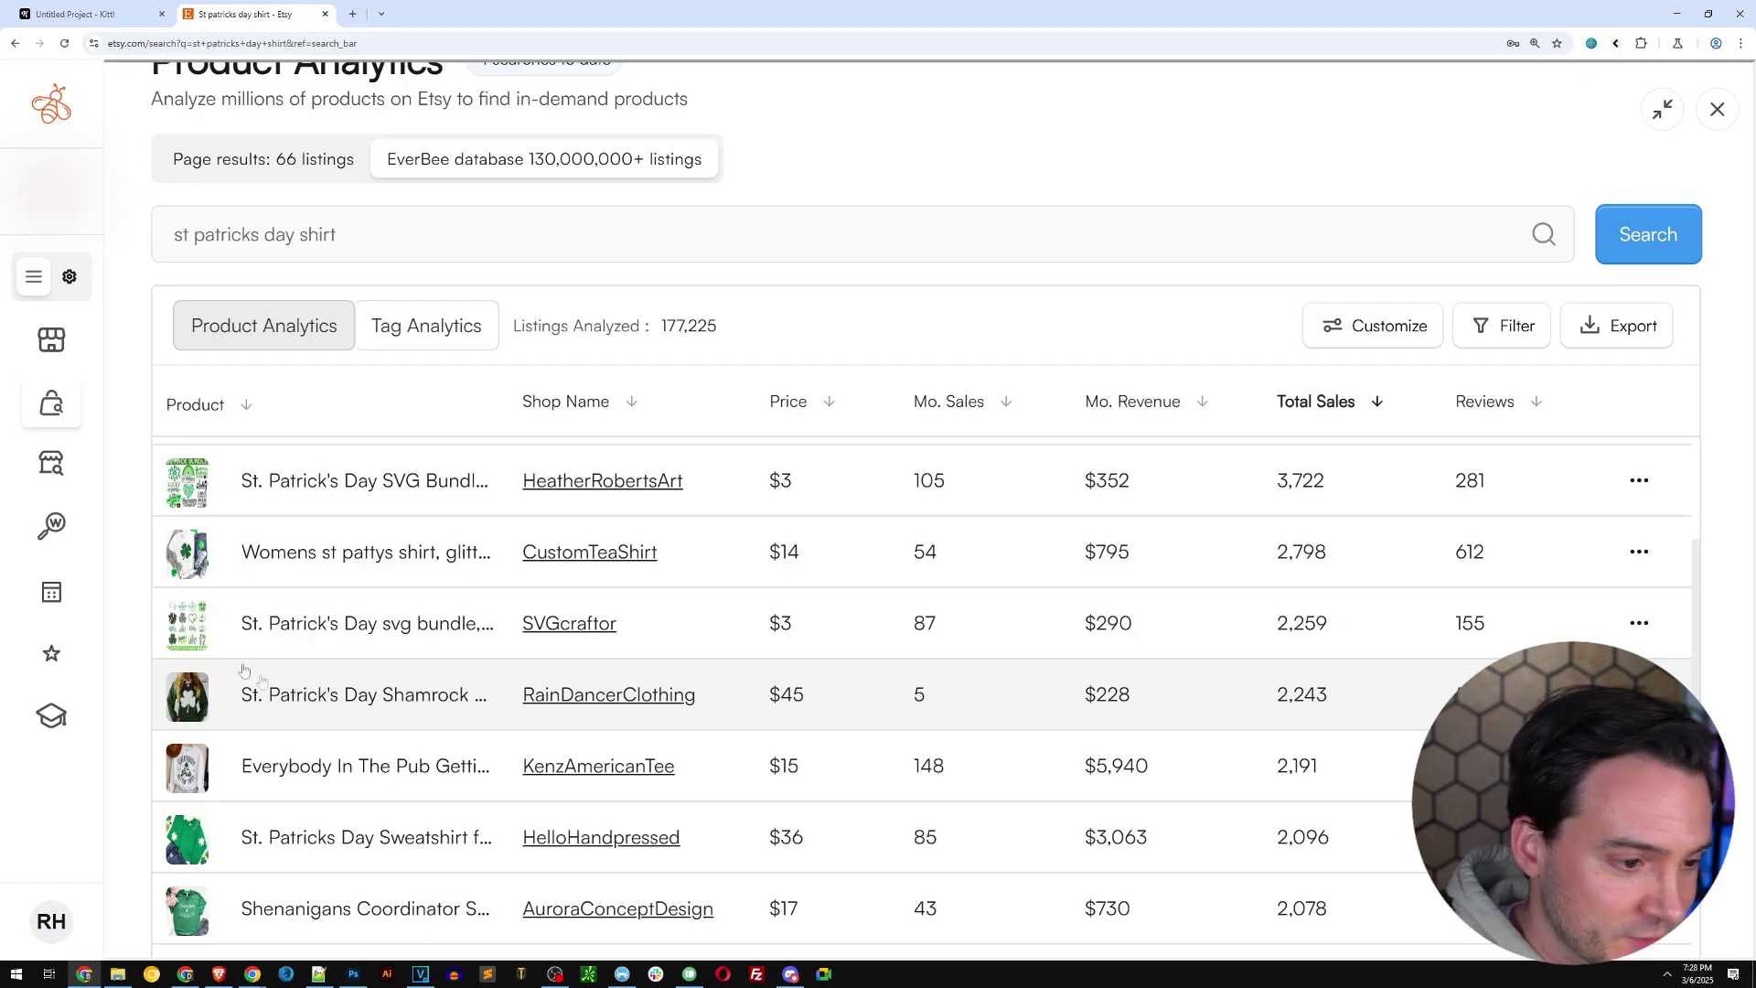
scroll(260, 681, "down", 1)
mouse_move(192, 633)
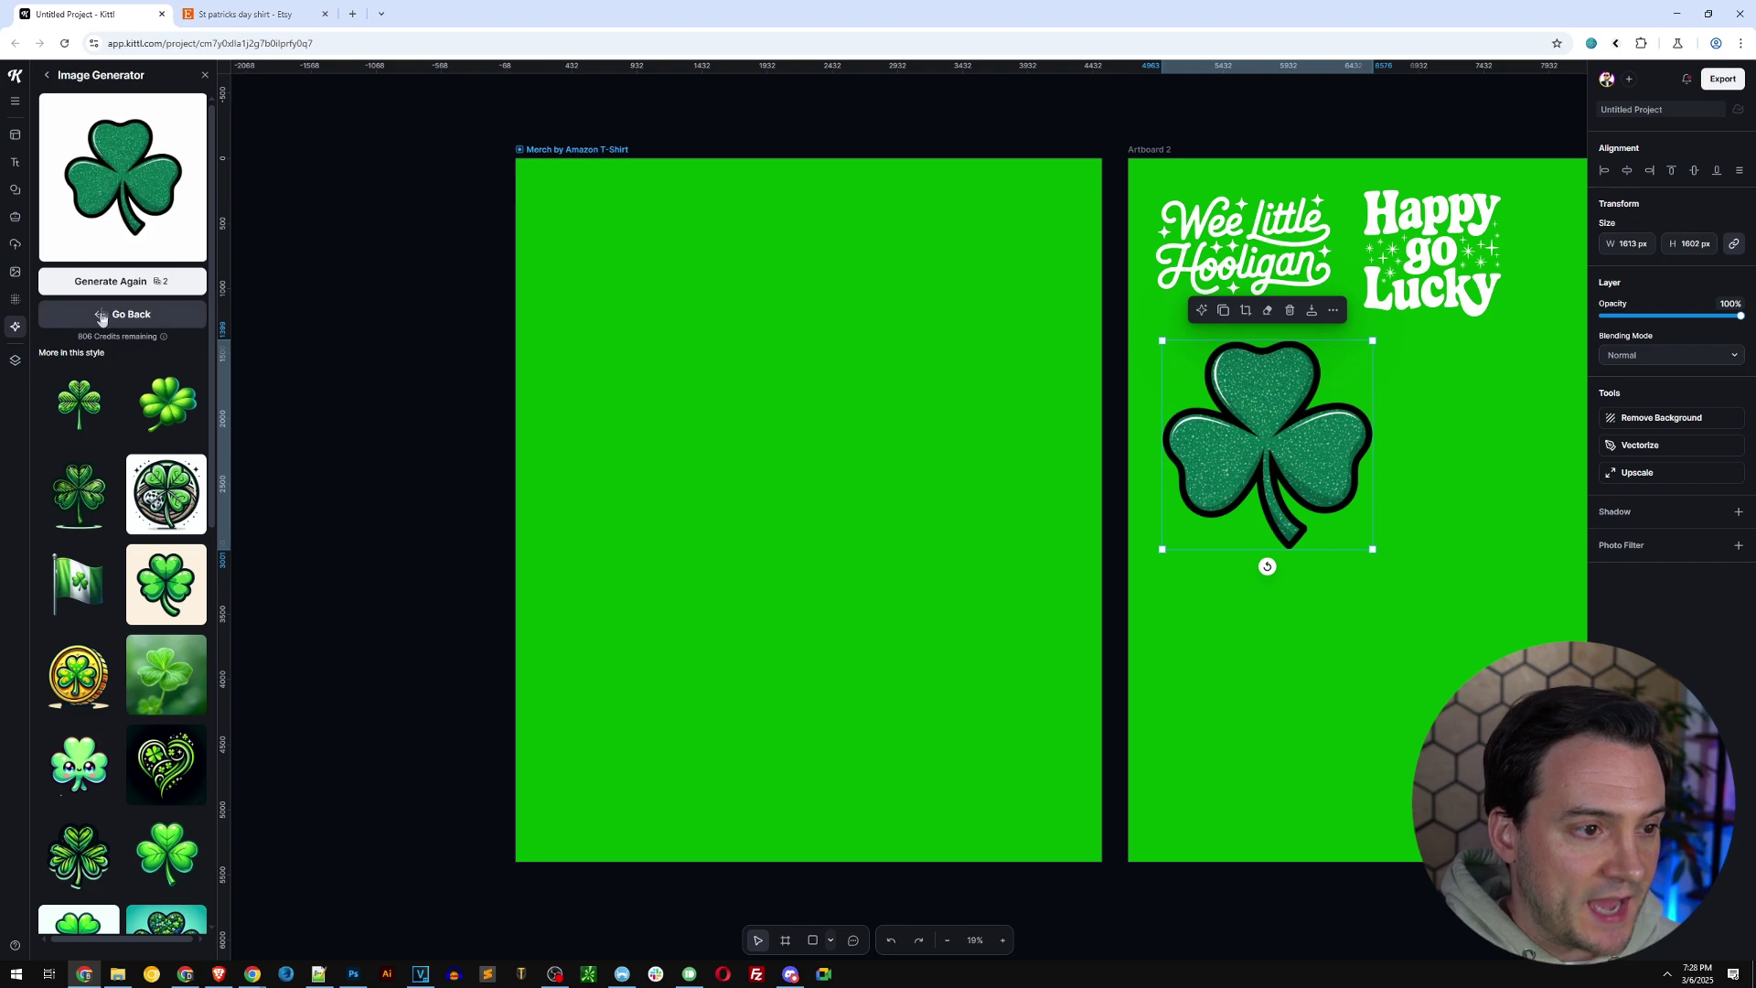
Replace the prompt with a white distressed four-leaf clover description and generate it in Cartoon clipart style.
left_click(165, 278)
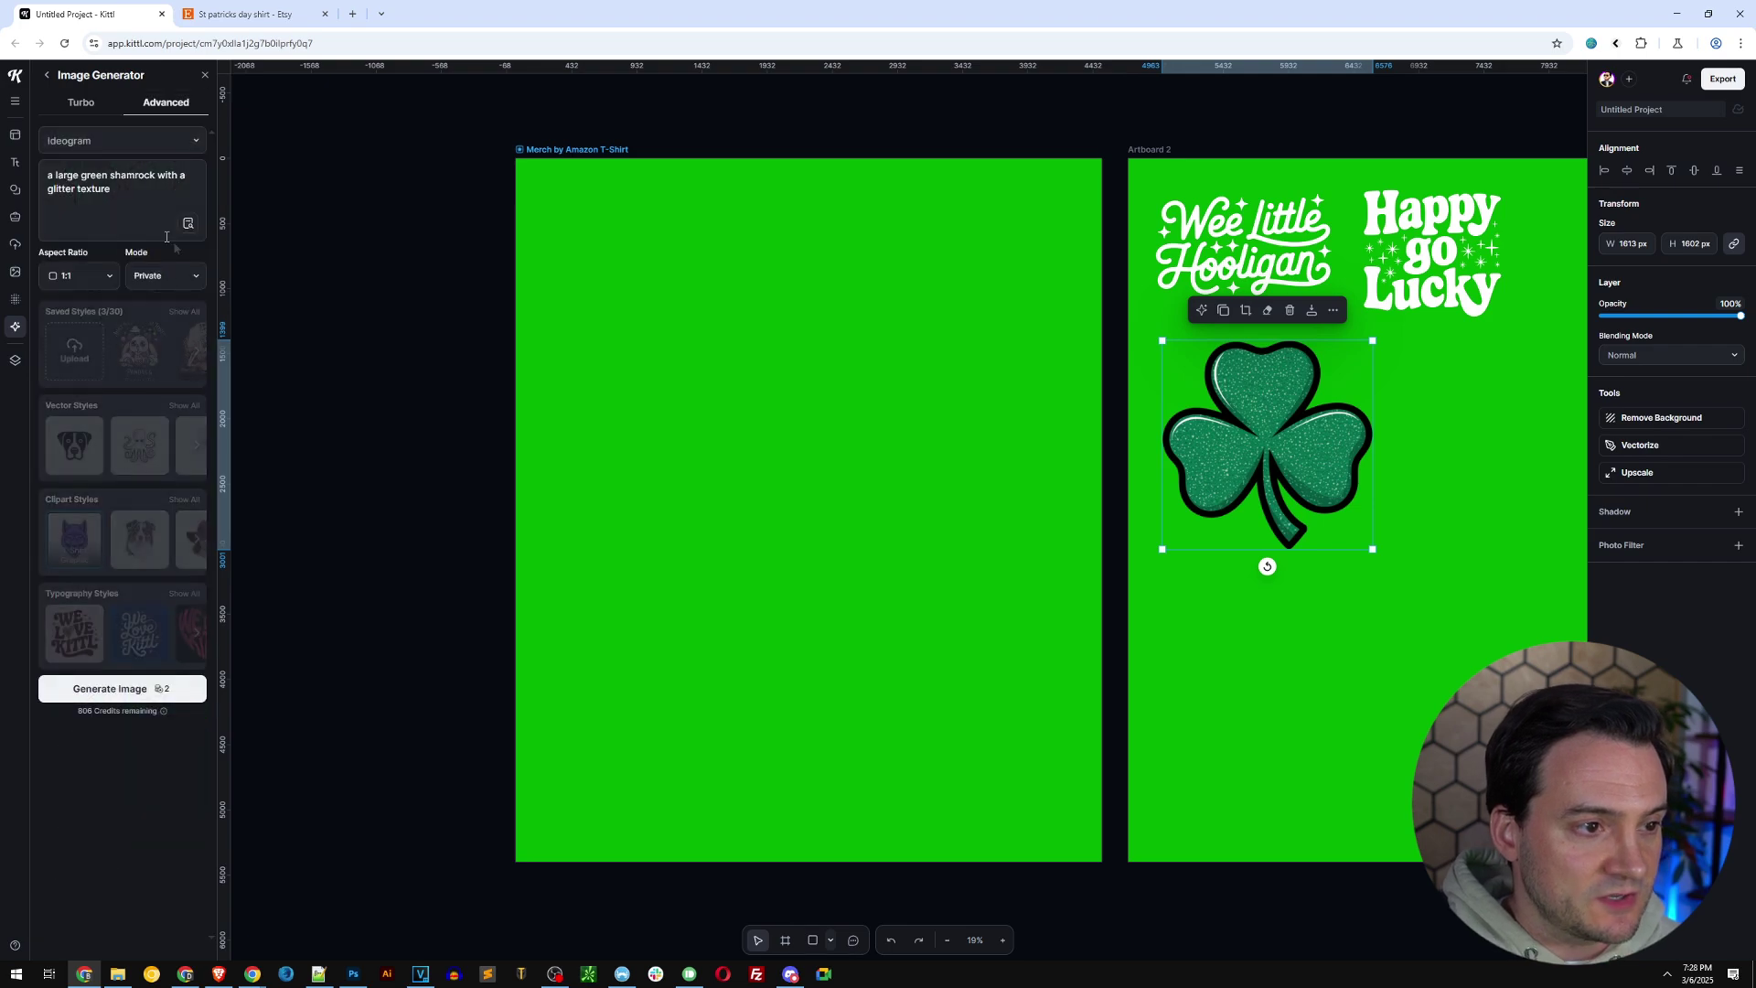
left_click(130, 195)
type("a w")
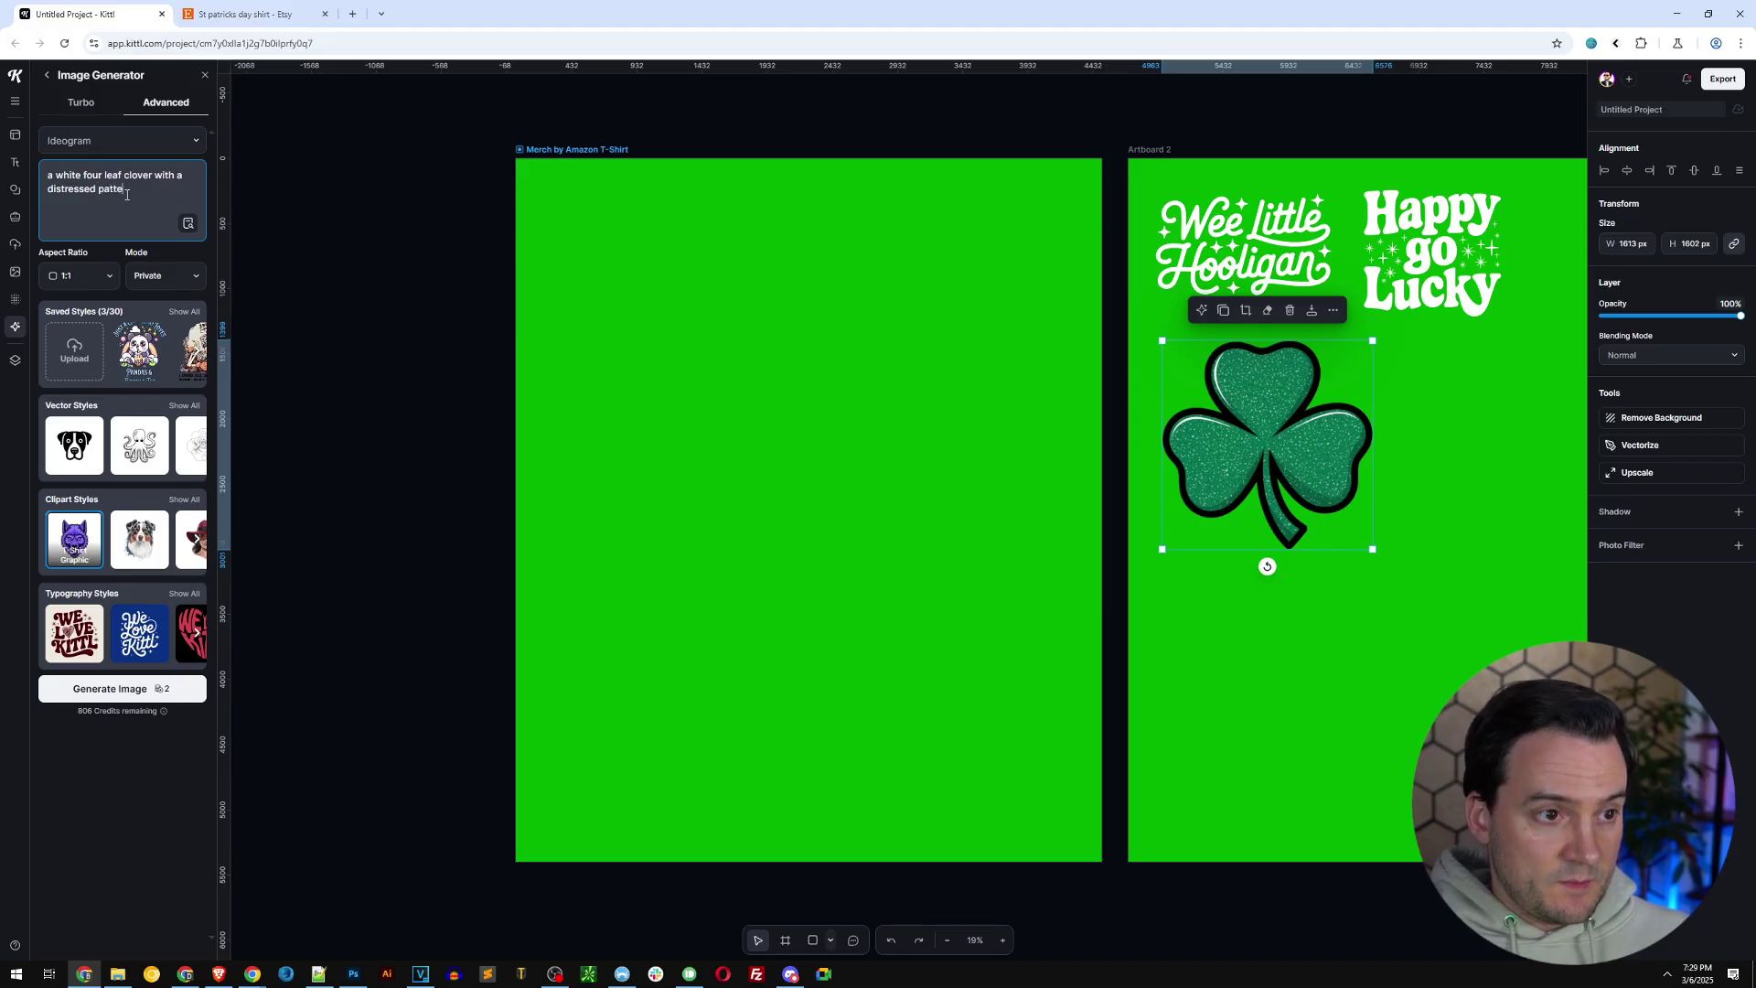
left_click(191, 501)
left_click(330, 560)
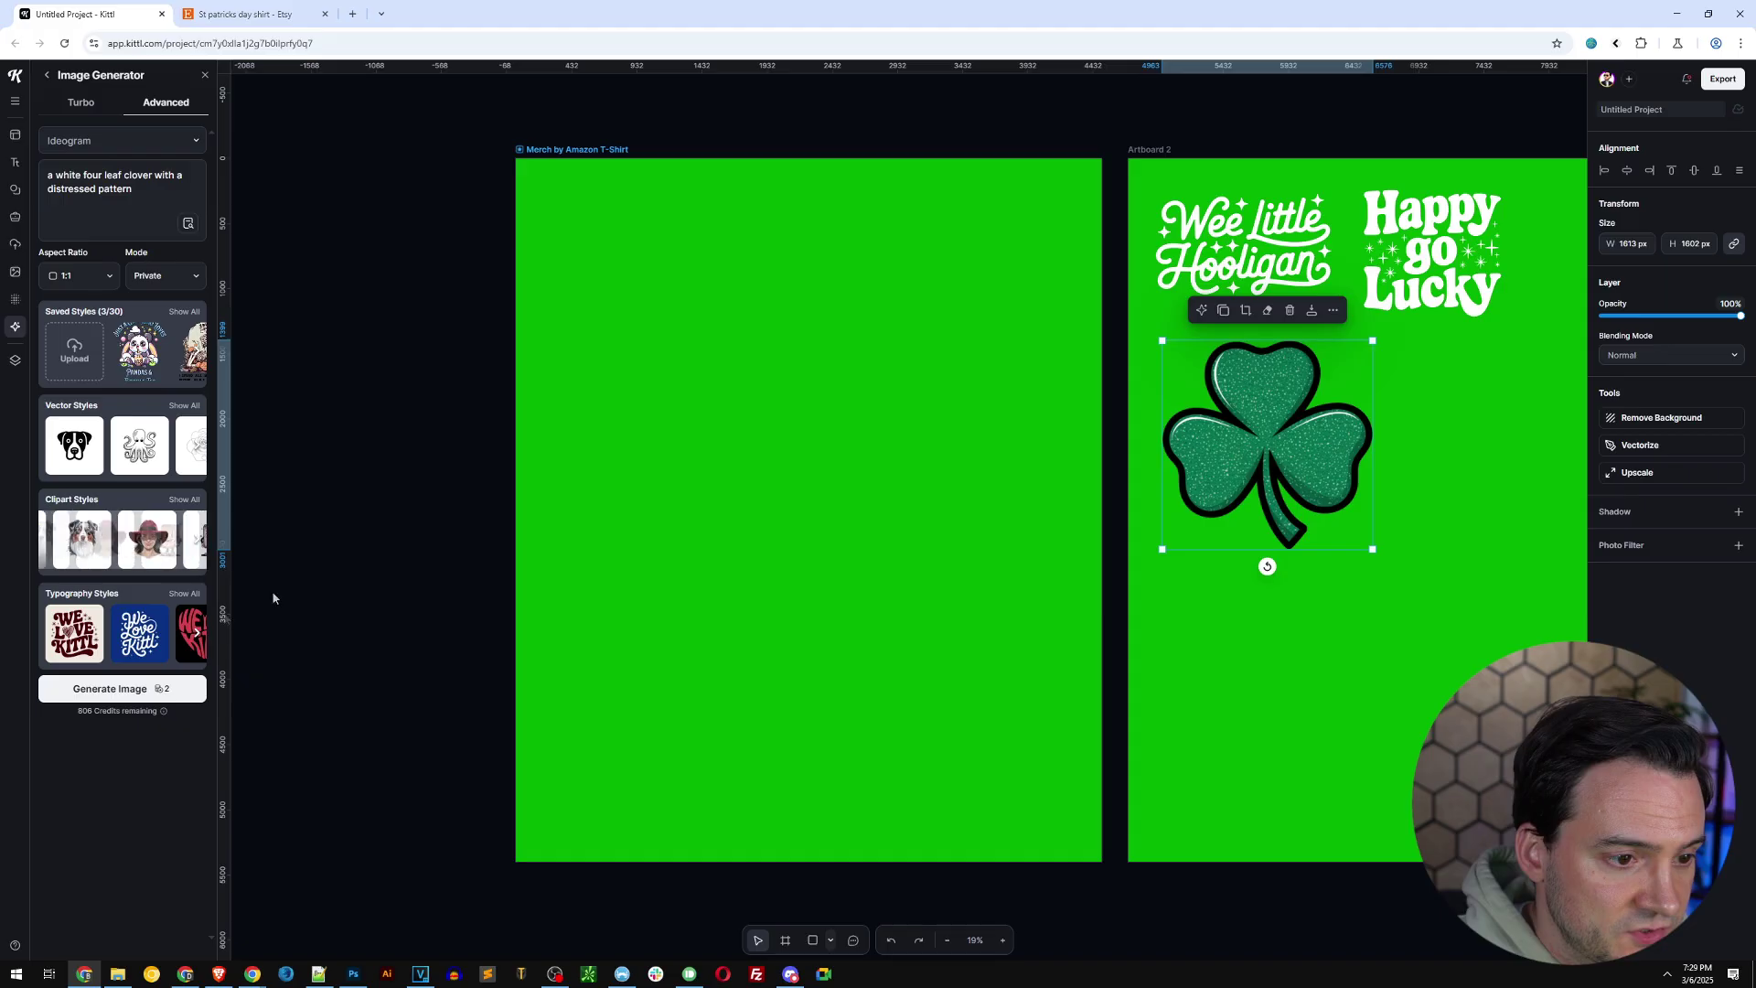
left_click(125, 689)
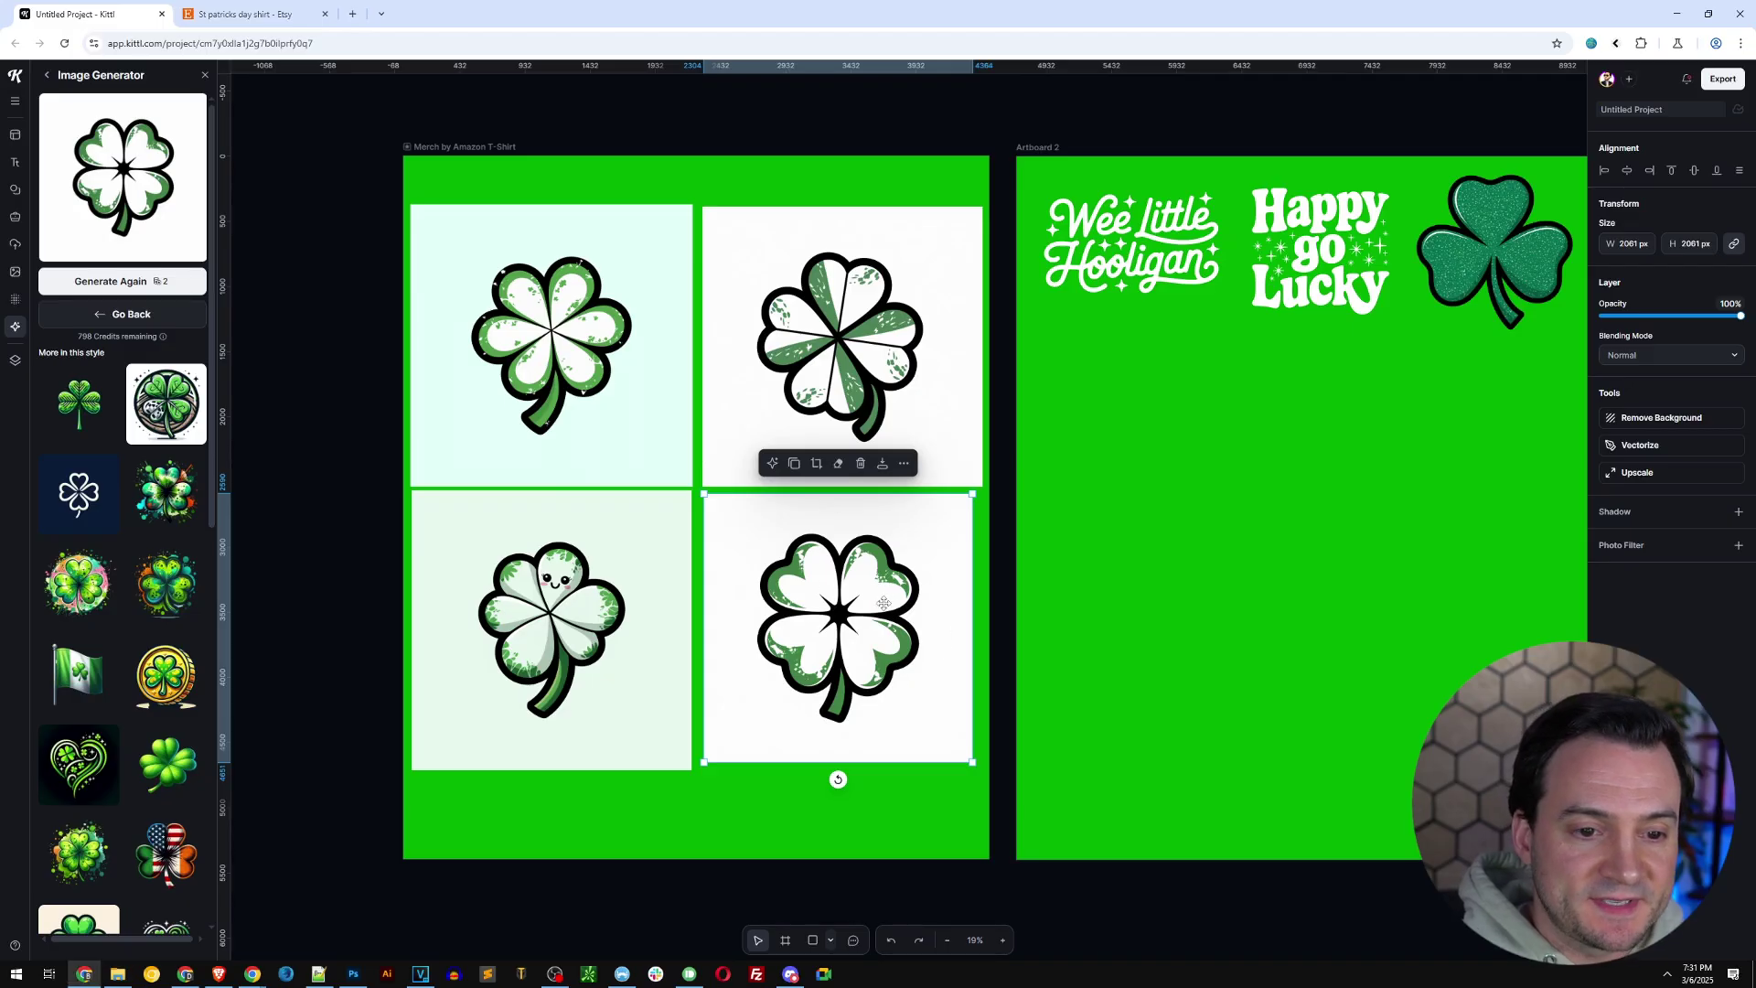
Remove the bottom-right clover's background, delete the other clovers, and drag it onto Artboard 2.
left_click(1643, 419)
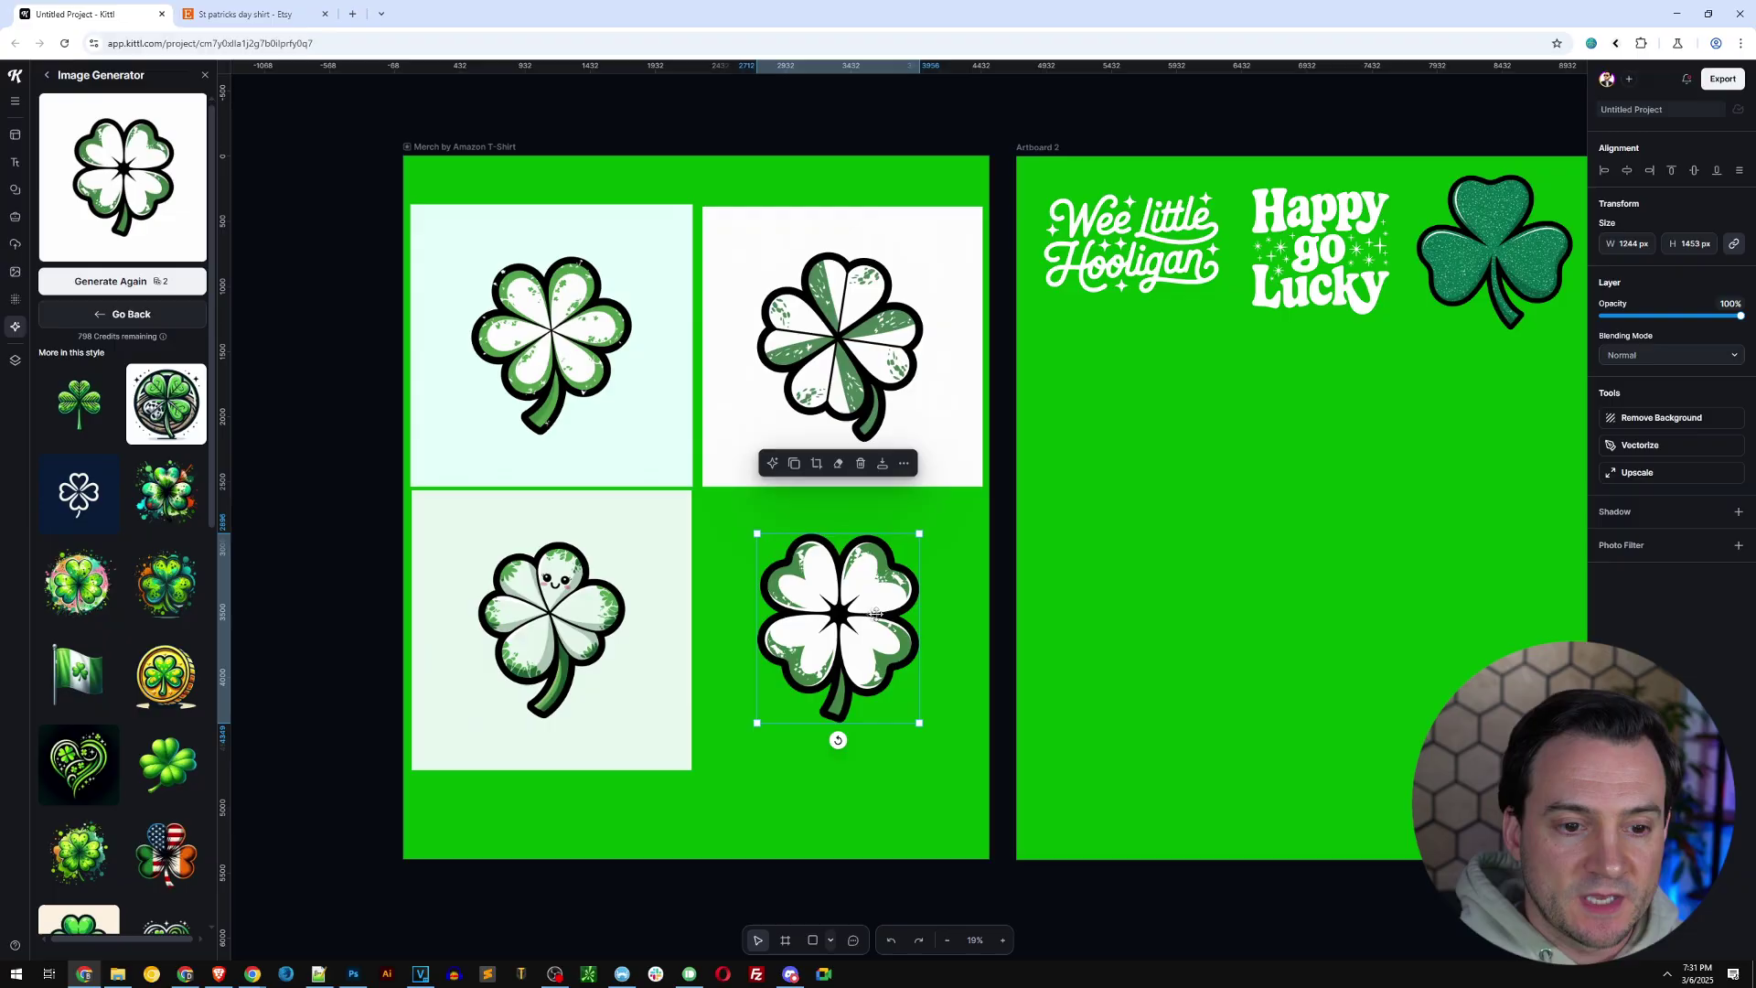
left_click(804, 299)
left_click(562, 312)
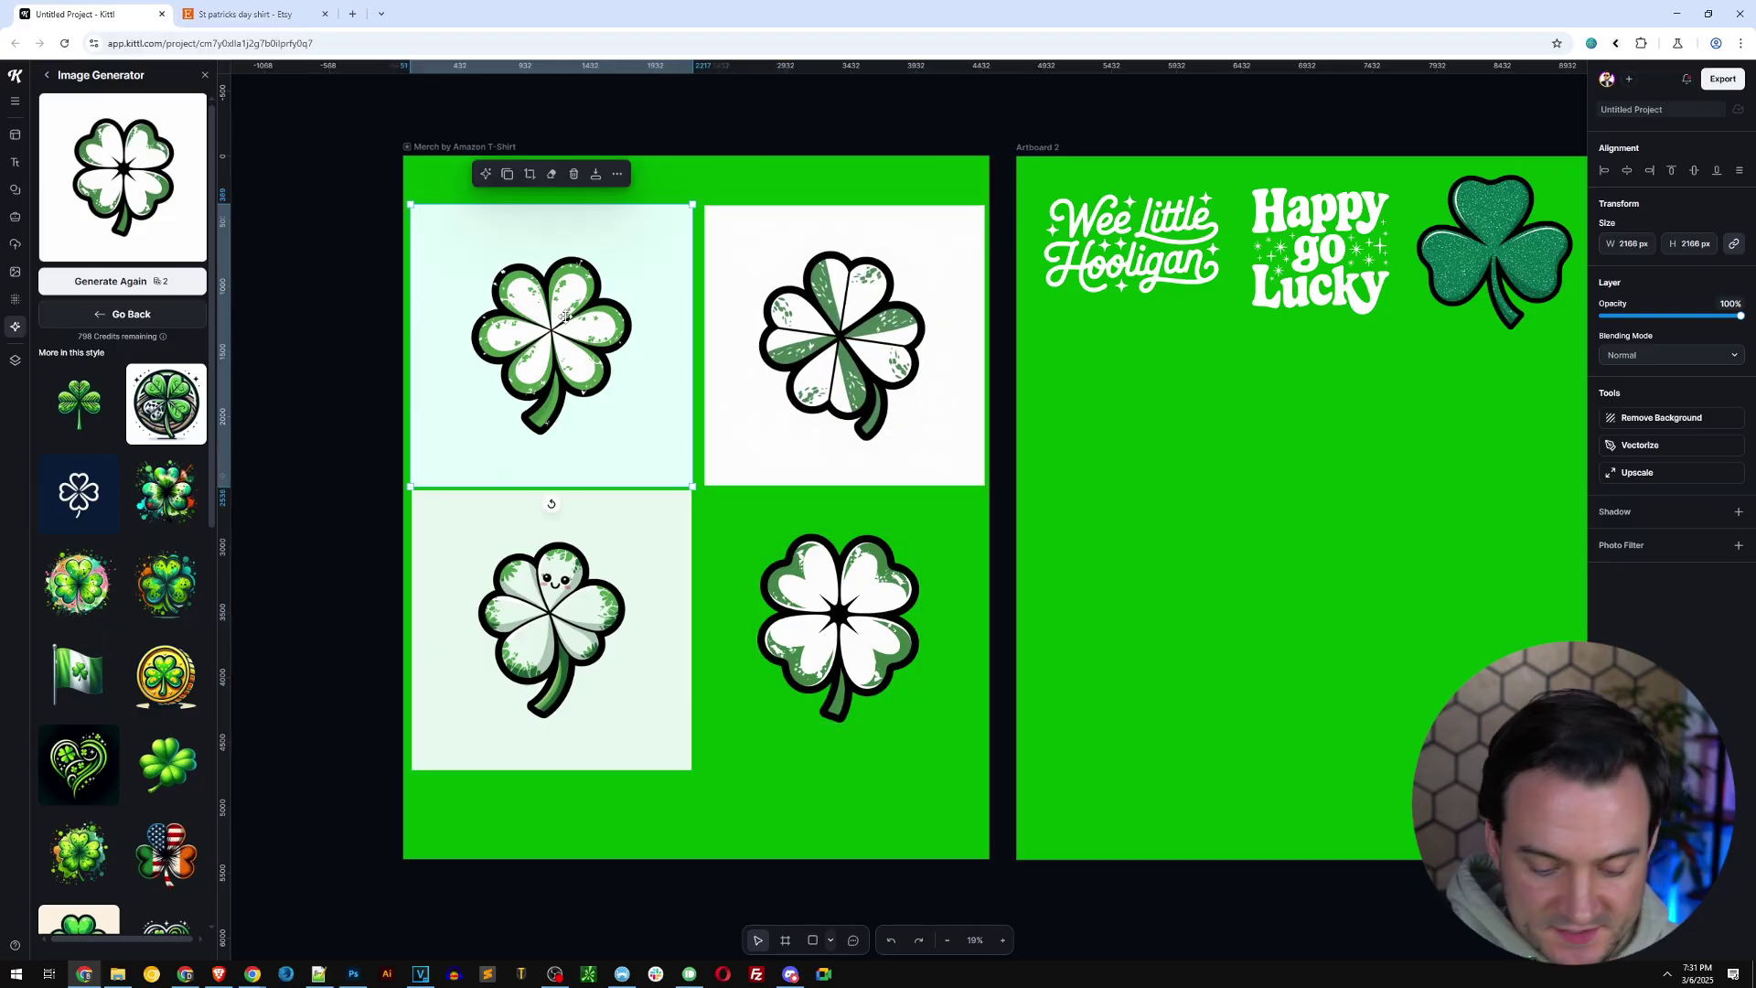
key("Delete")
key("Delete")
key("Delete")
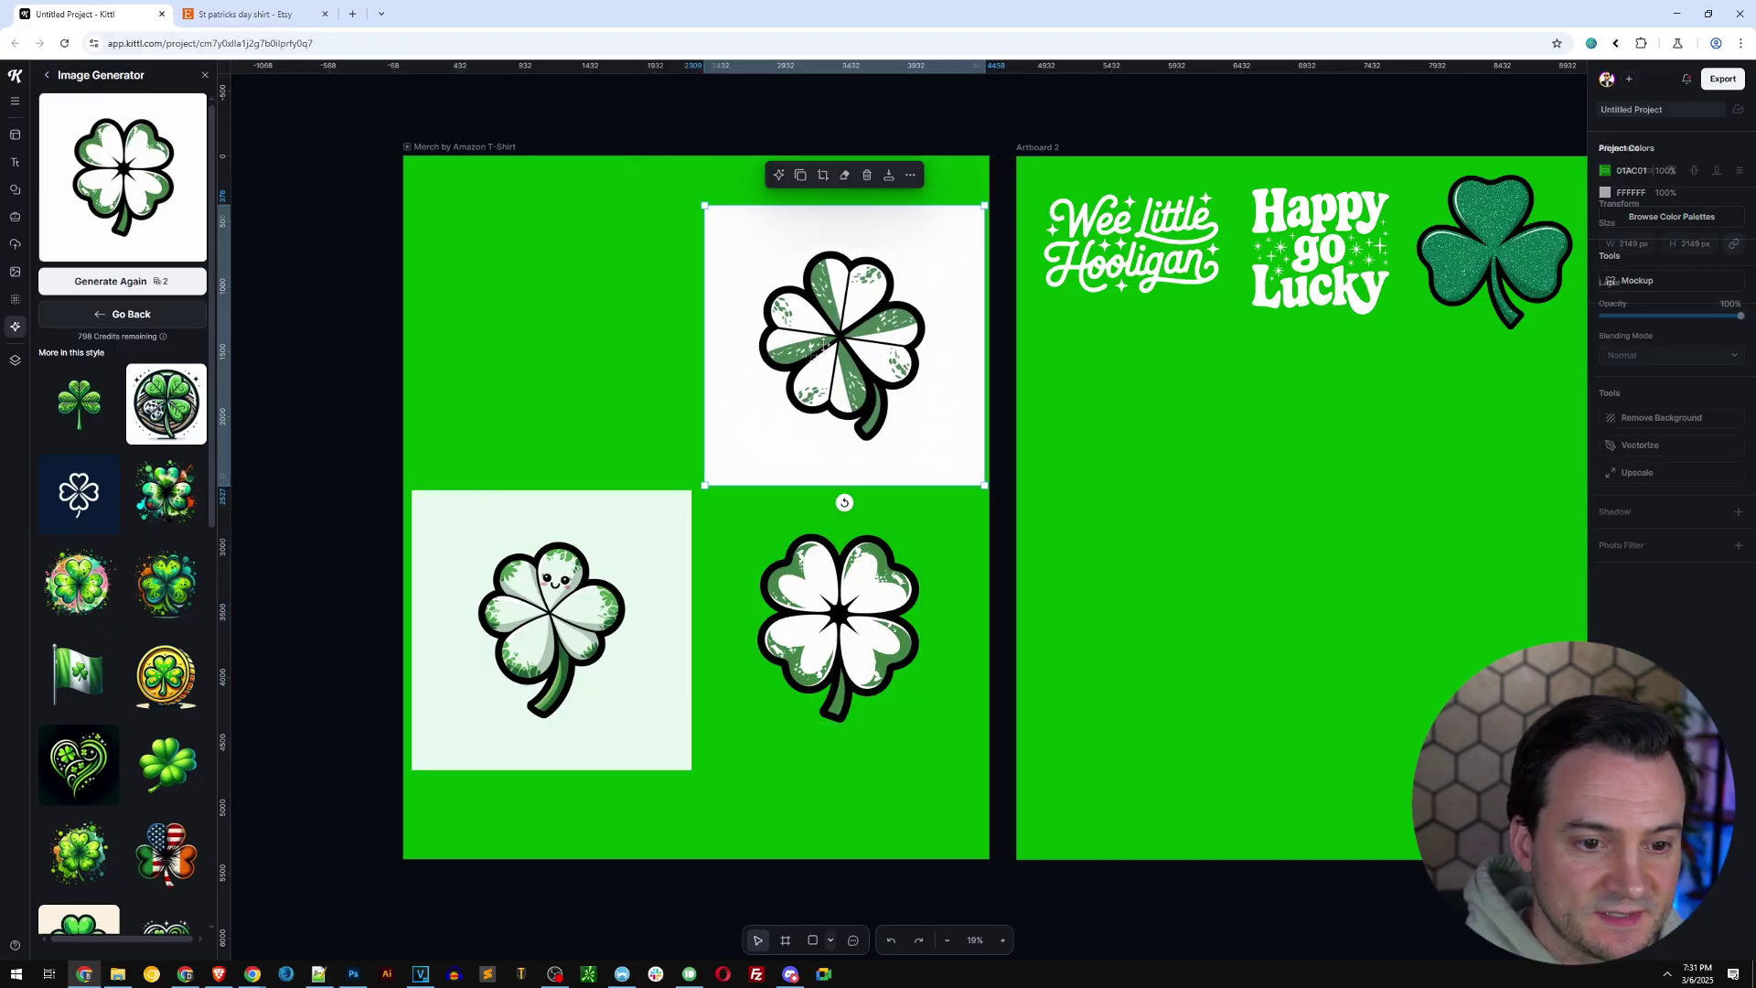
left_click_drag(855, 620, 1145, 420)
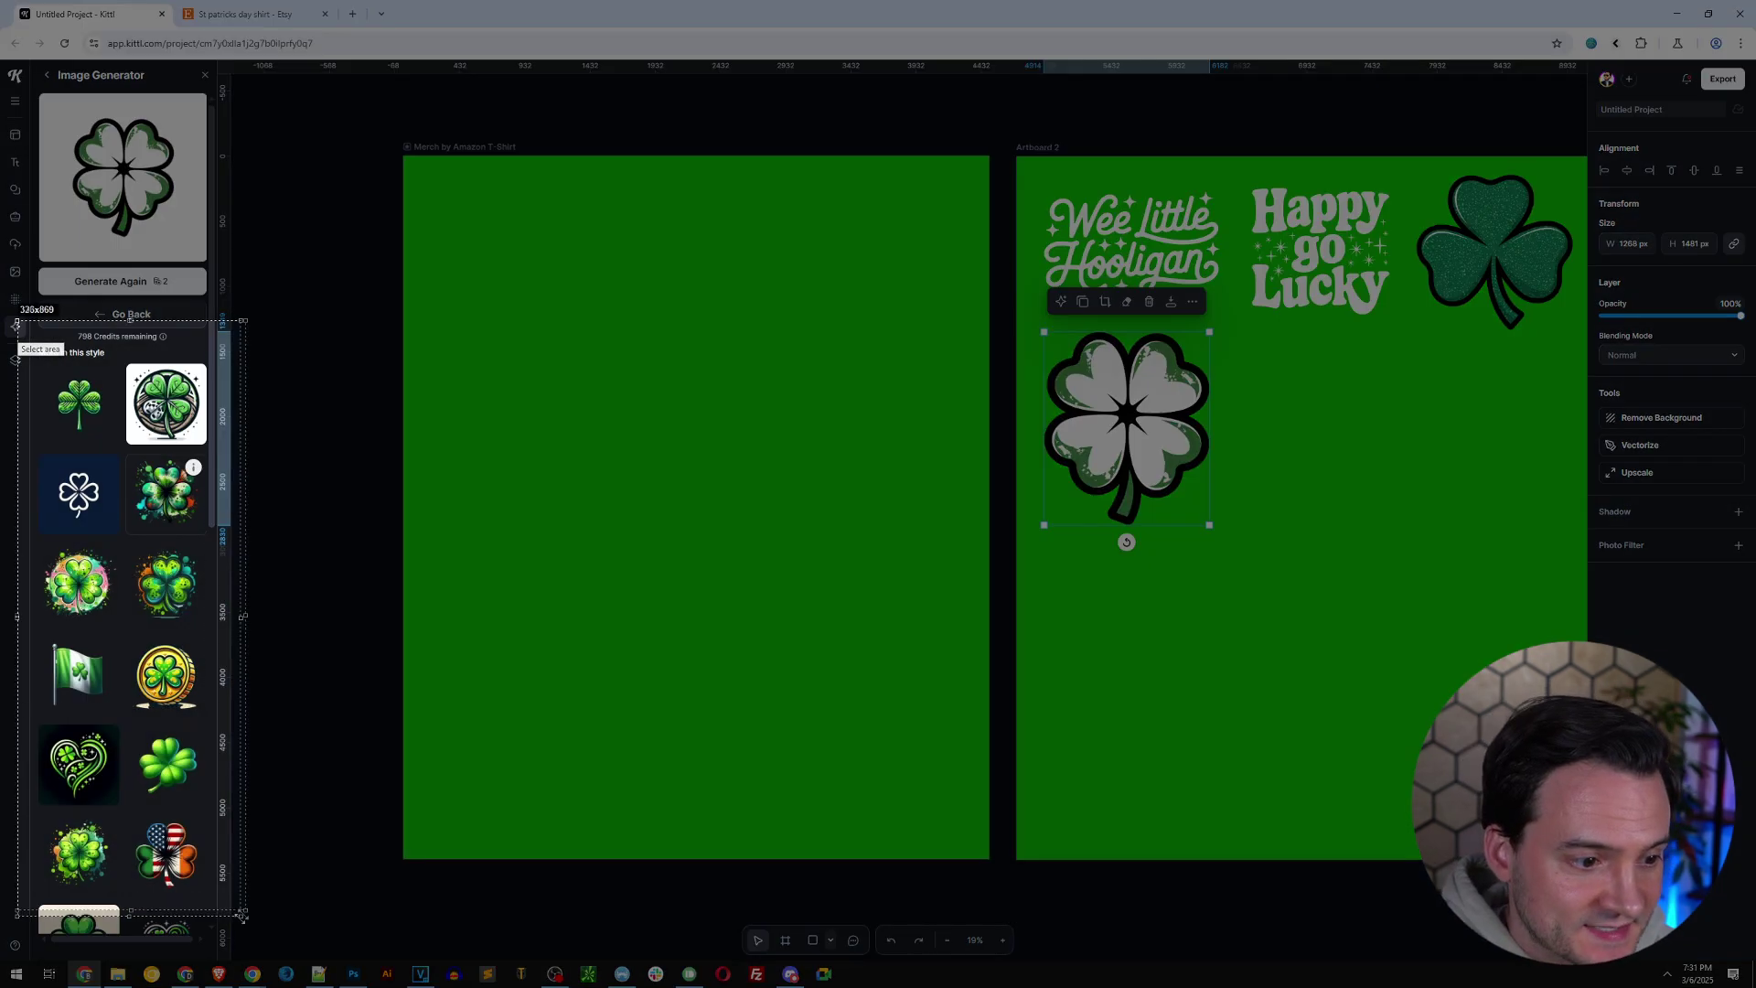
Add the bright green clover, remove its background, place it on Artboard 2, and delete the white clover.
scroll(159, 767, "down", 4)
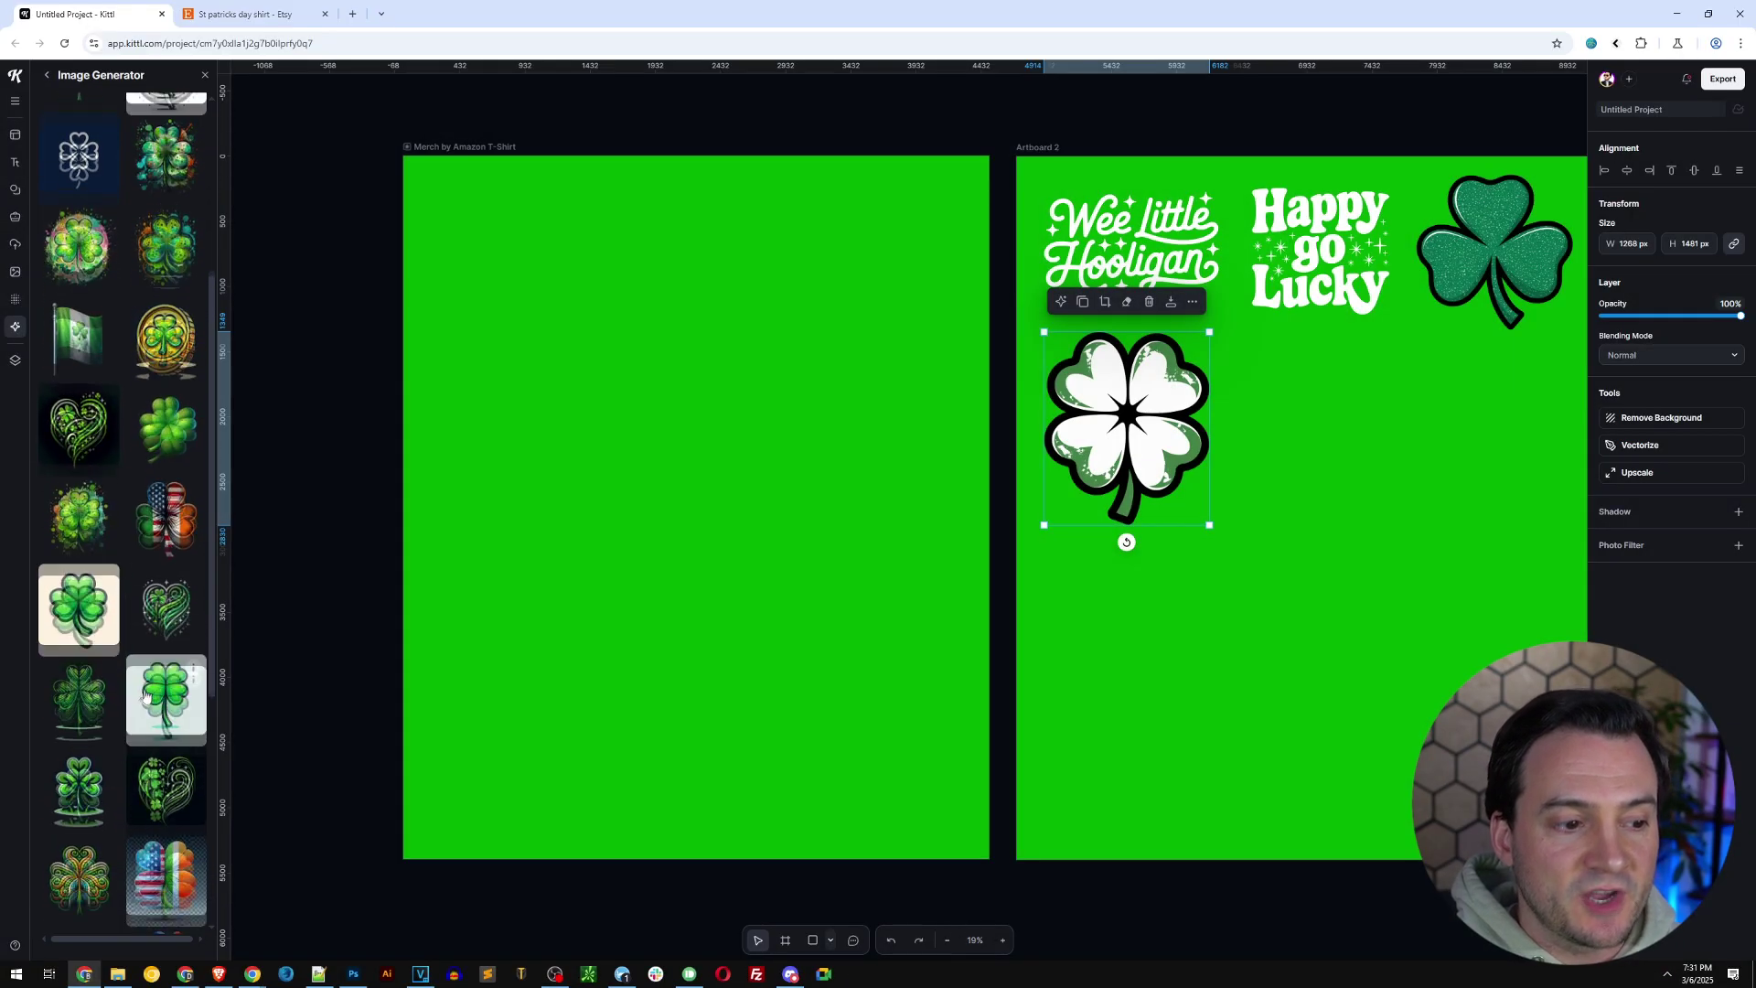
left_click(191, 686)
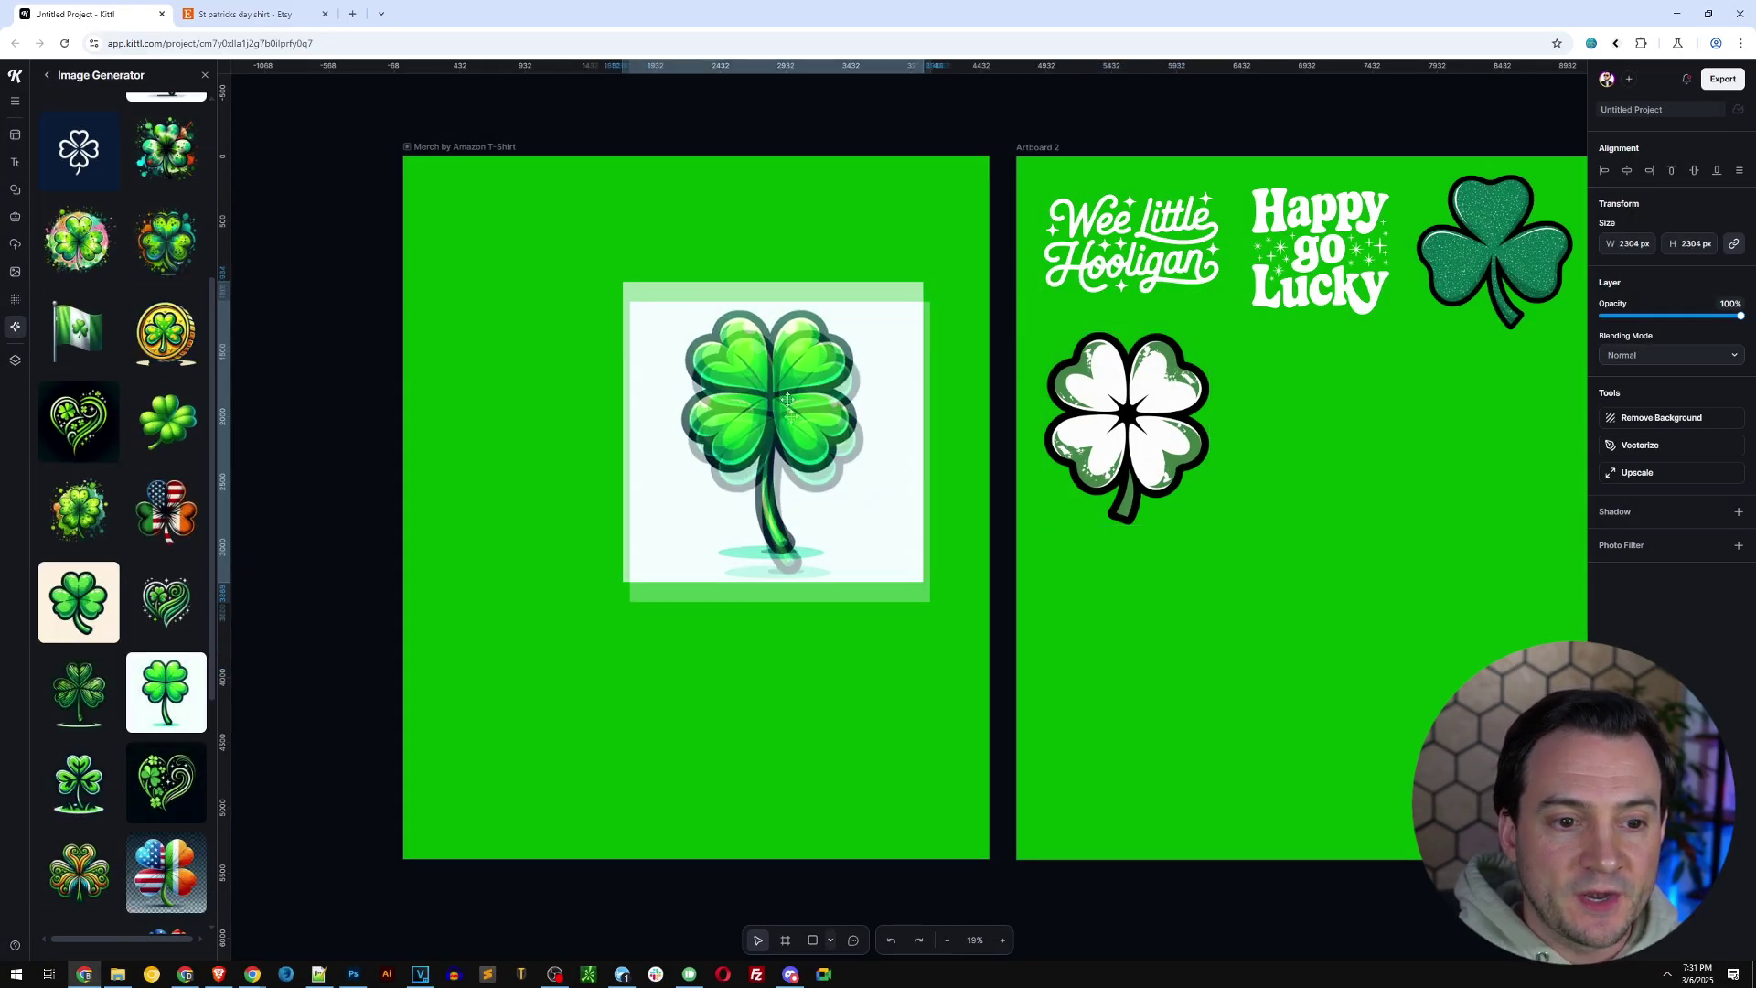
left_click(1661, 417)
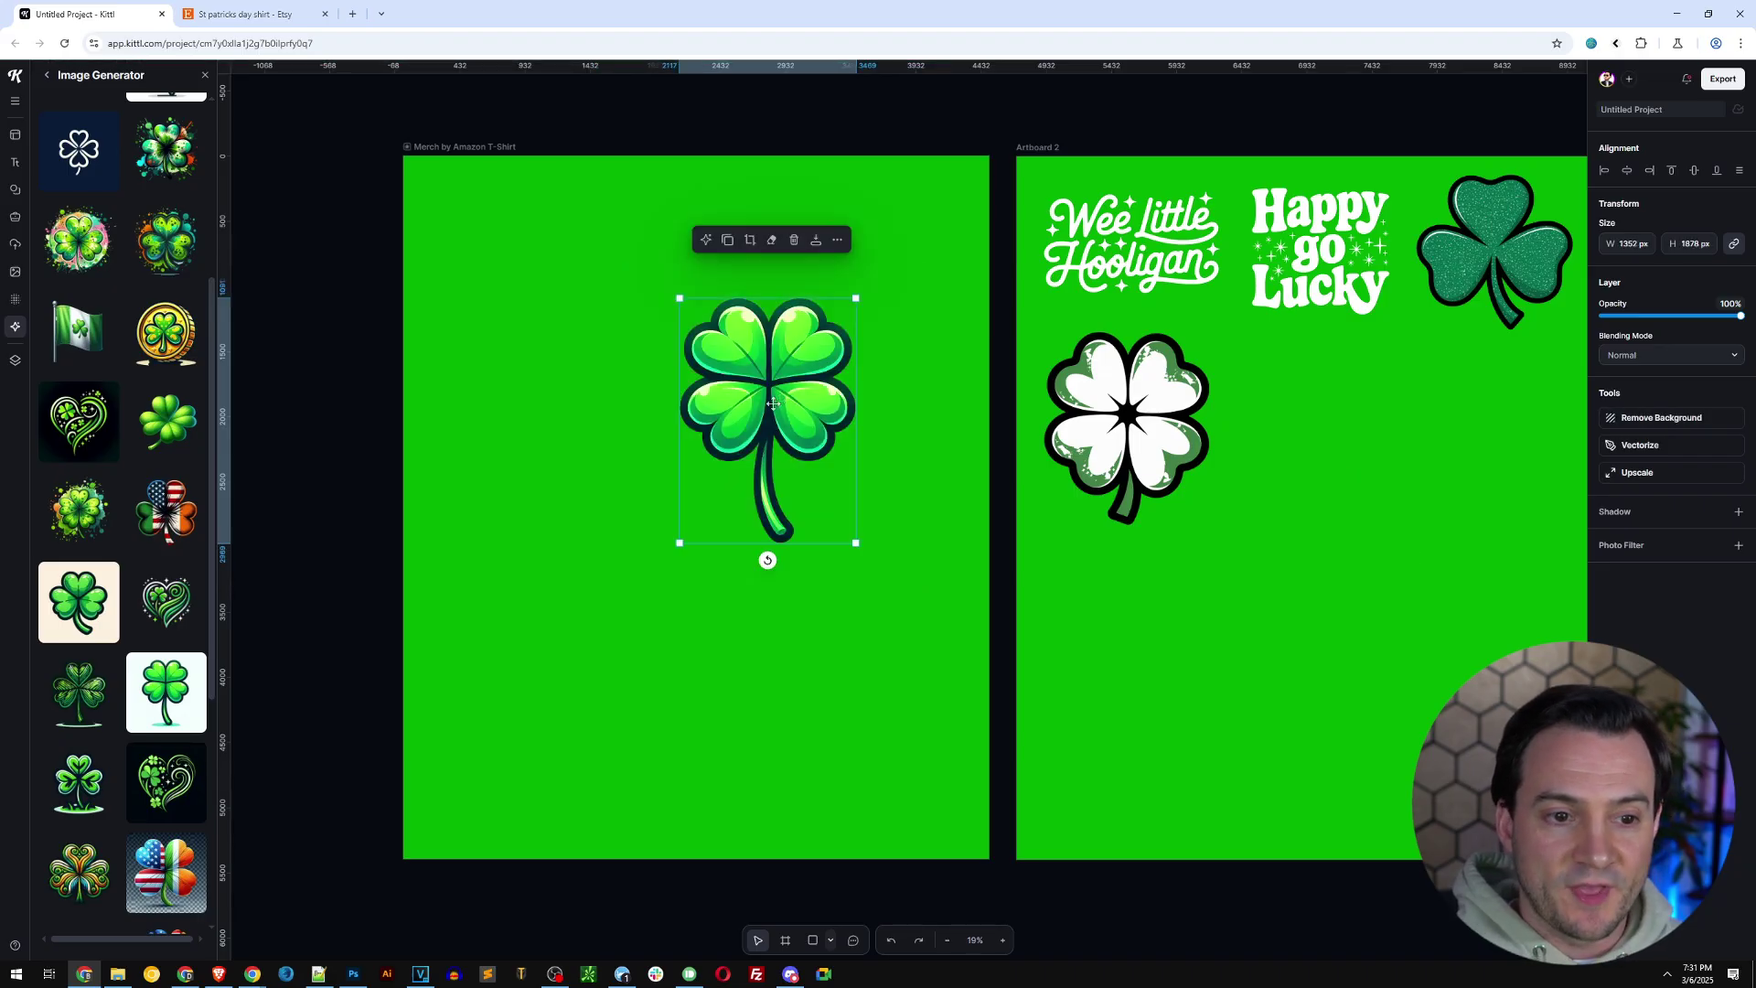
left_click_drag(772, 403, 1098, 418)
left_click(1098, 418)
key("Delete")
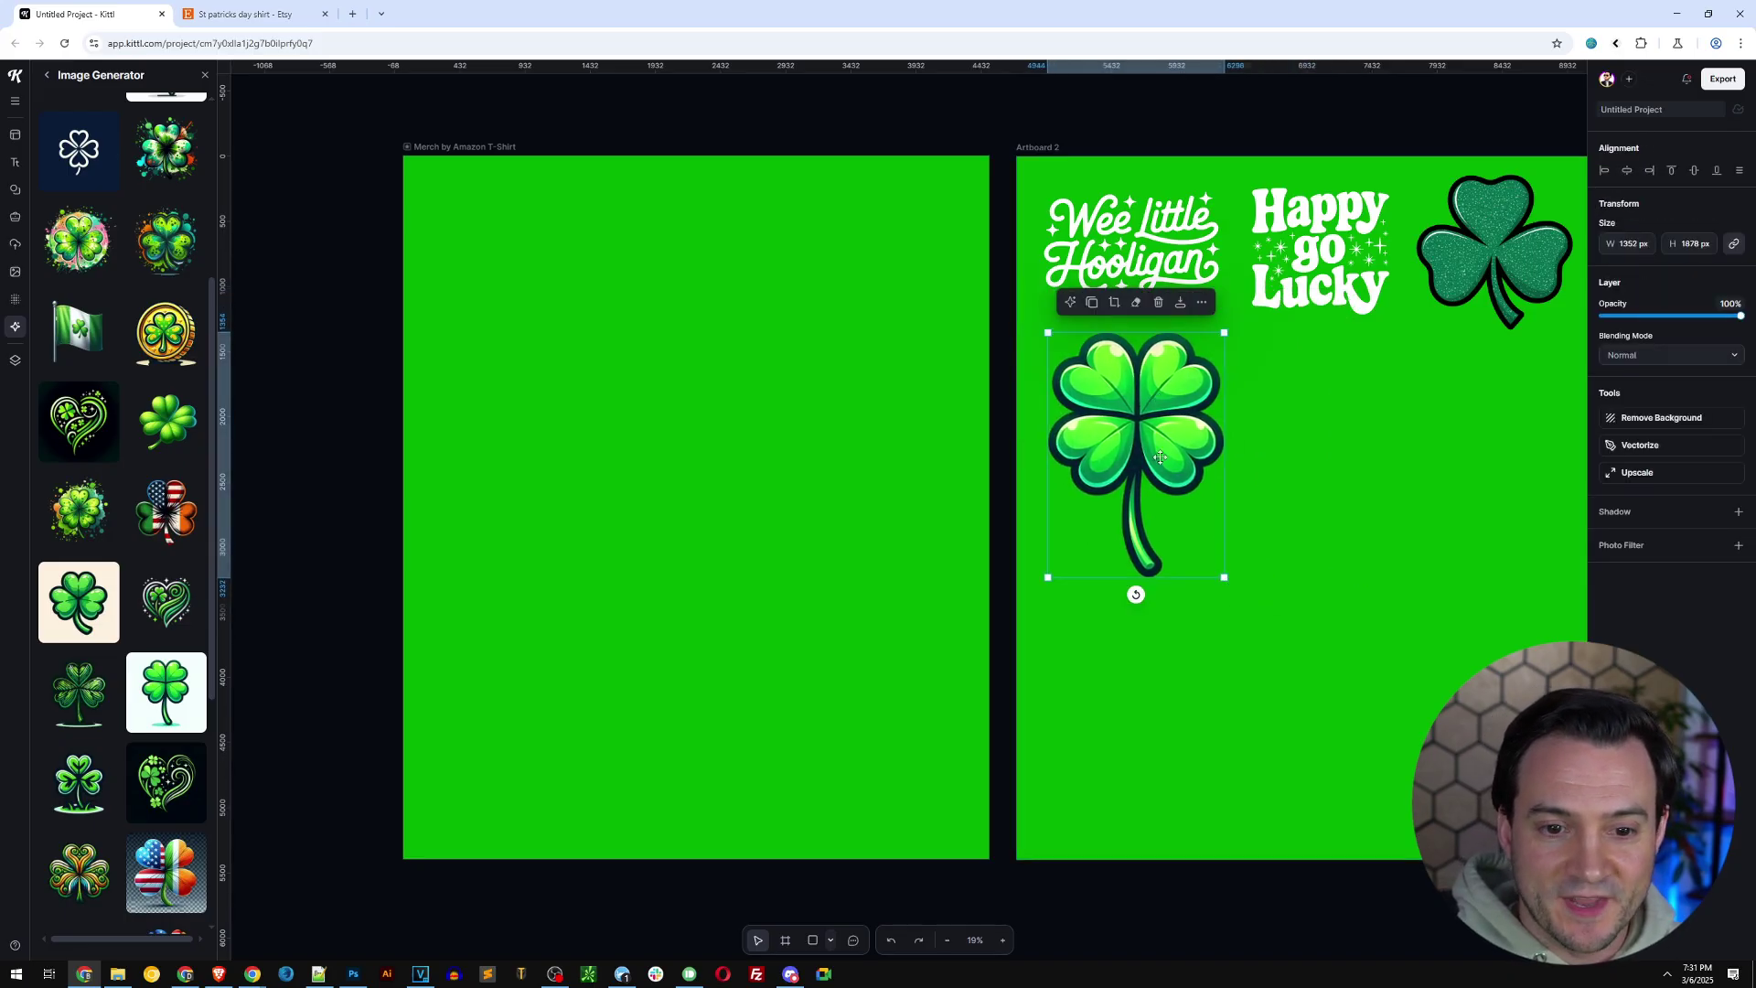
Review the Etsy product research tab, then return to Kittl's image prompt form.
left_click(239, 14)
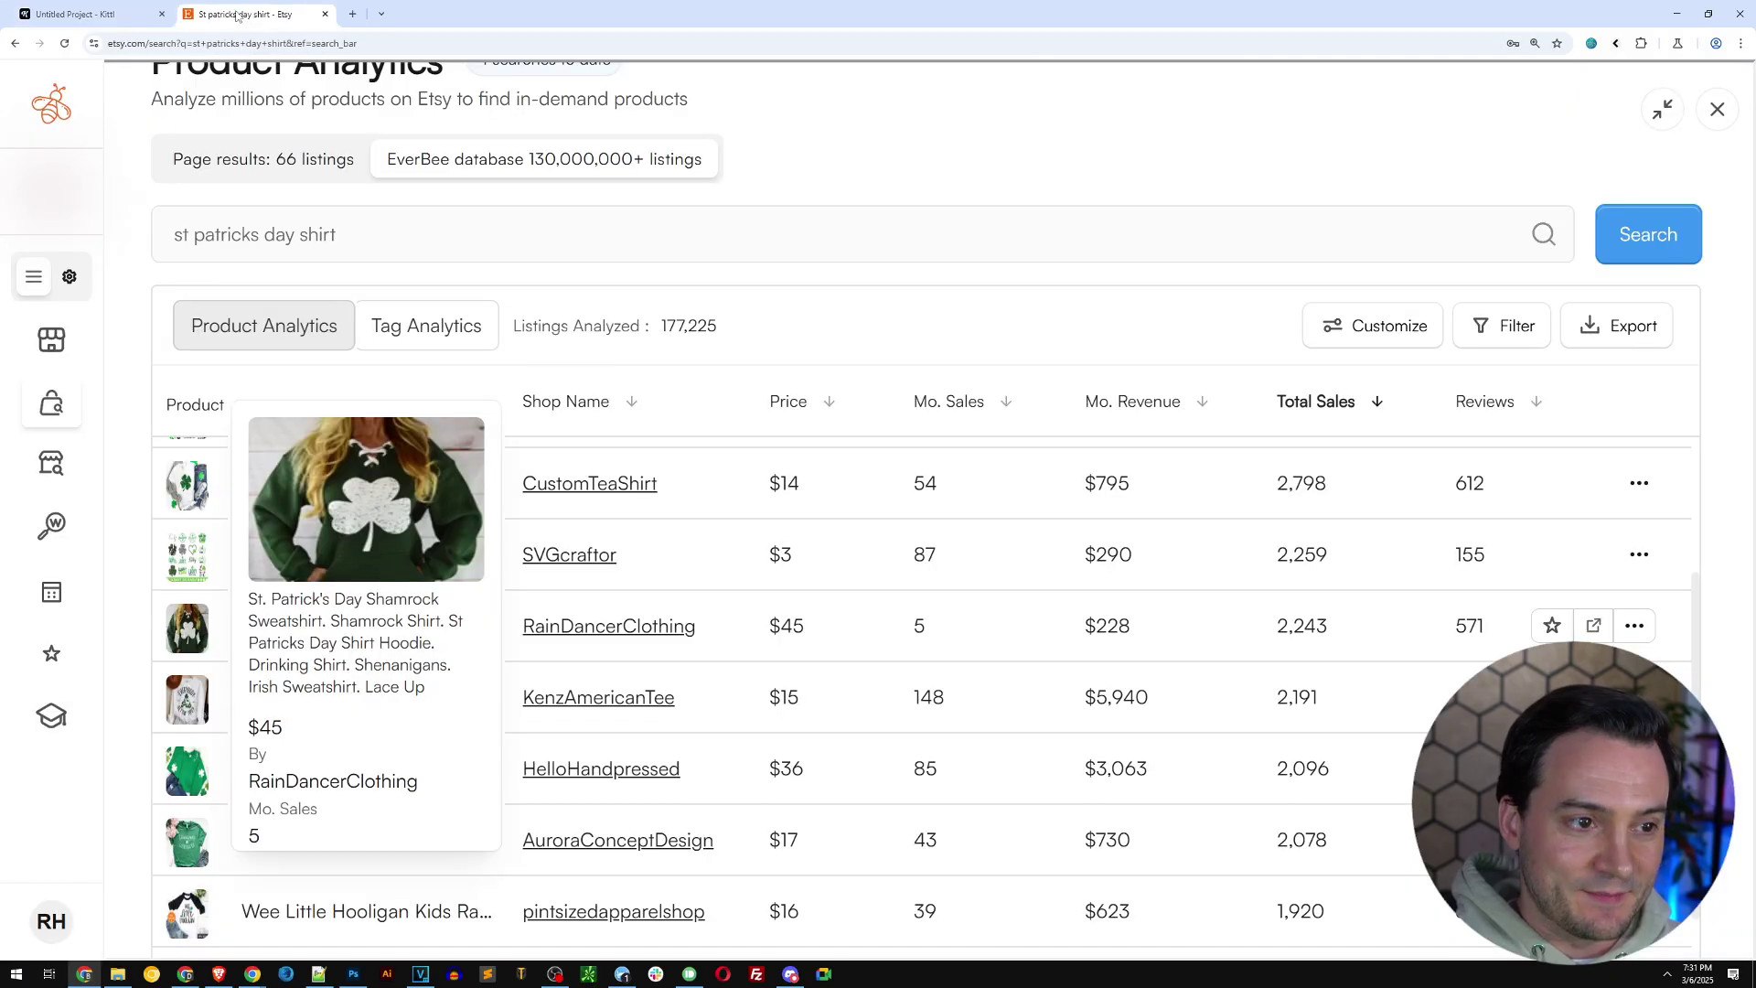
scroll(181, 695, "down", 2)
mouse_move(181, 709)
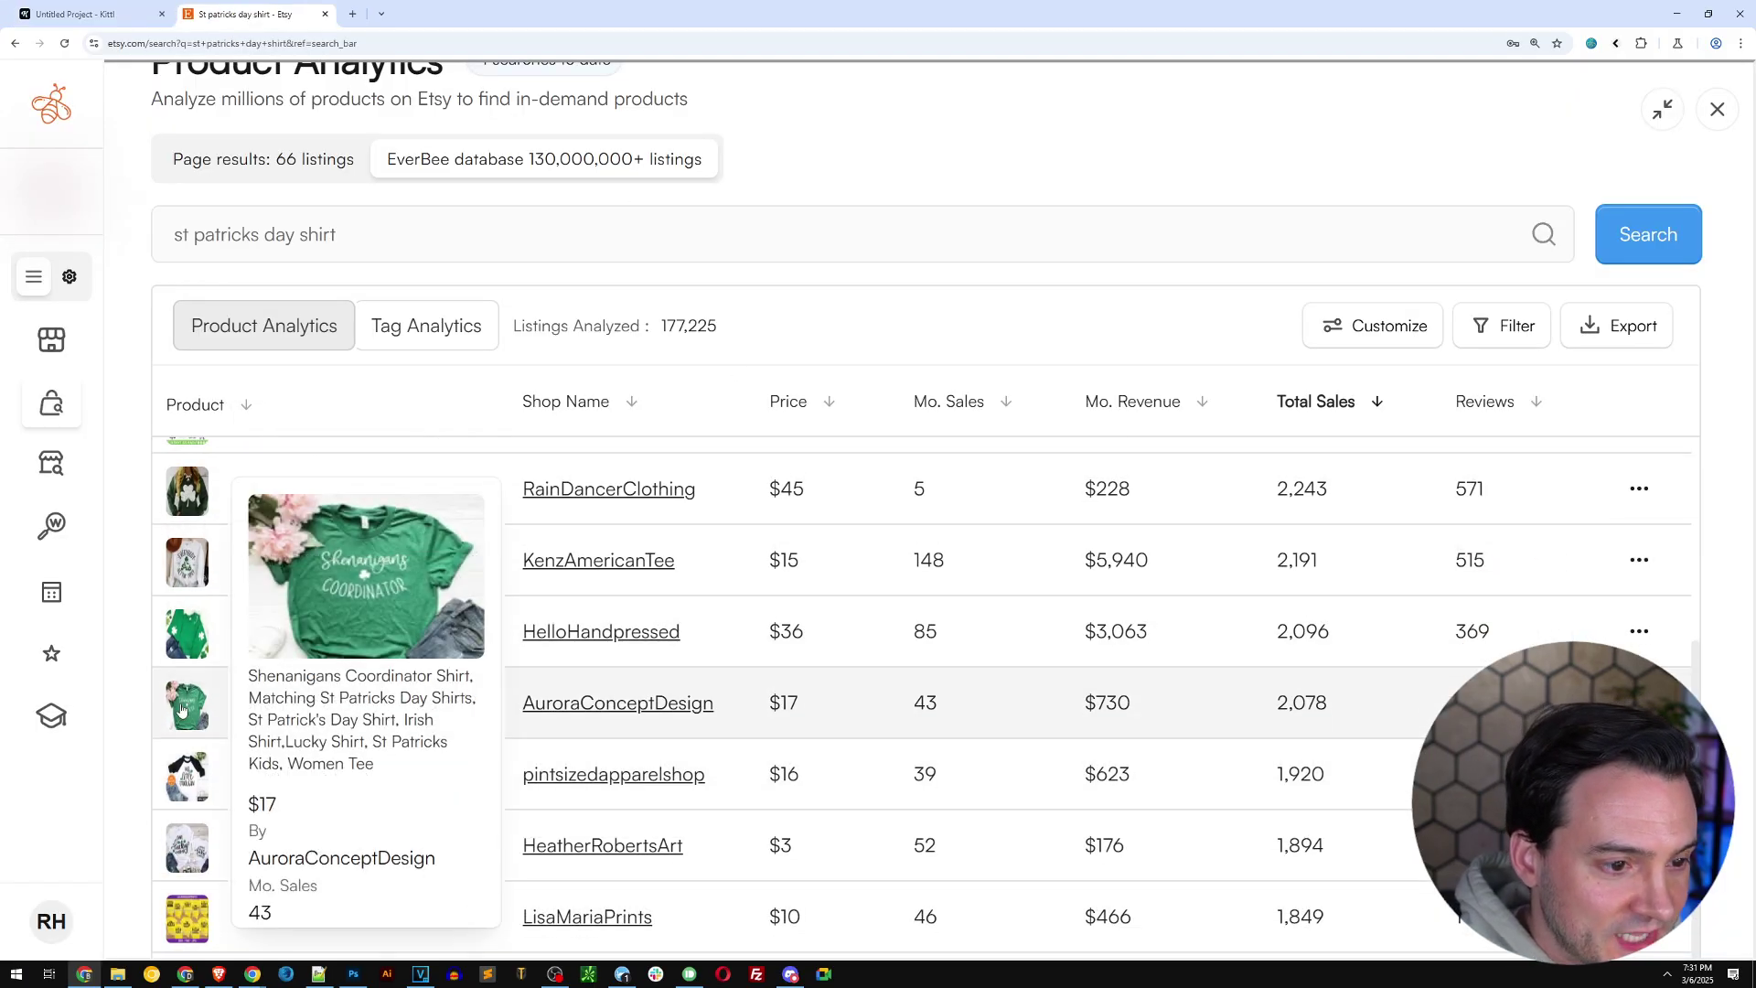
left_click(82, 14)
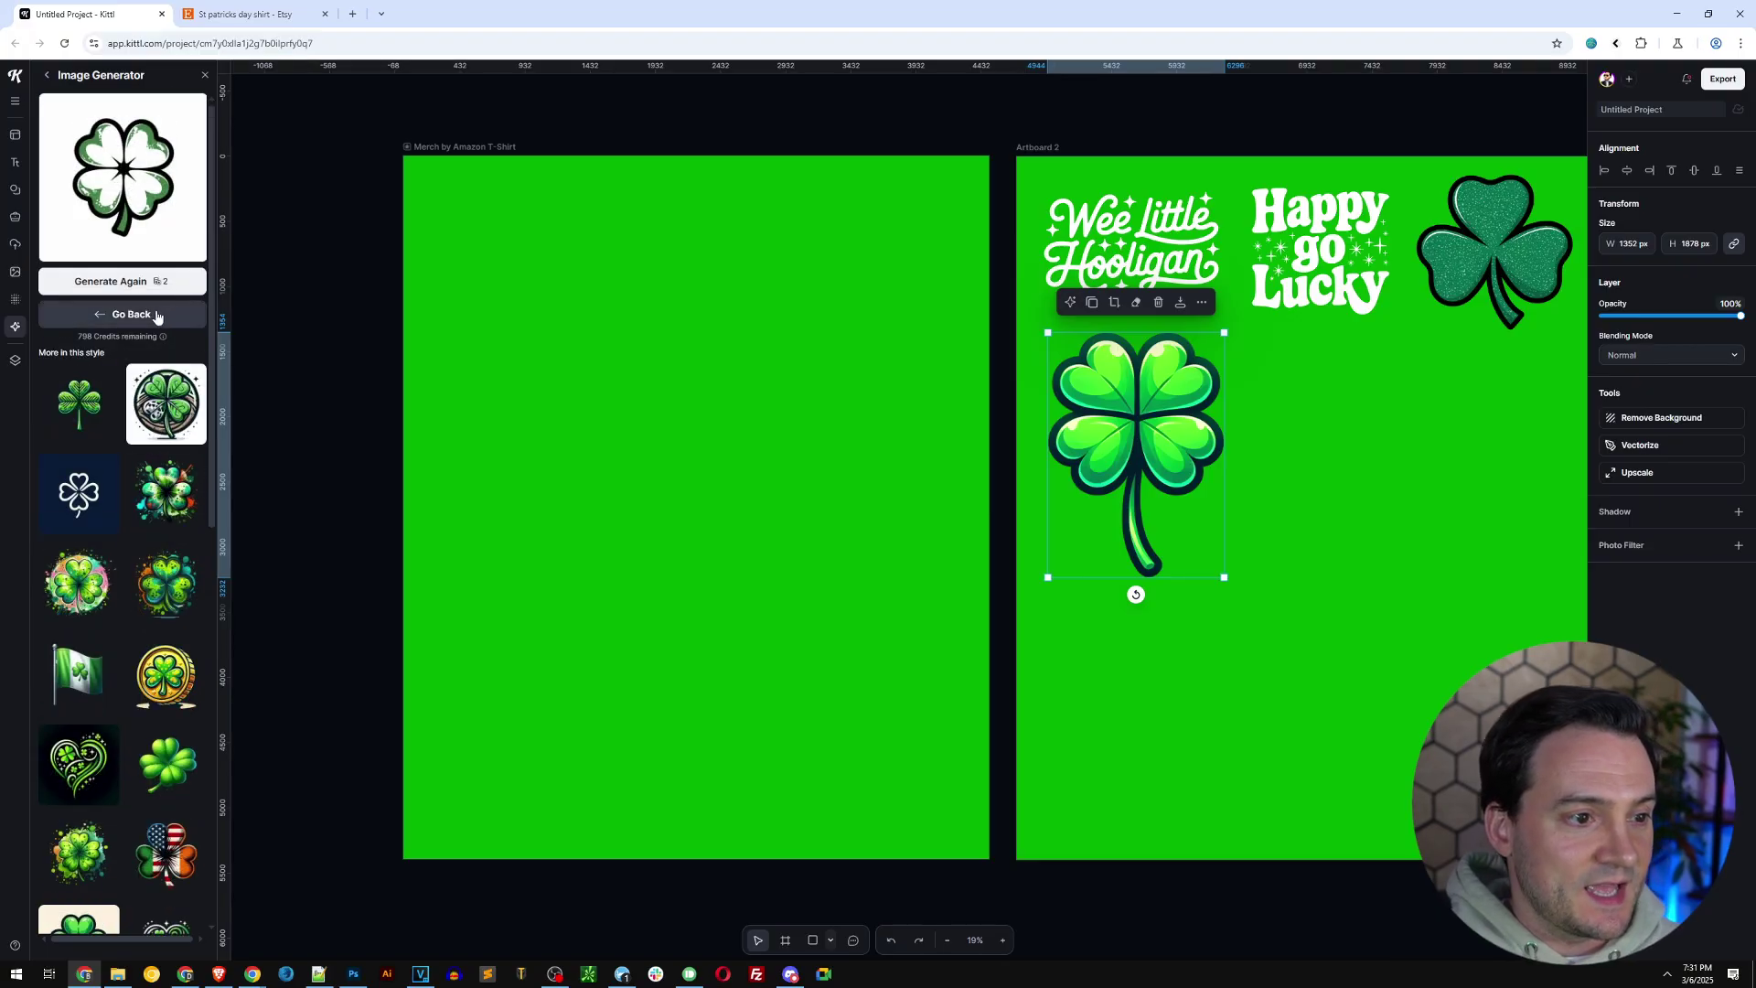
left_click(114, 314)
Write the 'Shenanigans Coordinator' prompt with a shamrock between the words and pick T-Shirt Graphic style.
key("ctrl+a")
type("S")
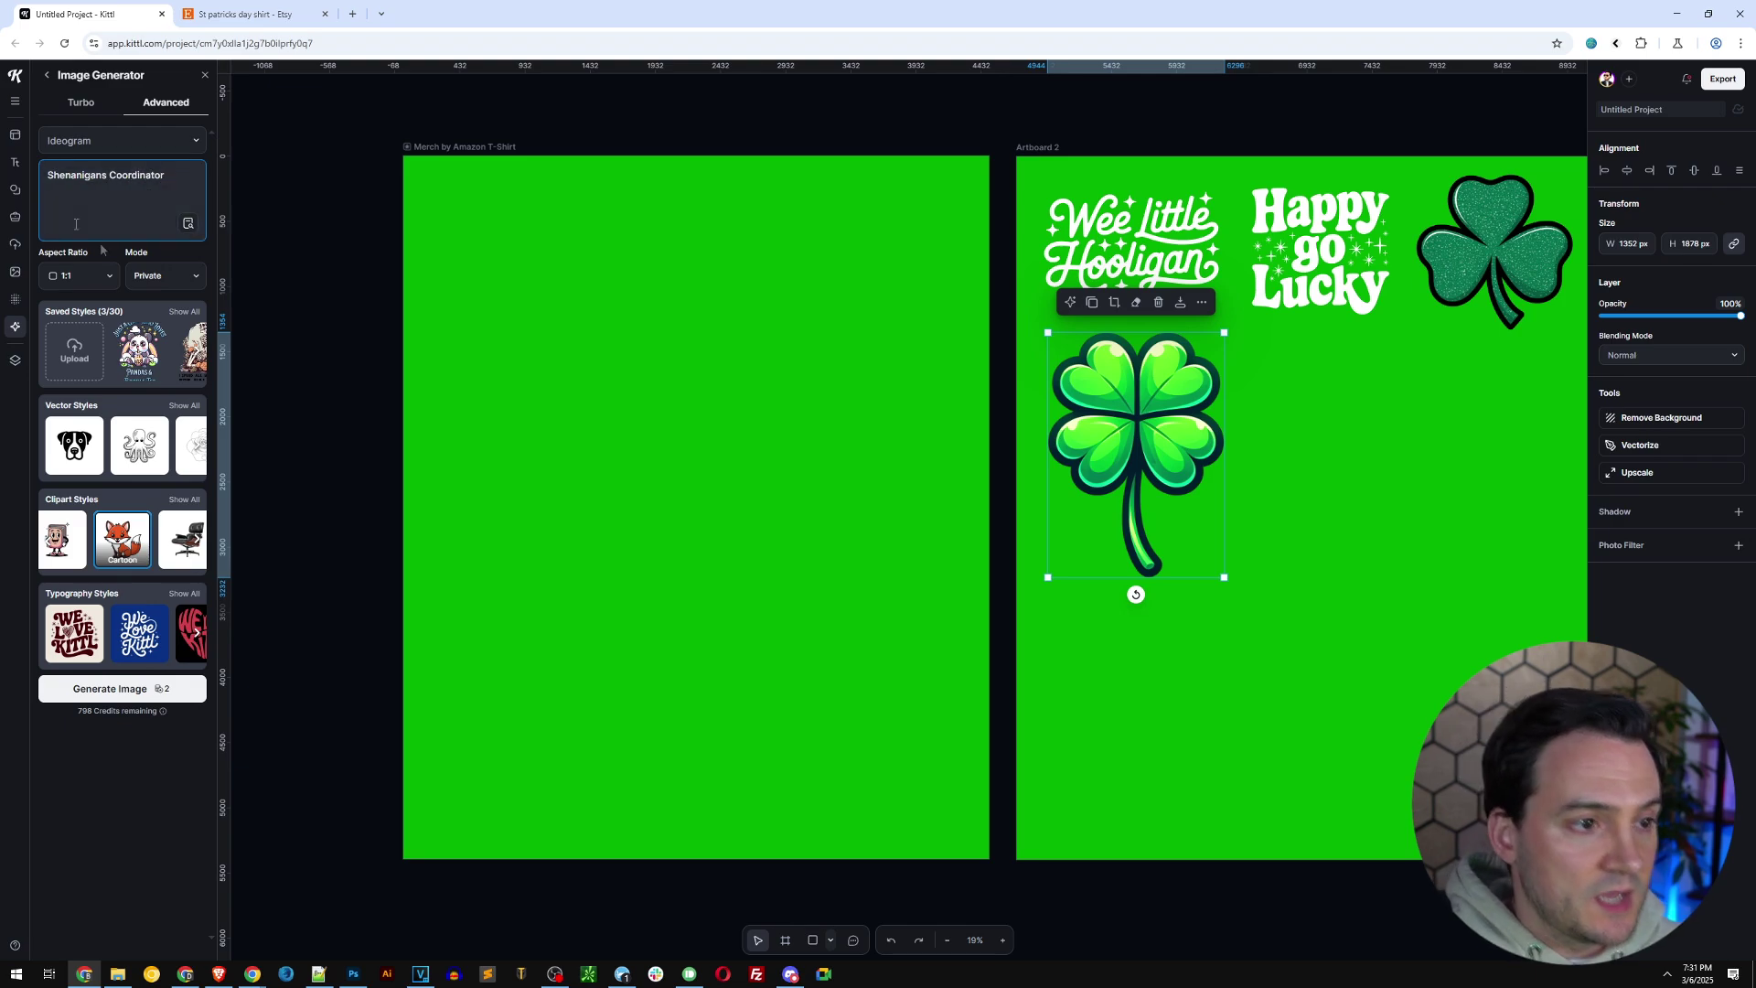
left_click(247, 13)
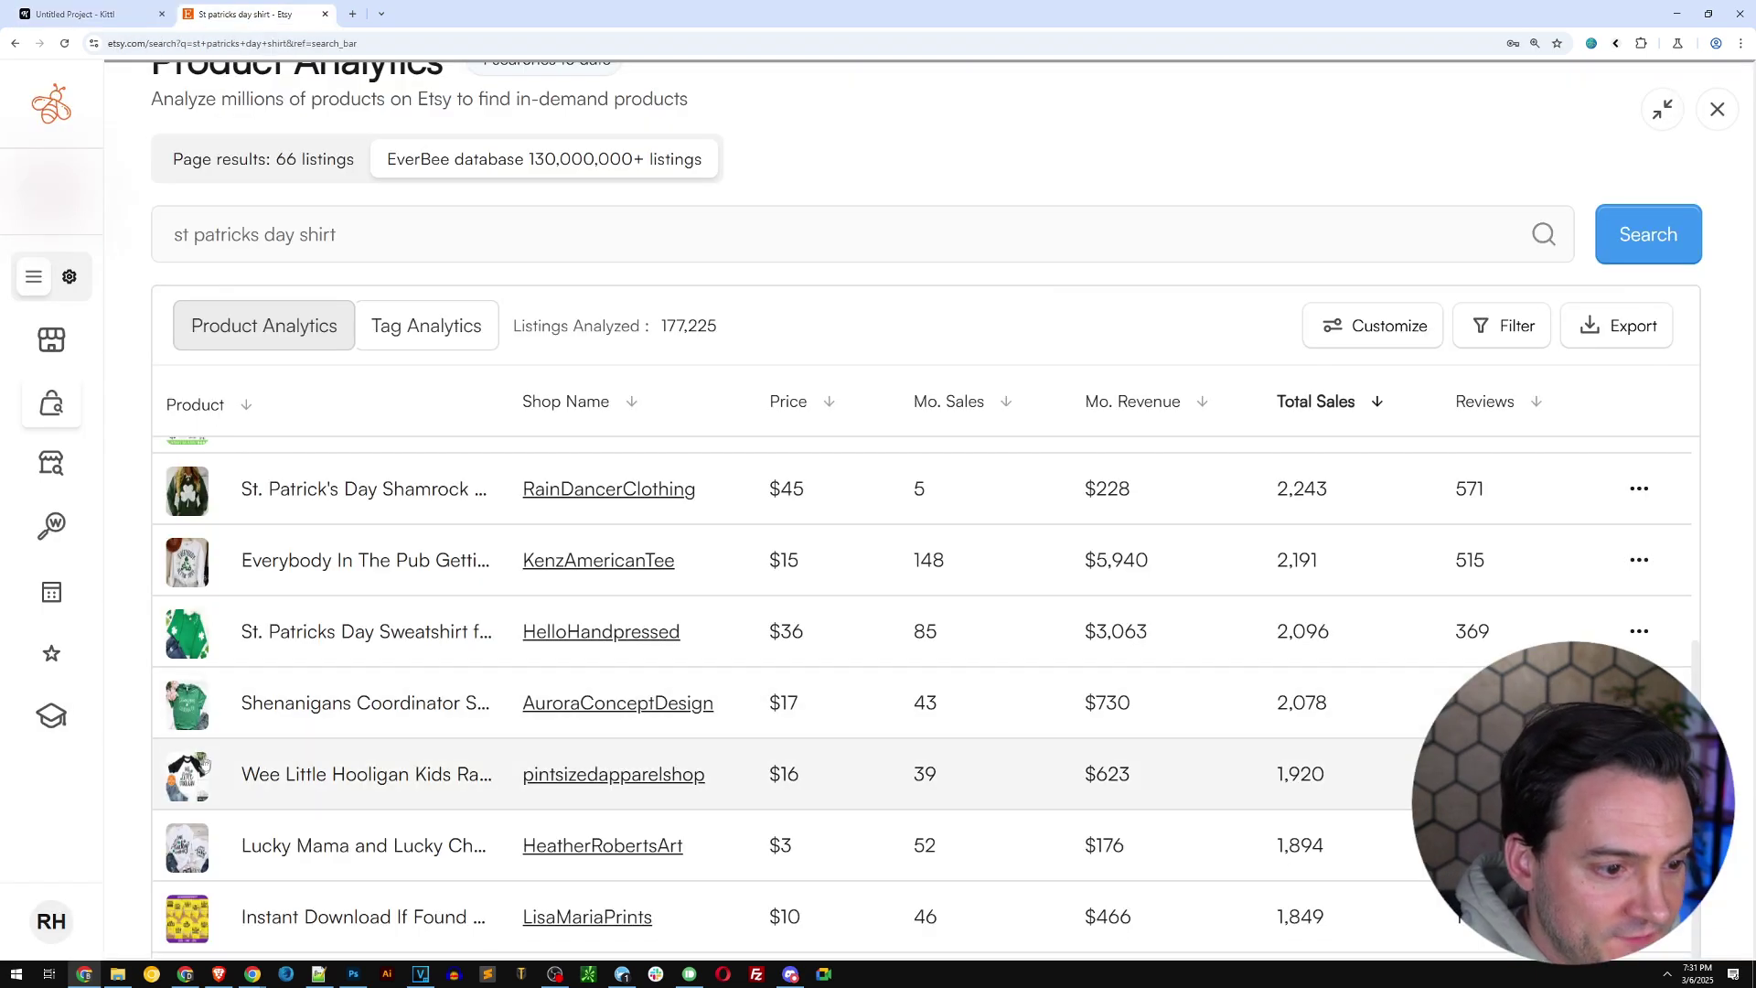
left_click(78, 14)
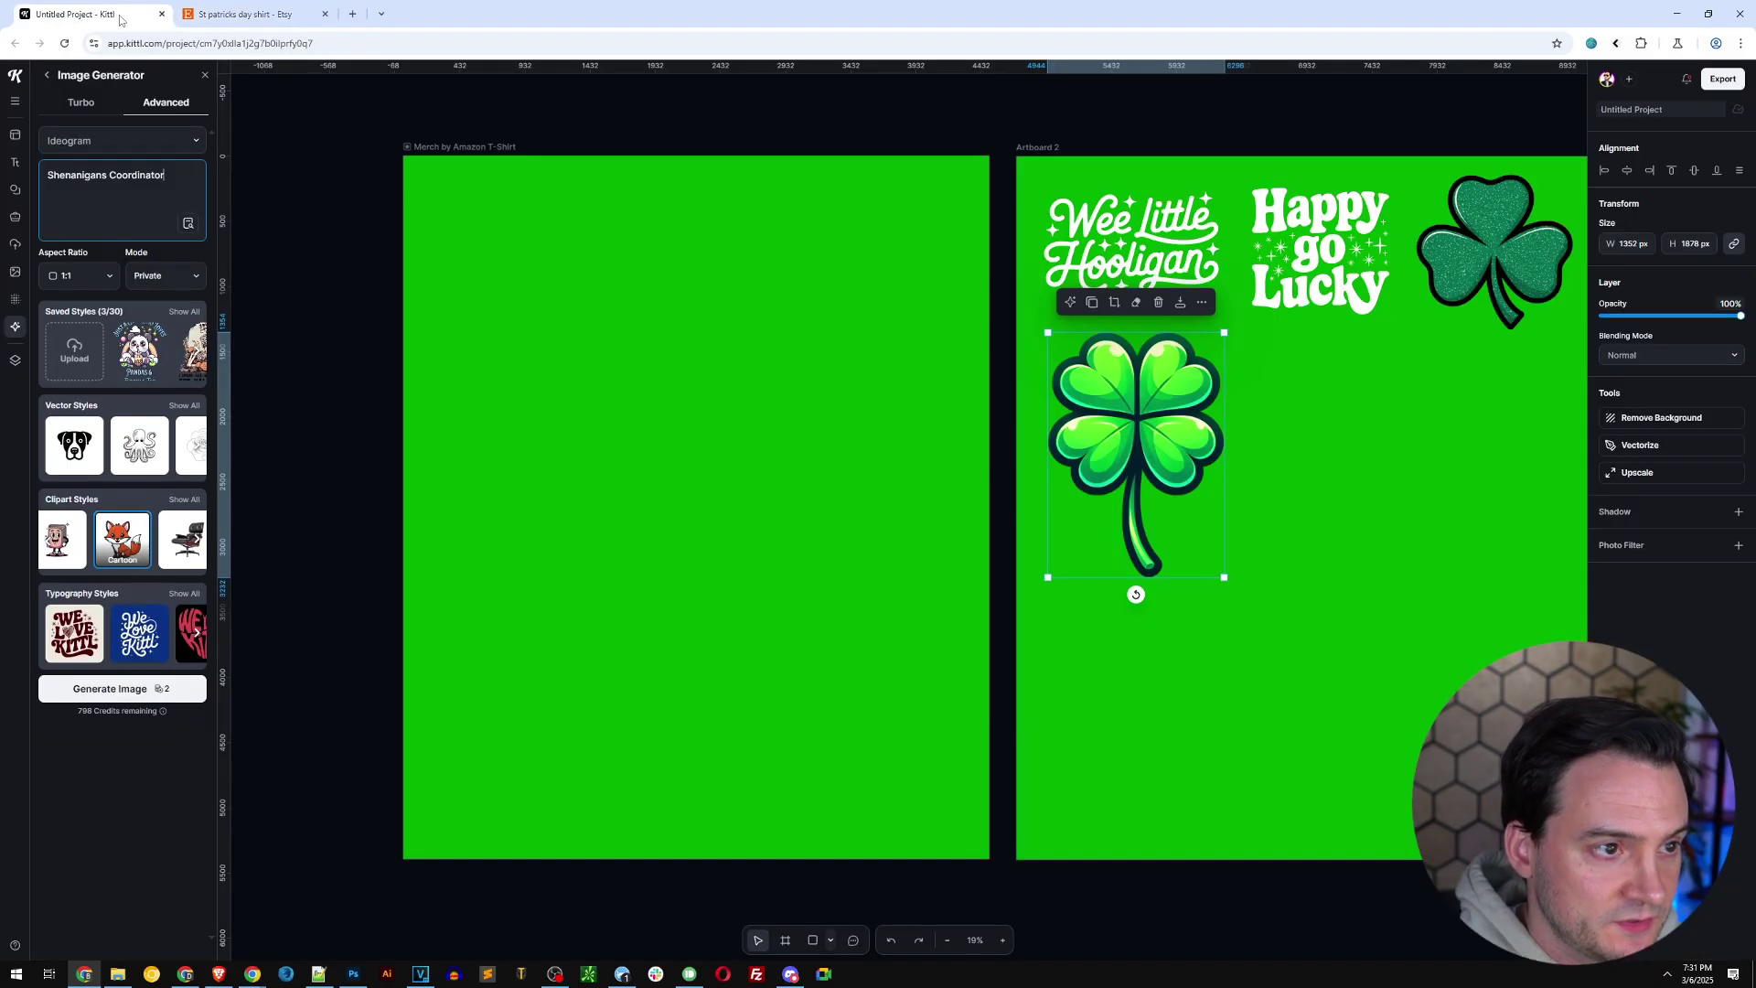
type("the text \"")
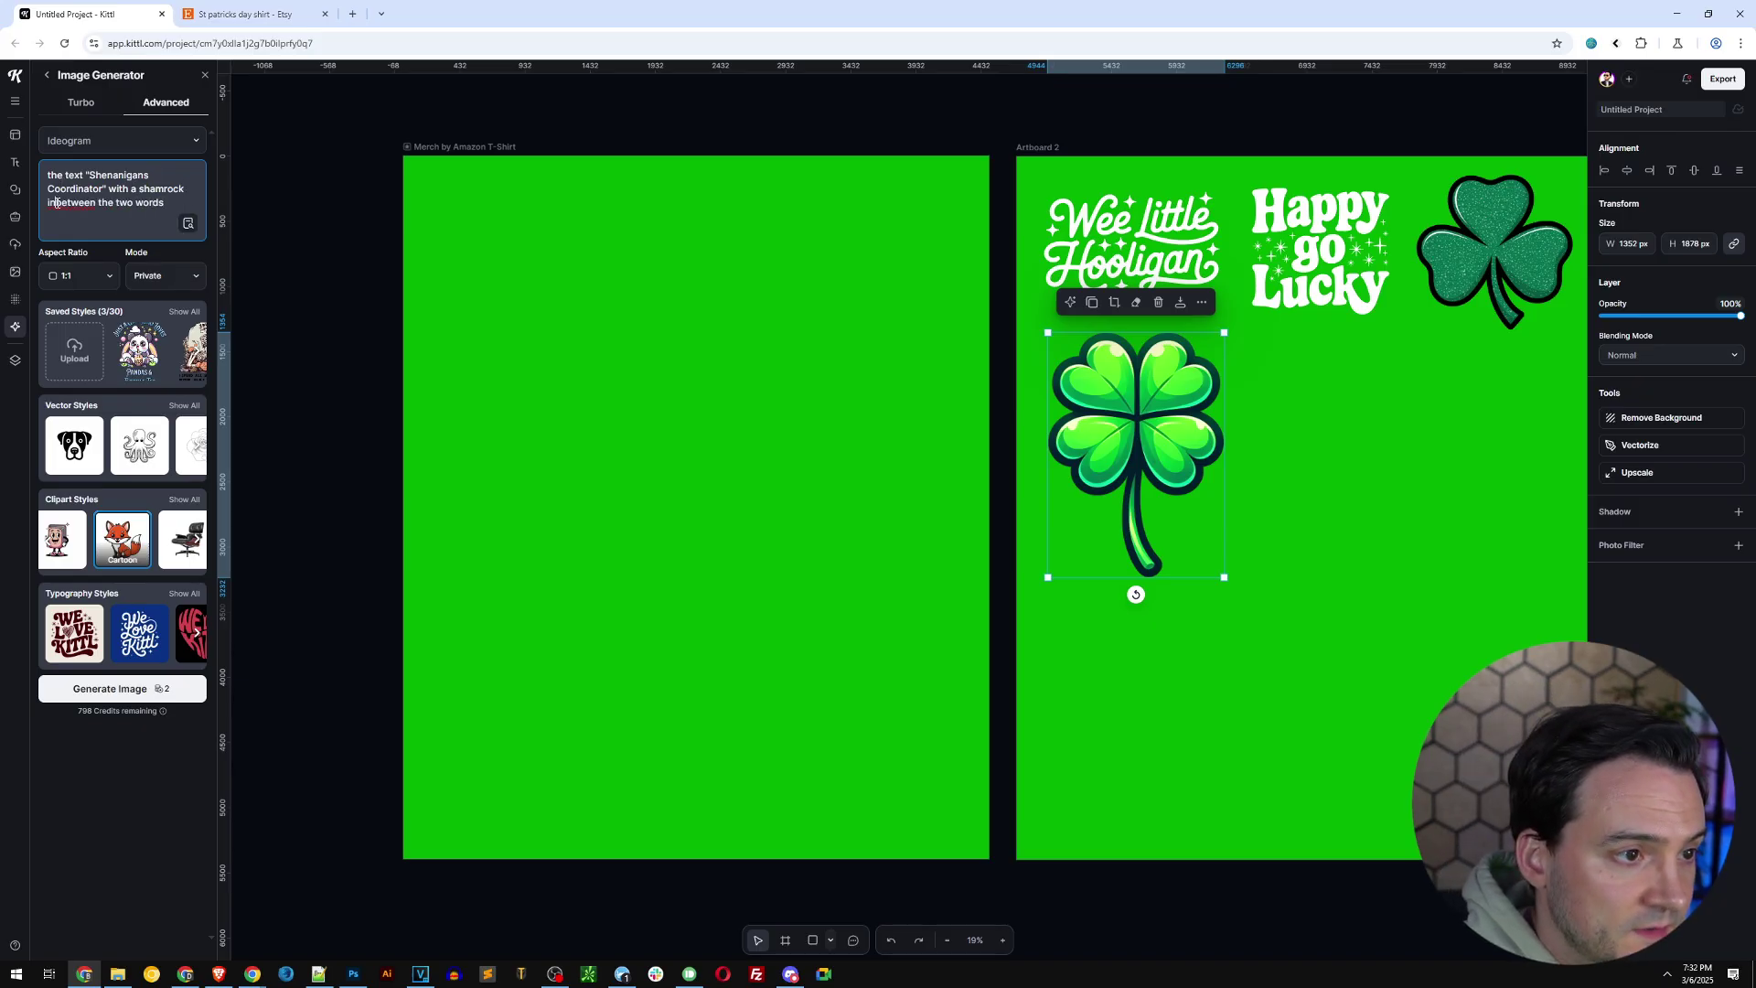
left_click(57, 202)
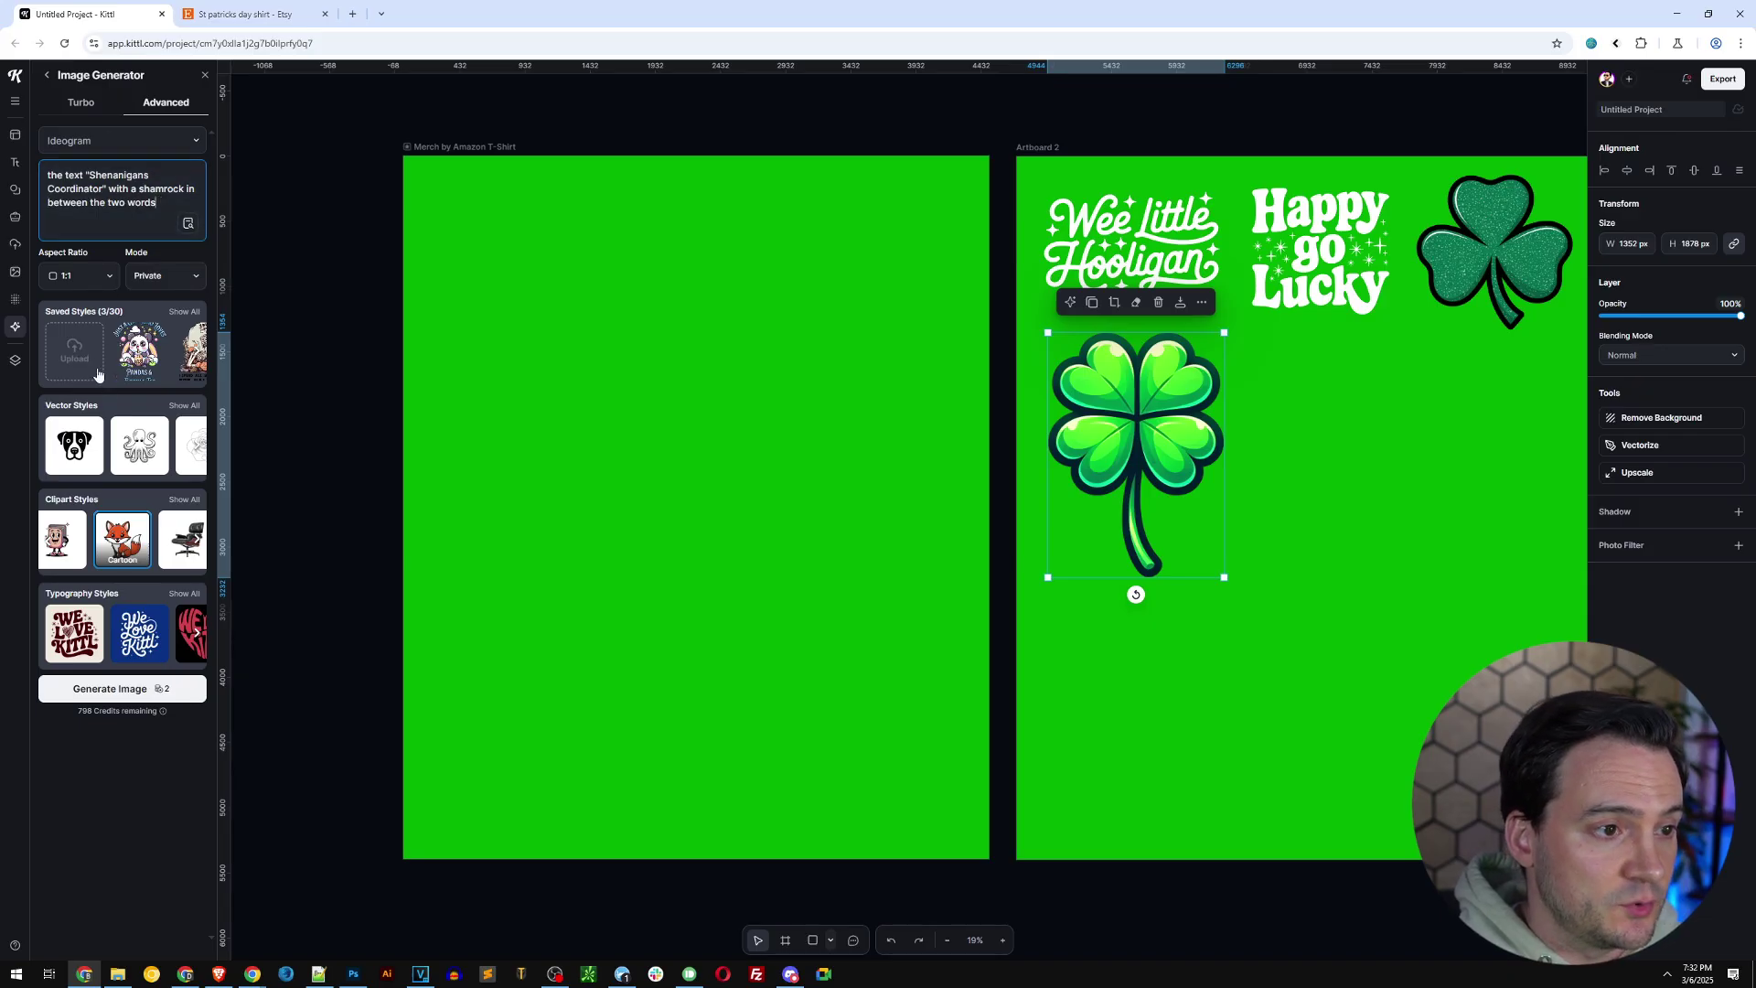
left_click(184, 499)
left_click(305, 519)
Generate the Shenanigans Coordinator shamrock image and remove its white background.
left_click(131, 691)
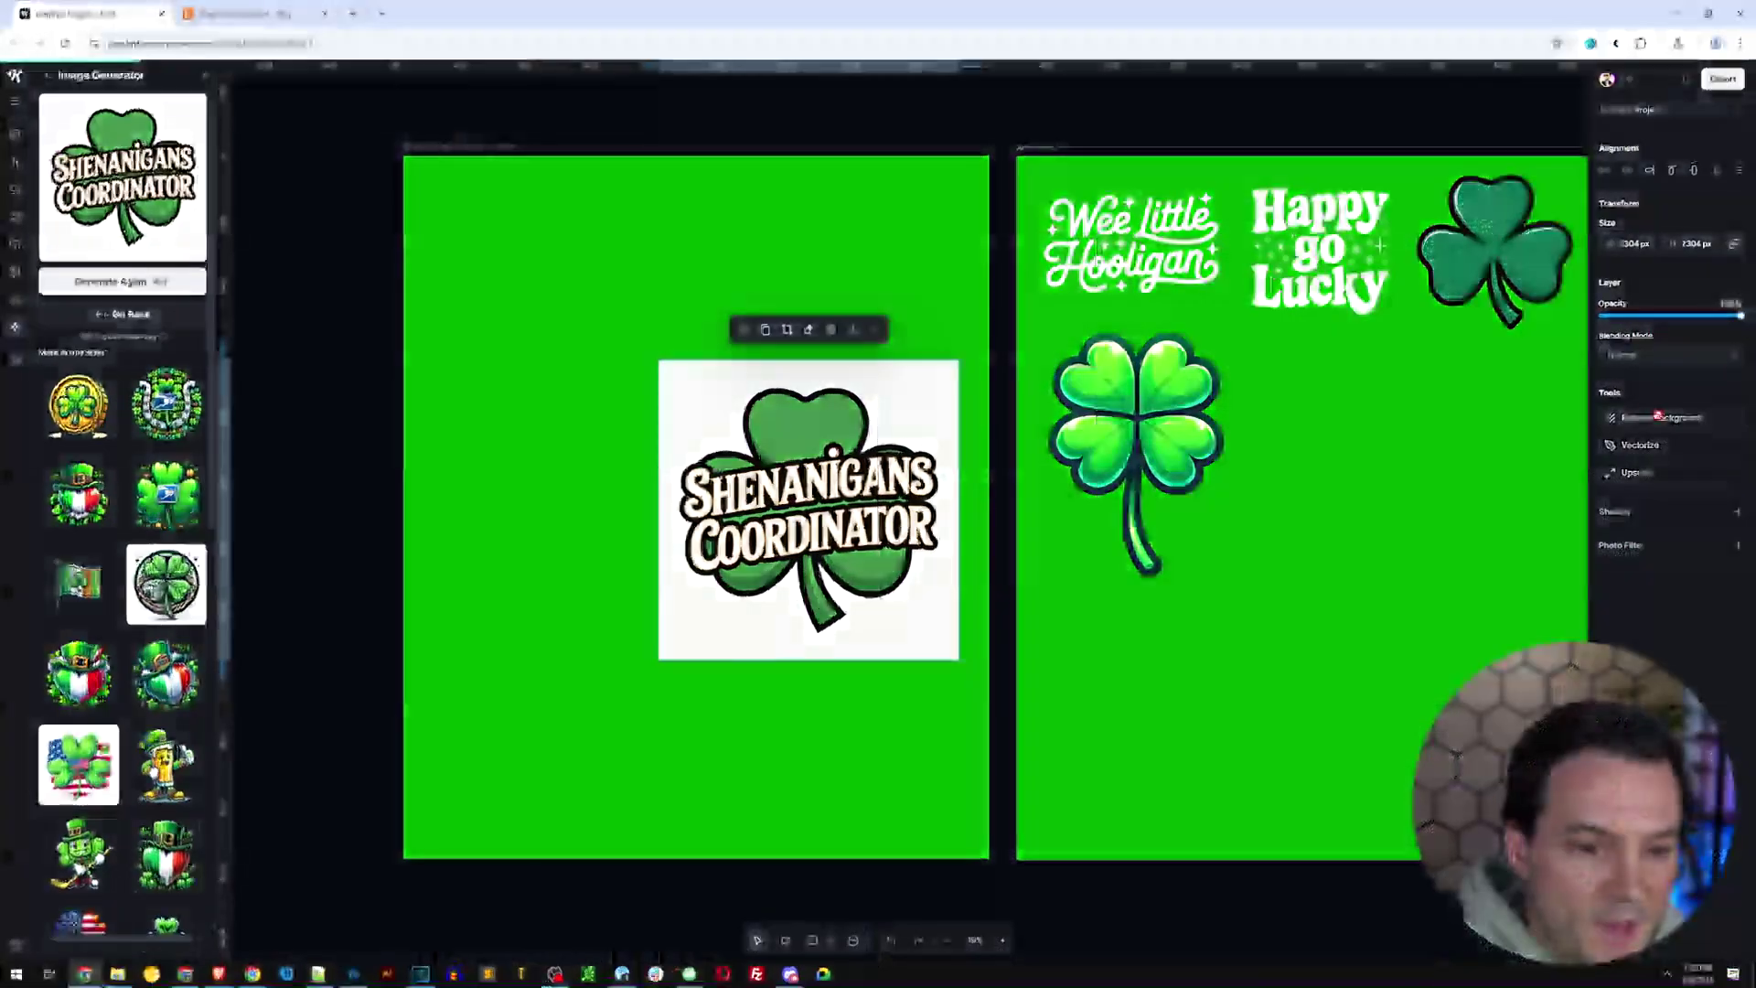
left_click(1658, 417)
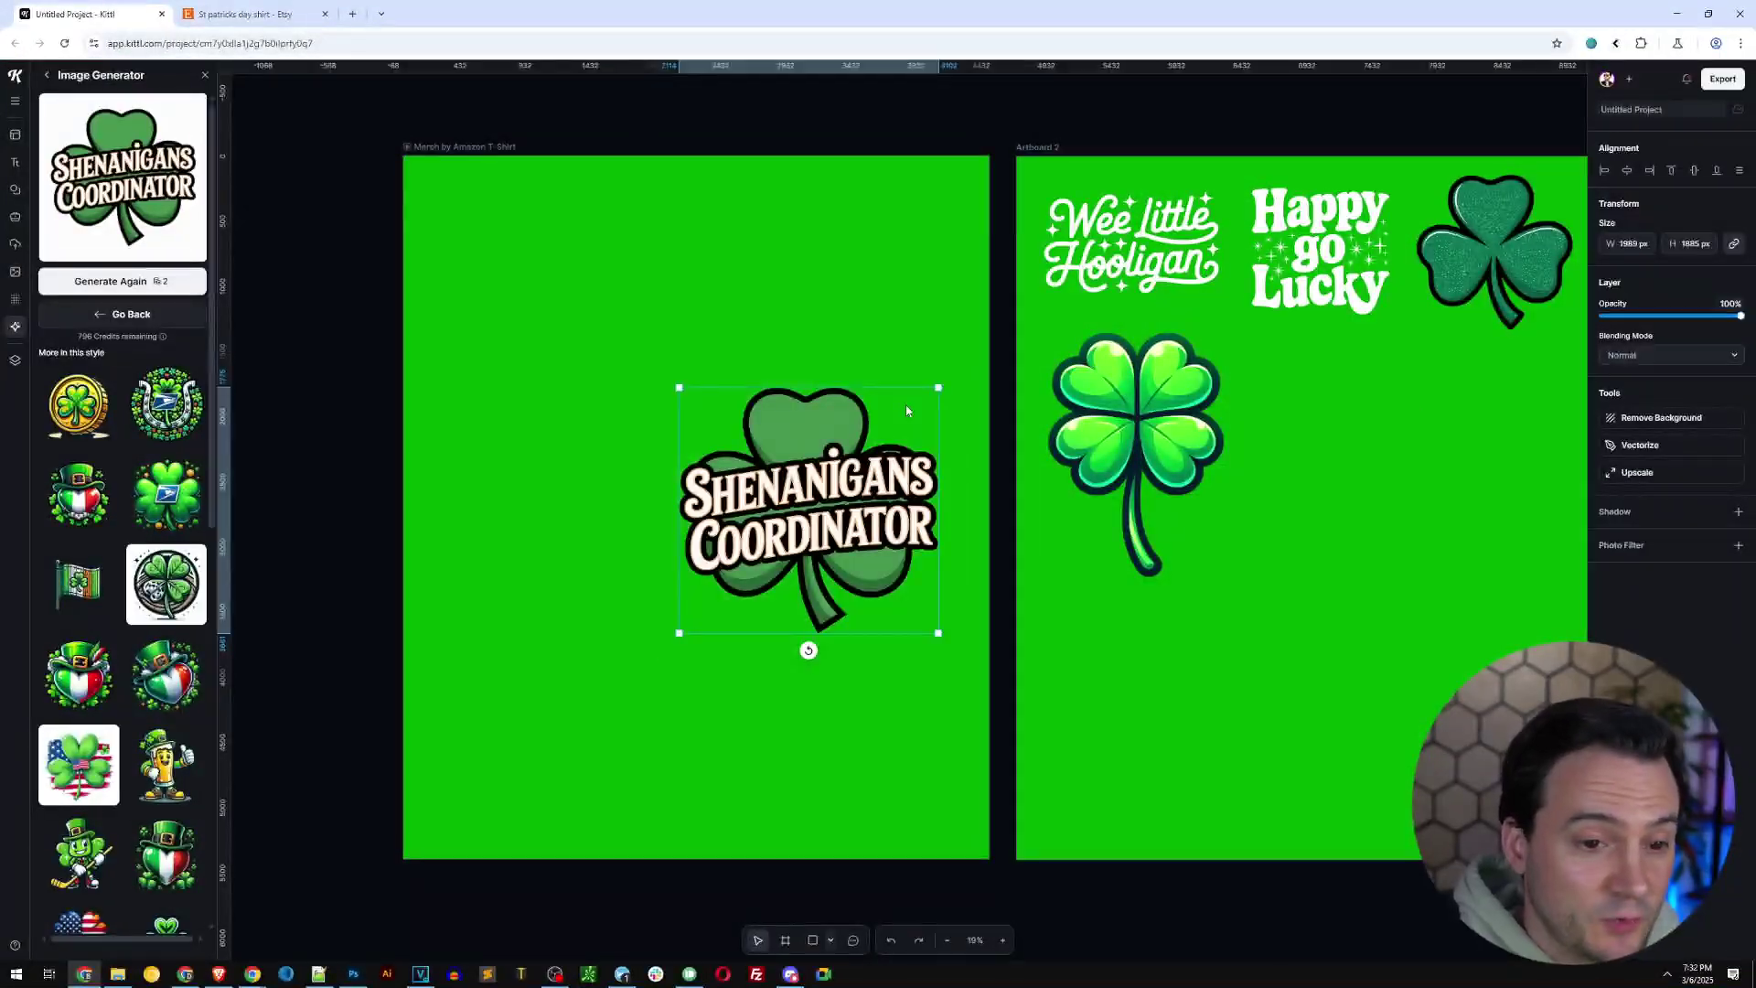
left_click(246, 14)
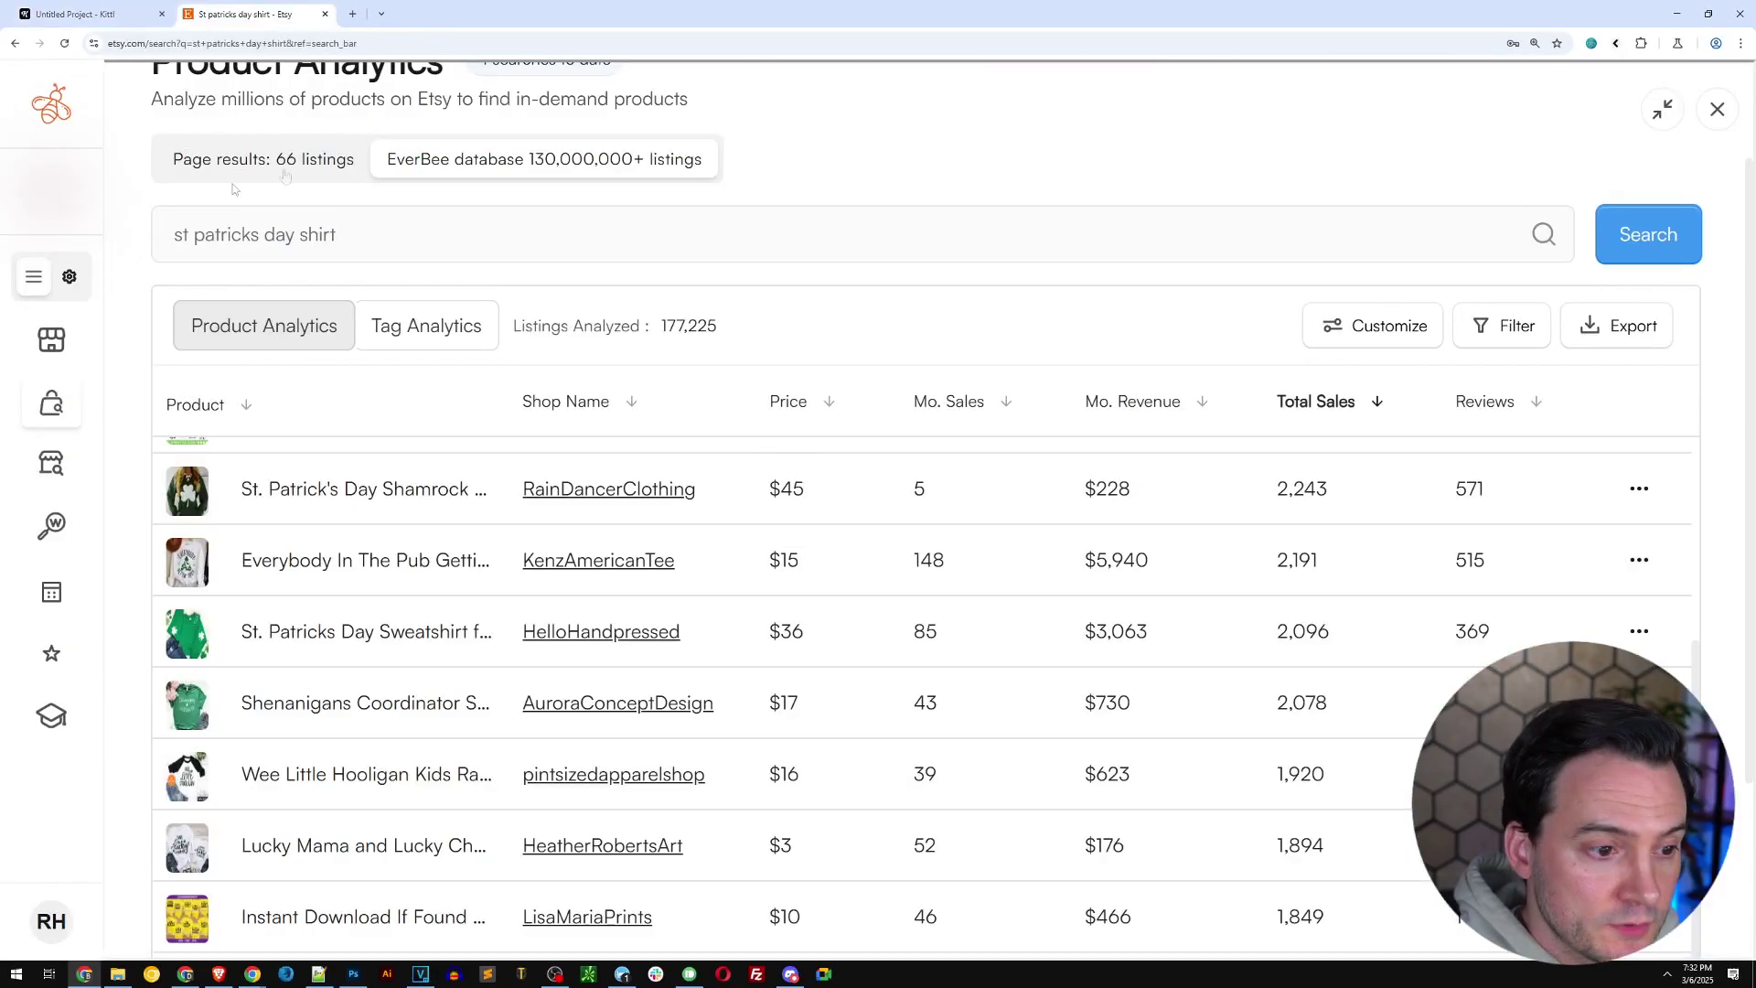
mouse_move(188, 712)
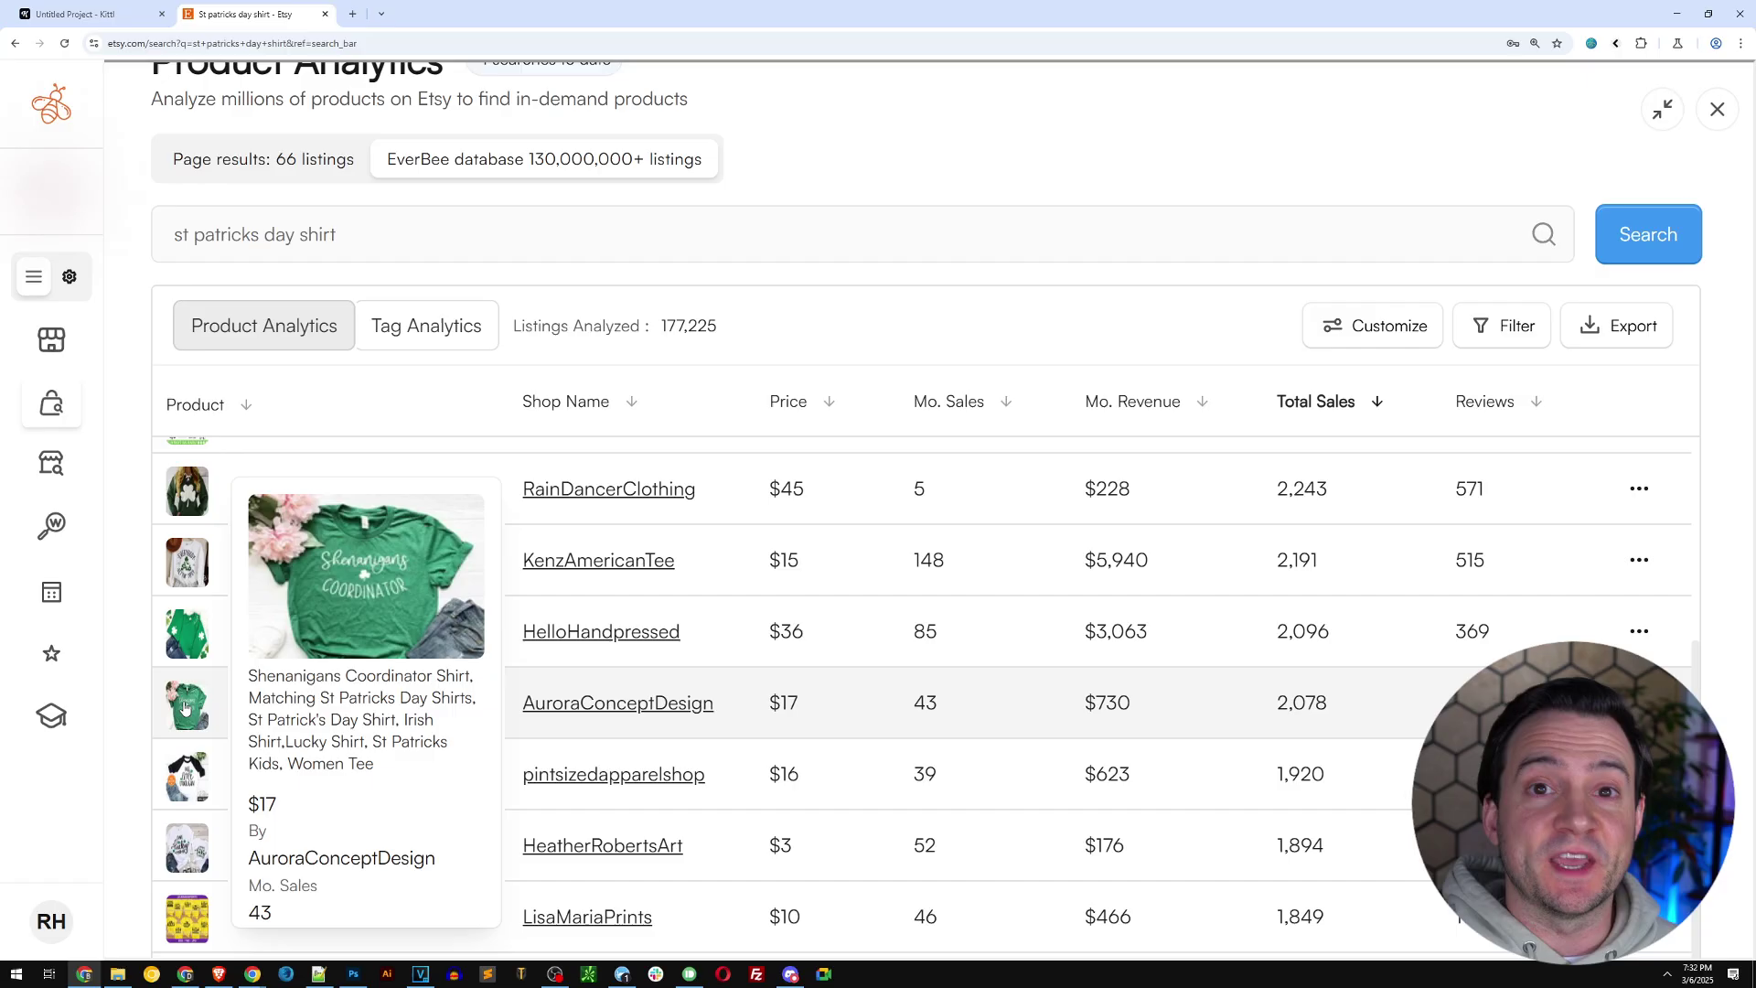
key("ctrl+shift+Tab")
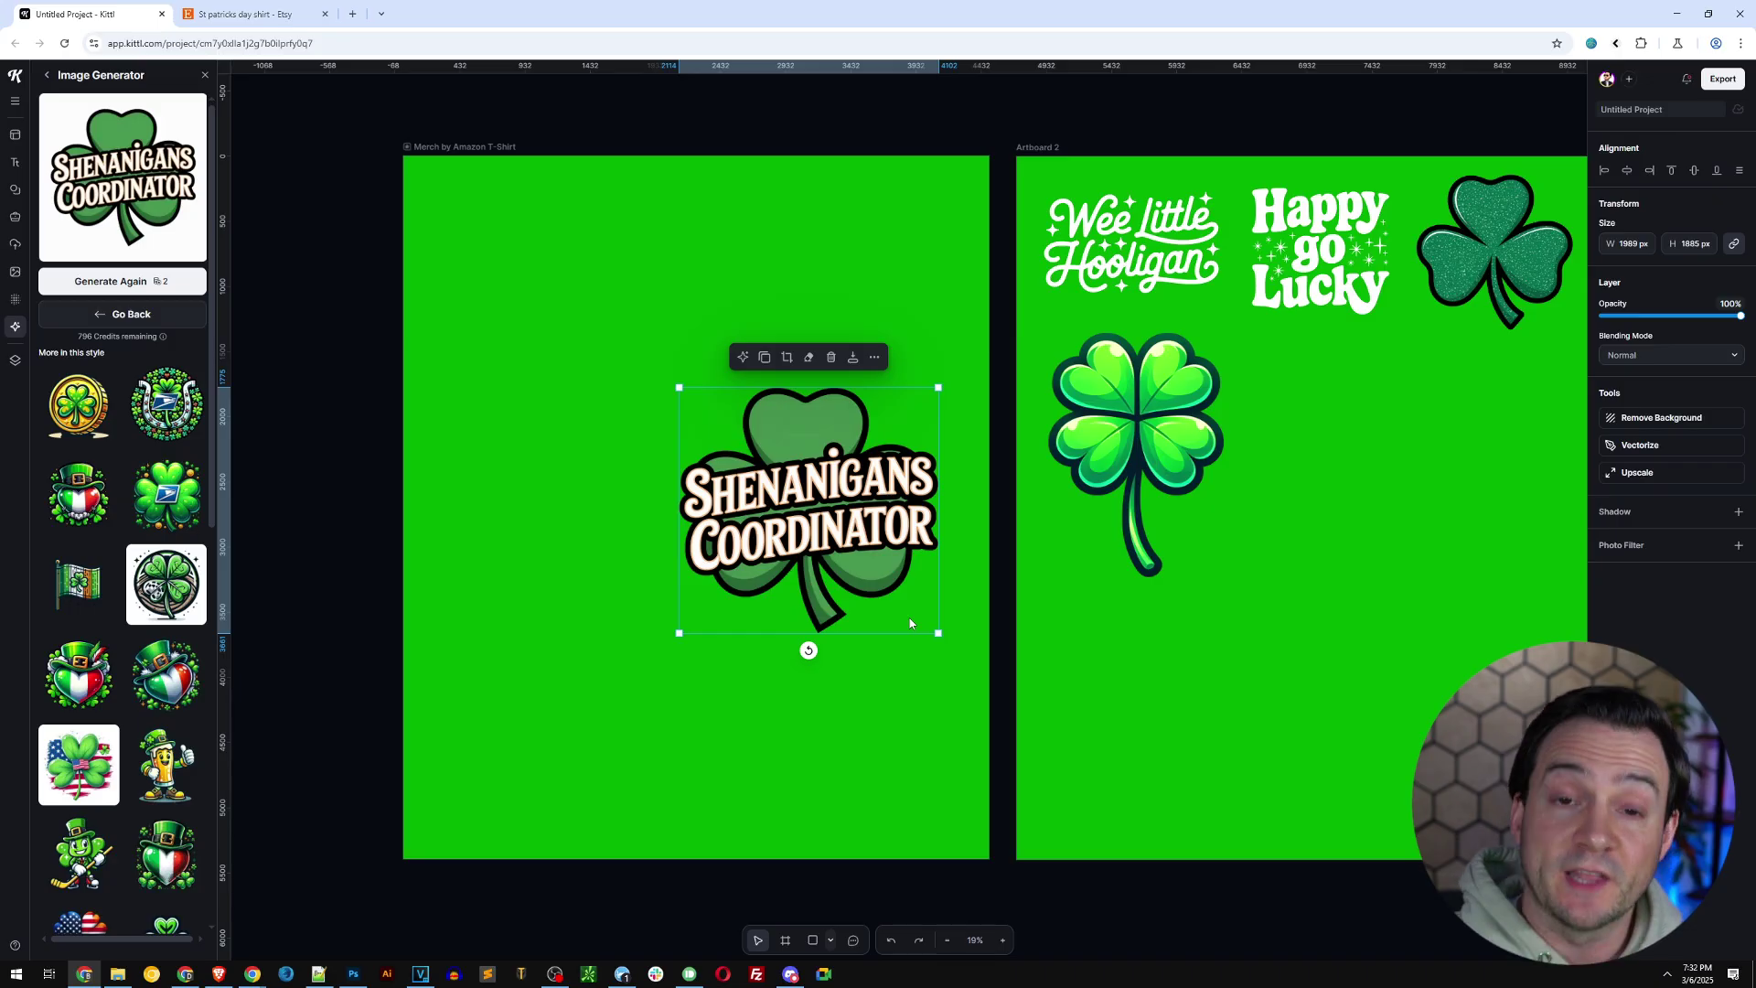
Place the design right of the clover on Artboard 2 and shrink it slightly.
left_click_drag(808, 494, 1349, 446)
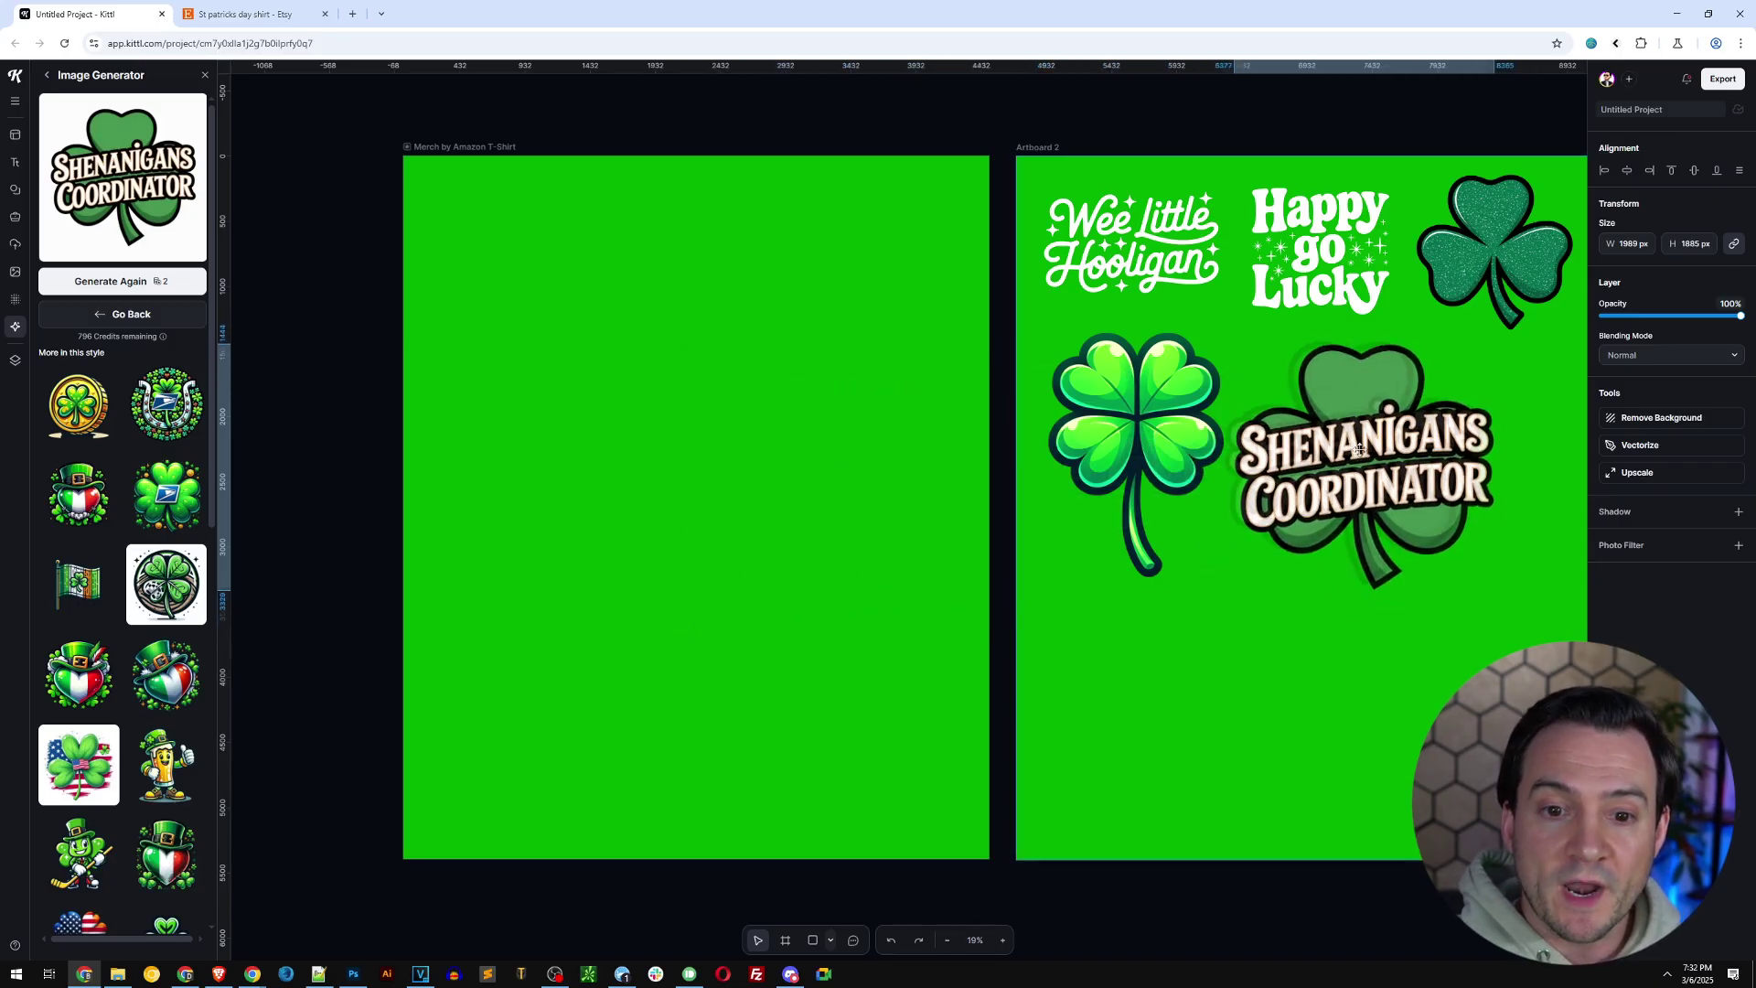
mouse_move(1481, 586)
left_mouse_down()
mouse_move(1457, 546)
mouse_move(1468, 556)
left_mouse_up()
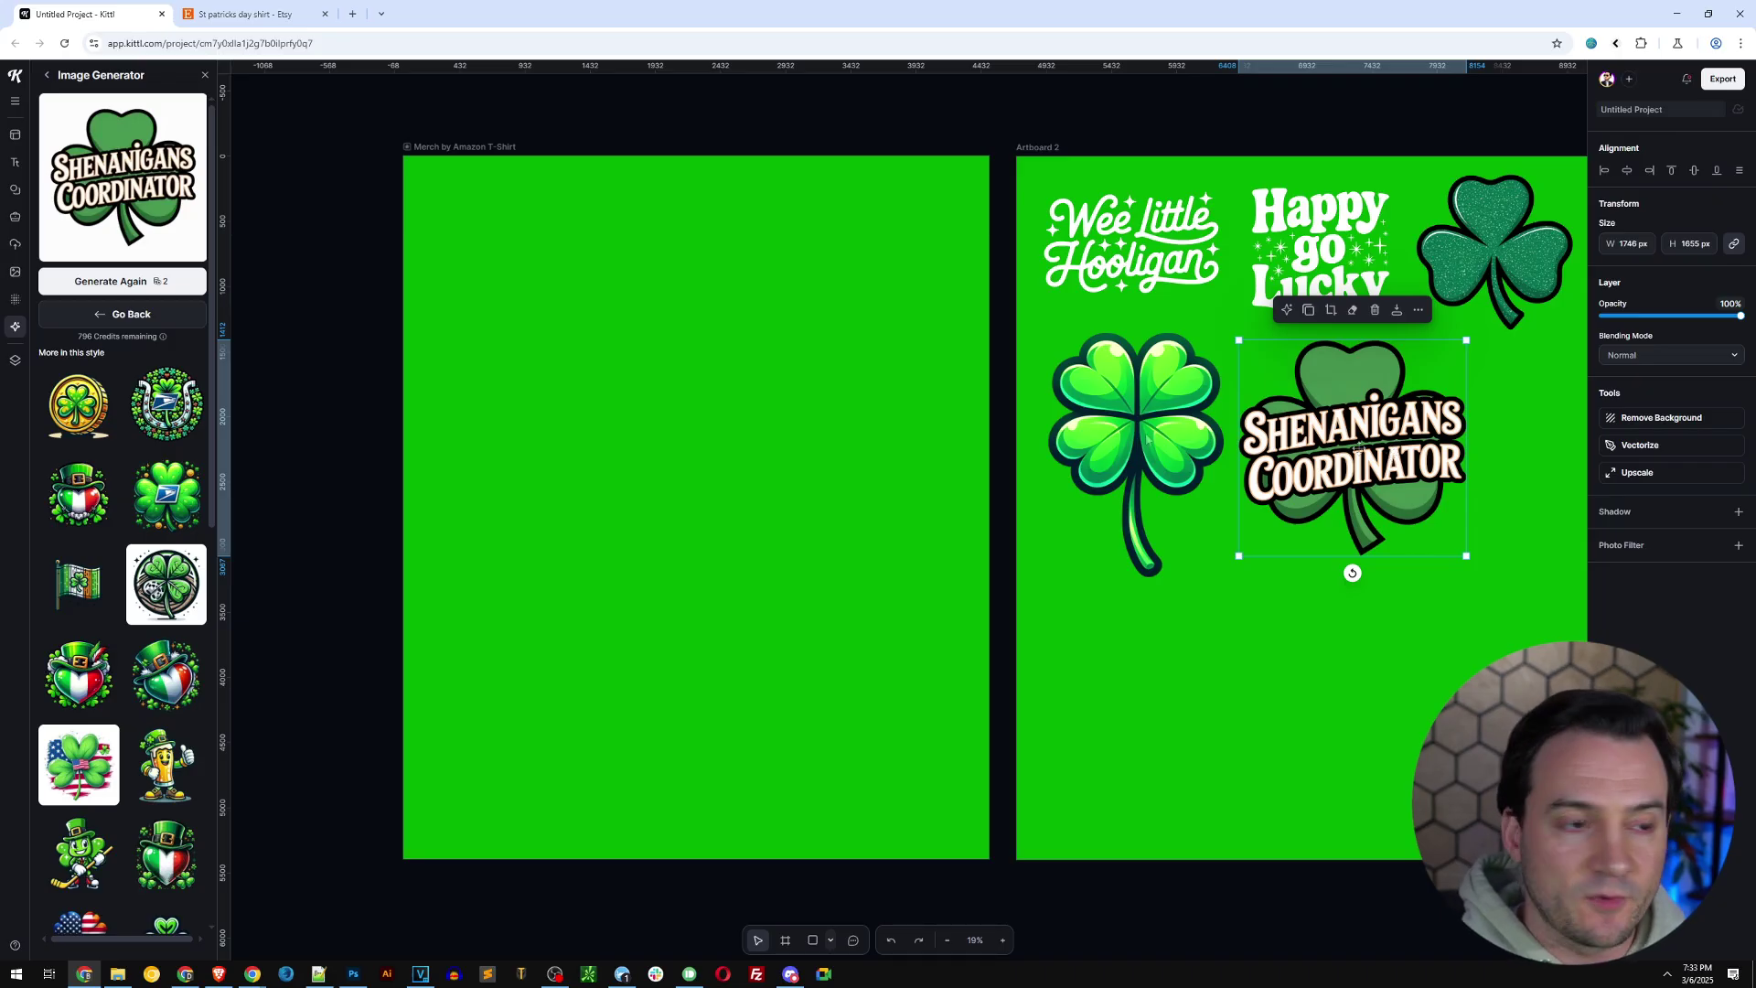
key("ctrl+Tab")
Scroll the EverBee best-seller table and preview the Lucky Mama listing before returning to Kittl.
scroll(445, 725, "up", 5)
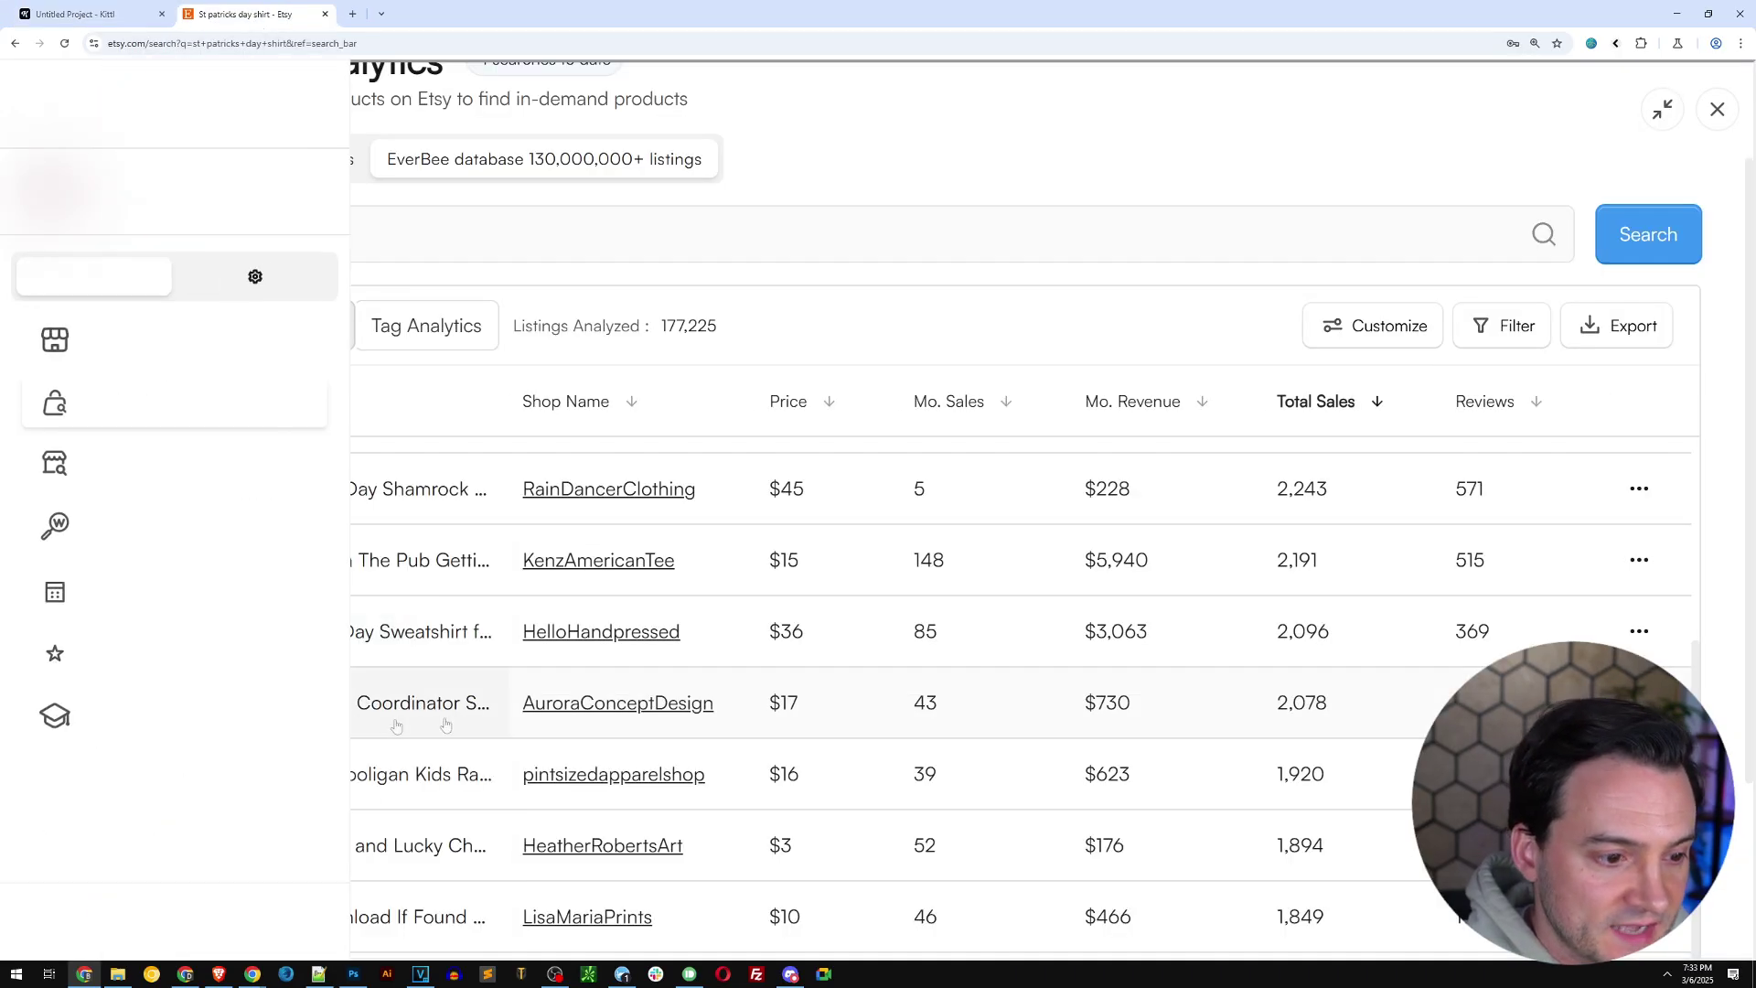
scroll(193, 645, "down", 3)
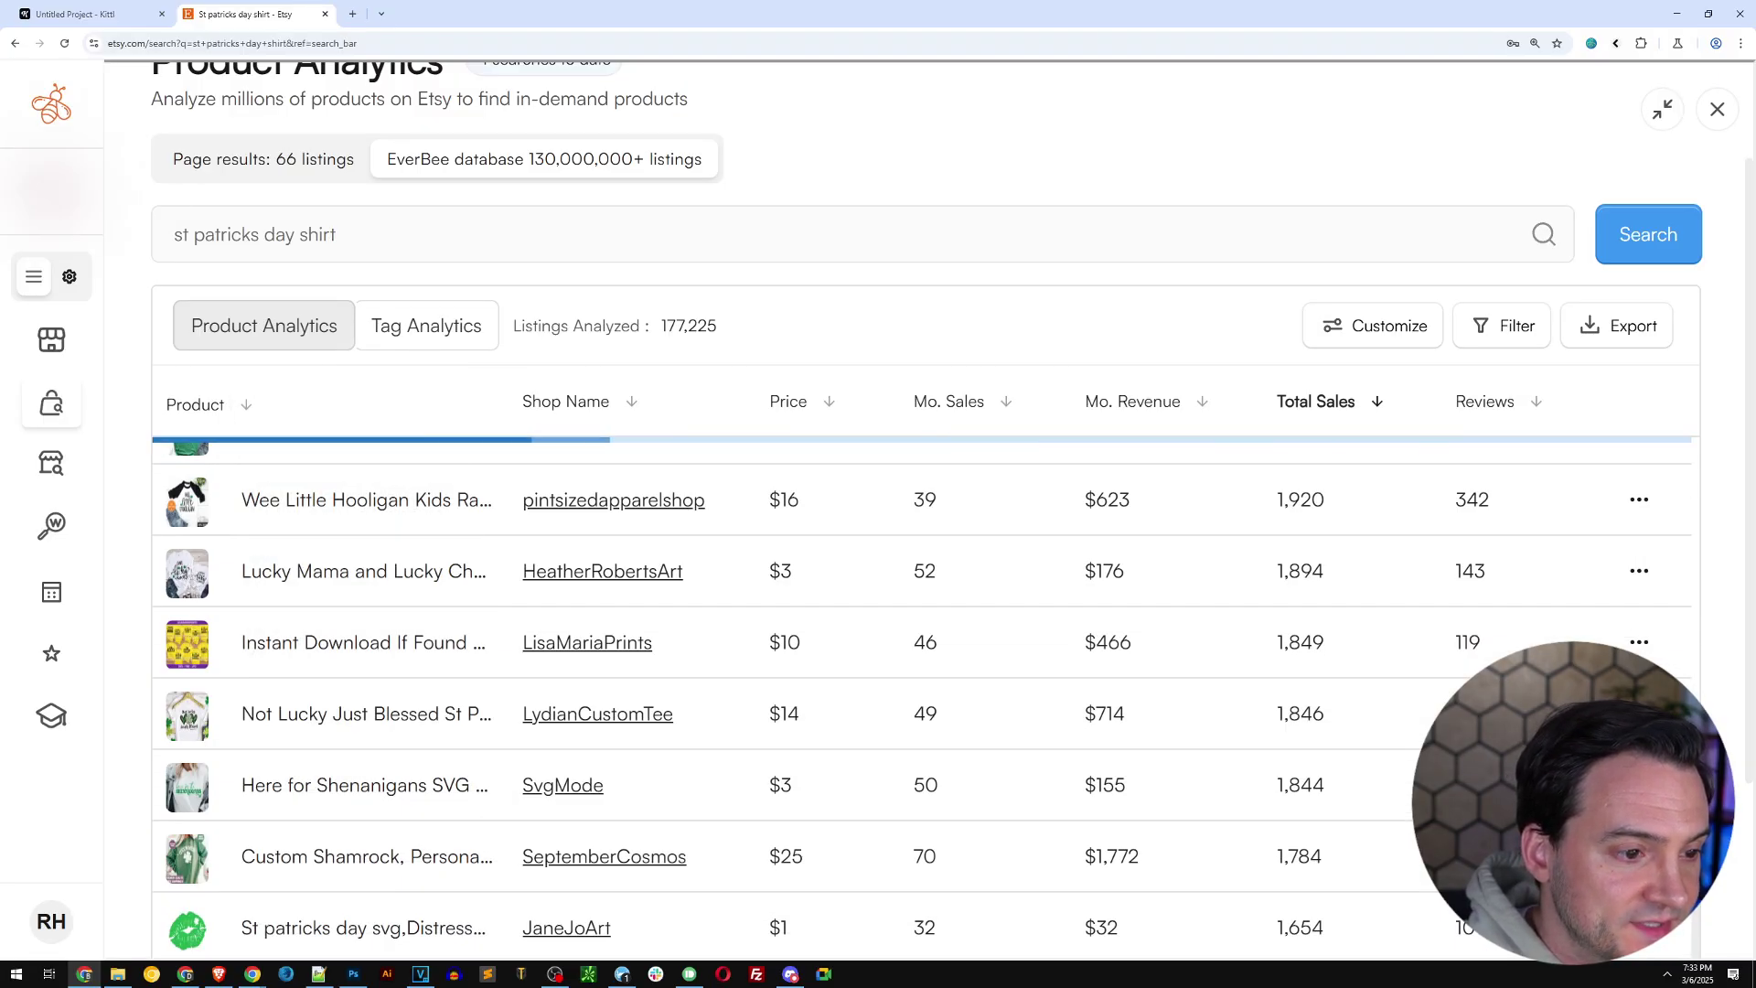
mouse_move(240, 543)
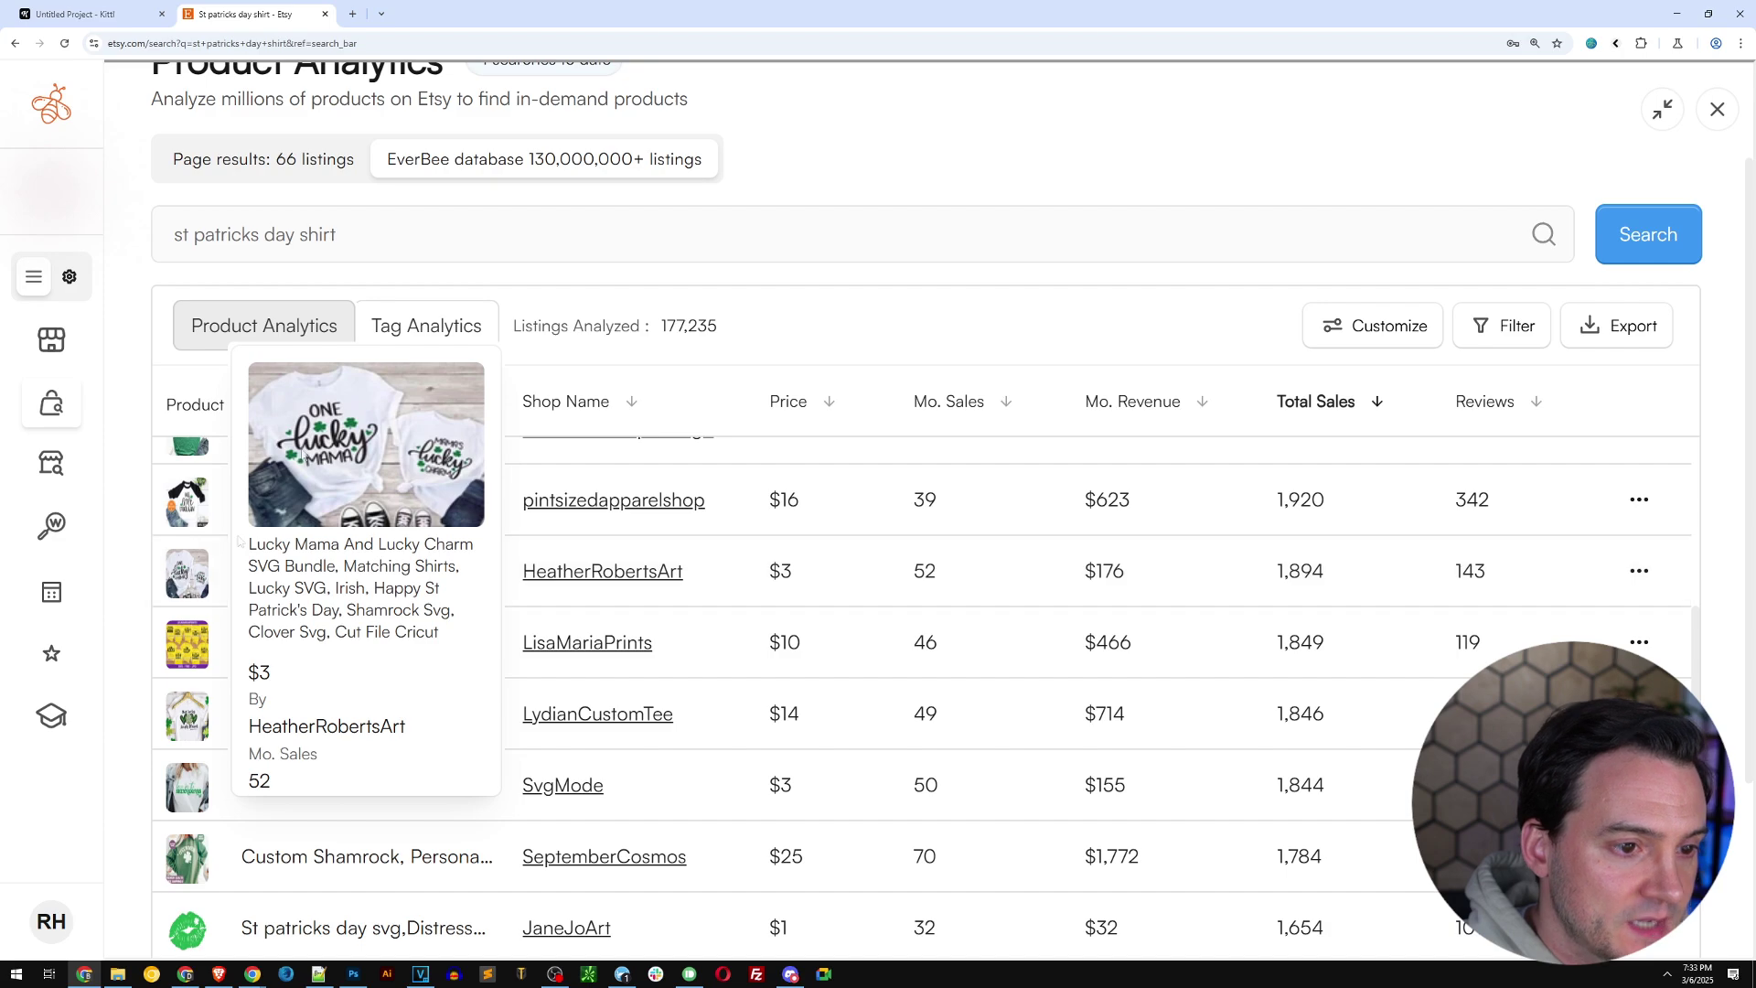
left_click(77, 14)
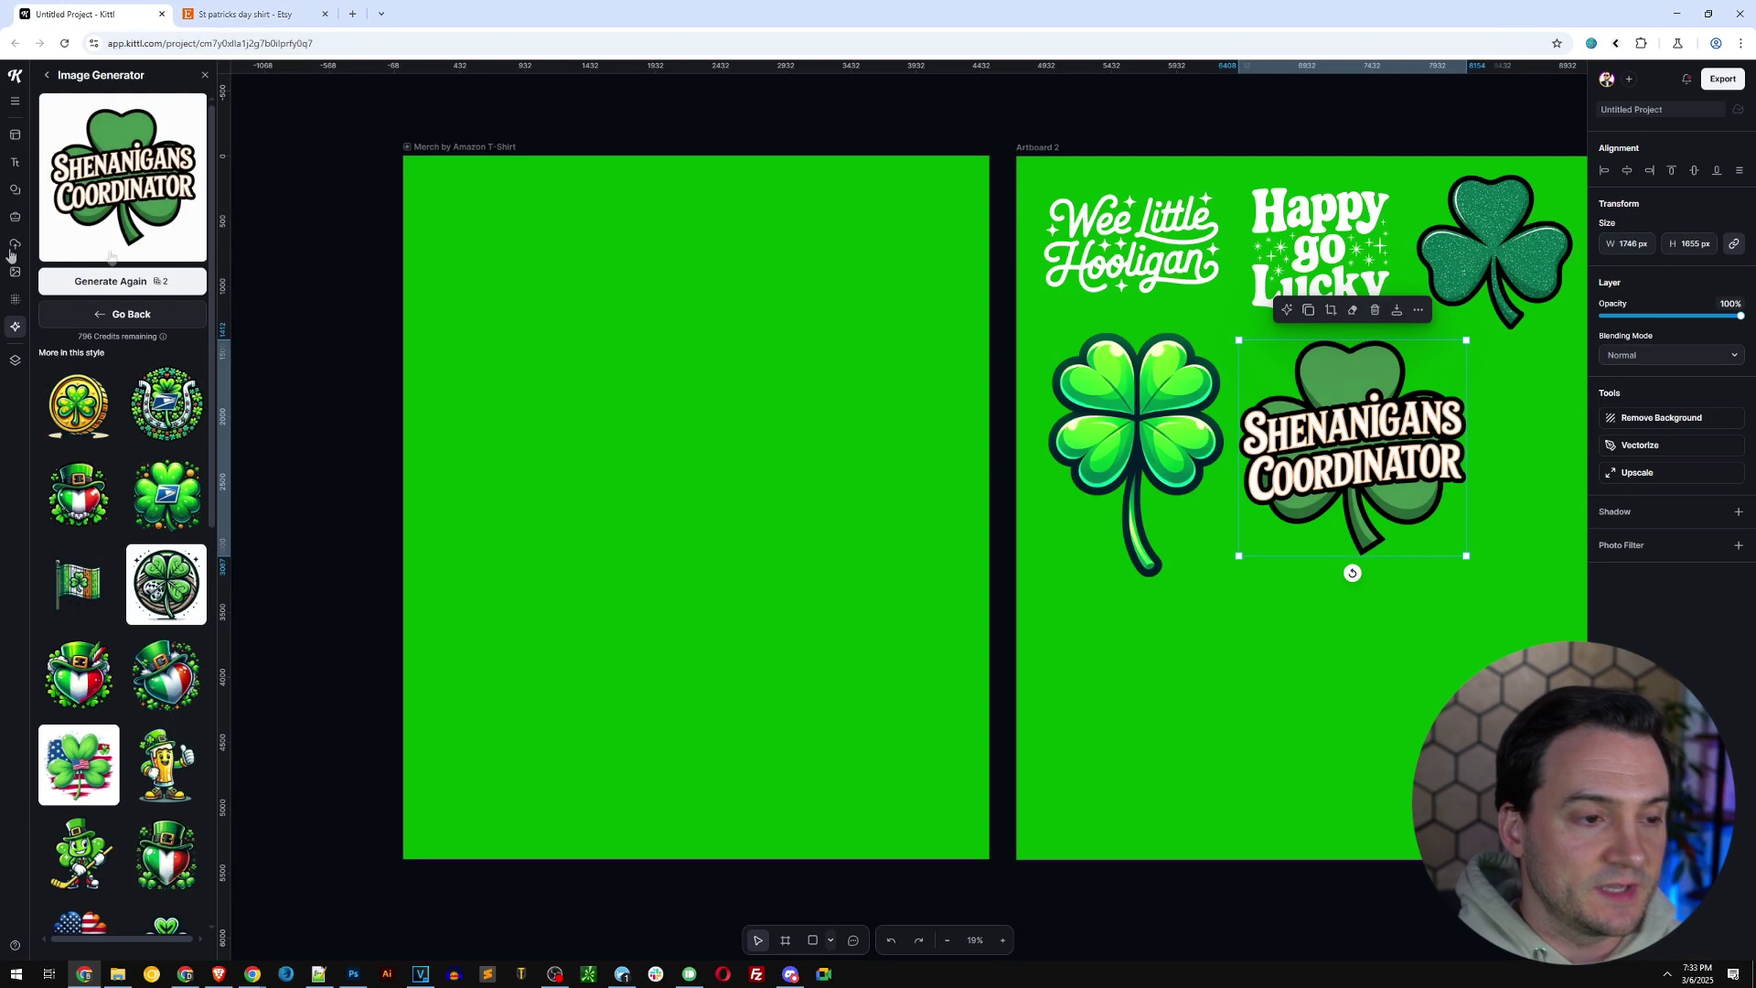
Replace the prompt with 'One Lucky Mama' and generate it in the We Love Kittl typography style.
left_click(131, 314)
left_click(119, 206)
key("ctrl+a")
type("OPn")
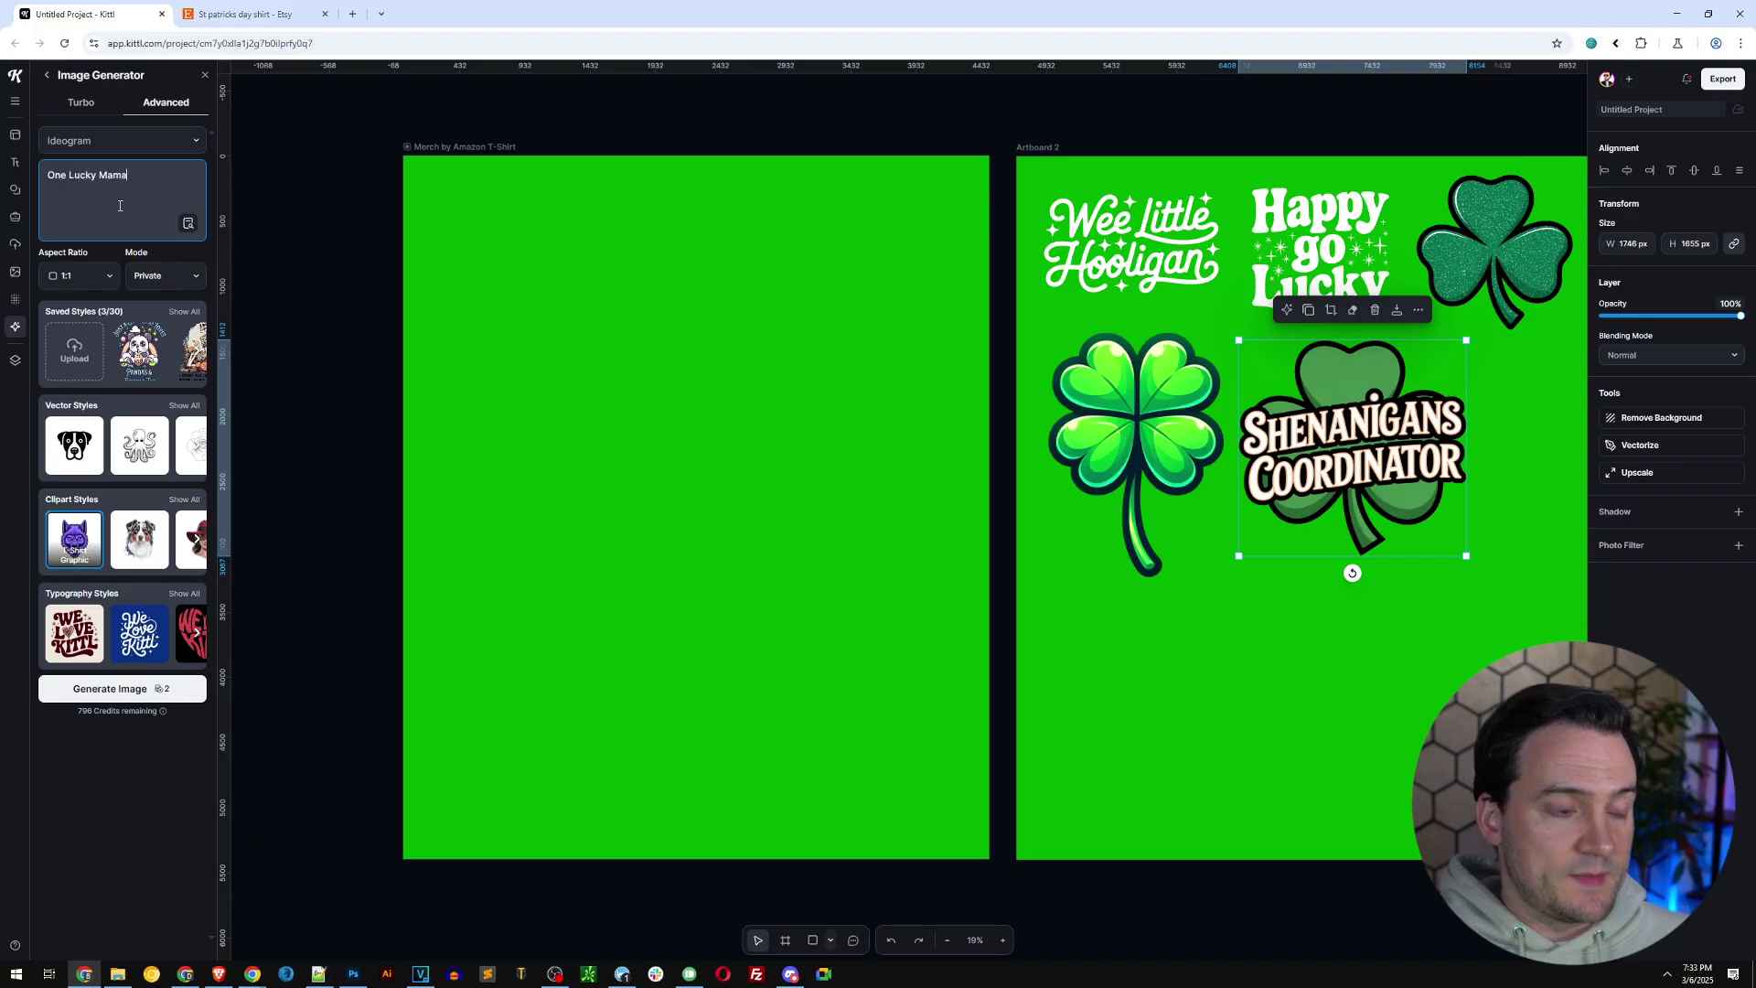
left_click(191, 600)
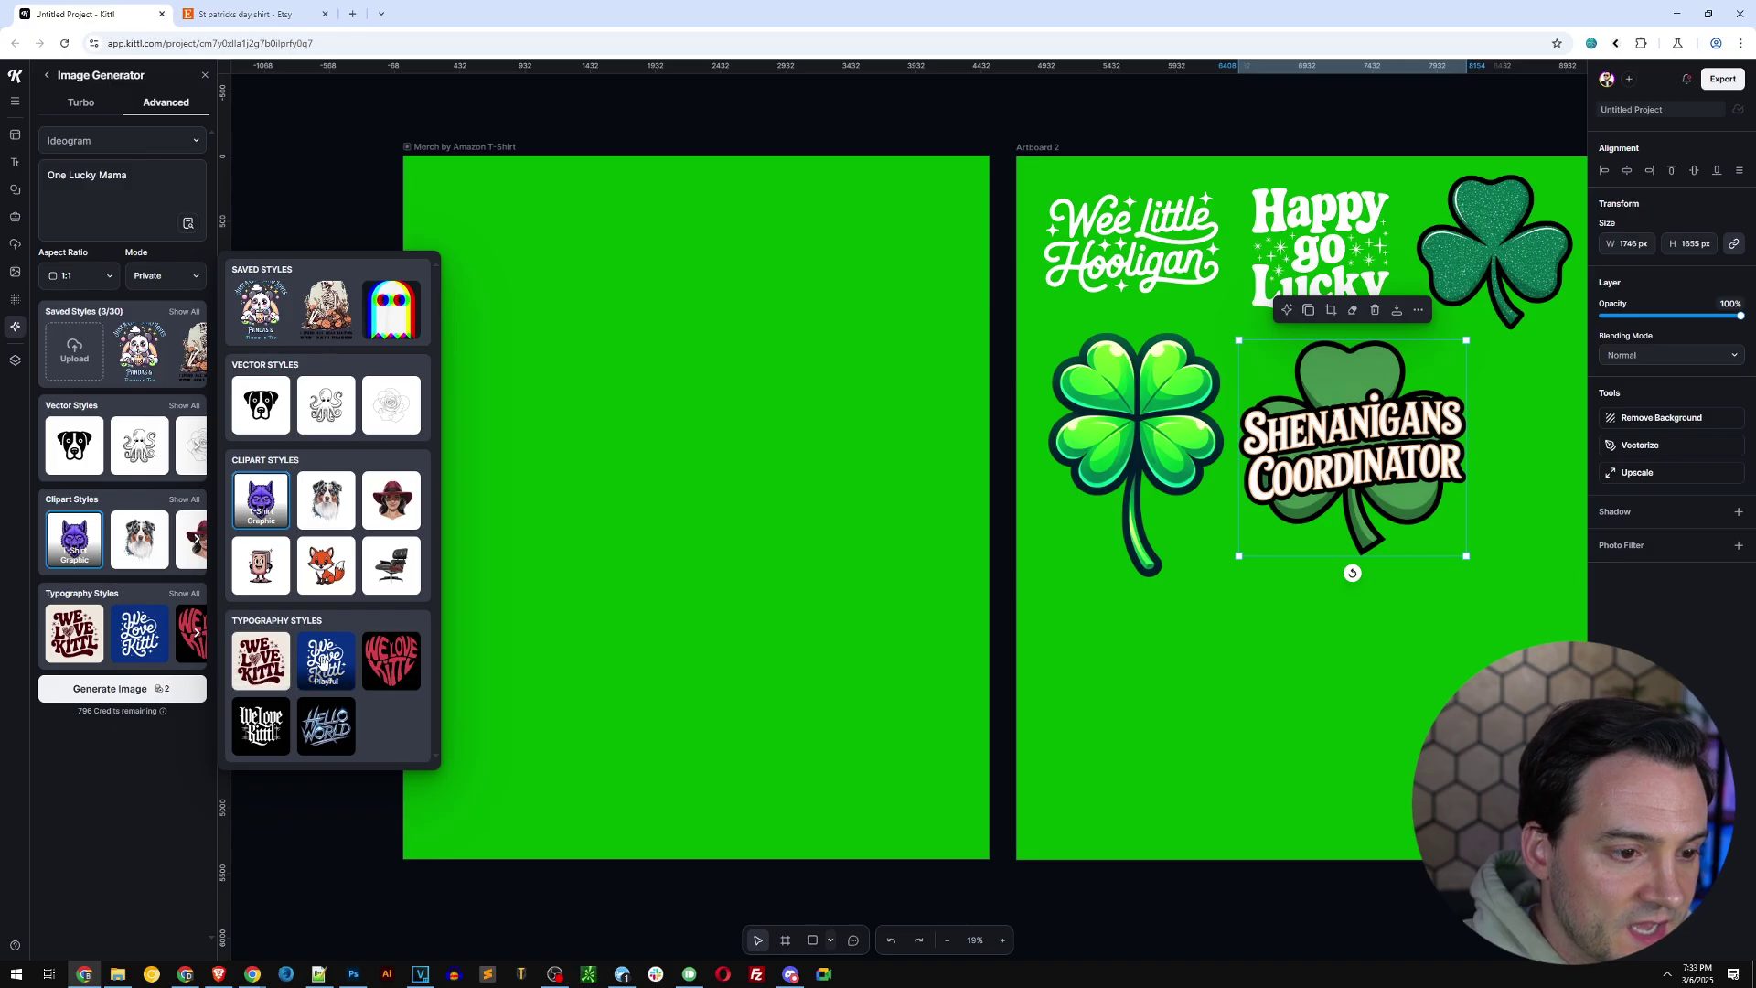
left_click(325, 660)
left_click(142, 688)
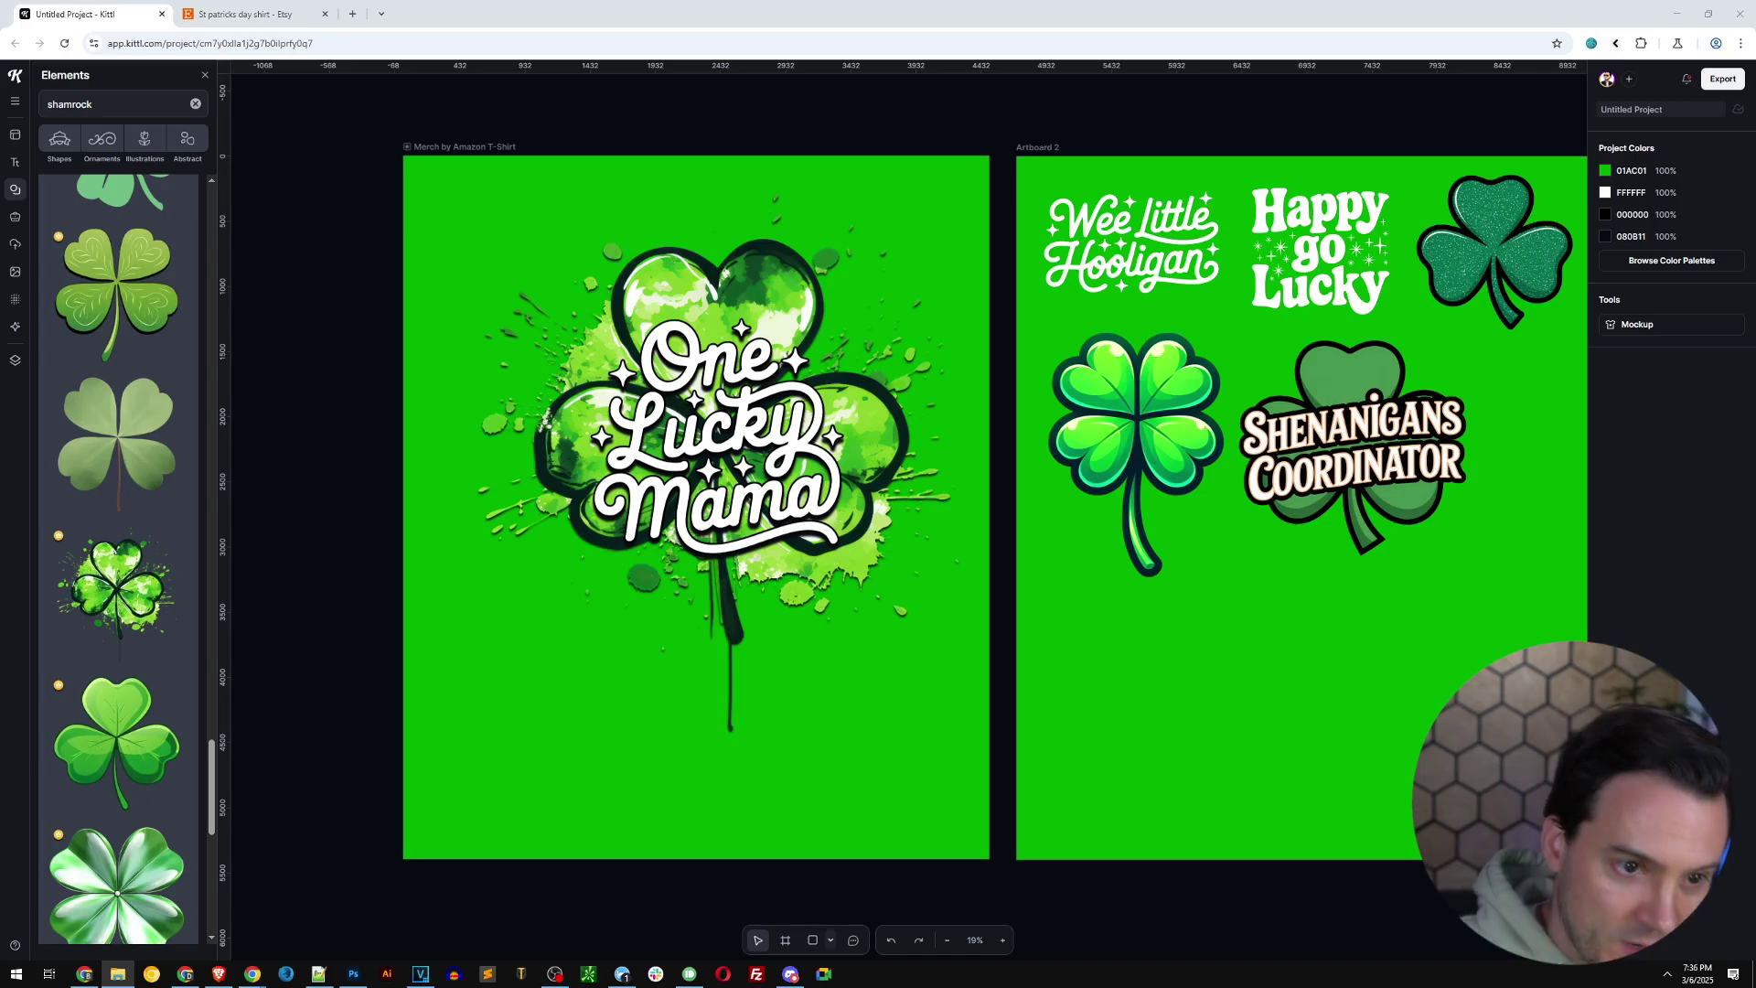
left_click(15, 190)
Reopen the shamrock element results and select the One Lucky Mama lettering.
left_click(14, 190)
scroll(101, 335, "up", 3)
left_click_drag(211, 707, 213, 222)
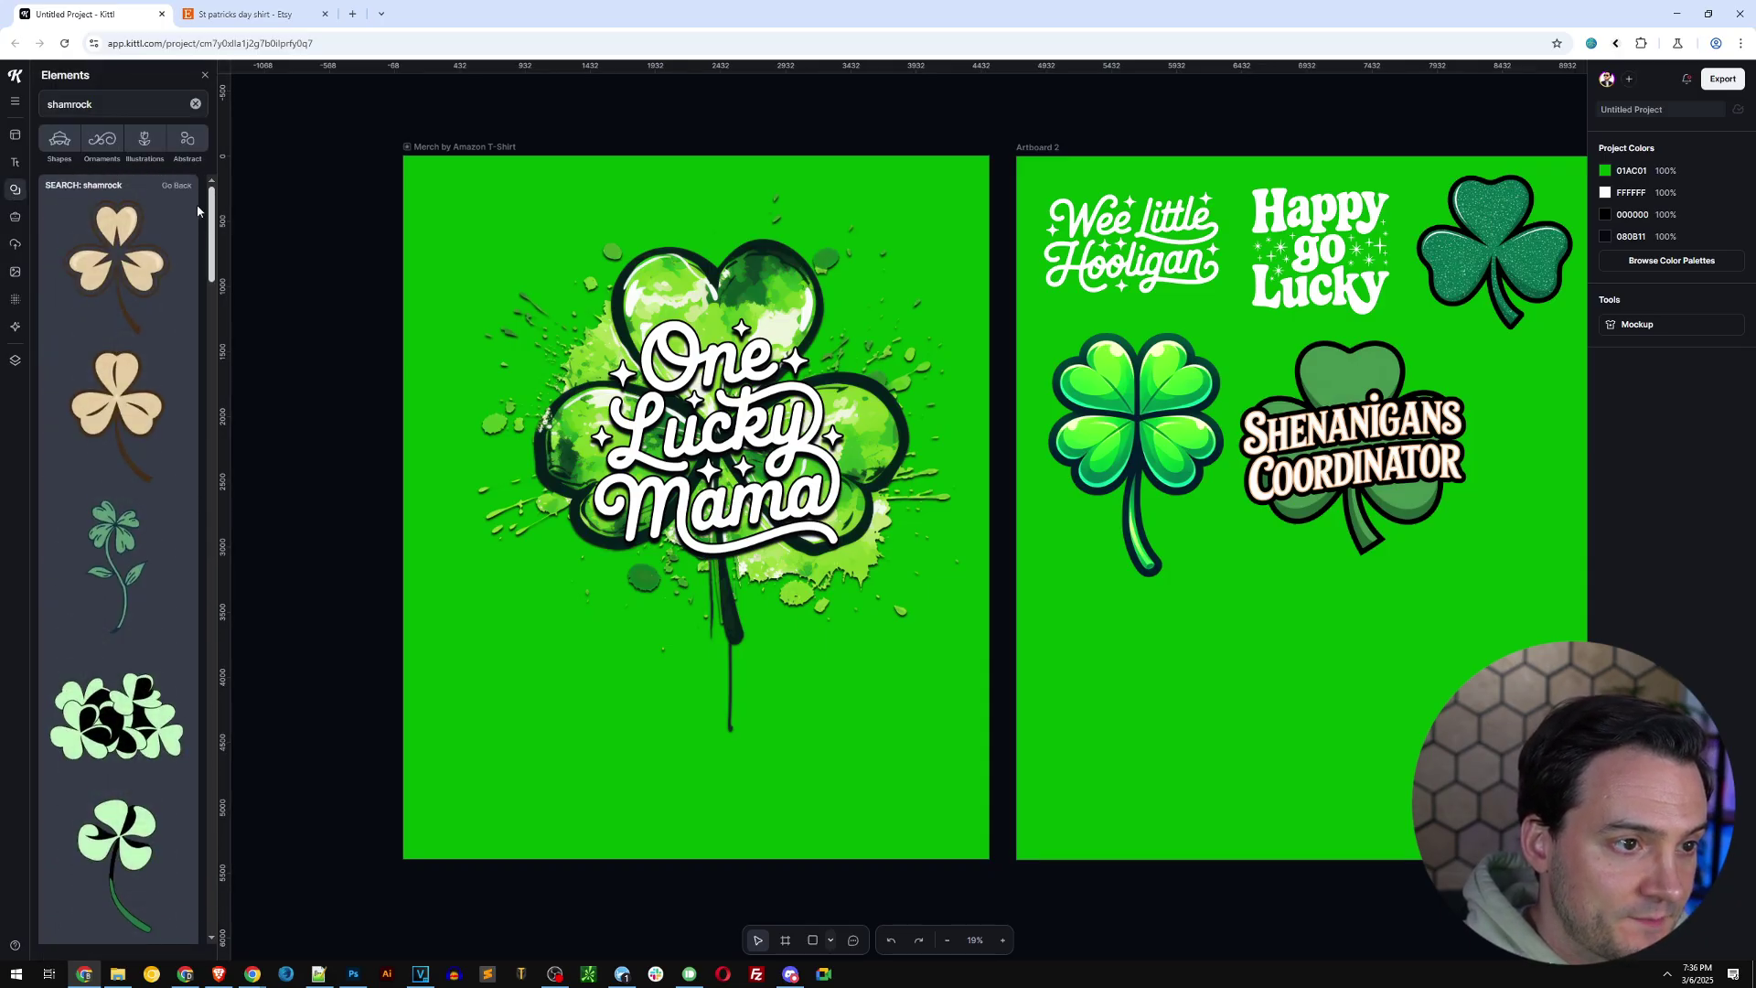
left_click_drag(101, 115, 68, 106)
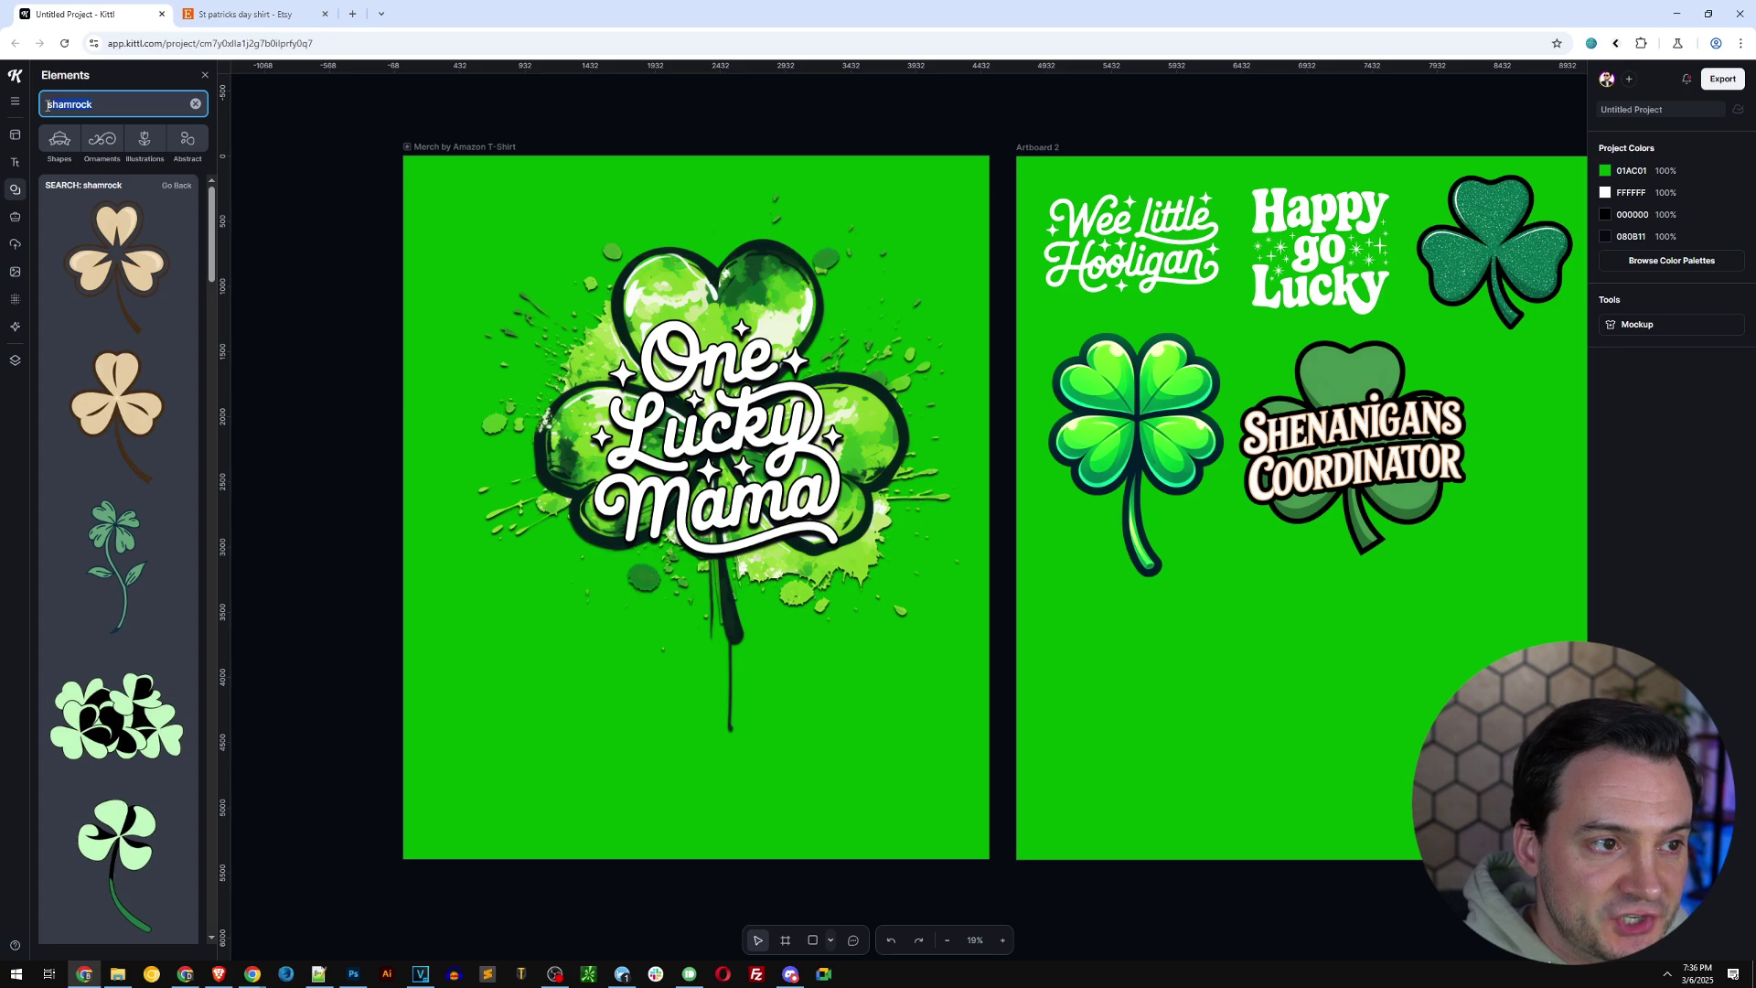
left_click(731, 381)
mouse_move(732, 381)
left_mouse_down()
mouse_move(749, 437)
mouse_move(1022, 741)
mouse_move(971, 723)
mouse_move(732, 402)
mouse_move(729, 356)
left_mouse_up()
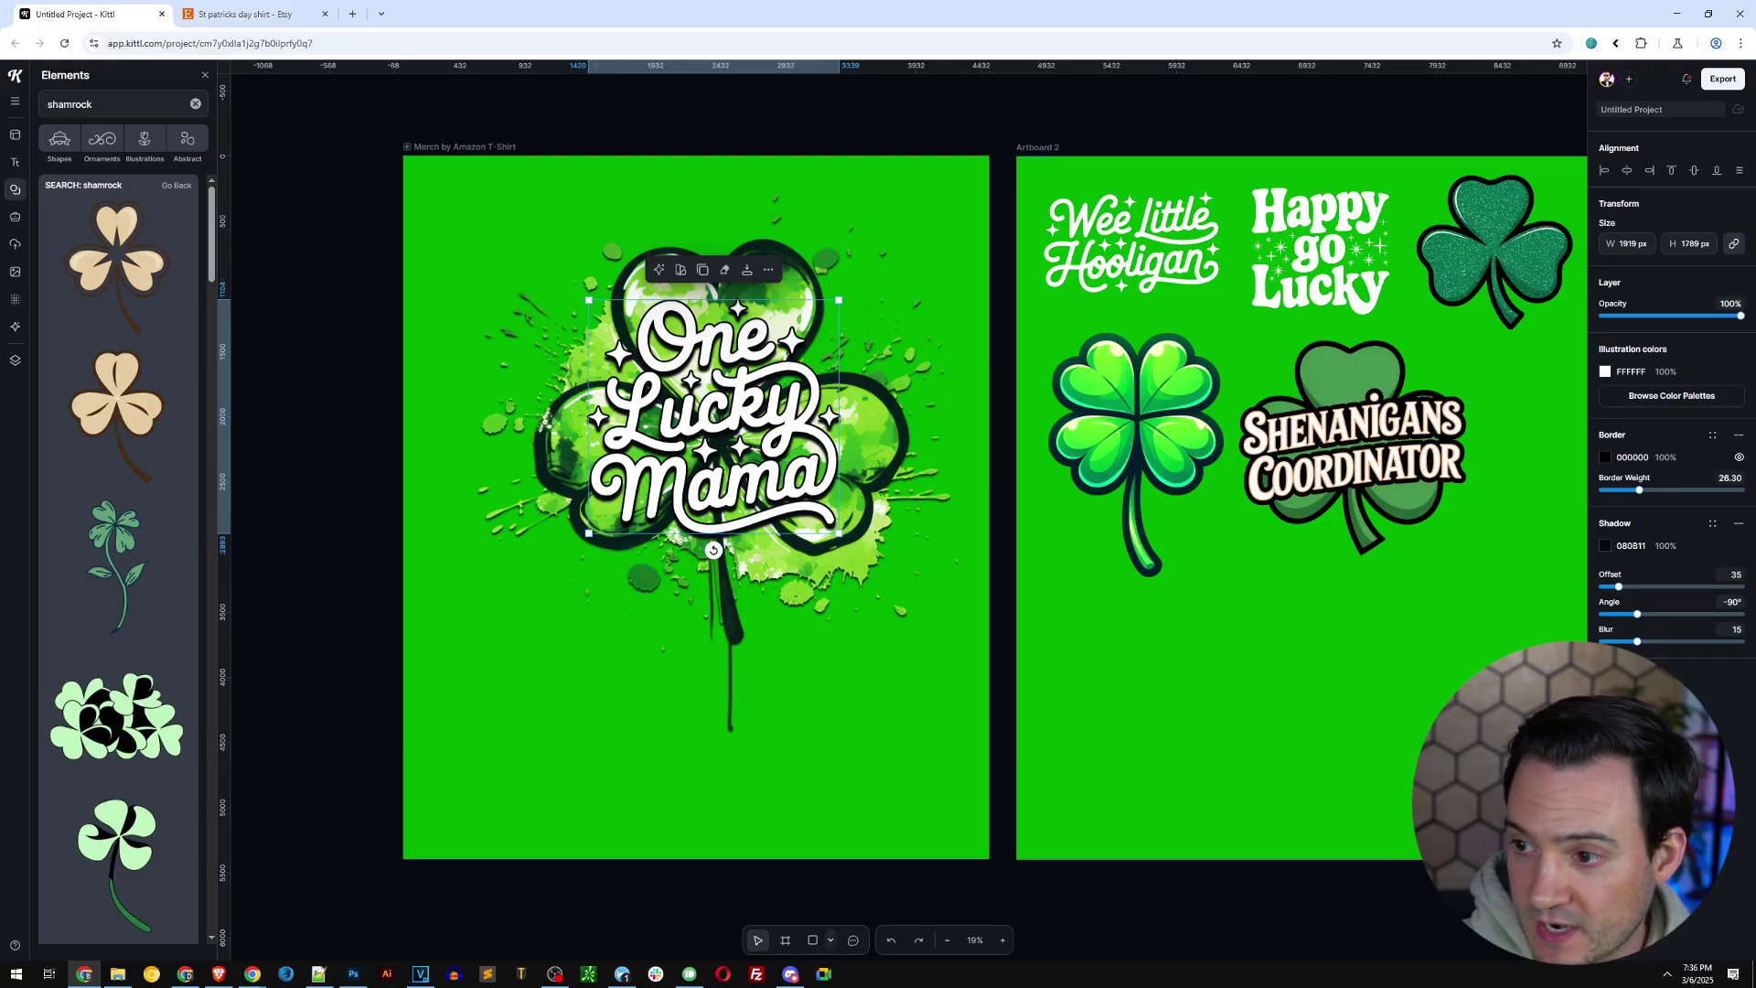
Raise the lettering's Border Weight to 36 and Shadow Offset to 42.
key("Print")
left_click_drag(1547, 394, 1753, 663)
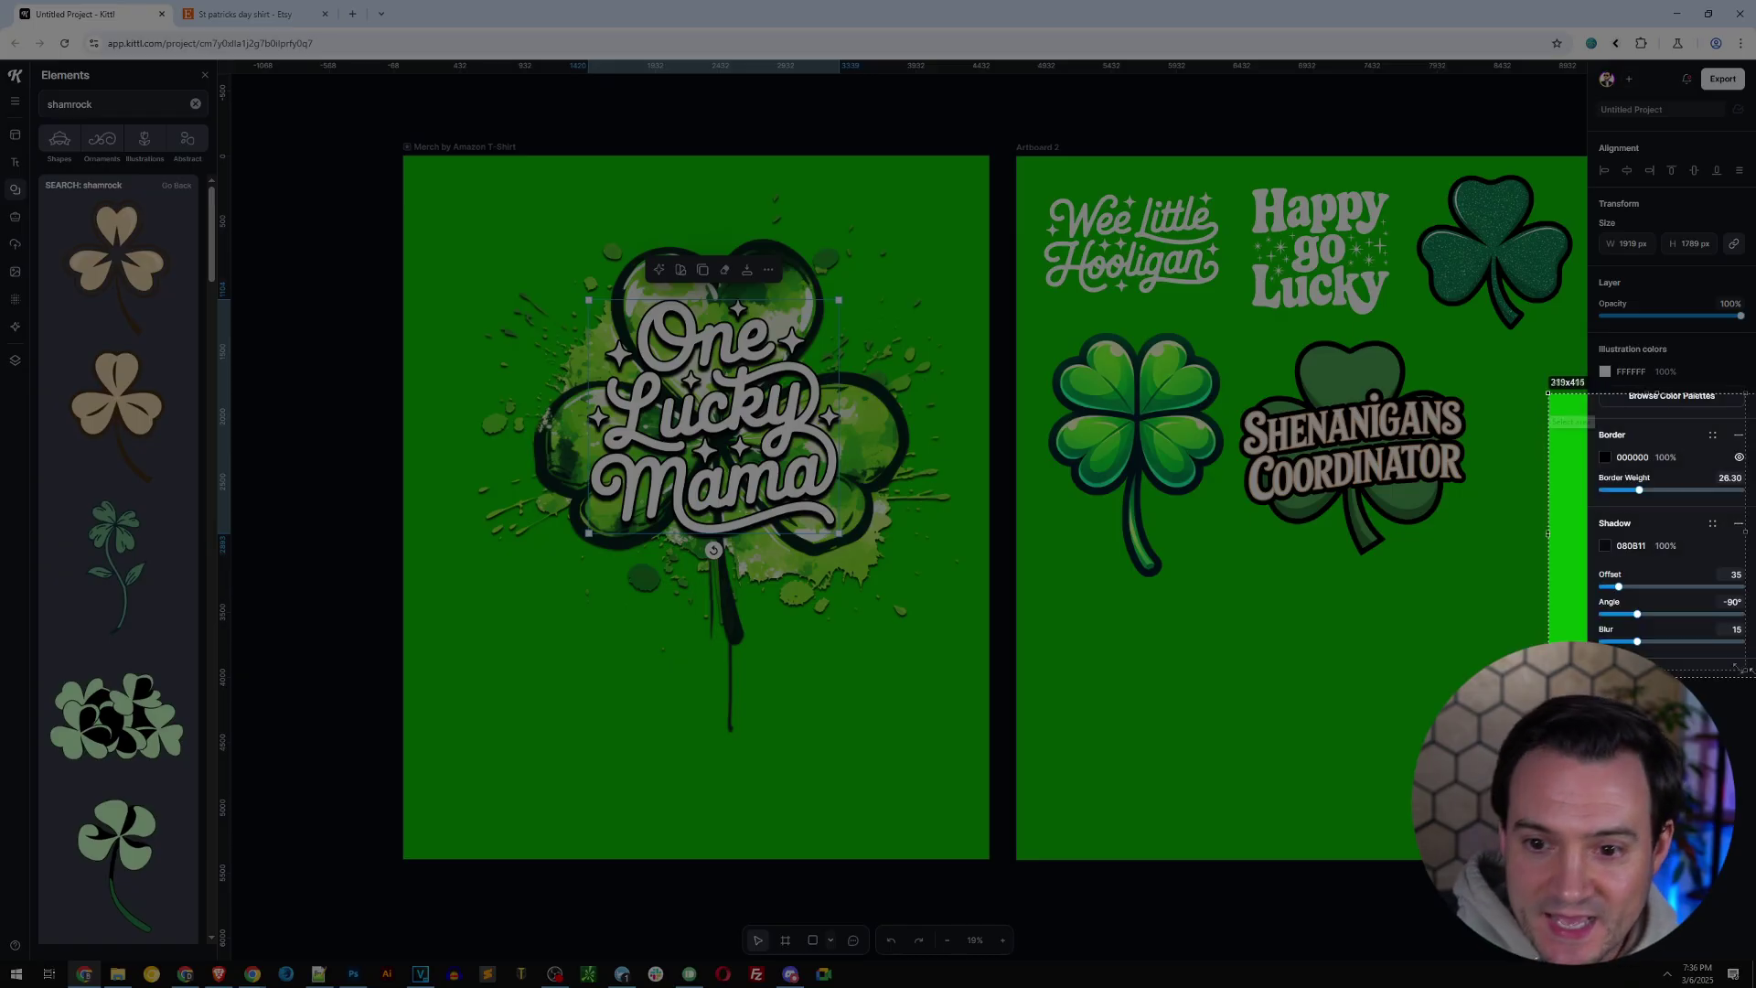
key("ctrl+c")
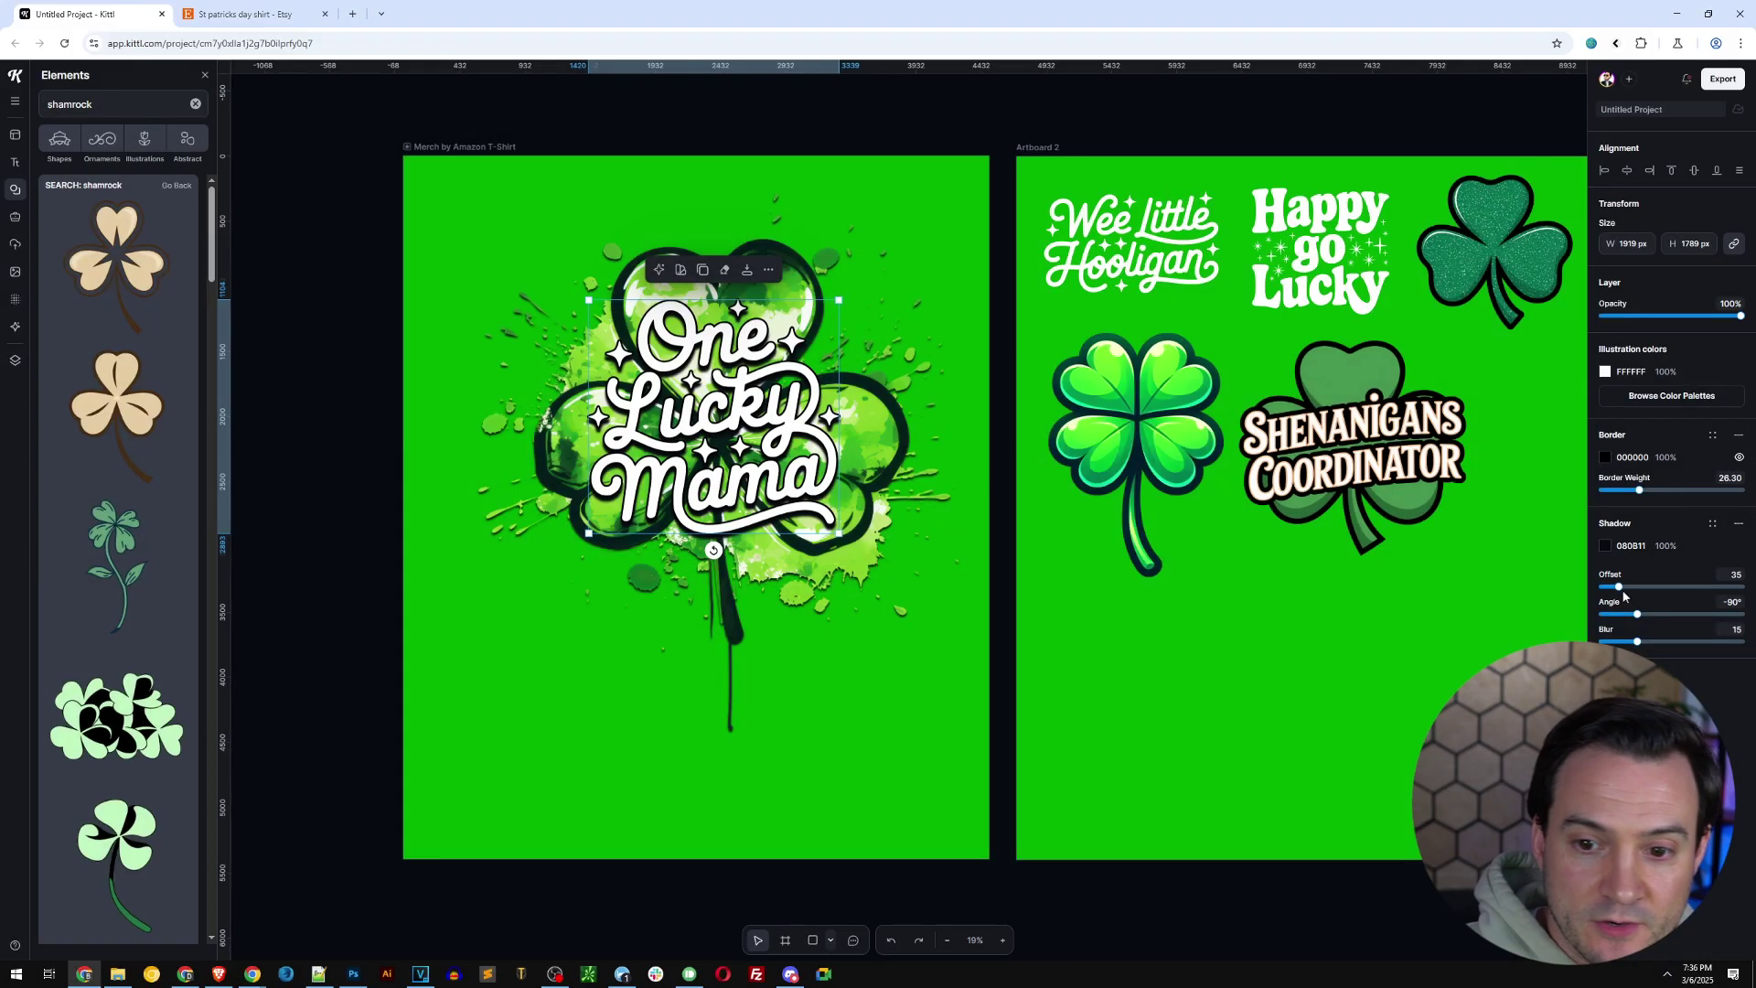
left_click_drag(1619, 588, 1581, 586)
mouse_move(1639, 491)
left_mouse_down()
mouse_move(1565, 501)
mouse_move(1655, 491)
left_mouse_up()
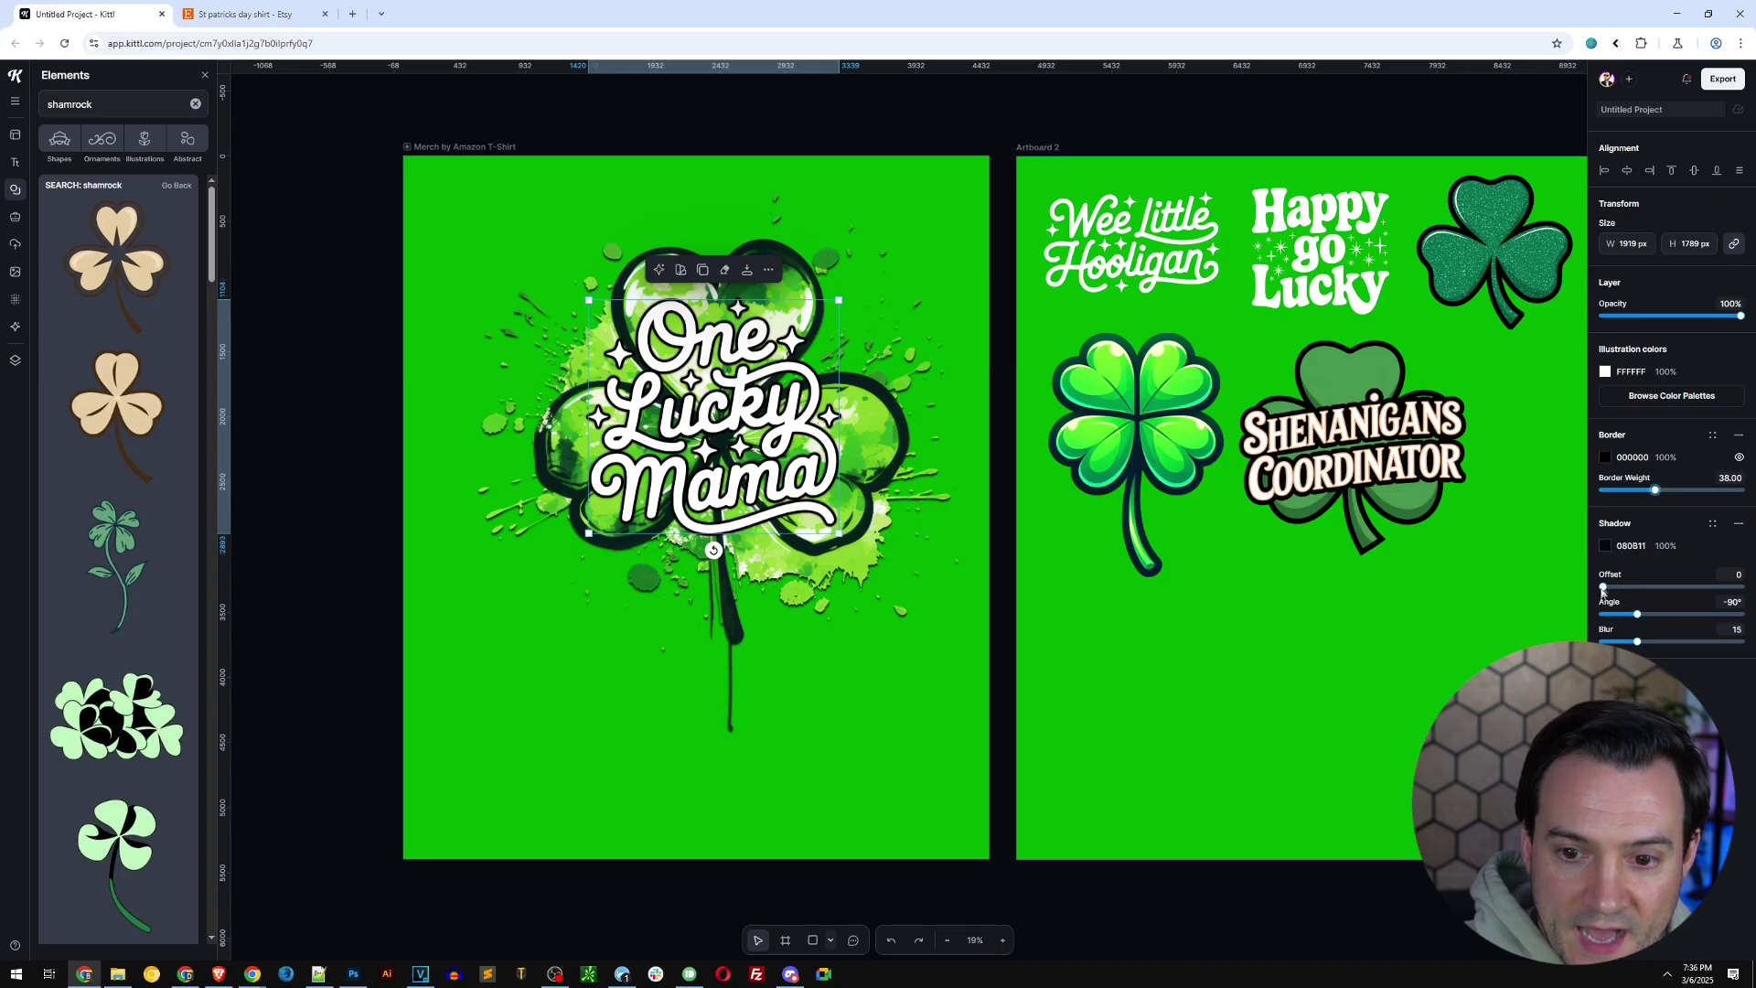
left_click_drag(1602, 588, 1622, 588)
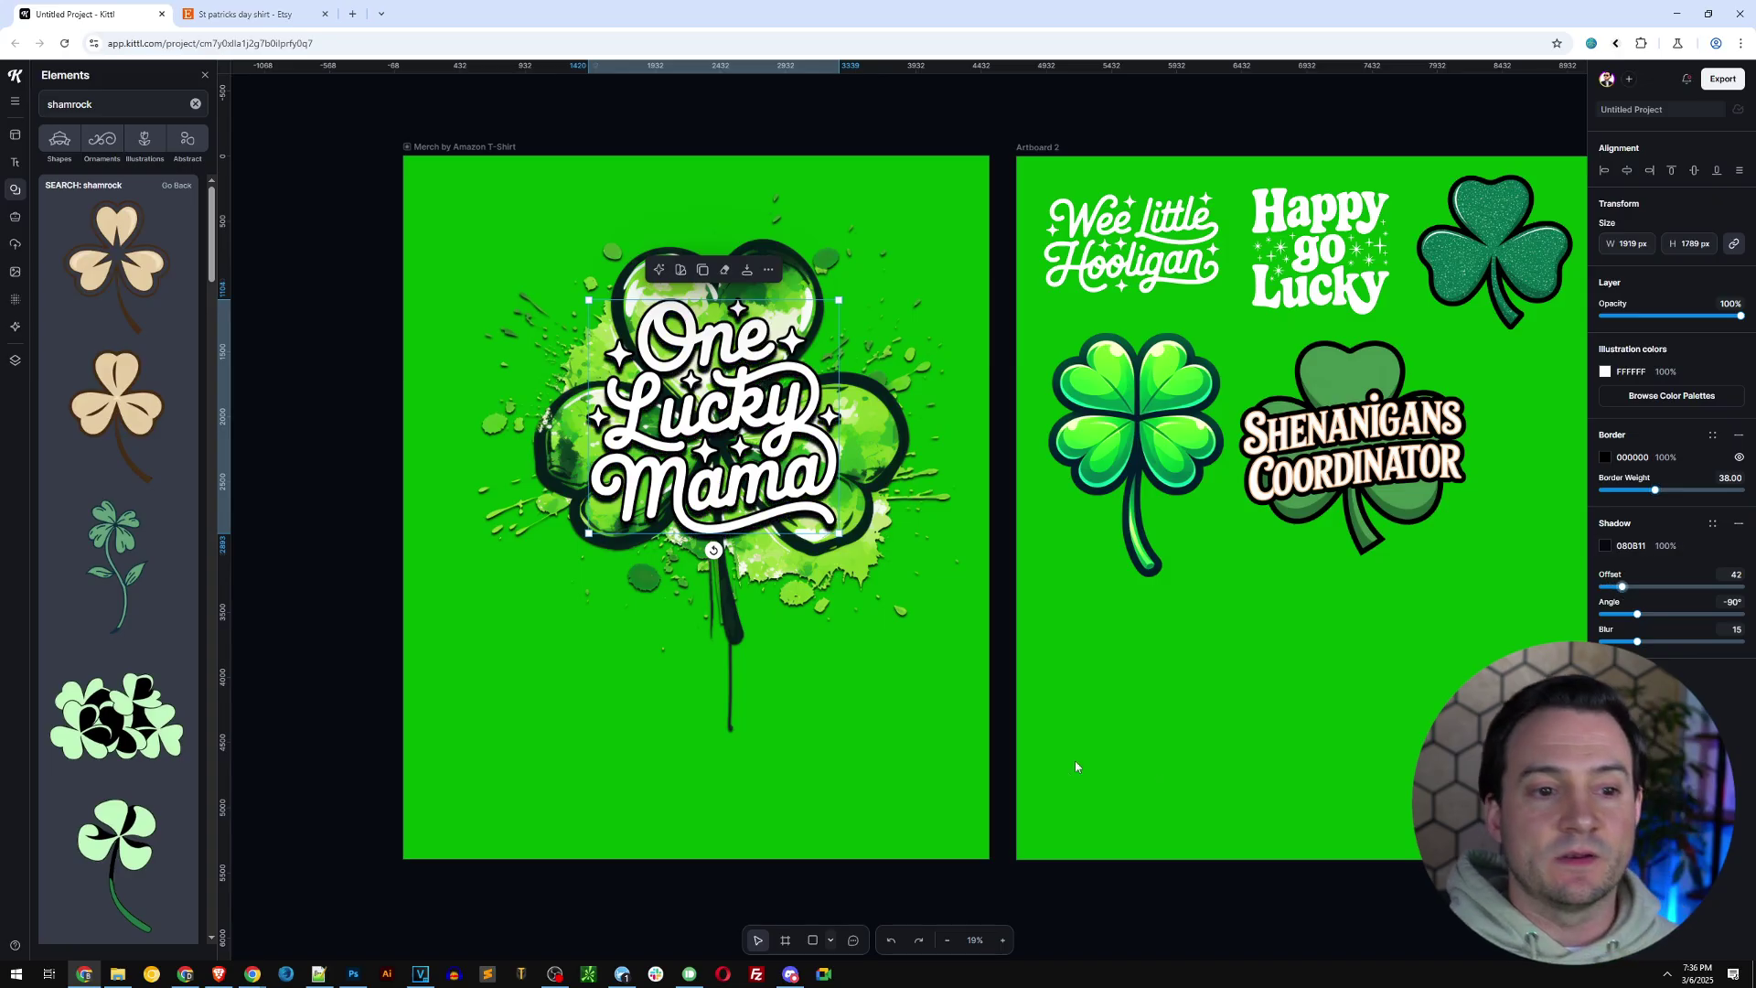
Resize the whole design and move it to Artboard 2's lower left, then glance at Etsy analytics.
left_click_drag(488, 176, 769, 457)
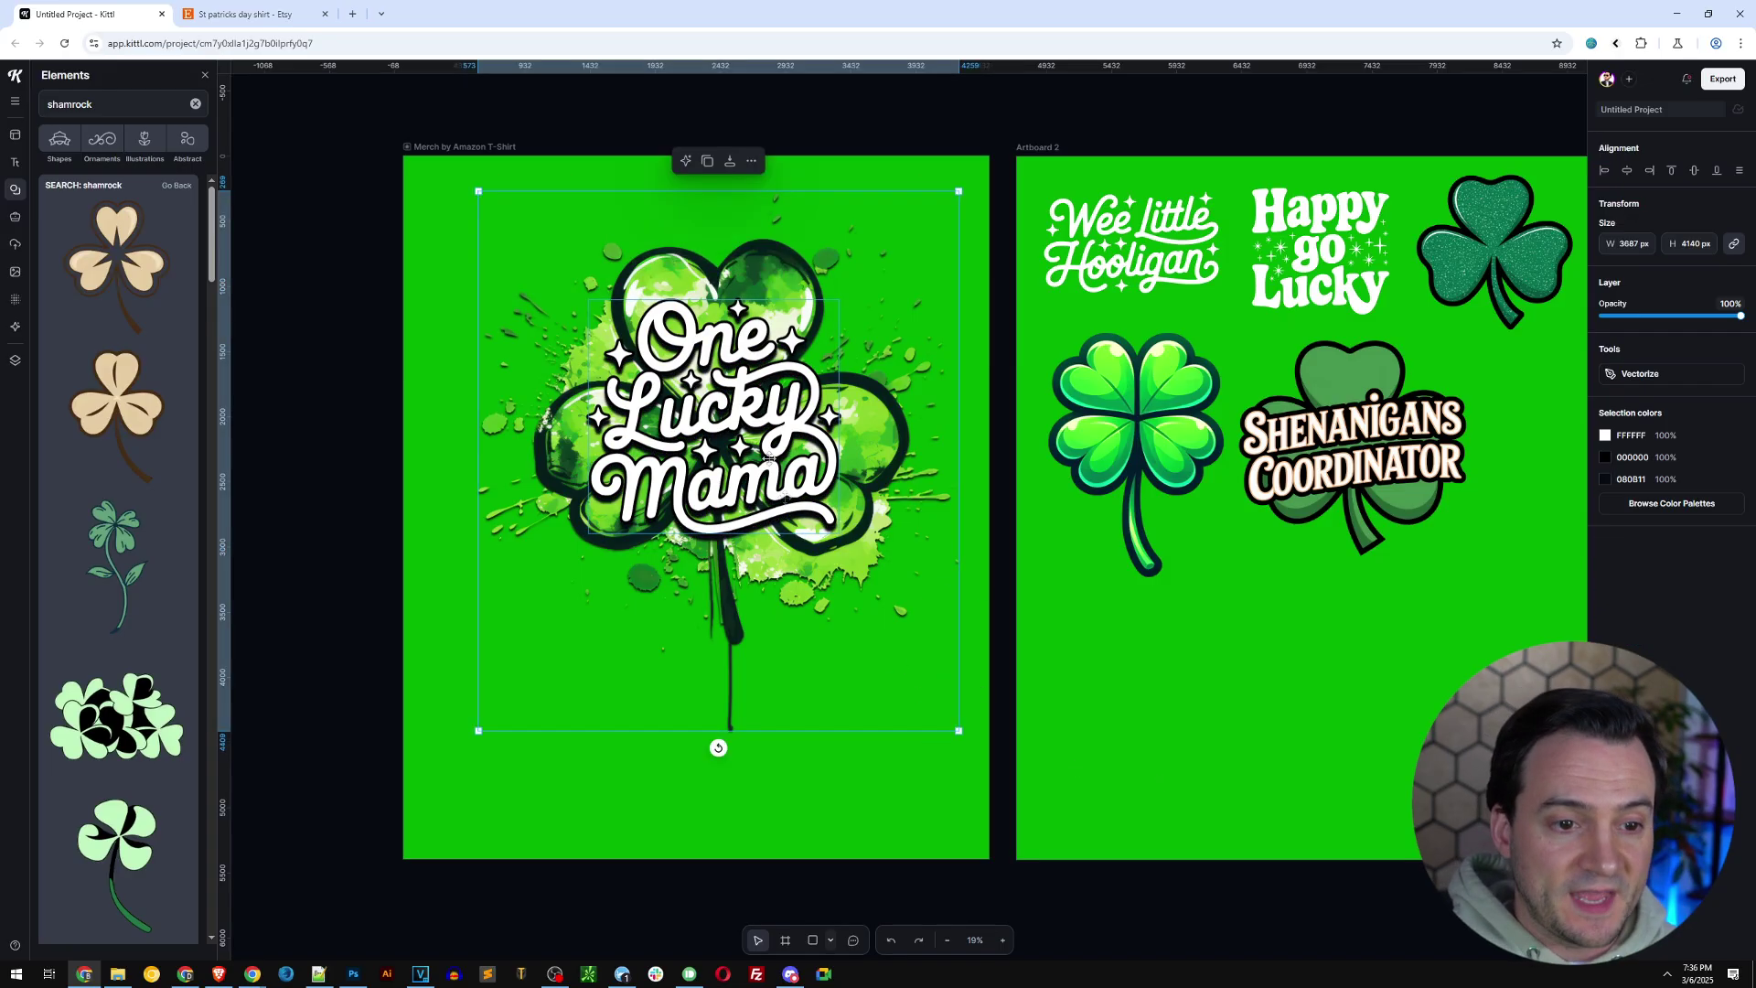
left_click_drag(958, 732, 1272, 860)
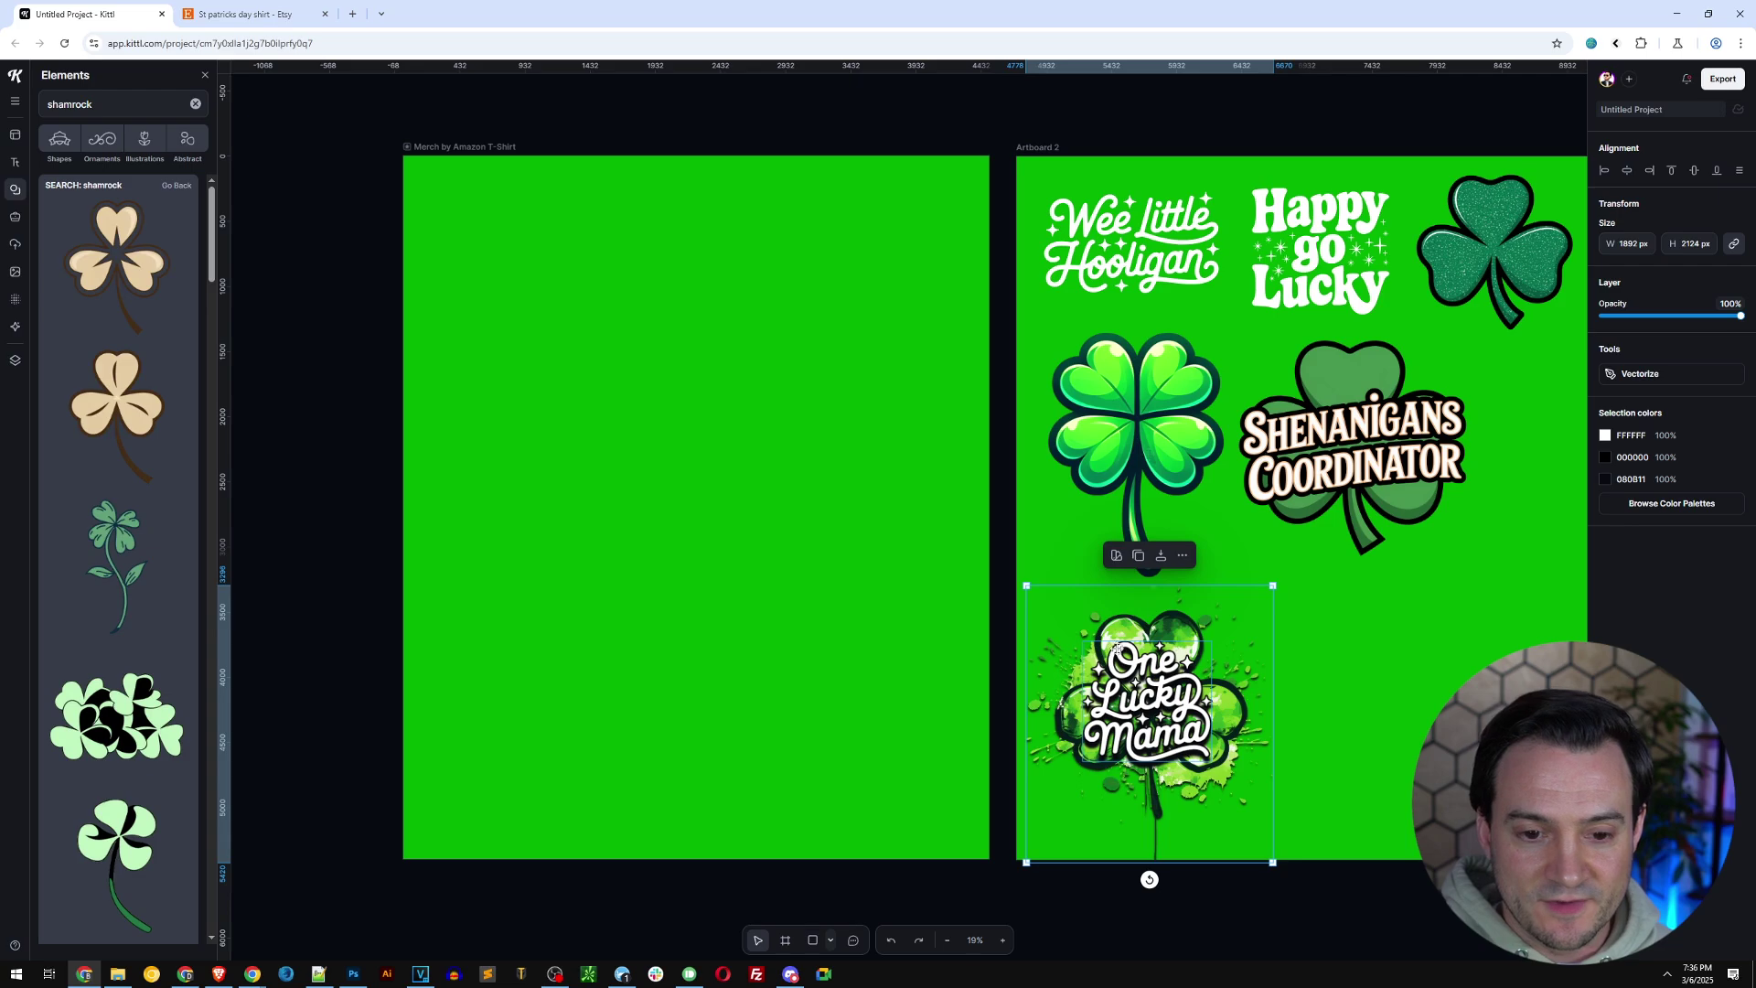
left_click(242, 14)
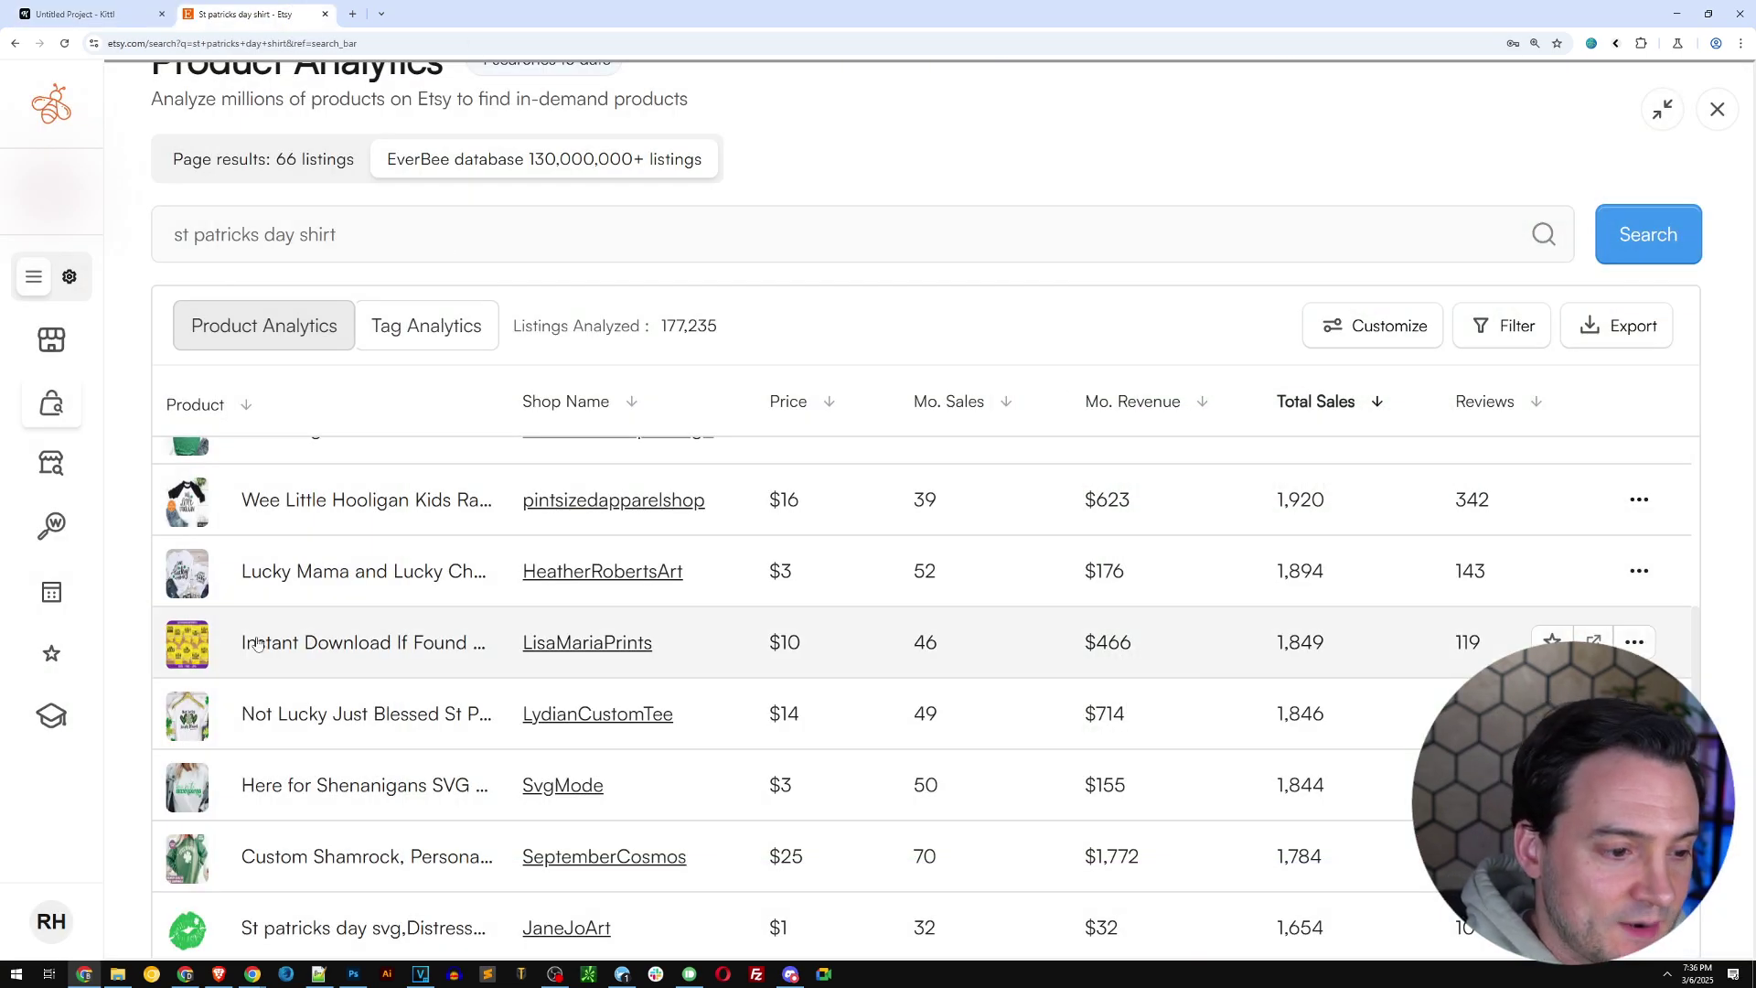
scroll(237, 720, "down", 1)
mouse_move(184, 787)
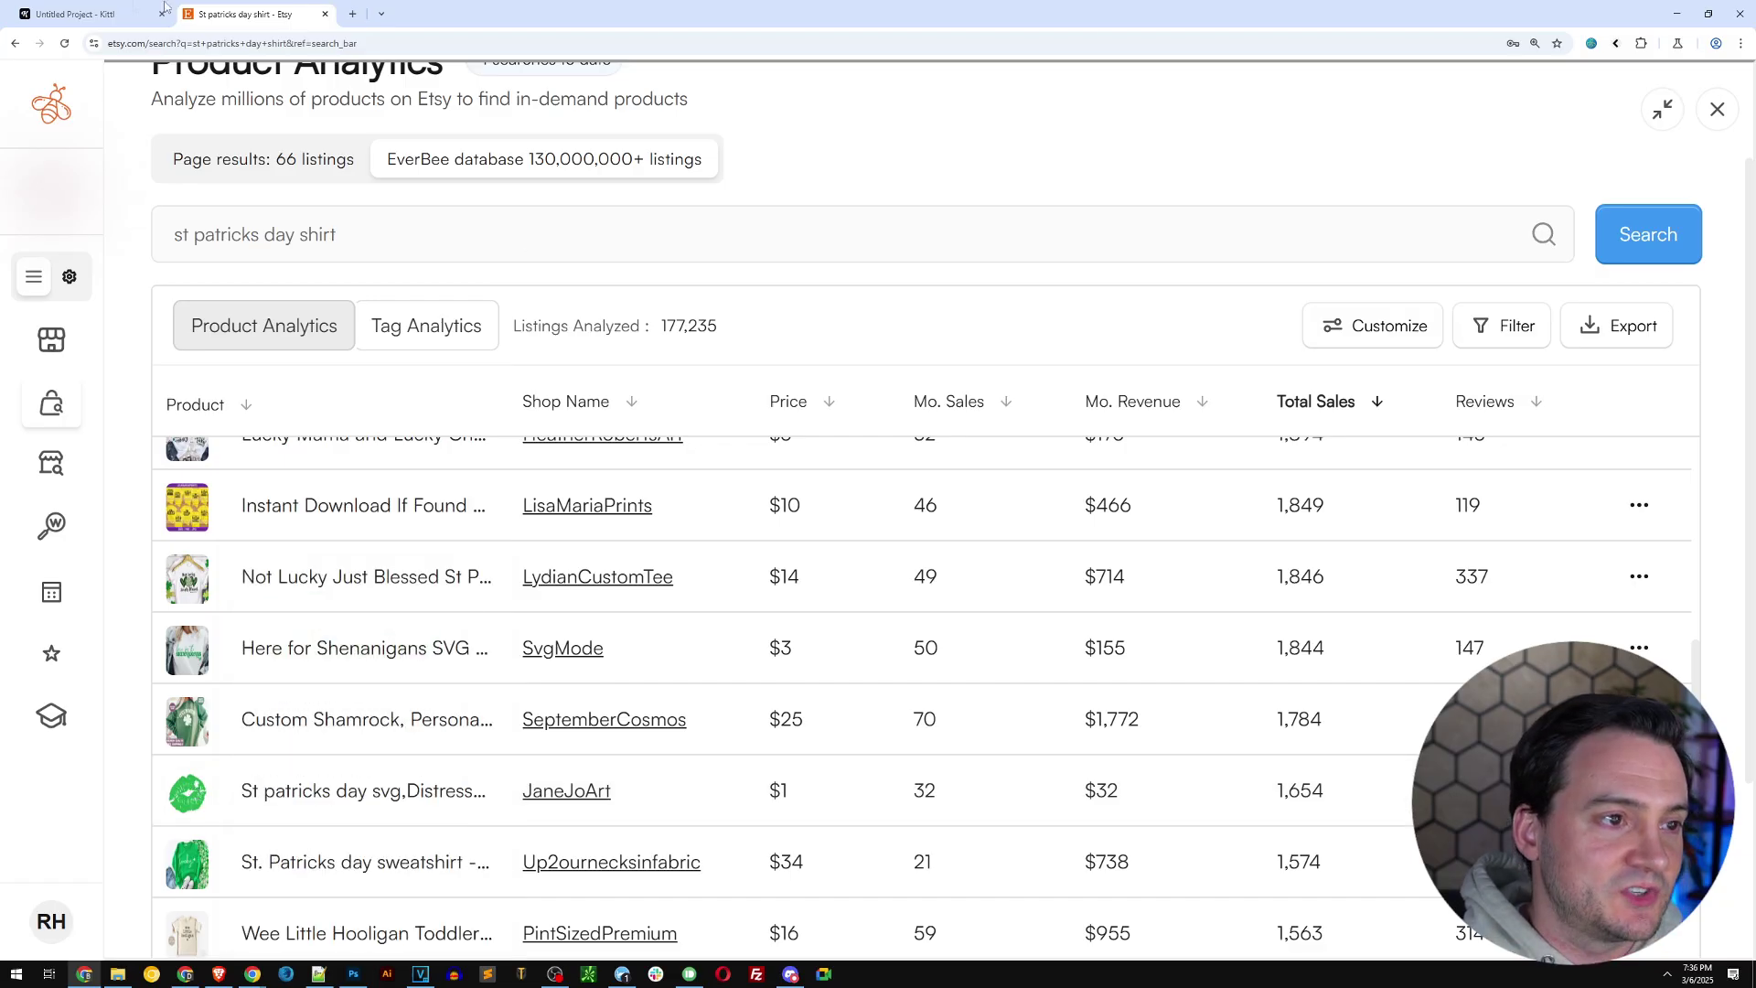
left_click(128, 14)
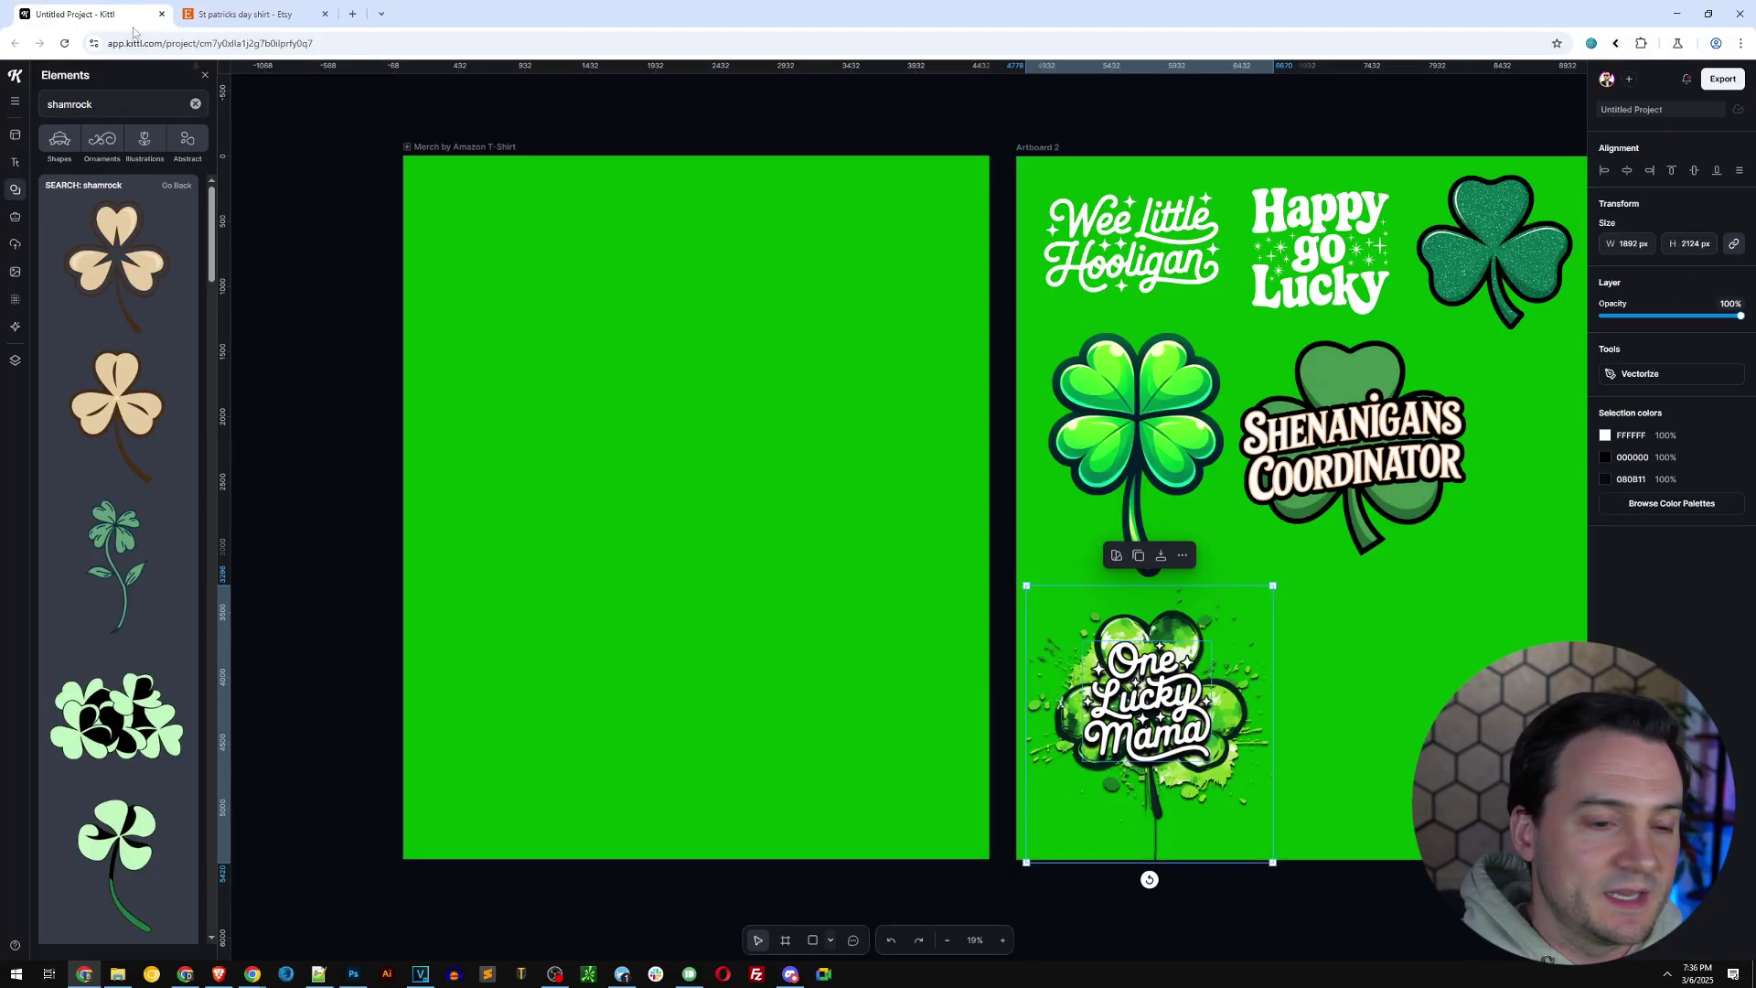
left_click(18, 335)
Generate Watercolor clipart images from the prompt 'large green lips for st patricks day'.
left_click(143, 188)
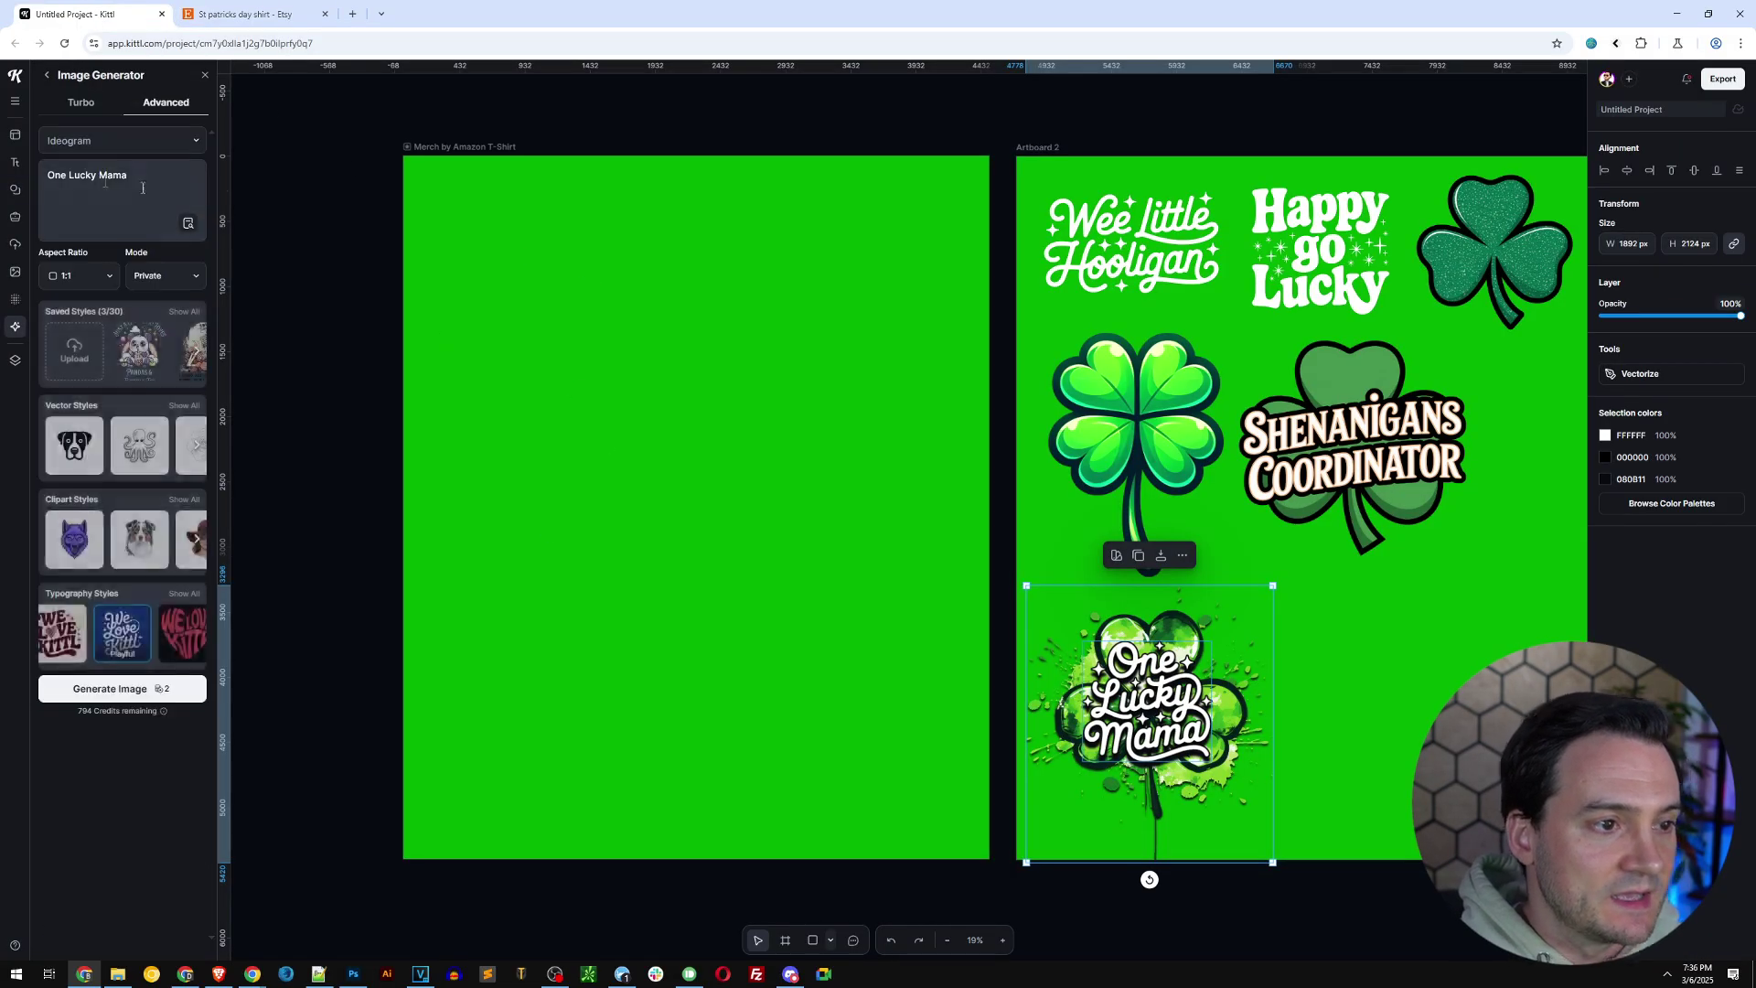
key("ctrl+a")
type("lar")
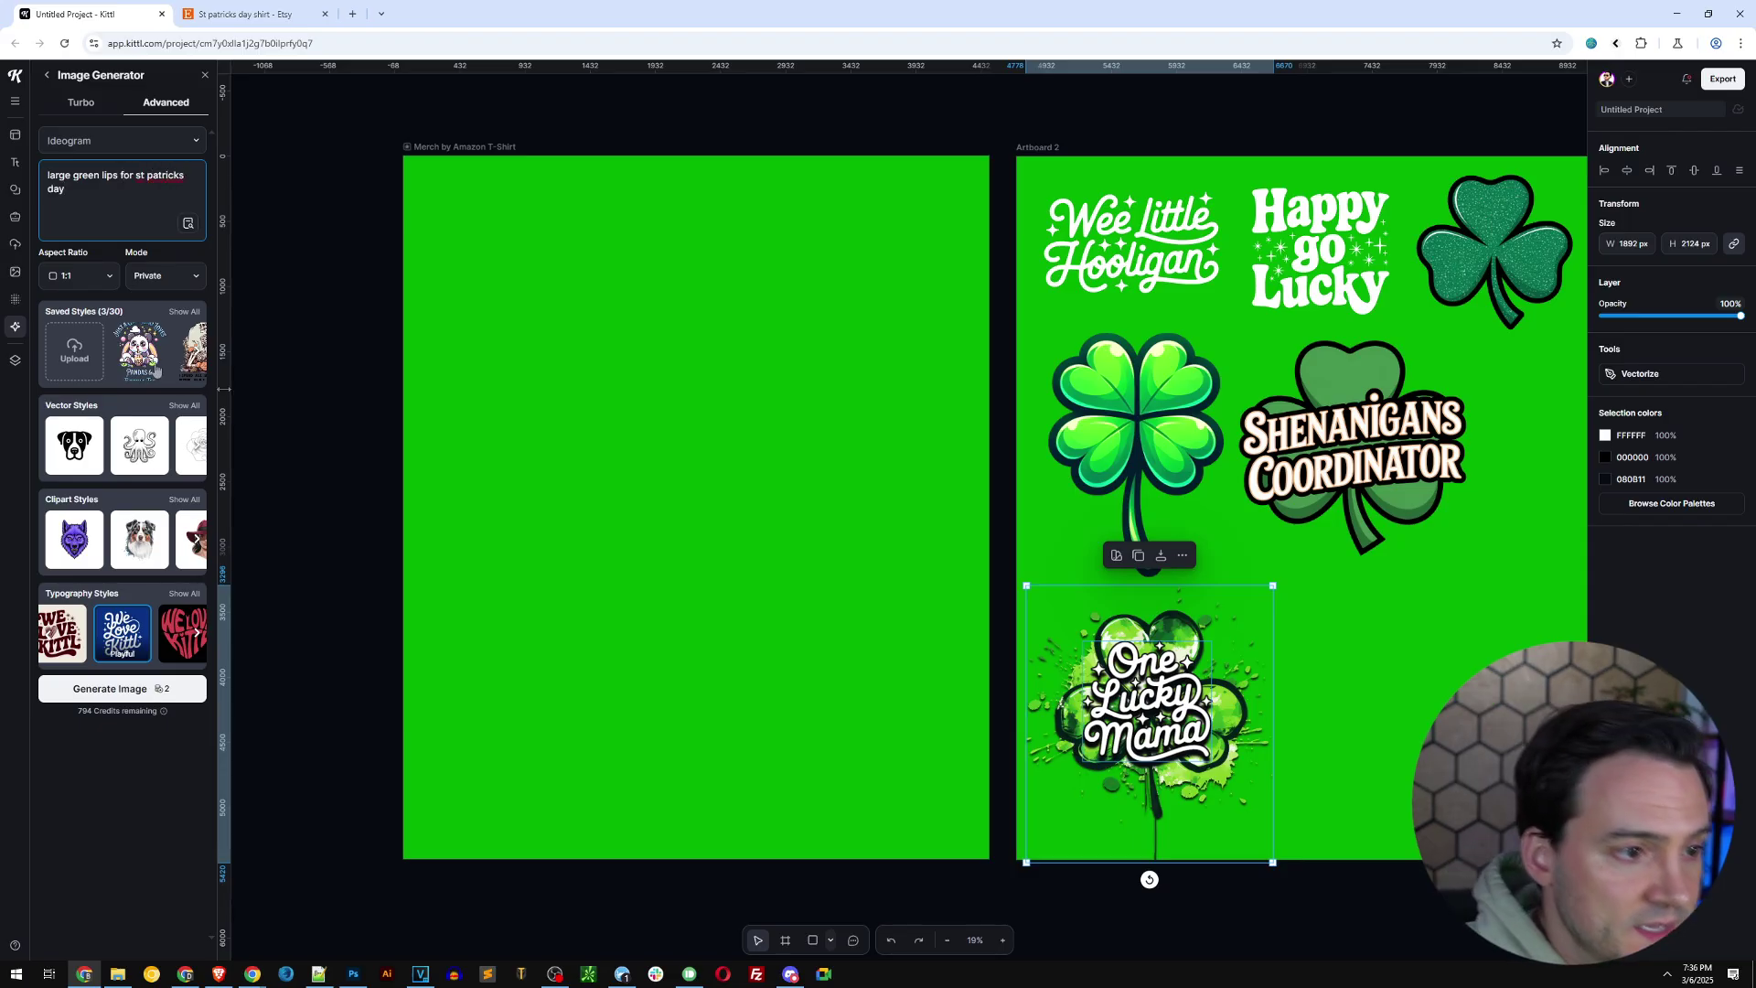
left_click(186, 500)
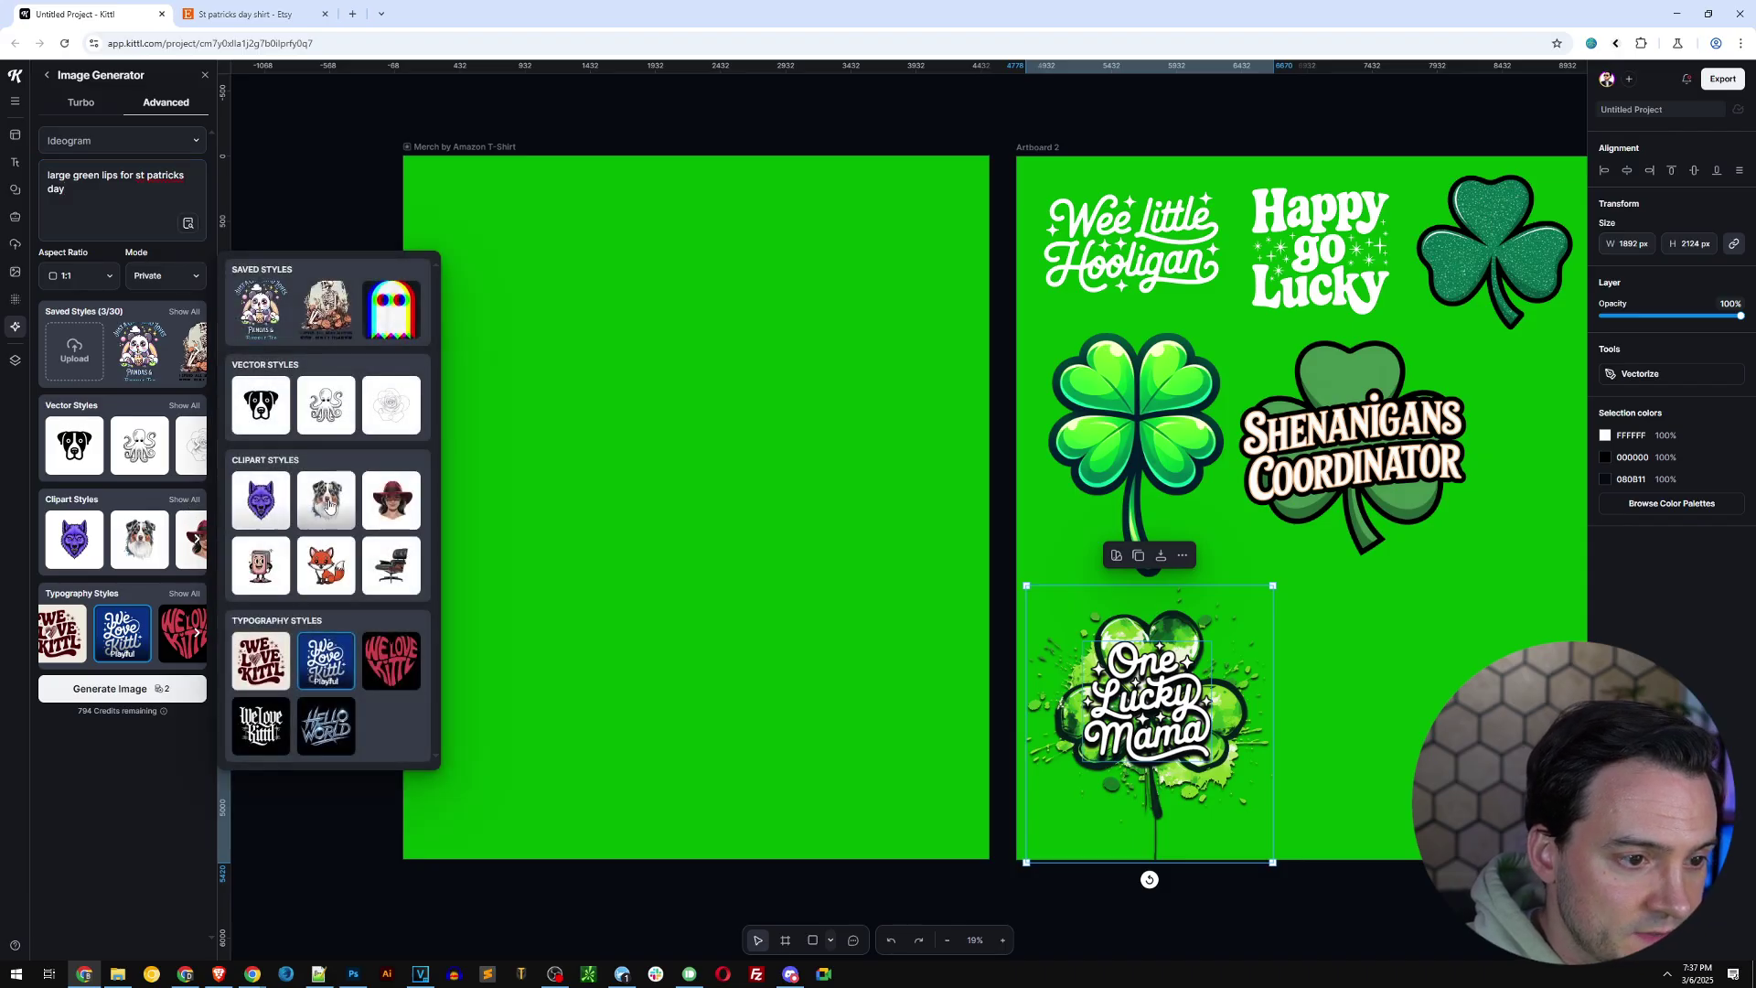
left_click(334, 500)
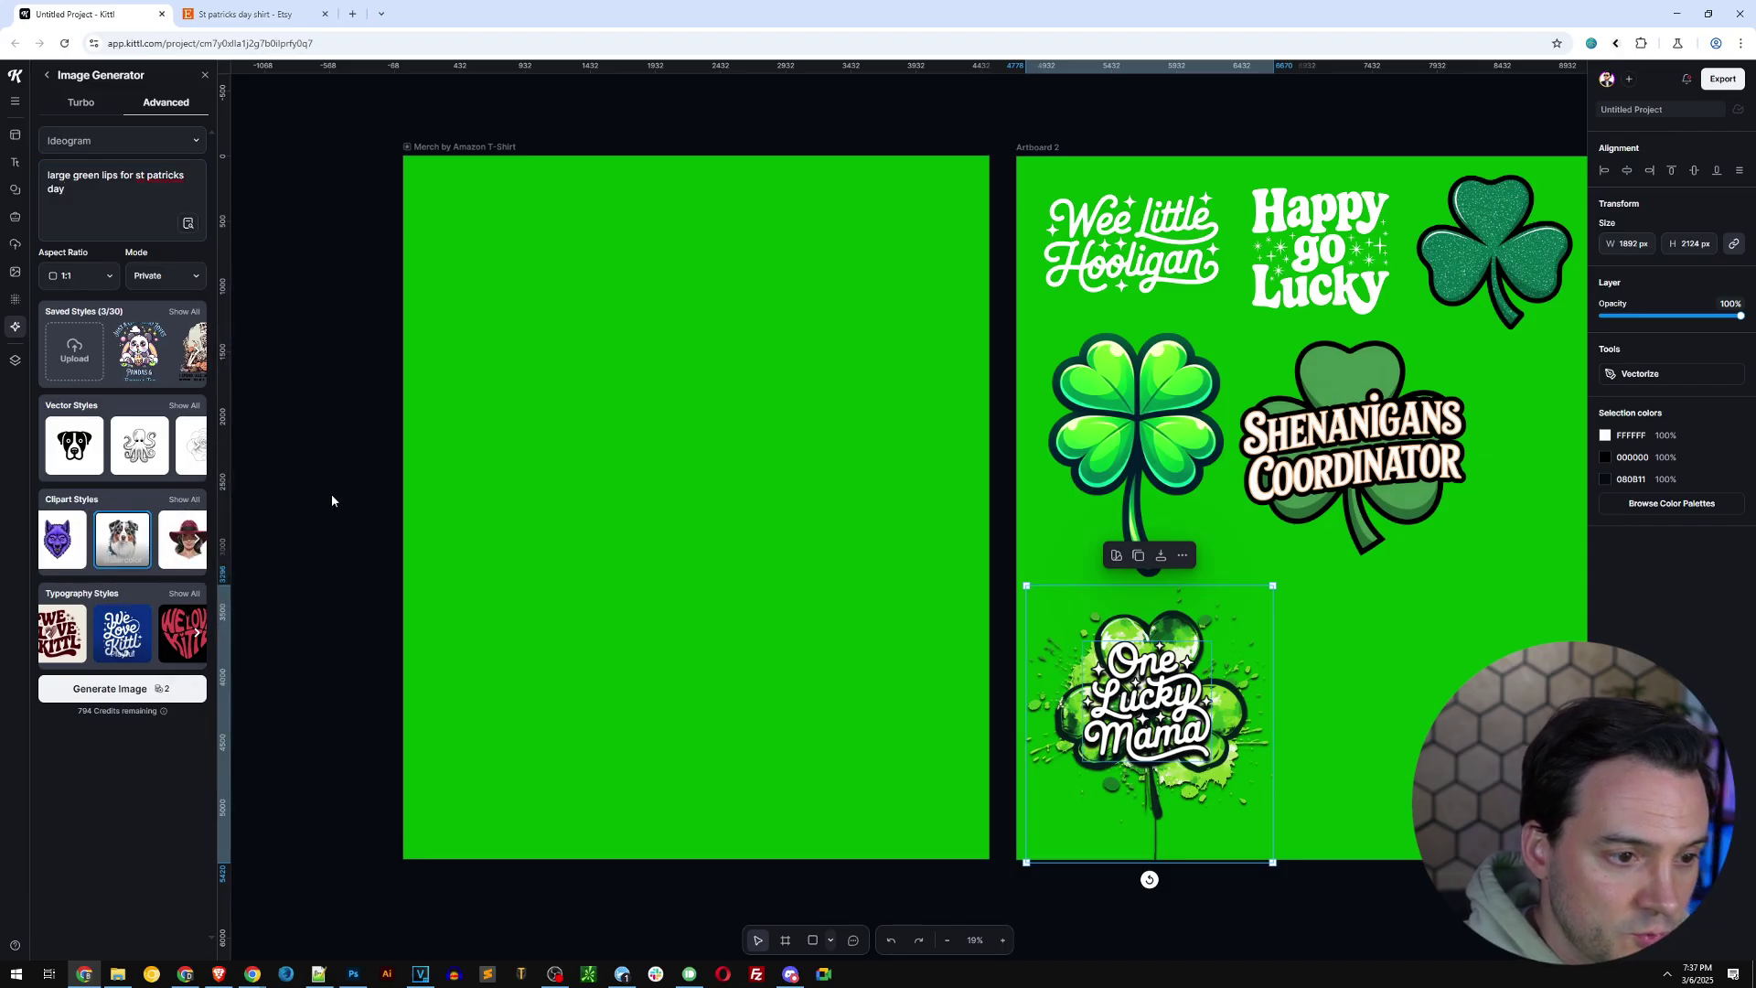
left_click(137, 688)
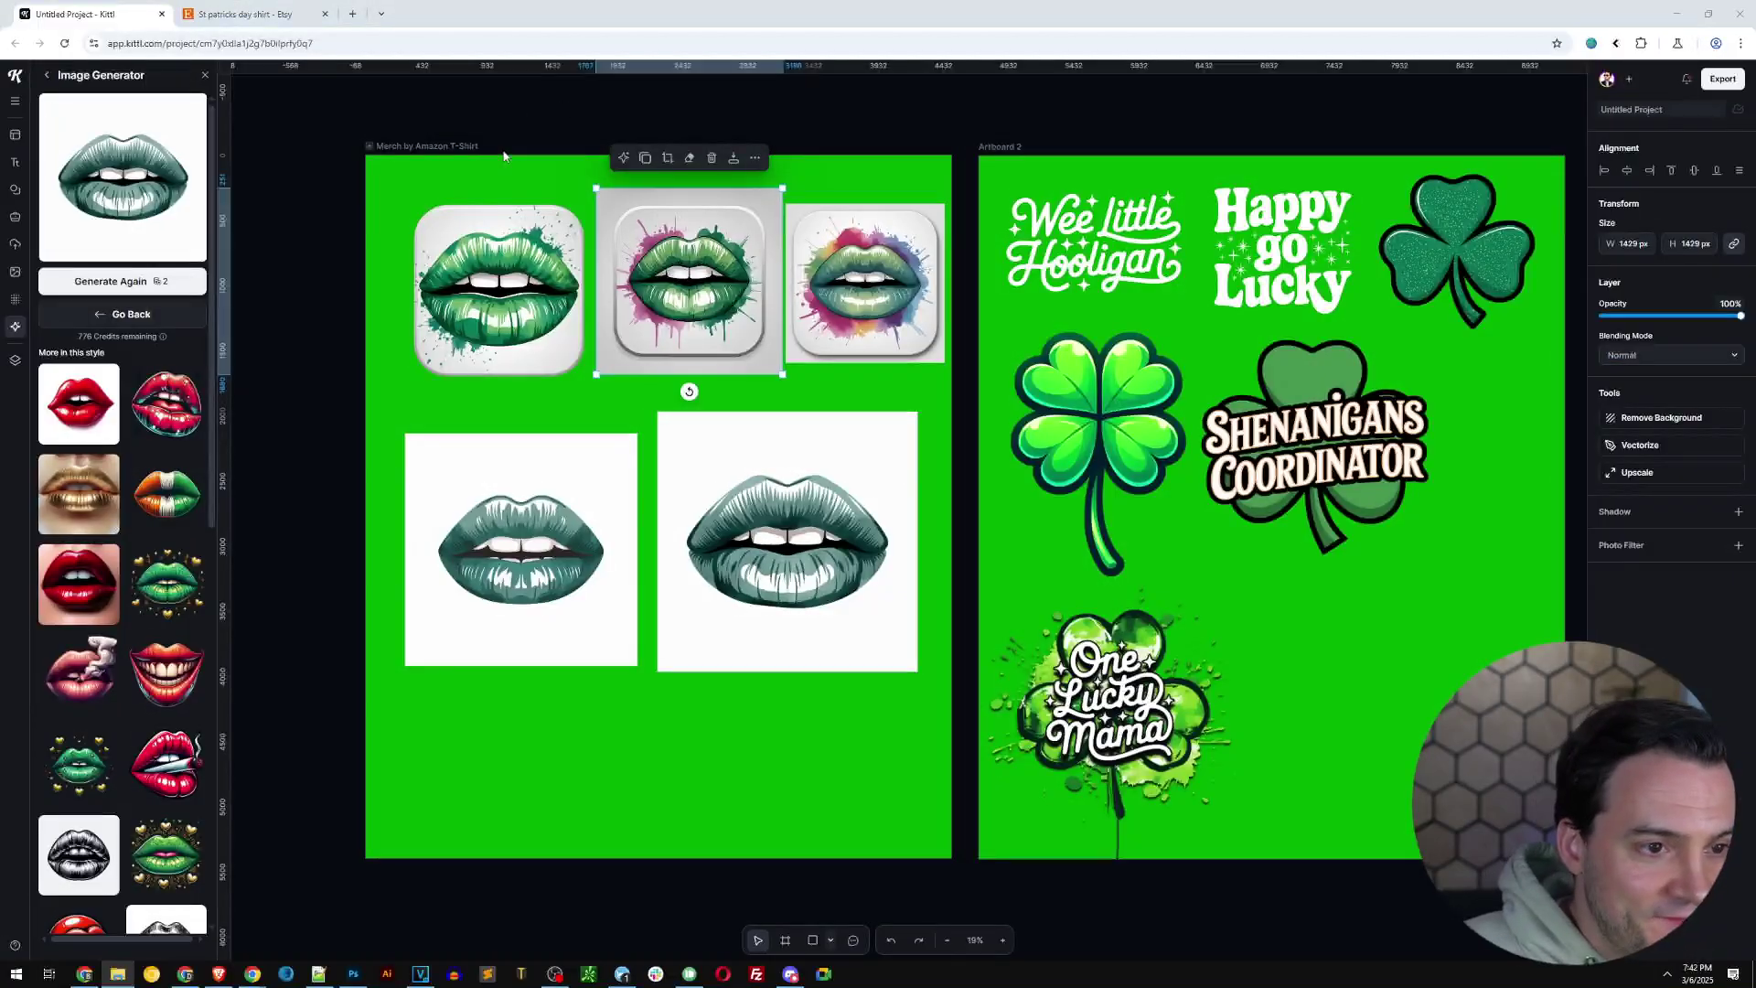
Sort through the generated lips images, nudging the first one slightly up and right.
left_click(501, 169)
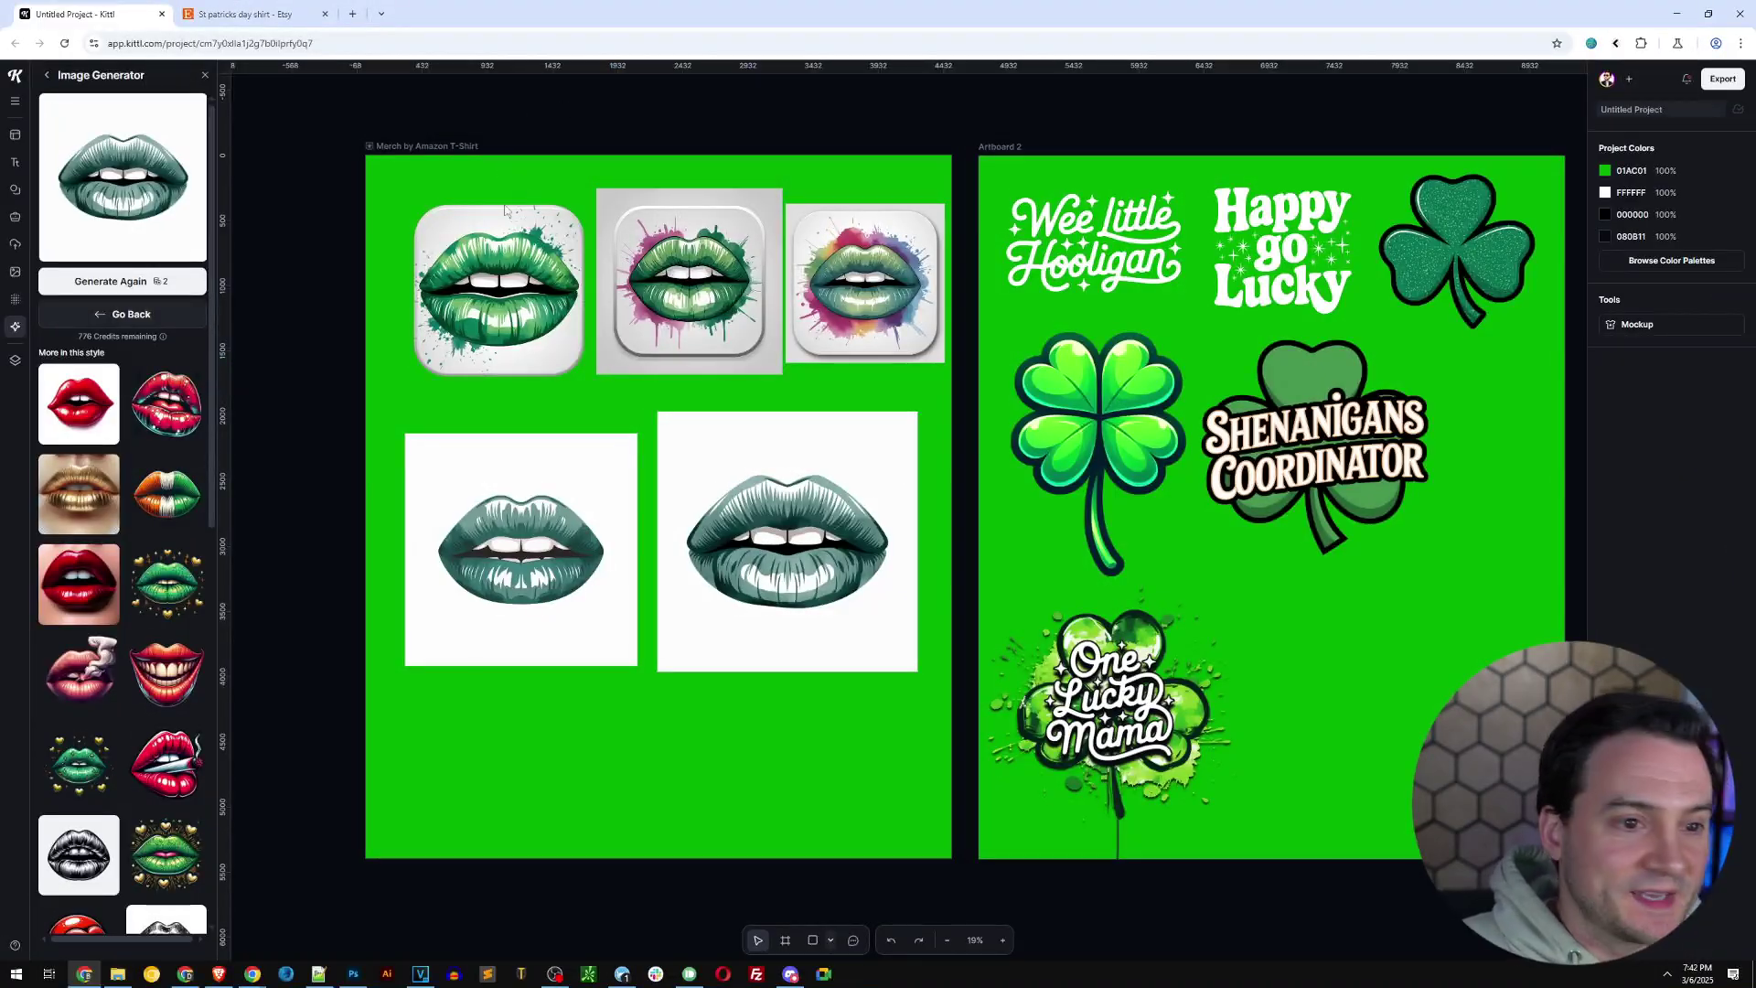
left_click(478, 280)
left_click_drag(530, 262, 545, 265)
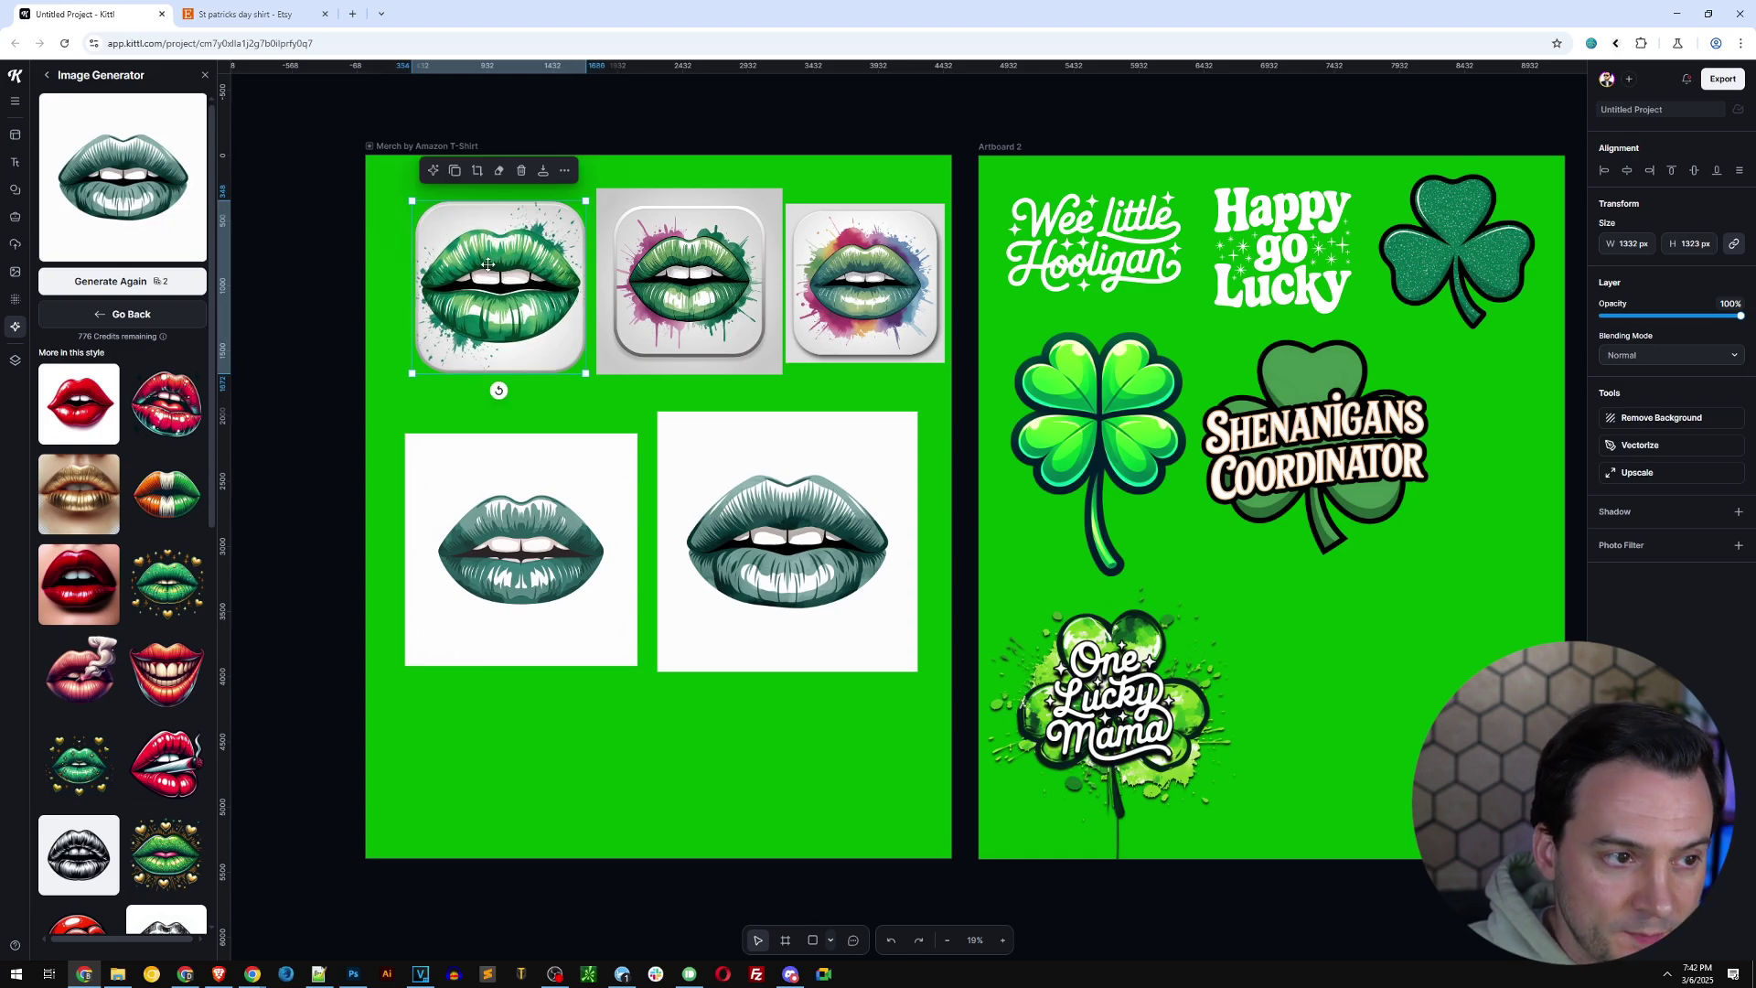
left_click(516, 513)
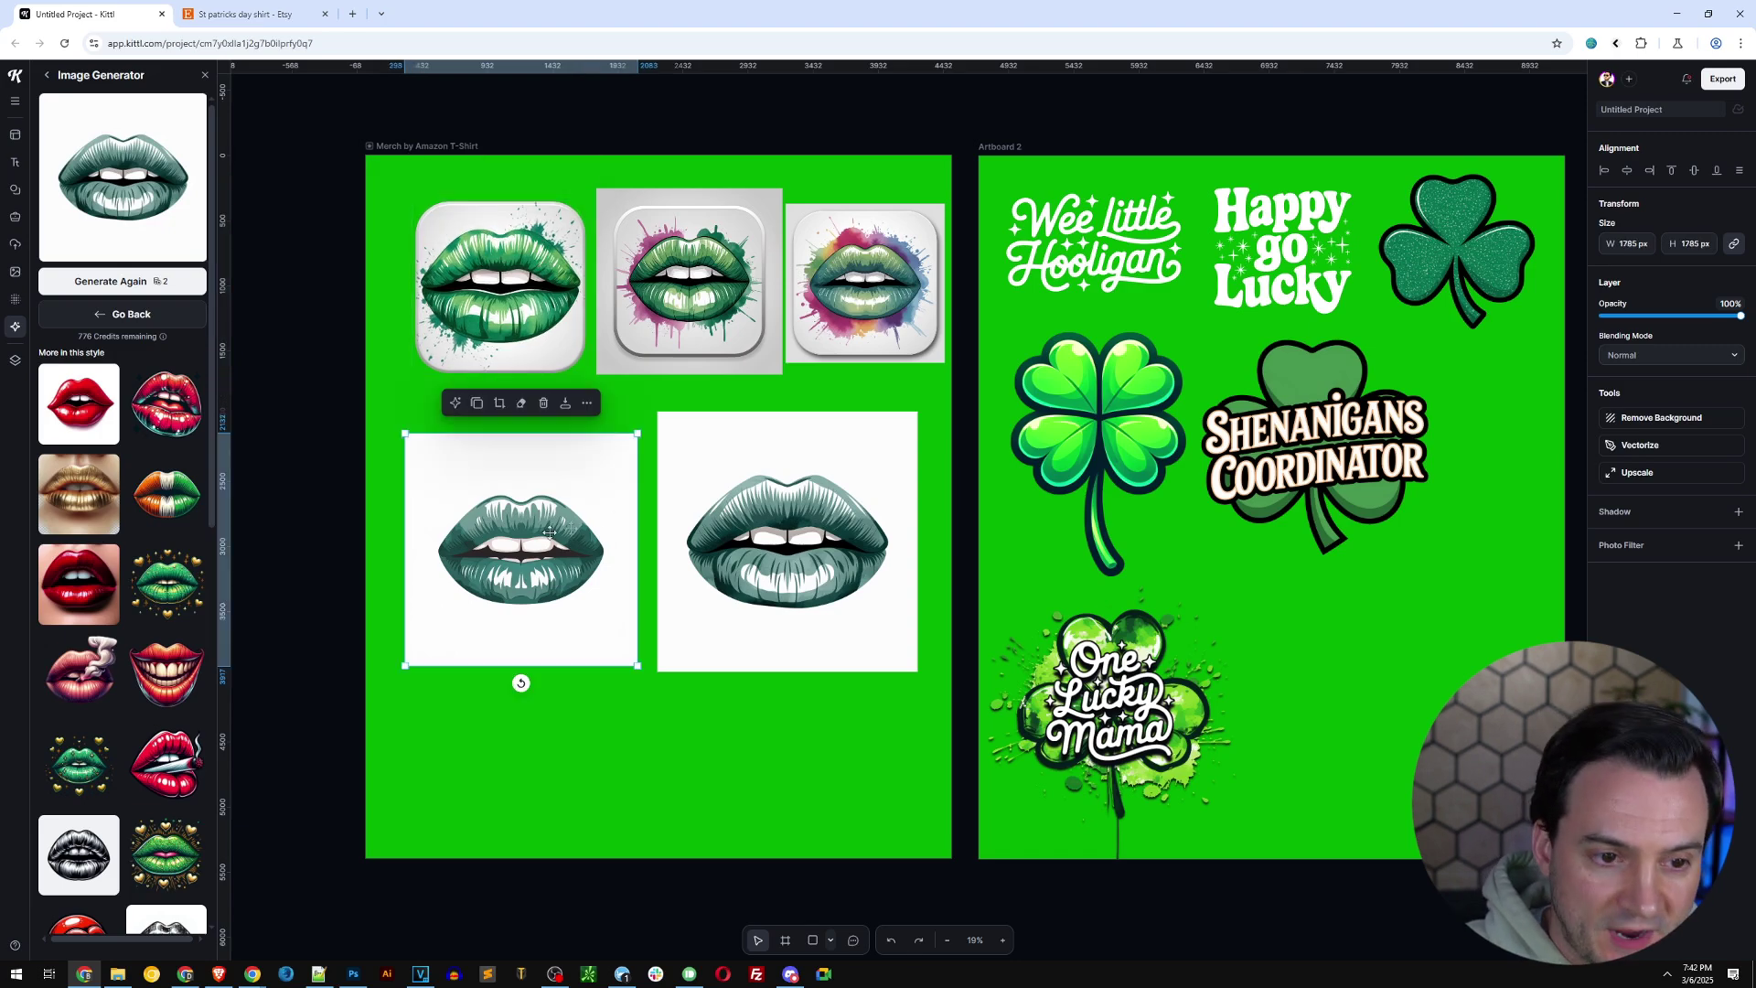
left_click(722, 526)
left_click(567, 530)
left_click(727, 523)
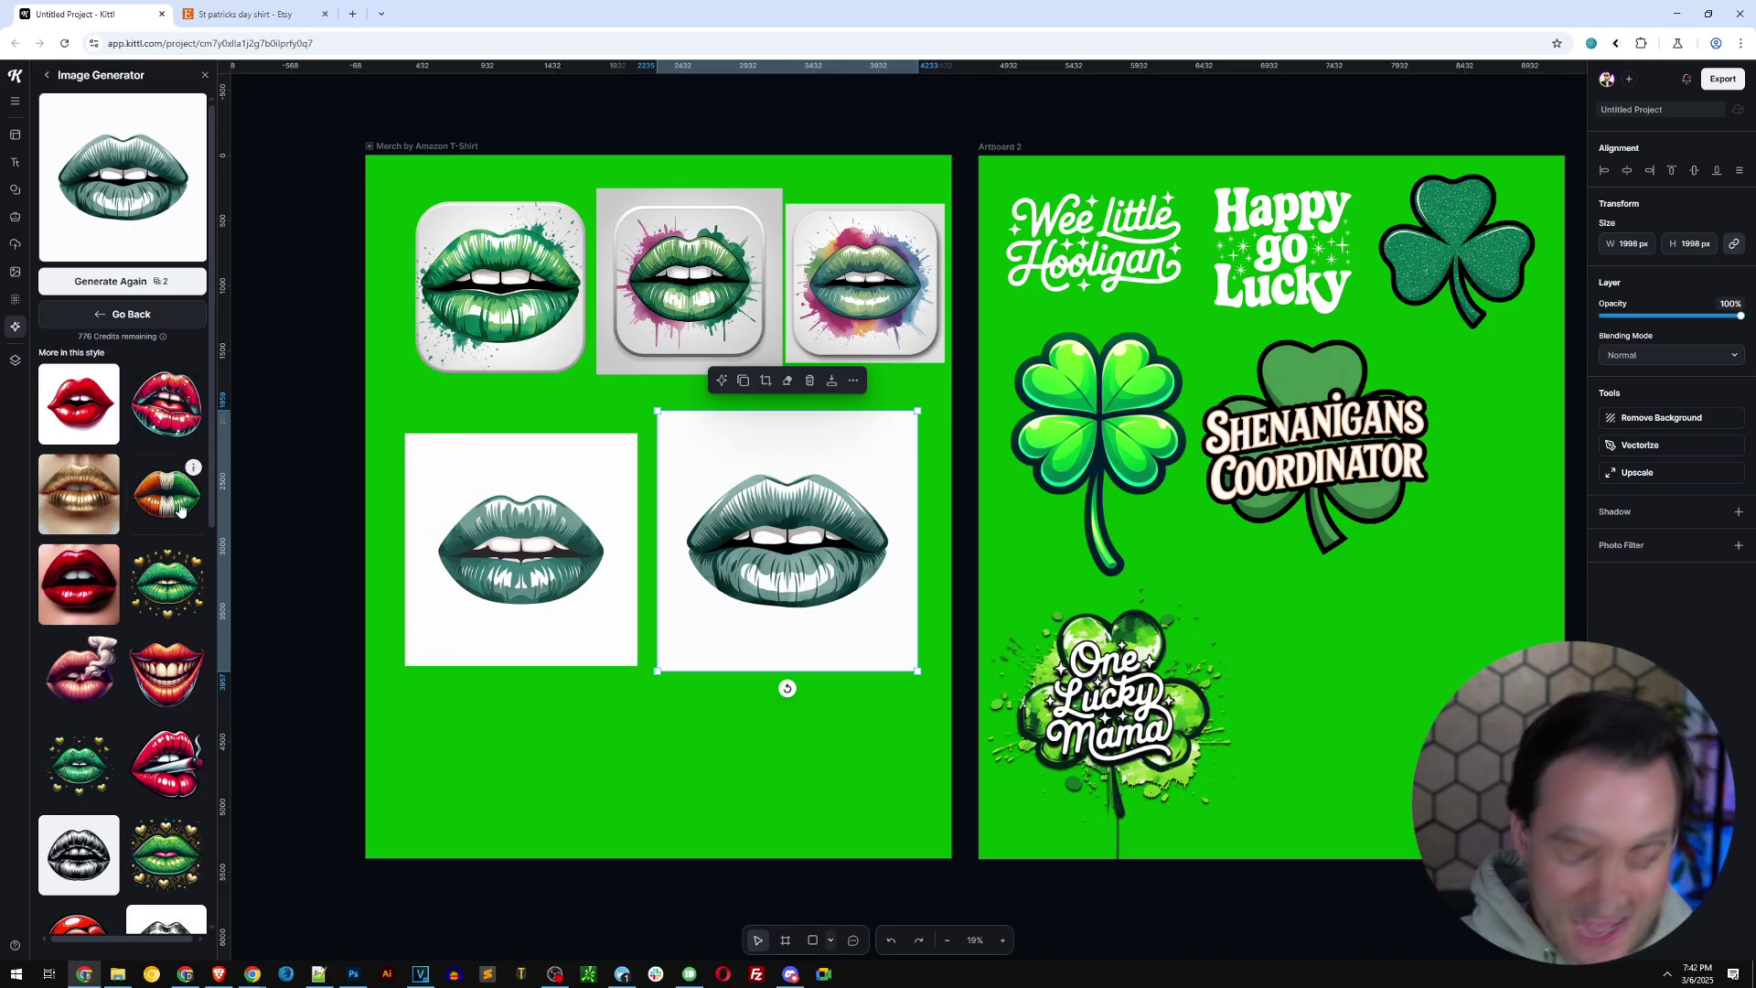
Try the orange-white-green Irish-flag lips on the artboard, enlarge it, then delete it.
key("Print")
left_click_drag(110, 446, 211, 627)
key("Escape")
left_click_drag(178, 494, 643, 423)
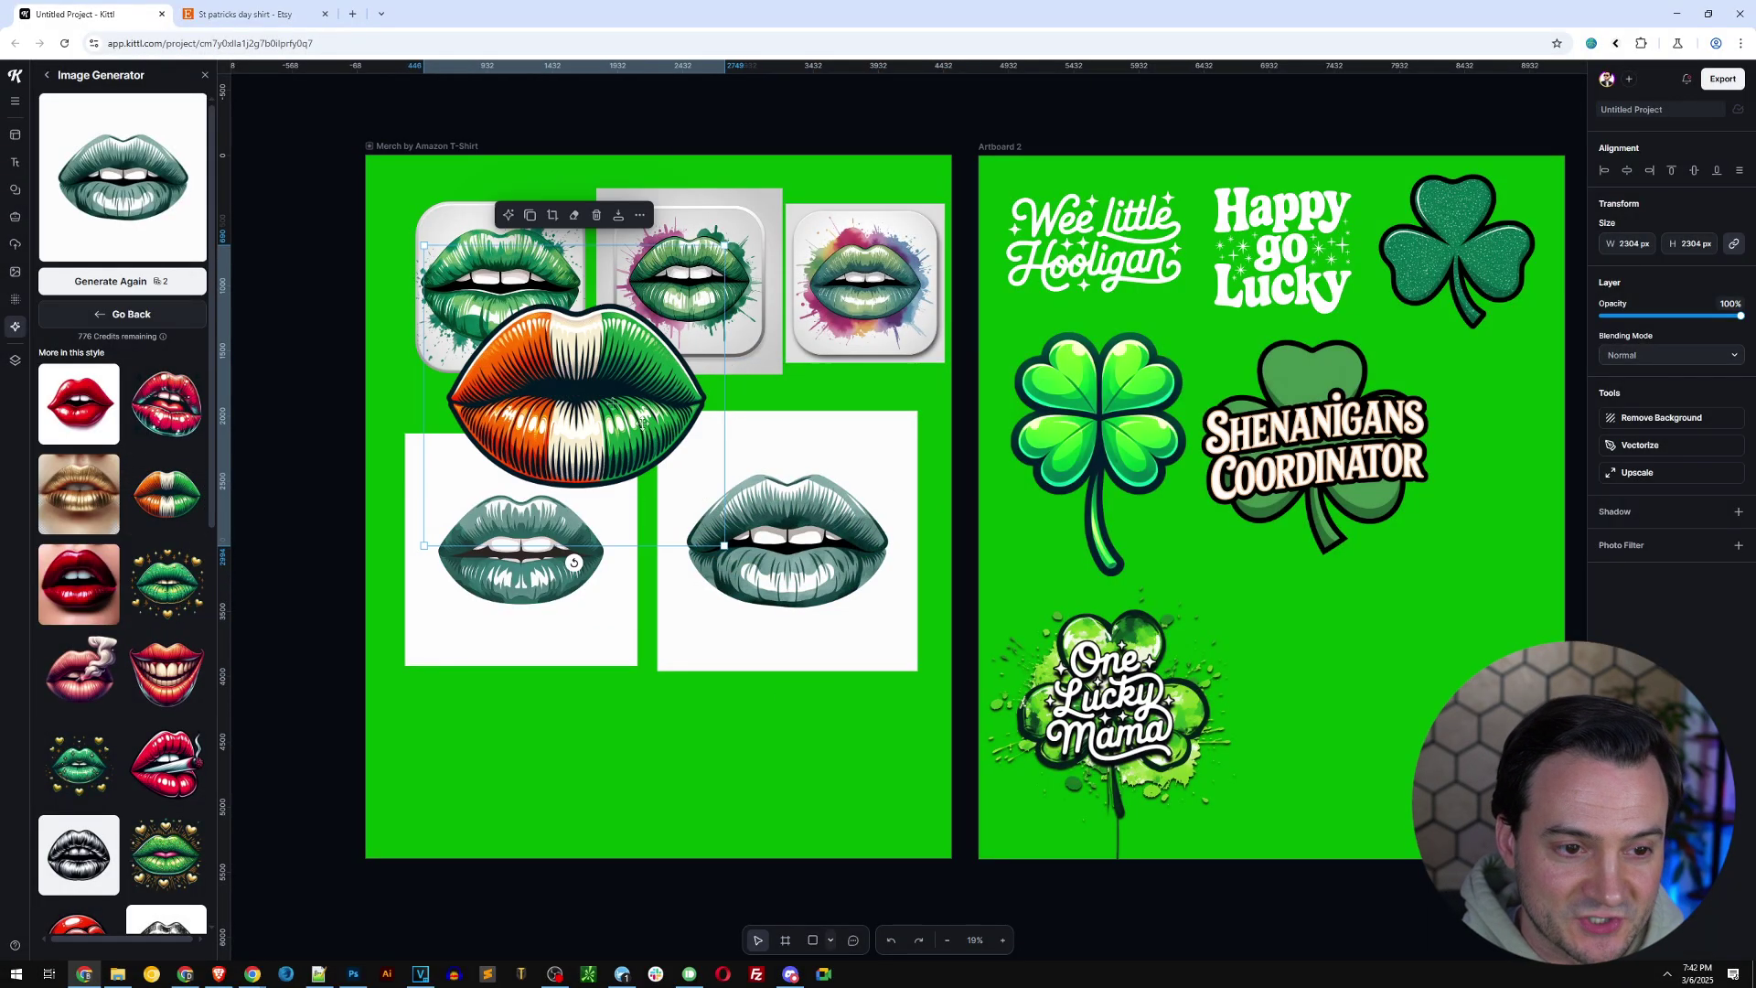
left_click_drag(724, 546, 926, 747)
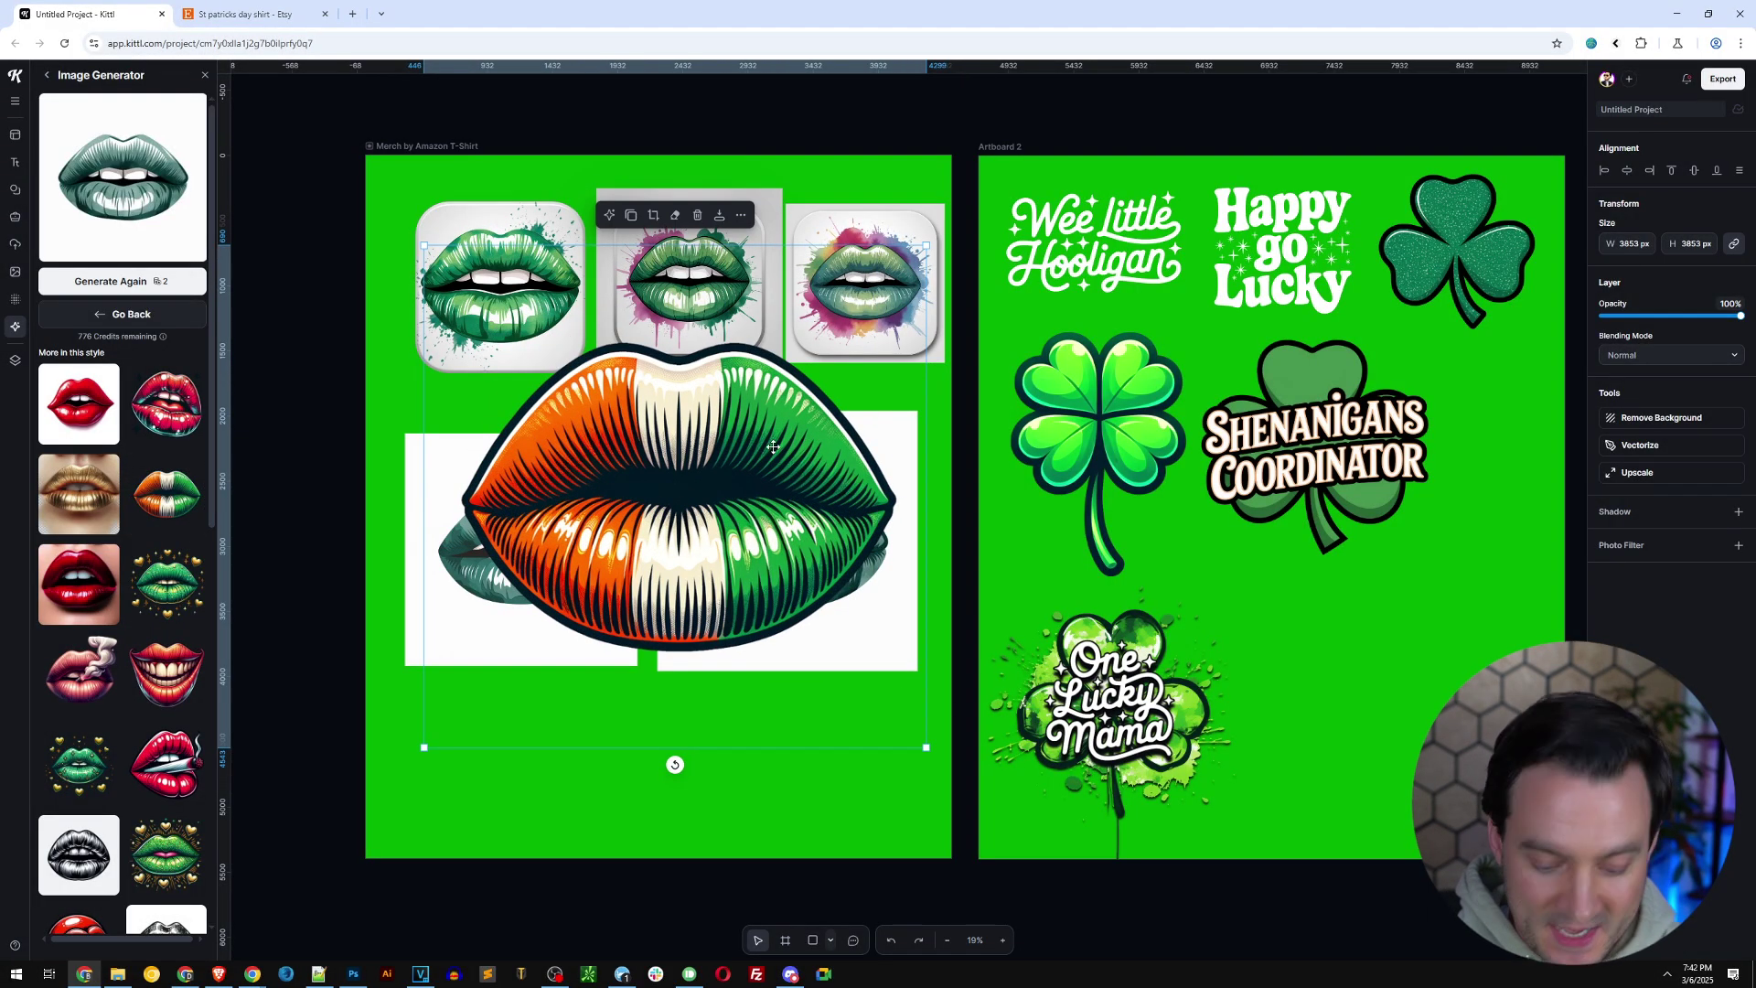
key("Delete")
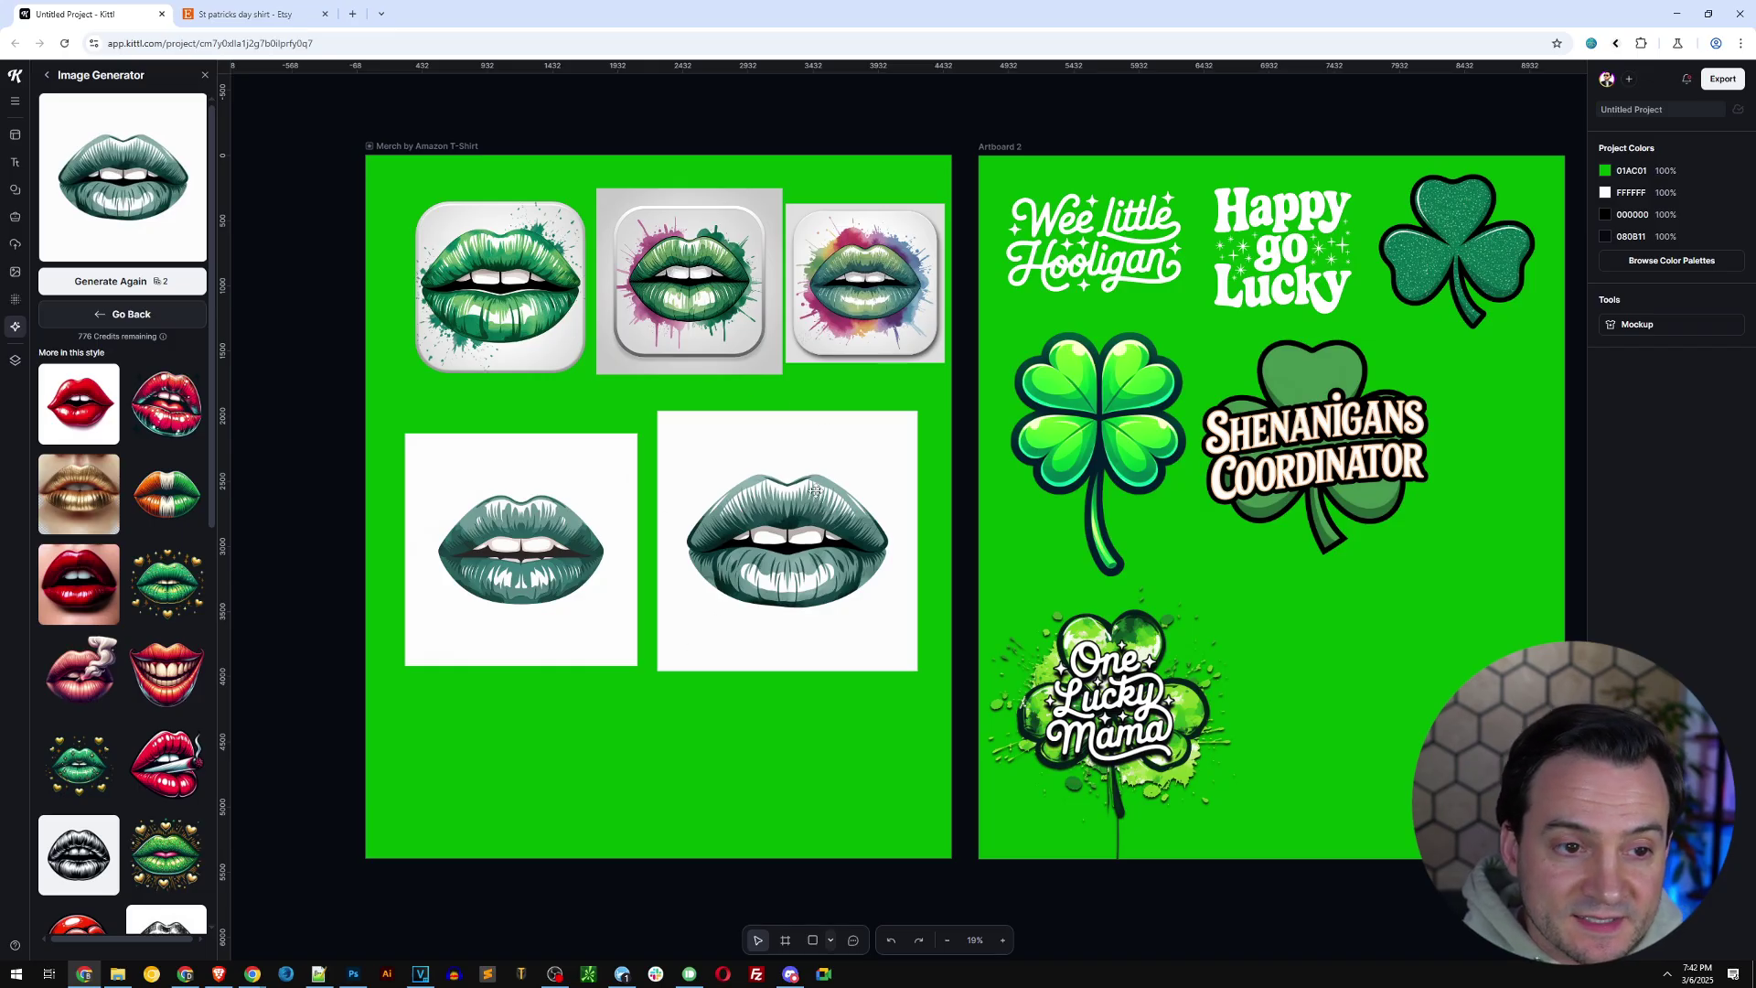
Delete the other generated lips images, leaving only the green splash-style lips.
key("Tab")
key("Tab")
key("Tab")
key("Tab")
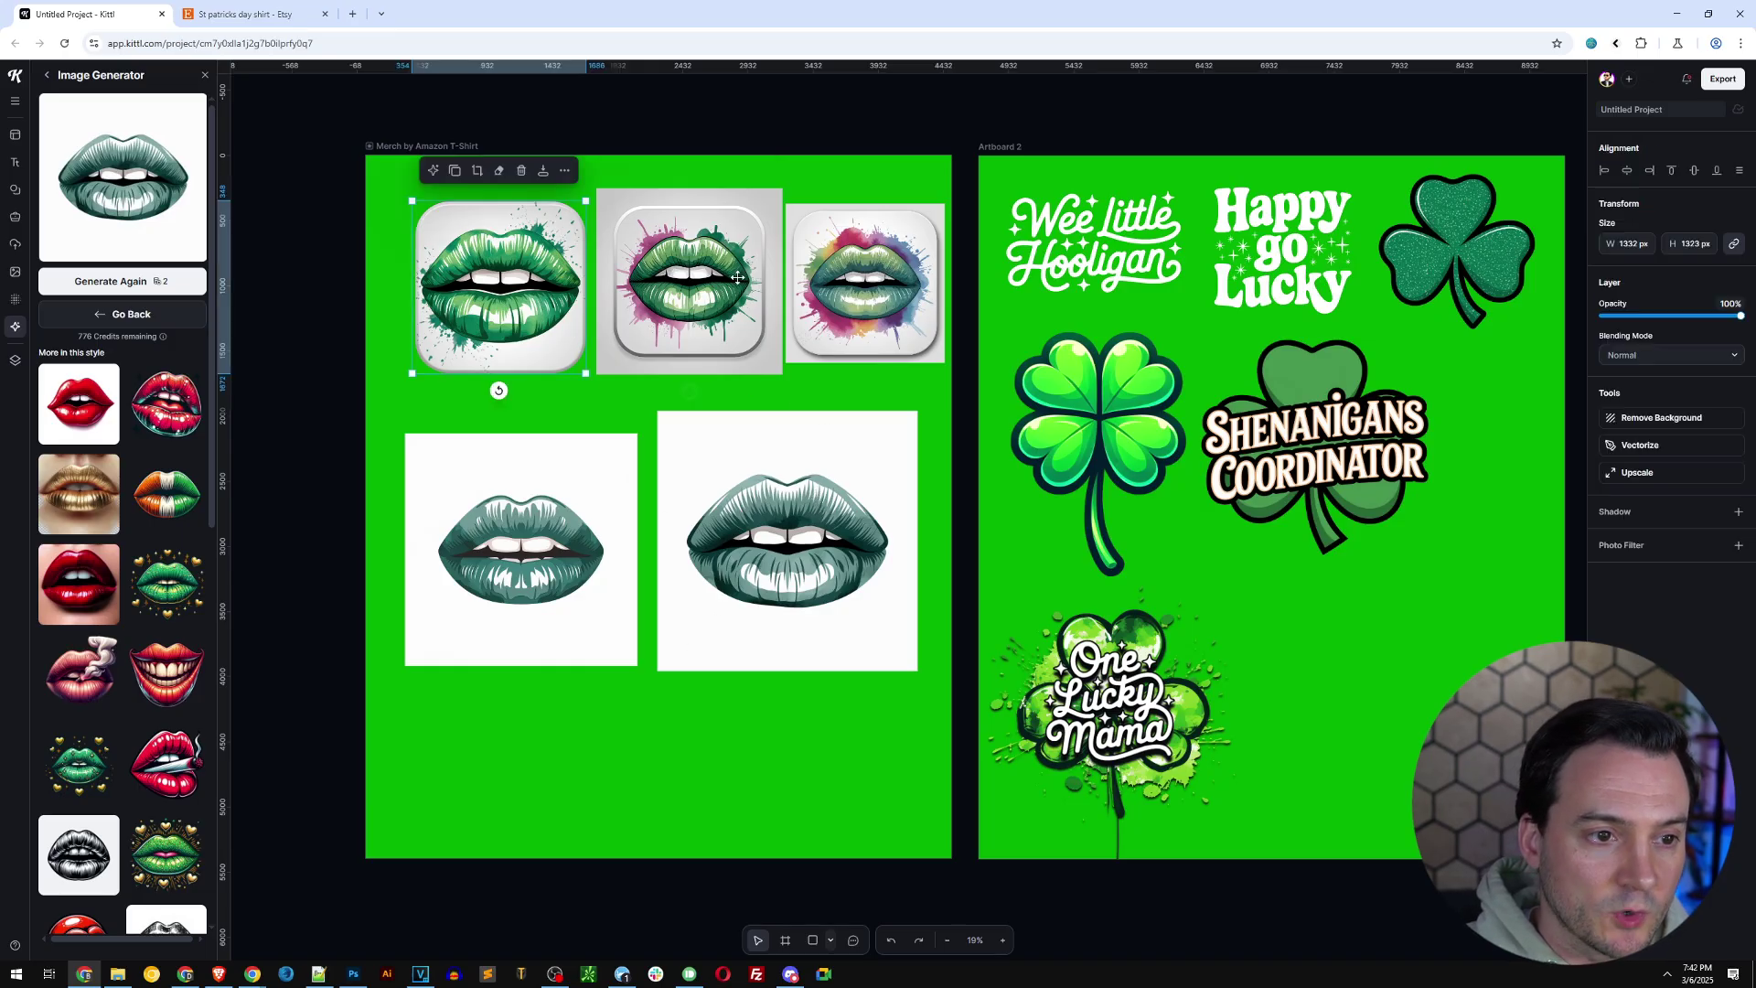
key("Delete")
left_click(518, 527)
key("Delete")
left_click(812, 305)
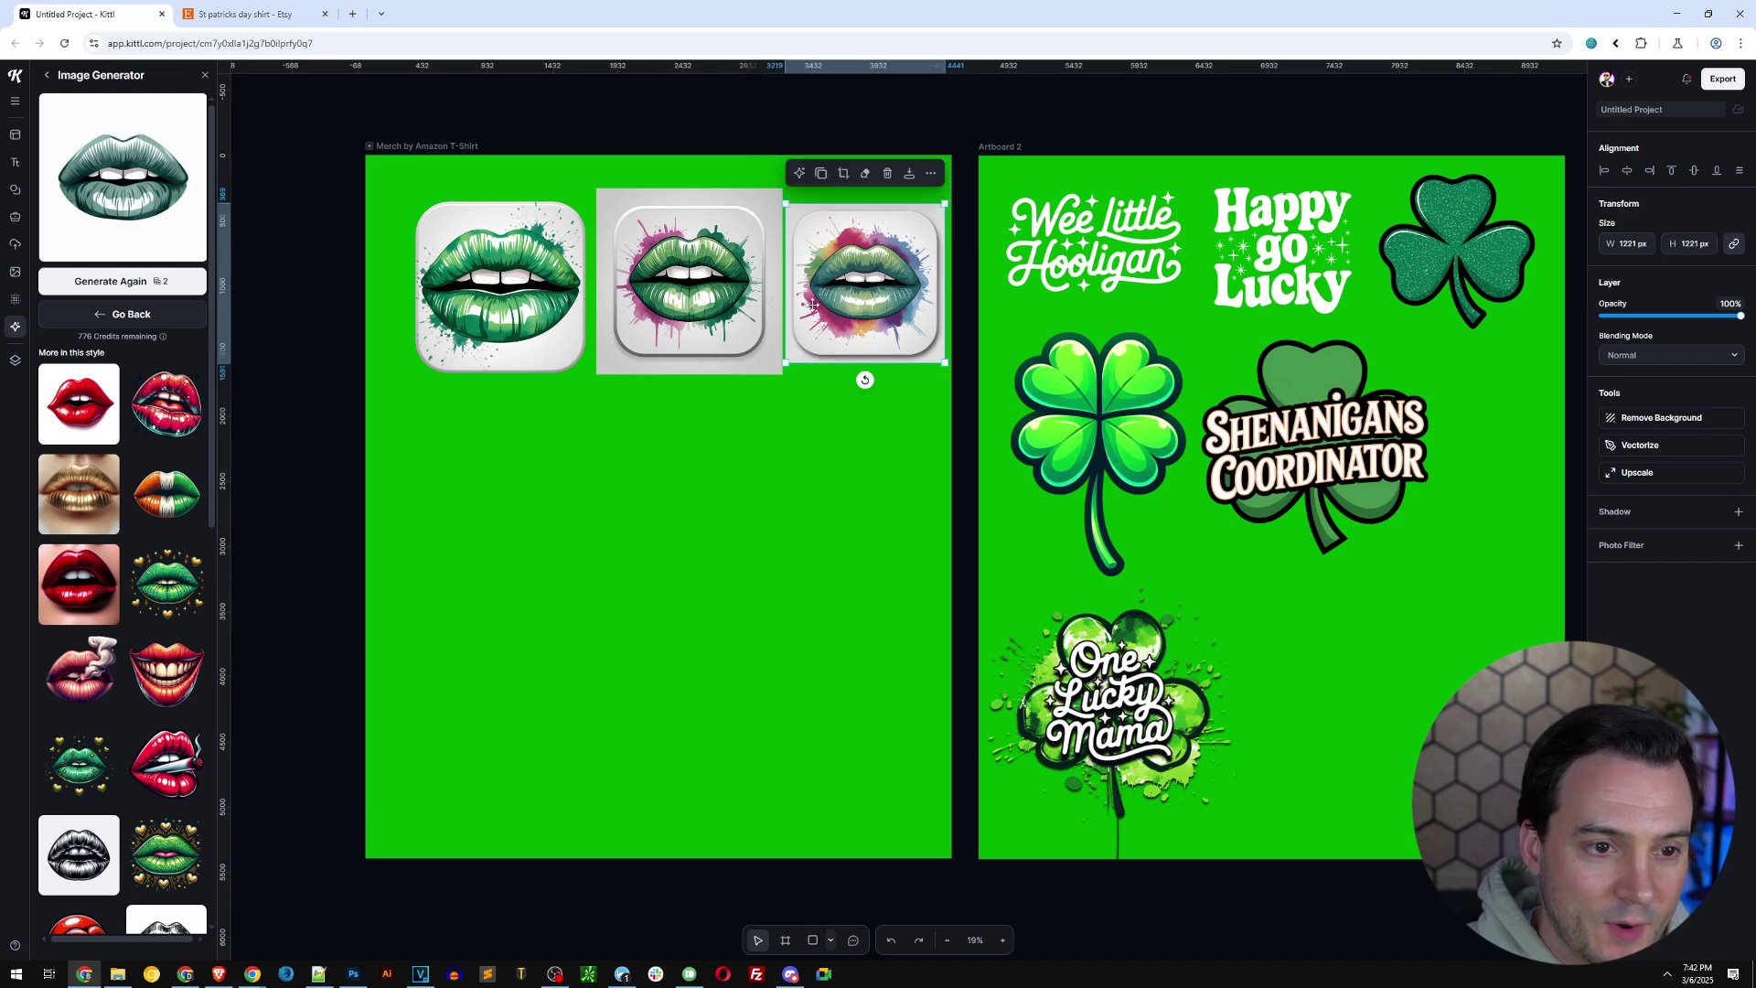
key("Delete")
left_click(713, 293)
key("Delete")
Enlarge the remaining green lips and move it toward the artboard's centre.
left_click(567, 348)
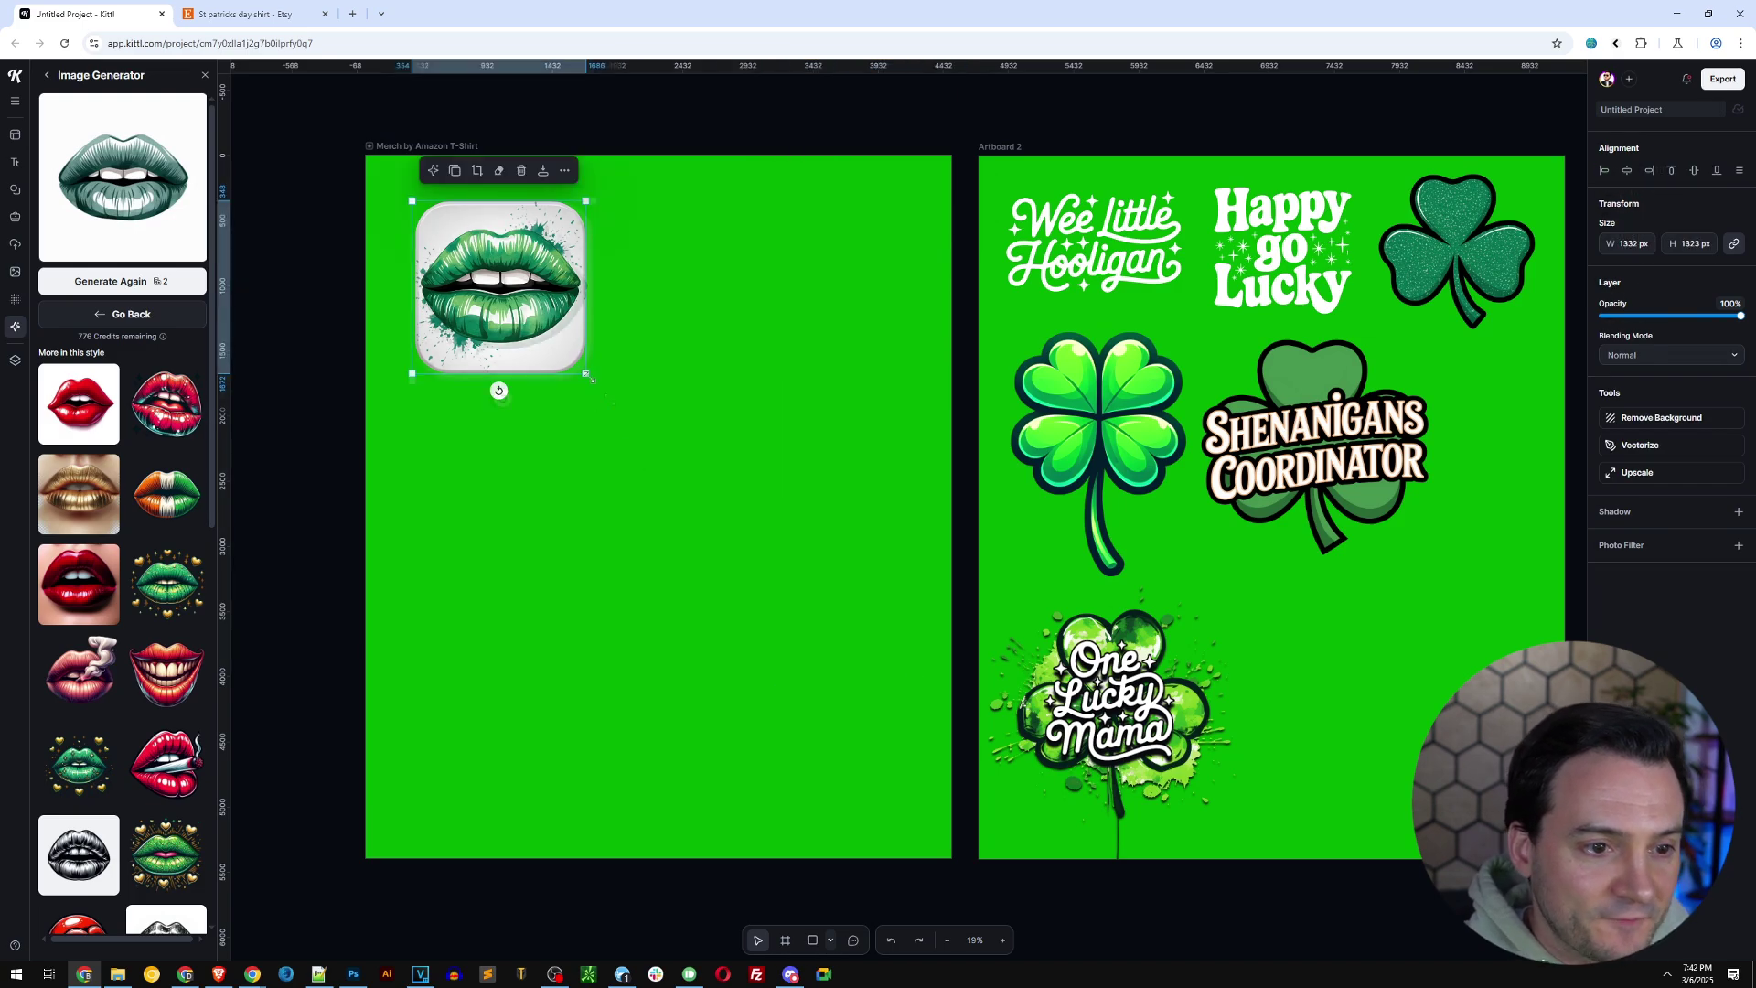
left_click_drag(584, 370, 886, 634)
left_click_drag(672, 510, 718, 540)
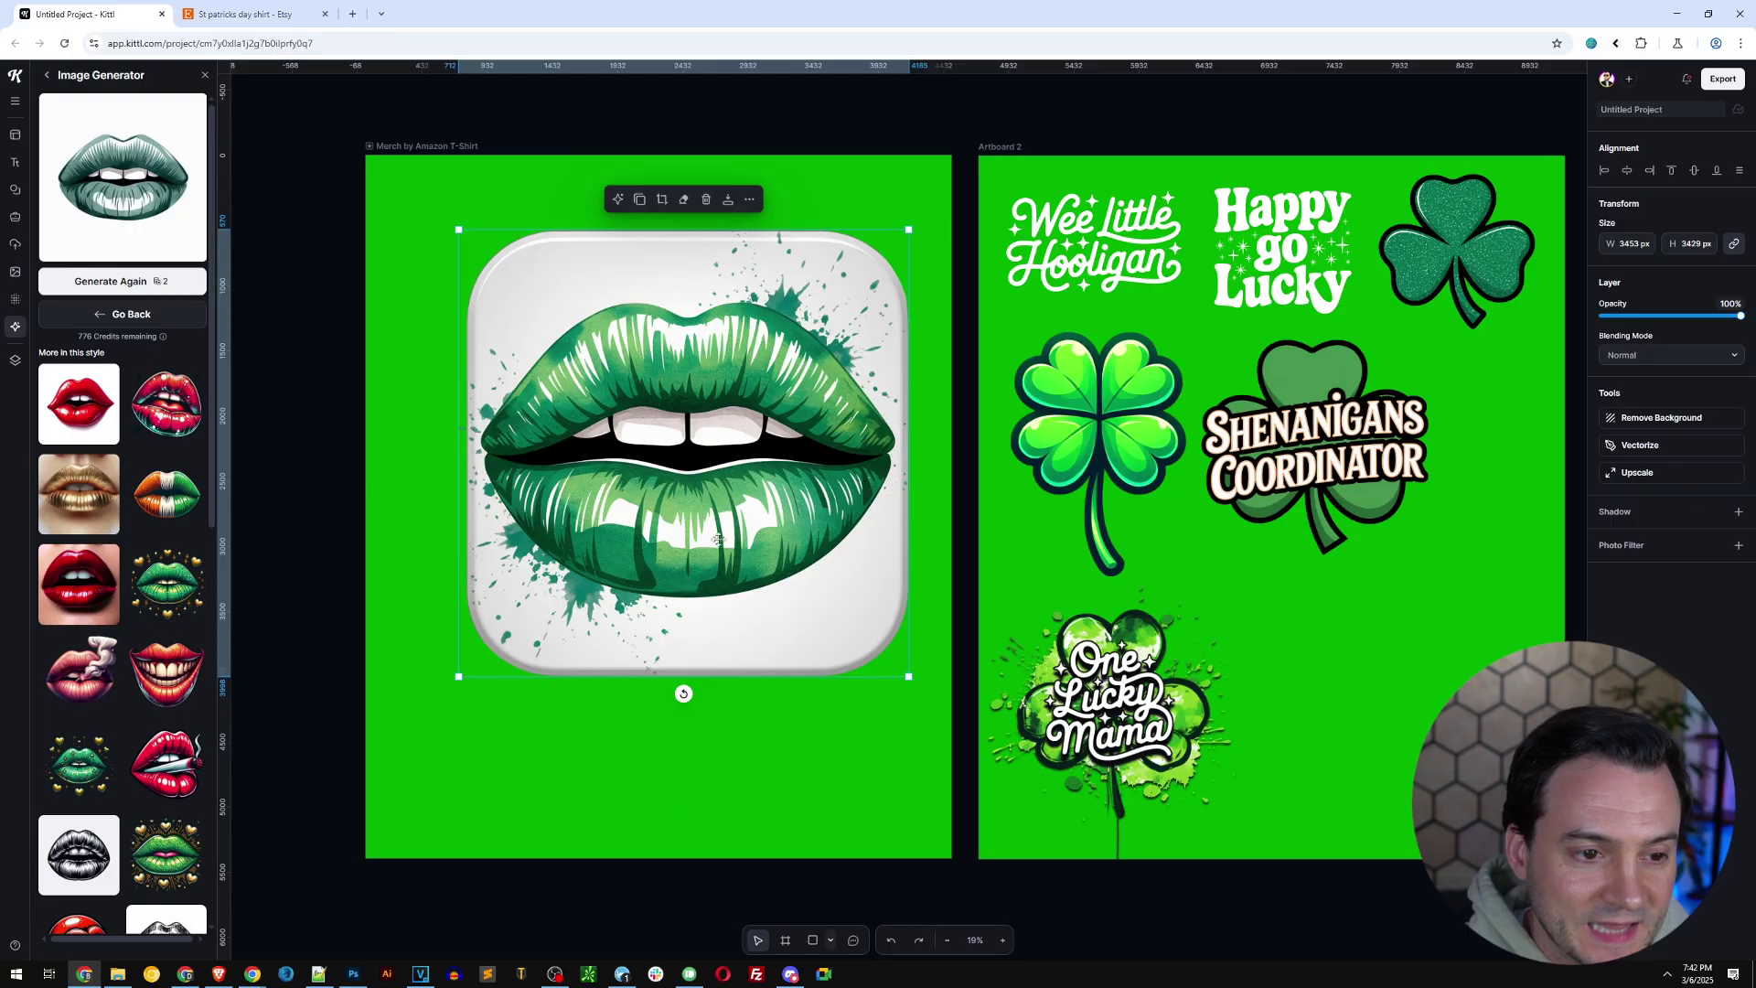
left_click(662, 201)
Crop the green lips image in from the top-left and bottom-right edges.
left_click_drag(459, 231, 481, 304)
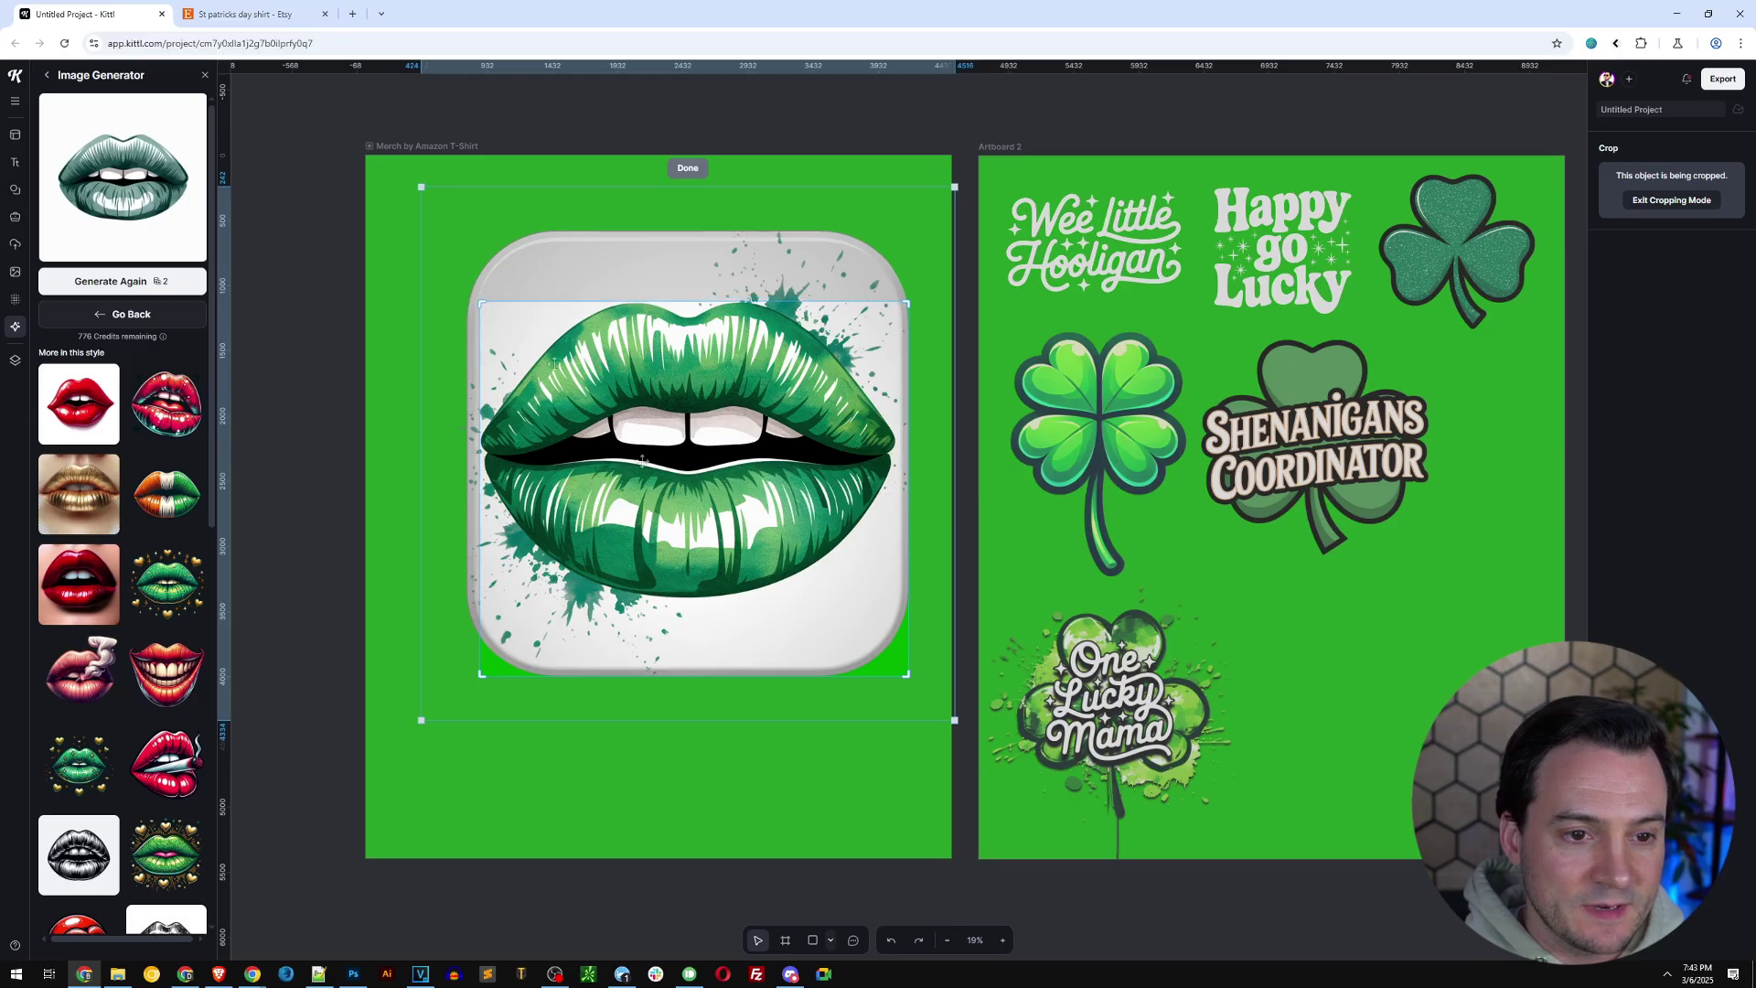
left_click_drag(911, 676, 896, 601)
left_click(691, 167)
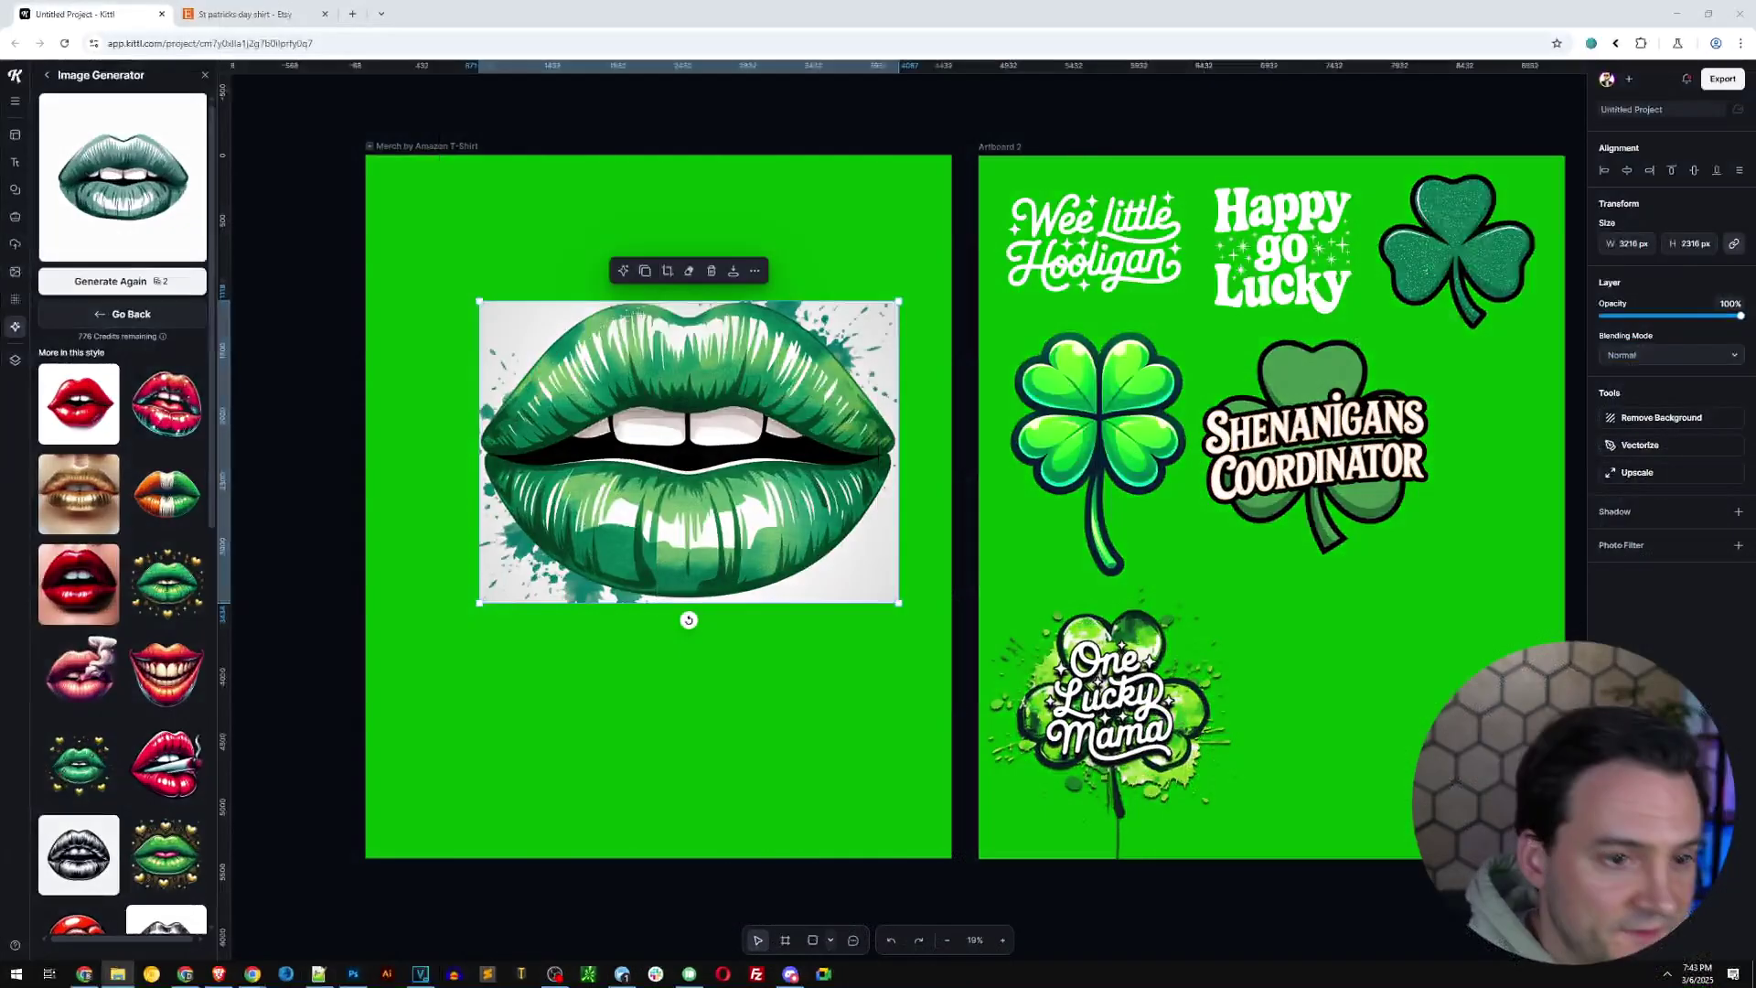
Erase the white background around the lips with the eraser at size 52.
left_click(692, 266)
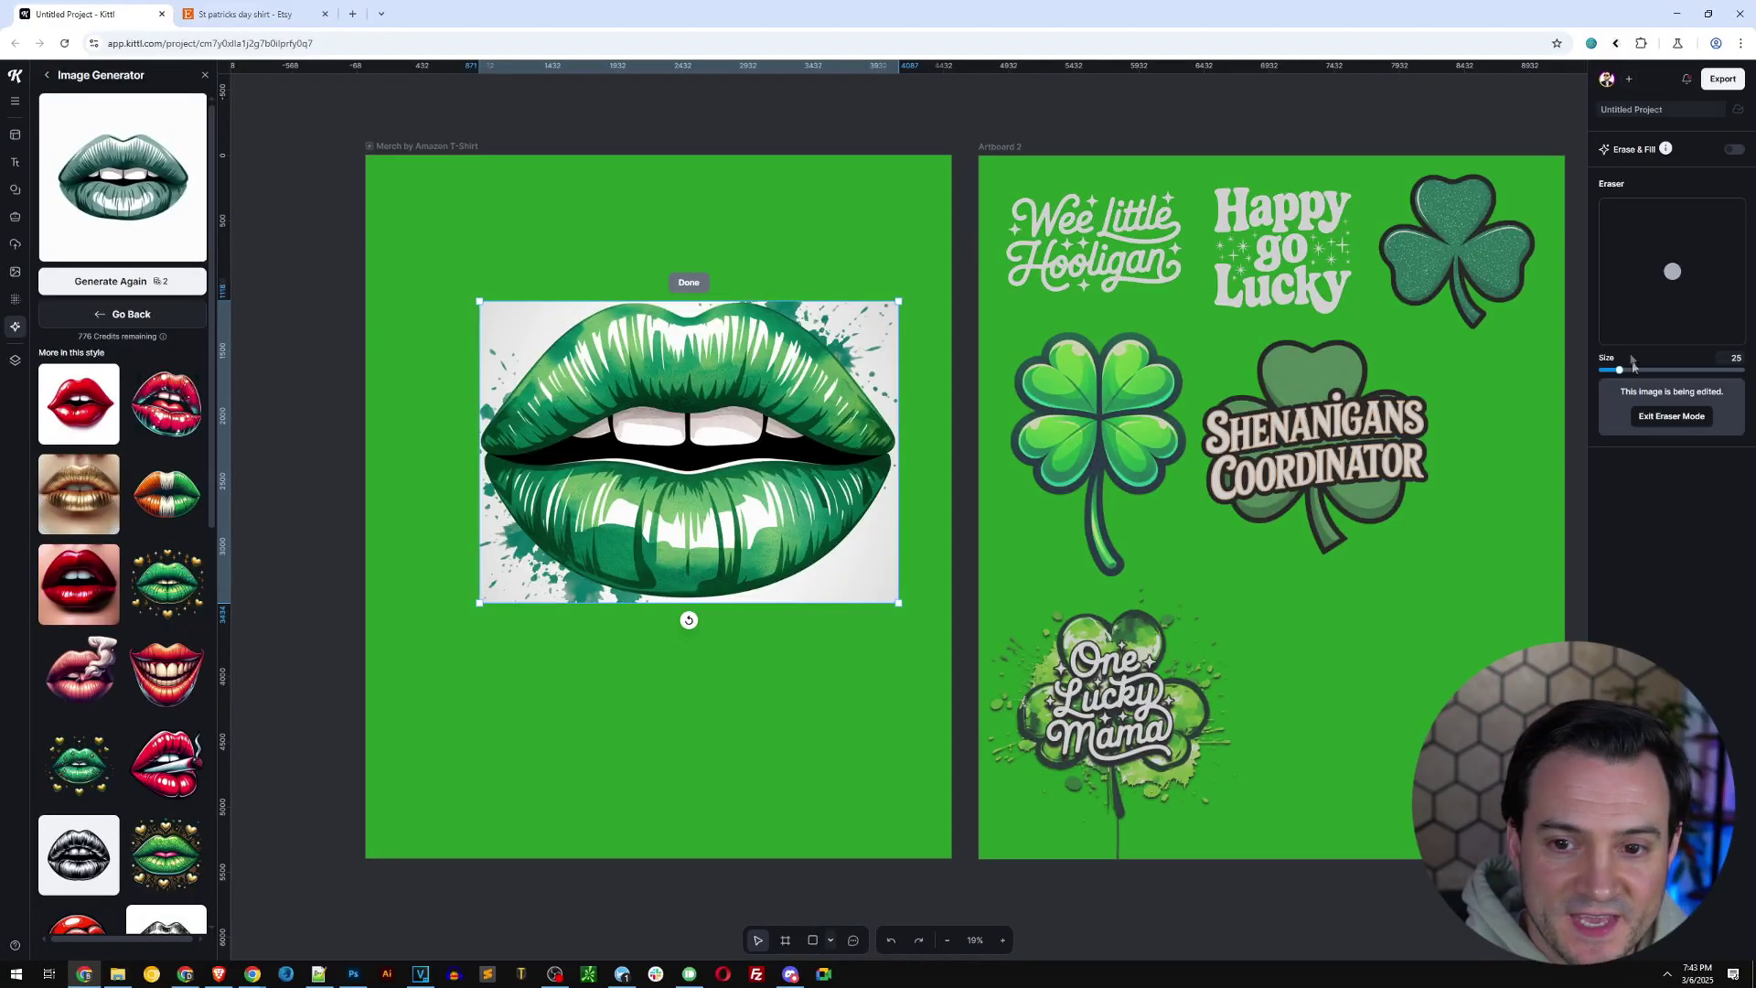
left_click_drag(1633, 365, 1638, 370)
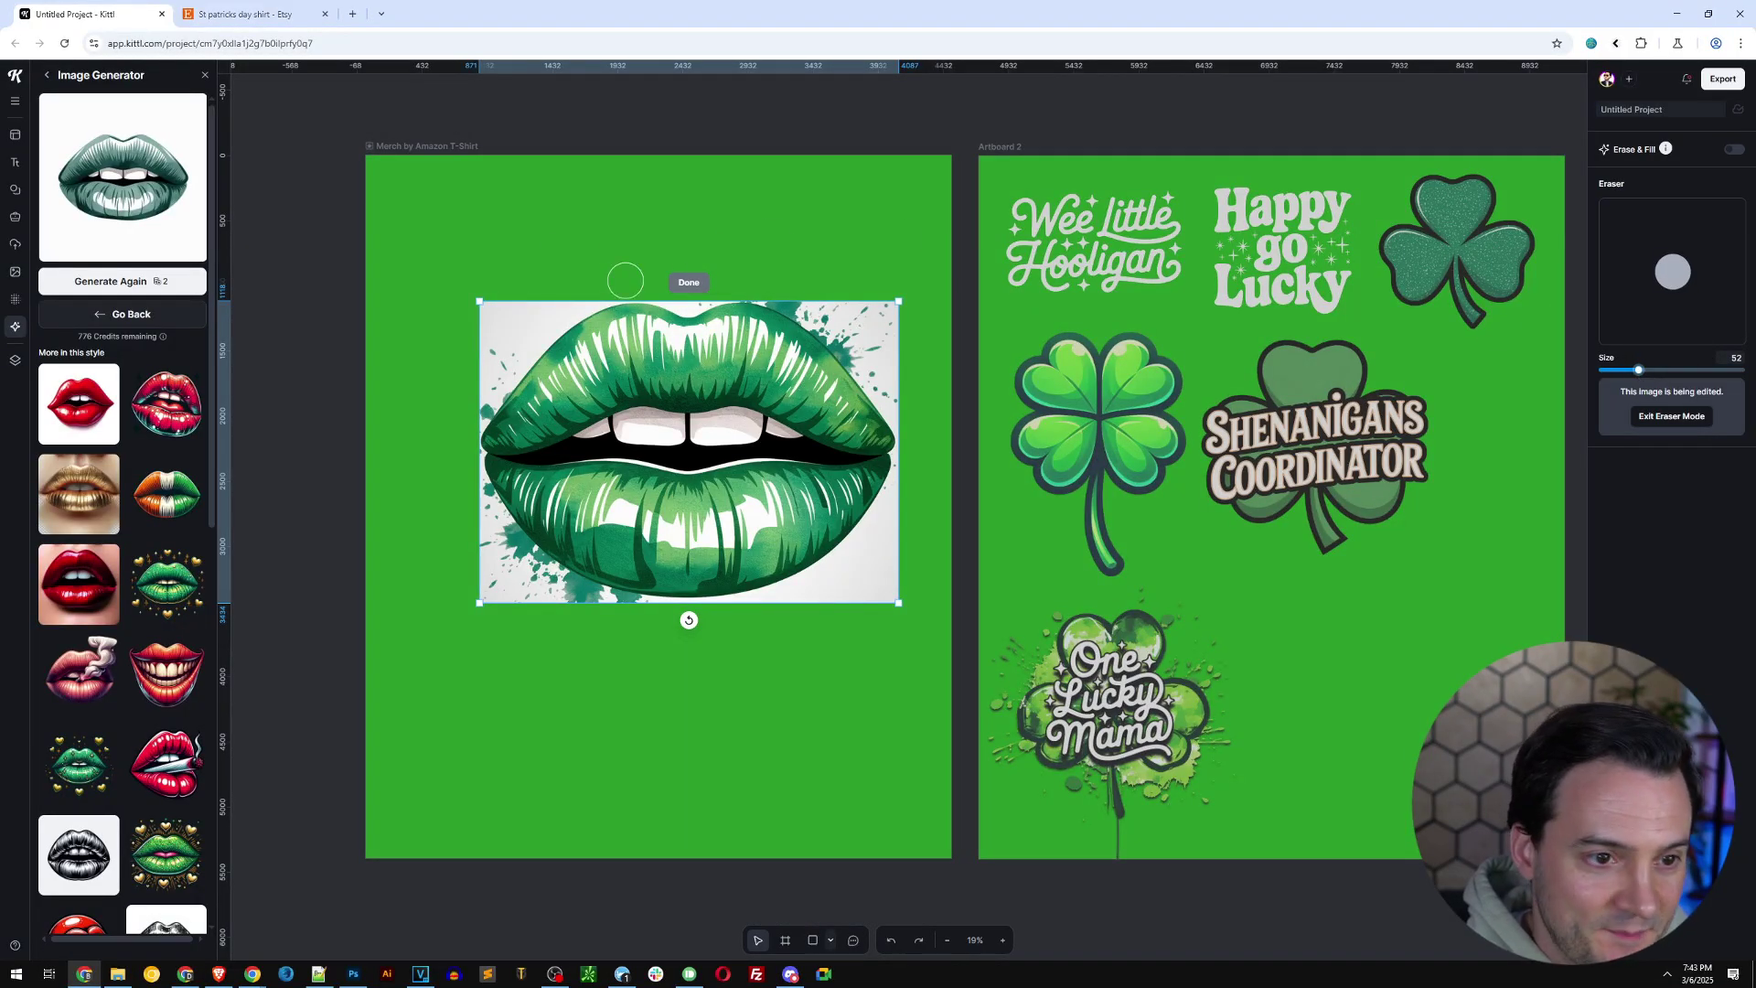
mouse_move(625, 280)
left_mouse_down()
mouse_move(476, 405)
mouse_move(490, 349)
mouse_move(553, 282)
mouse_move(486, 333)
left_mouse_up()
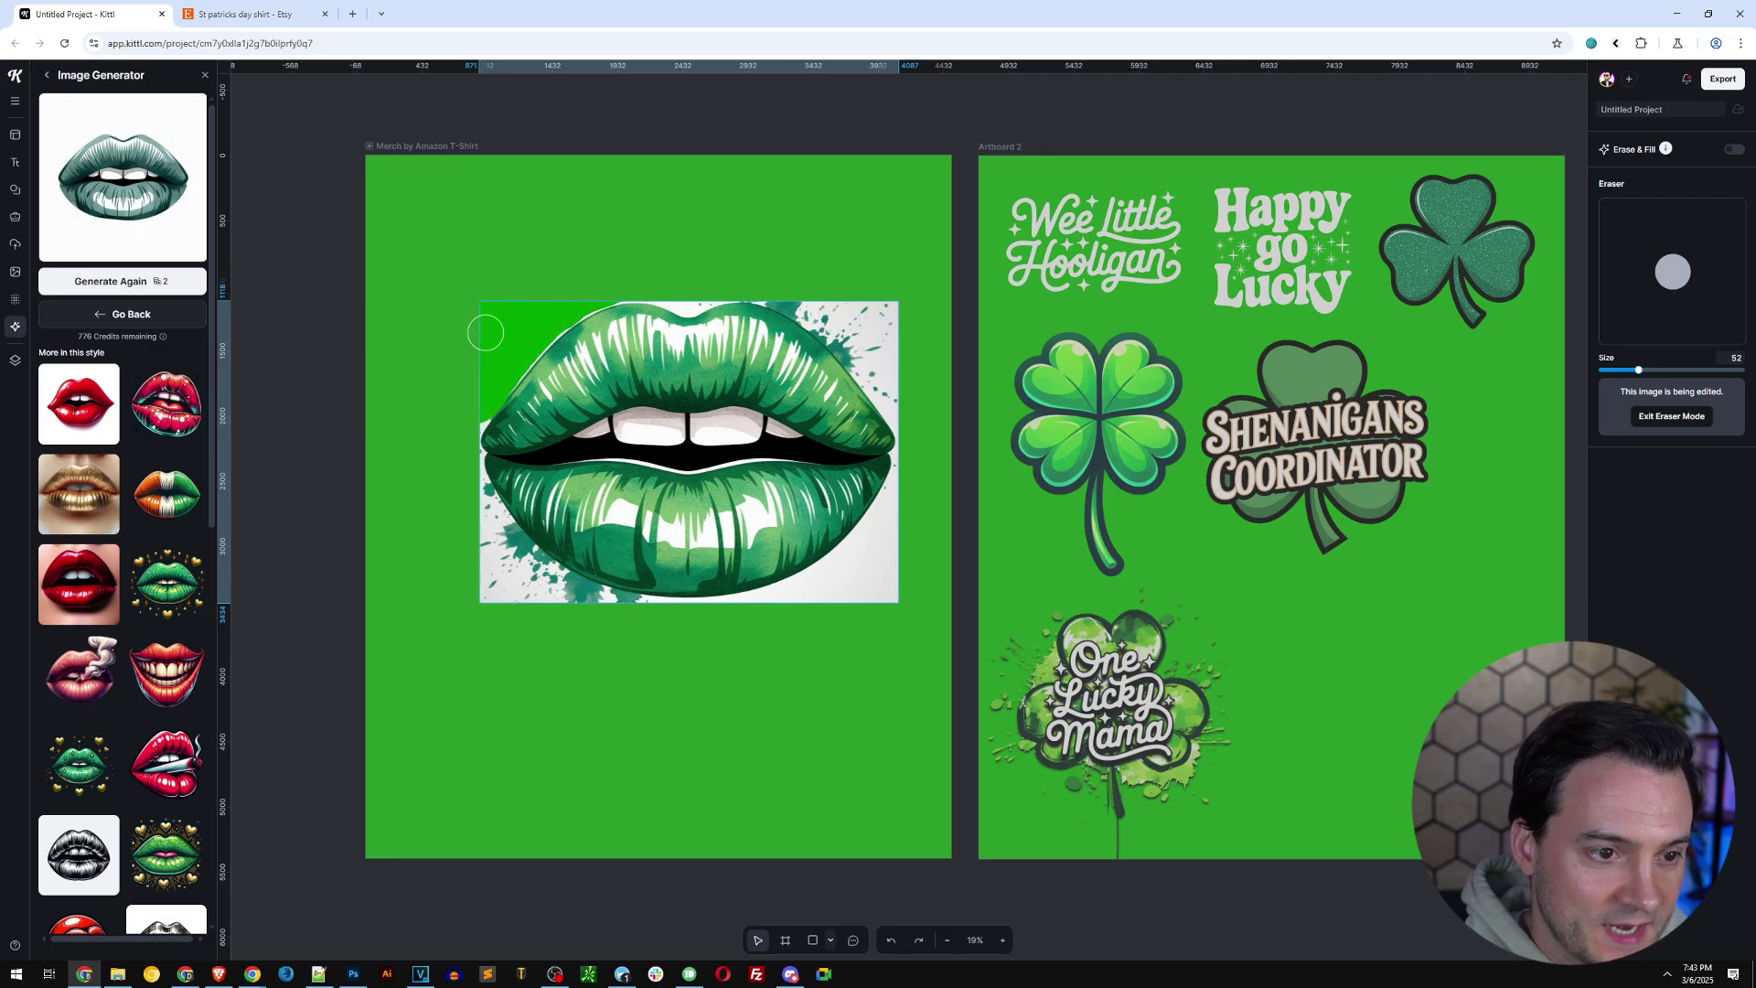
mouse_move(471, 413)
left_mouse_down()
mouse_move(480, 498)
mouse_move(513, 546)
mouse_move(579, 596)
mouse_move(649, 616)
mouse_move(548, 603)
mouse_move(733, 615)
mouse_move(797, 594)
mouse_move(884, 519)
mouse_move(905, 591)
mouse_move(910, 424)
mouse_move(855, 324)
left_mouse_up()
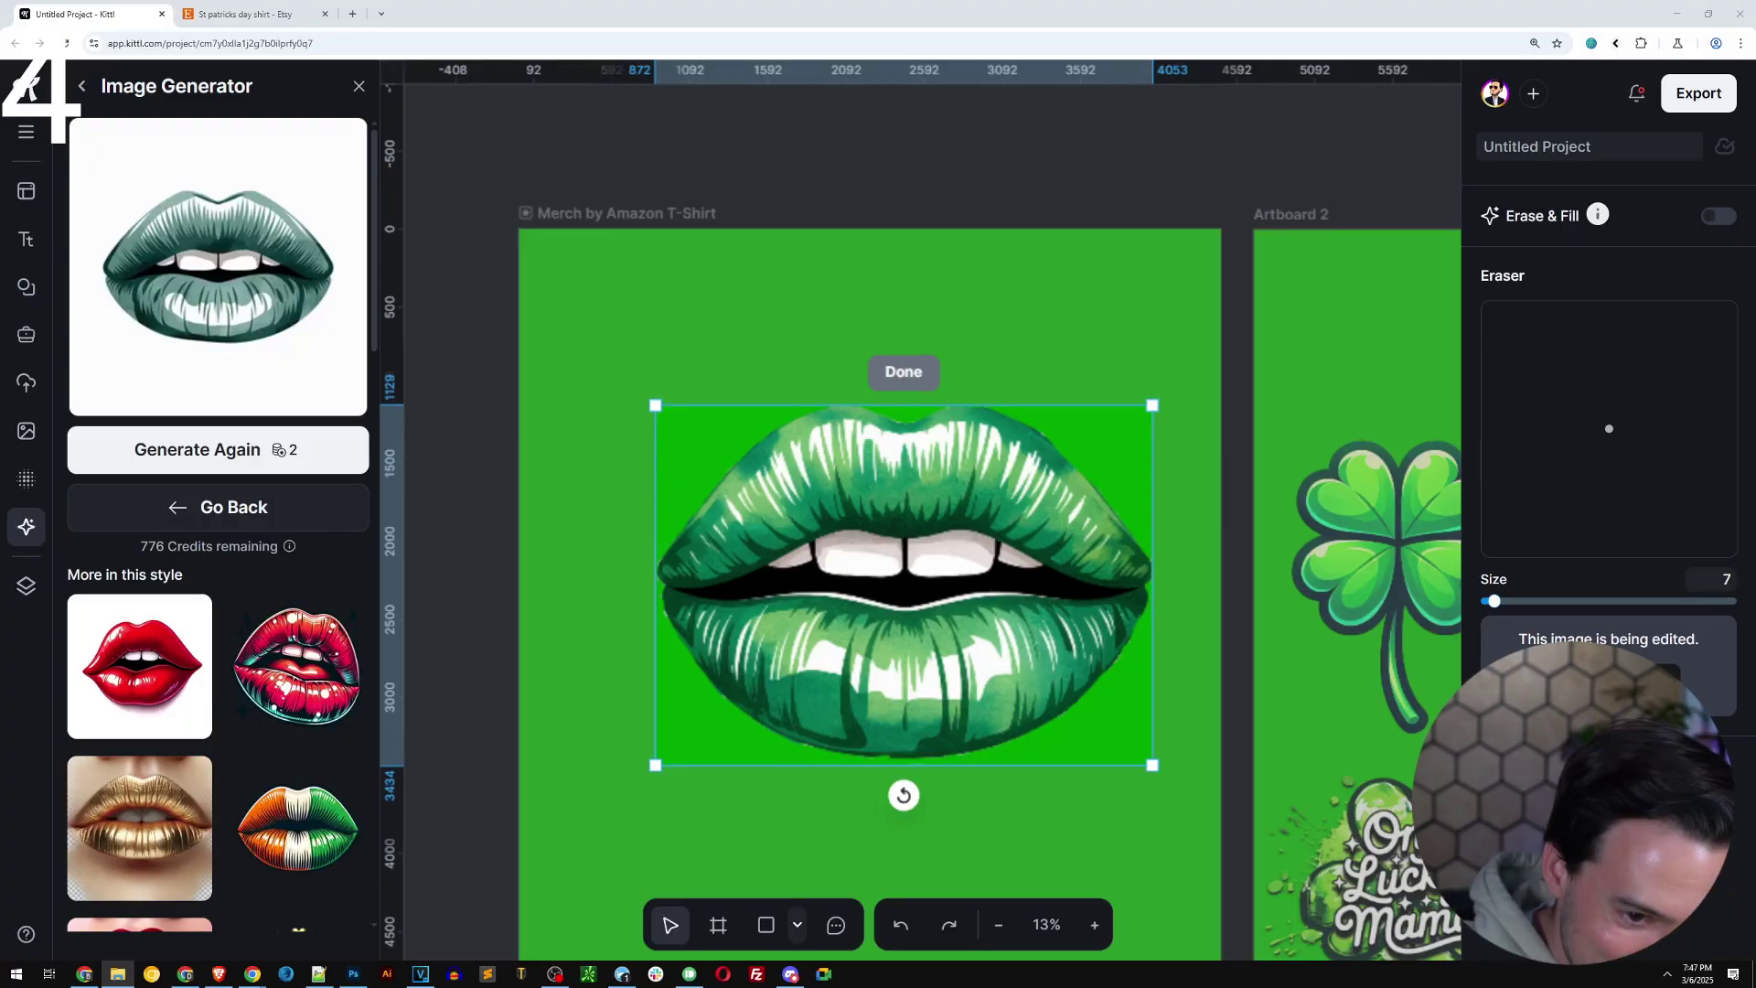
left_click(903, 370)
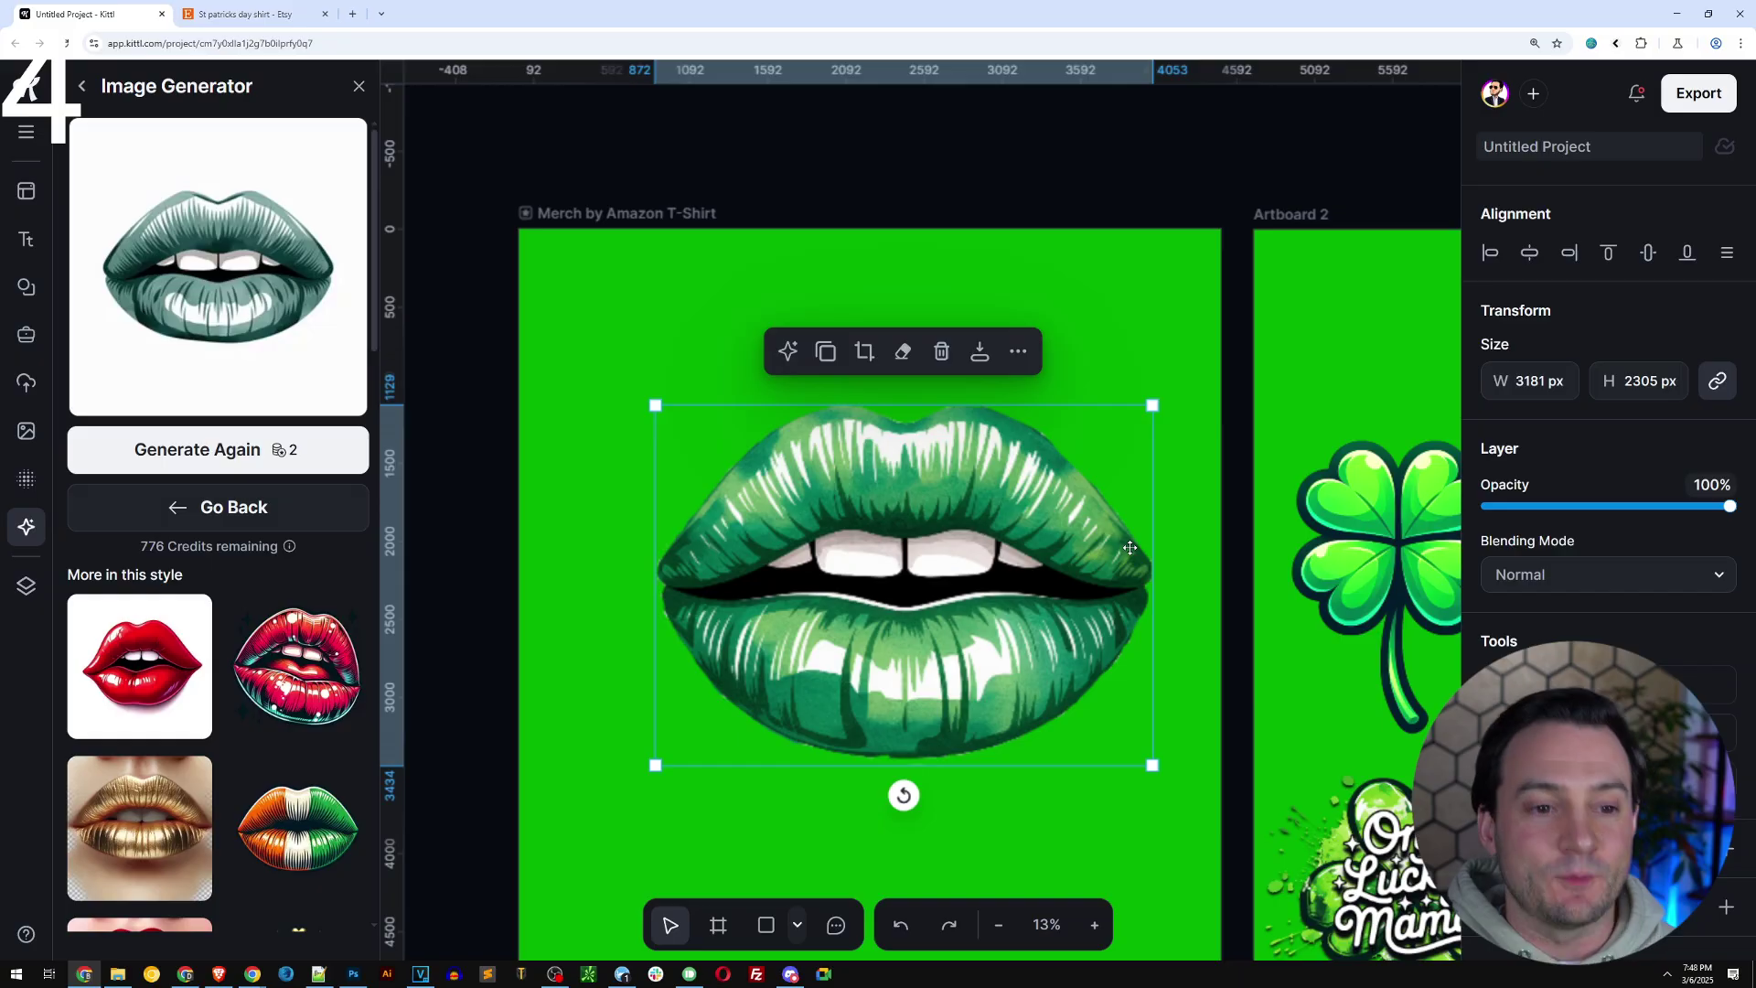